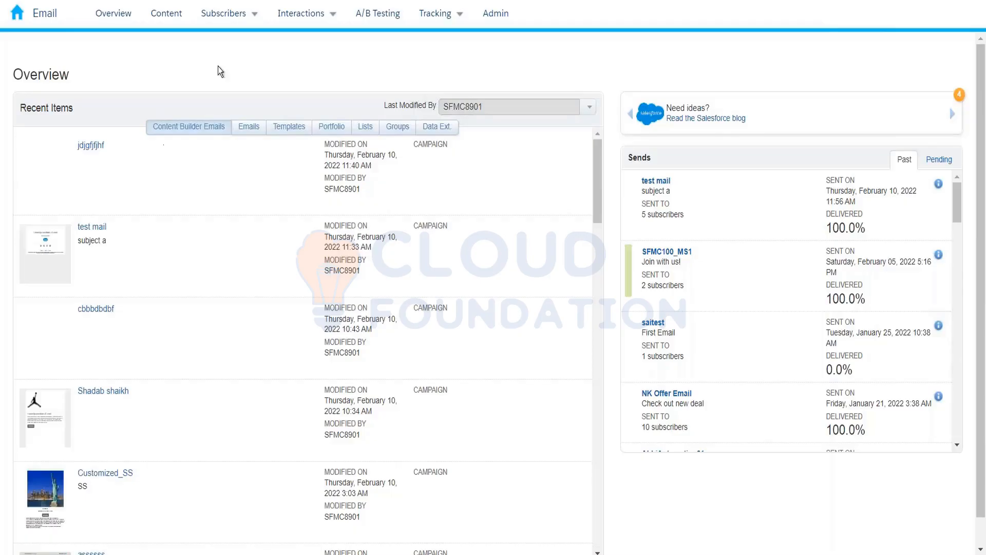
# Step: Open Subscribers > Data Extensions to list the account's 130 data extensions
pyautogui.moveTo(234, 29)
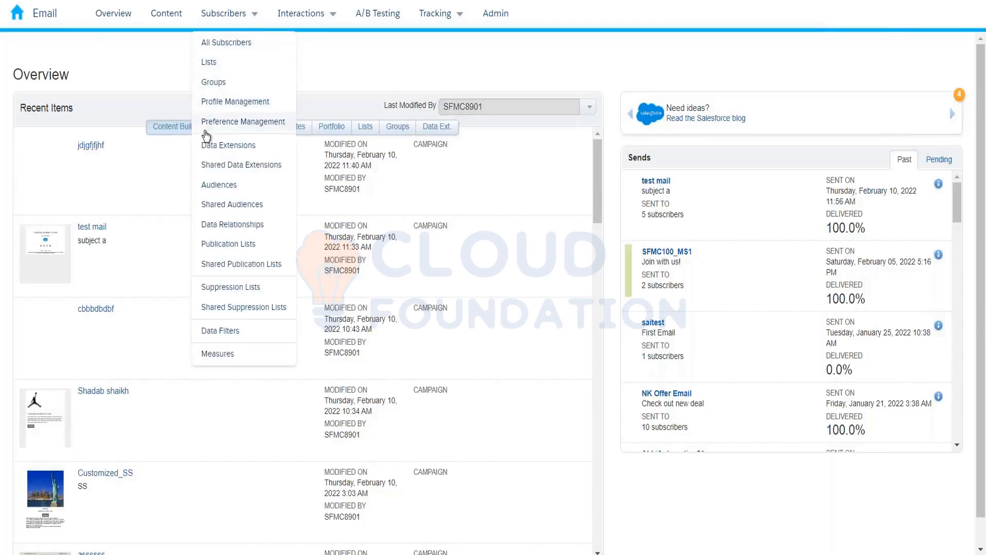
pyautogui.click(204, 144)
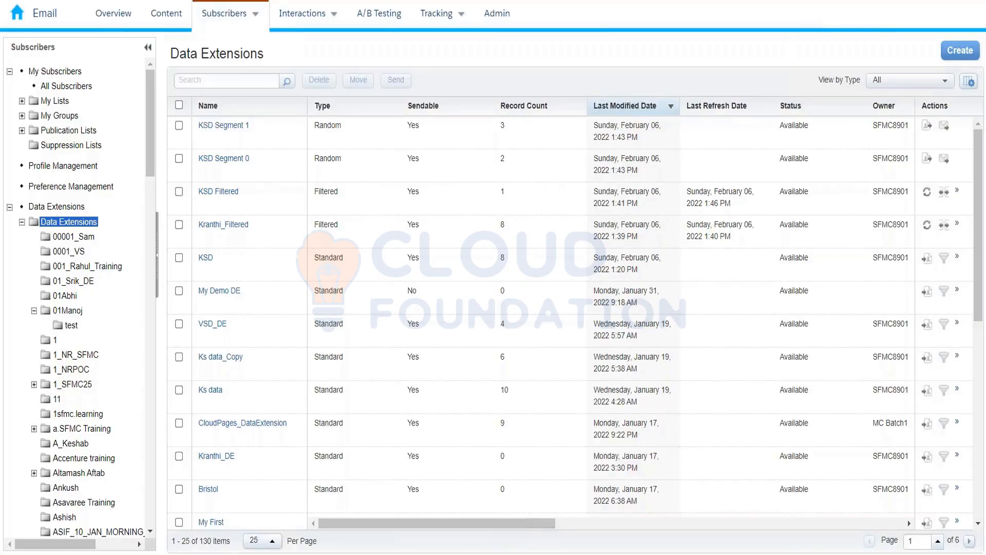
# Step: Tick KSD Filtered, close the France permissions editor, and show the Shared Data Extensions France folder
pyautogui.click(179, 191)
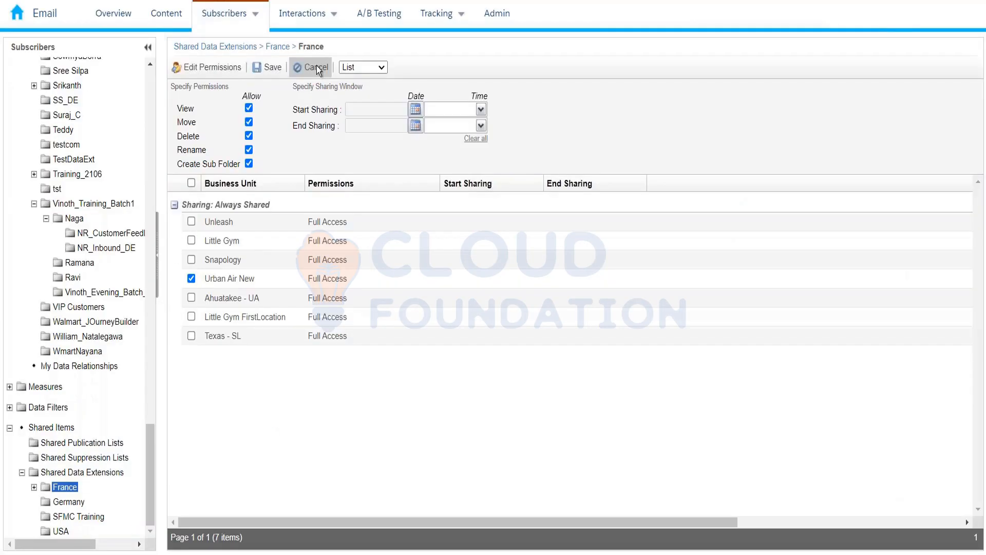
pyautogui.click(318, 67)
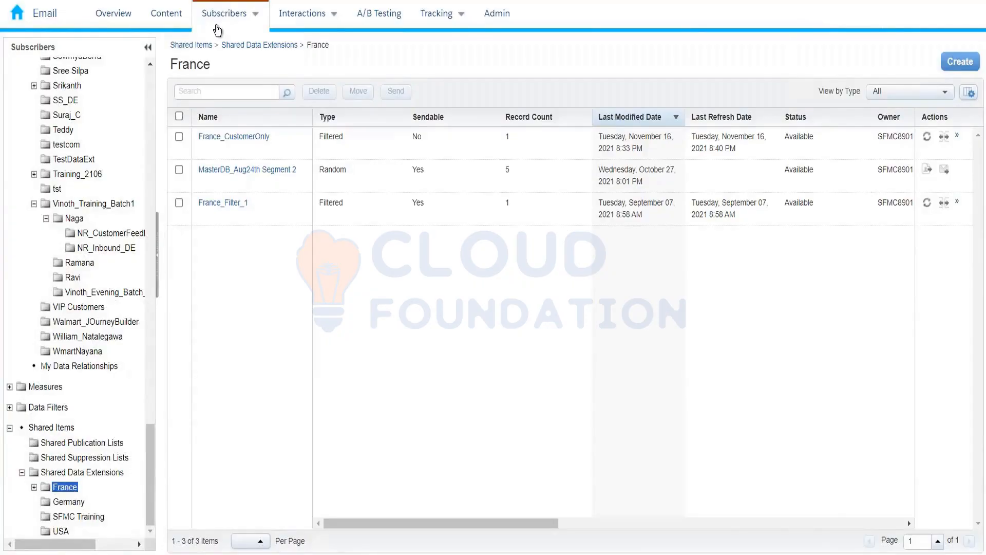
pyautogui.click(219, 25)
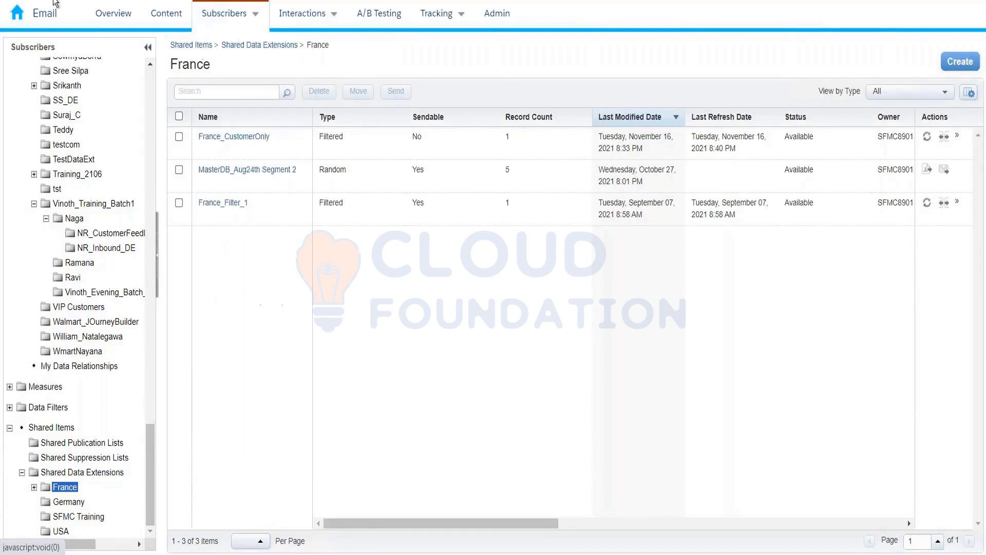
# Step: Switch to the Audience Builder app from the home app switcher
pyautogui.moveTo(11, 24)
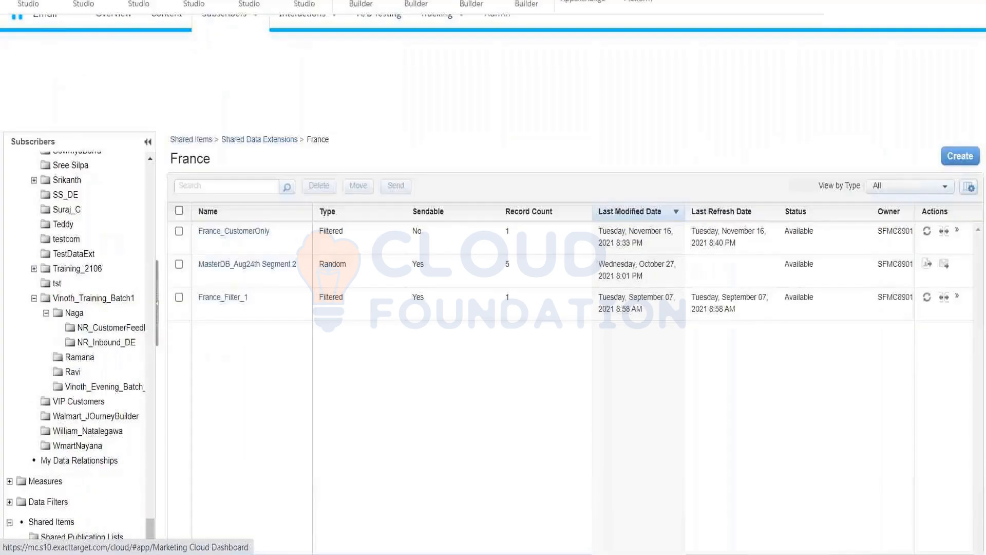
pyautogui.moveTo(539, 108)
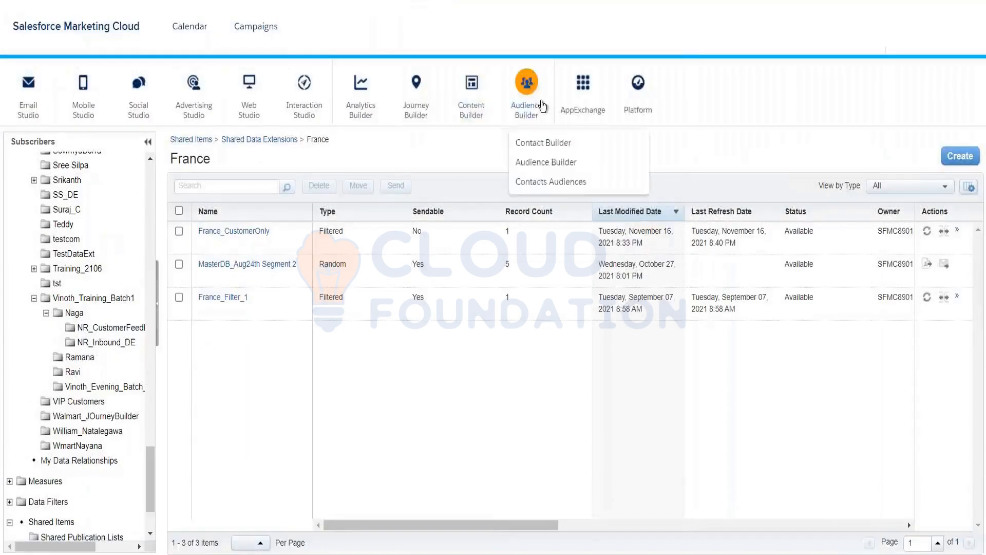
pyautogui.click(541, 166)
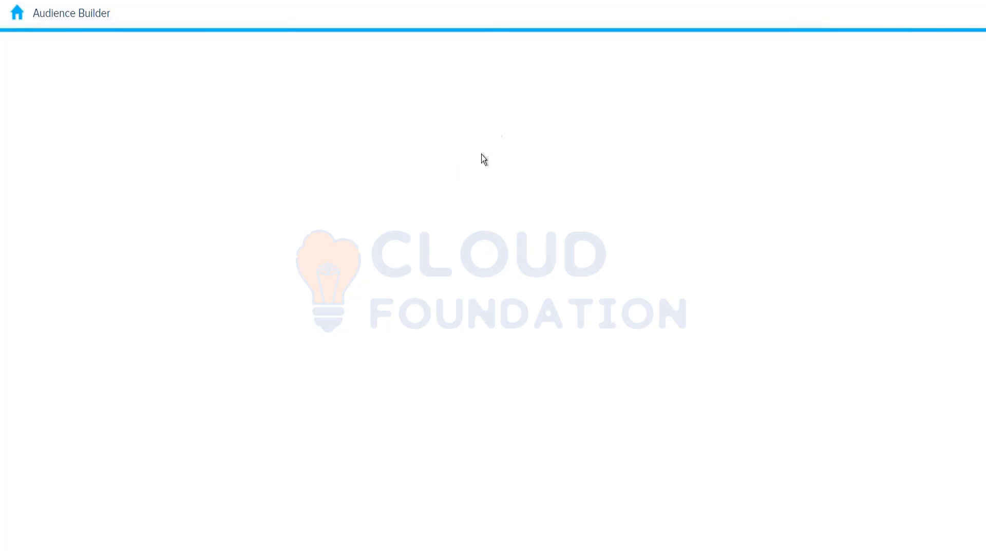
# Step: Go back via home to Email Studio's Email Overview and bring up the Subscribers menu
pyautogui.click(23, 16)
pyautogui.moveTo(23, 114)
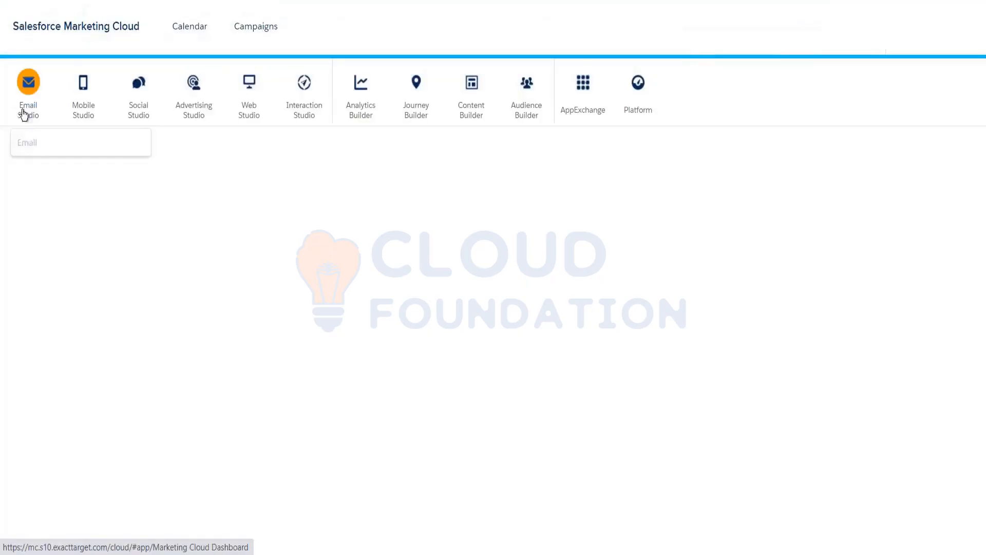
pyautogui.click(33, 143)
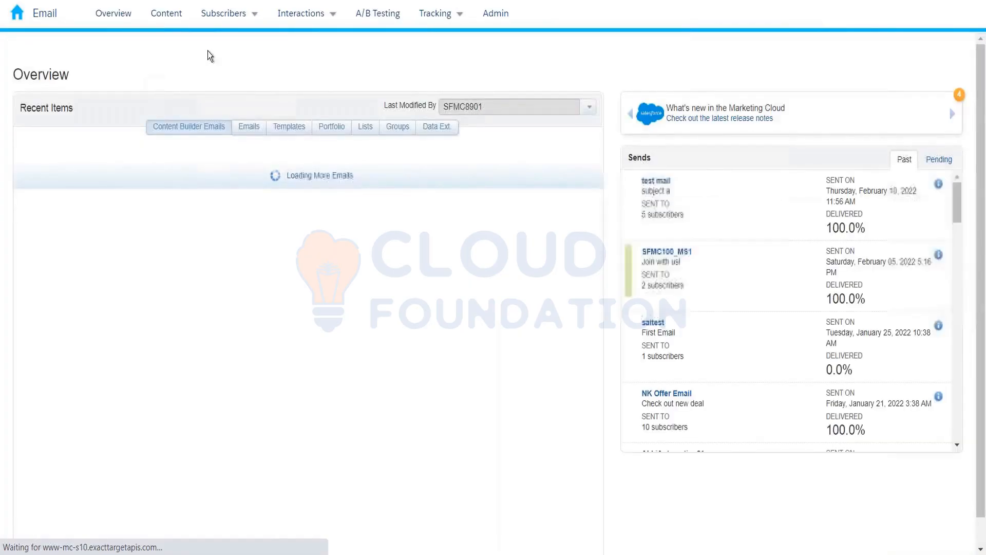
pyautogui.click(228, 15)
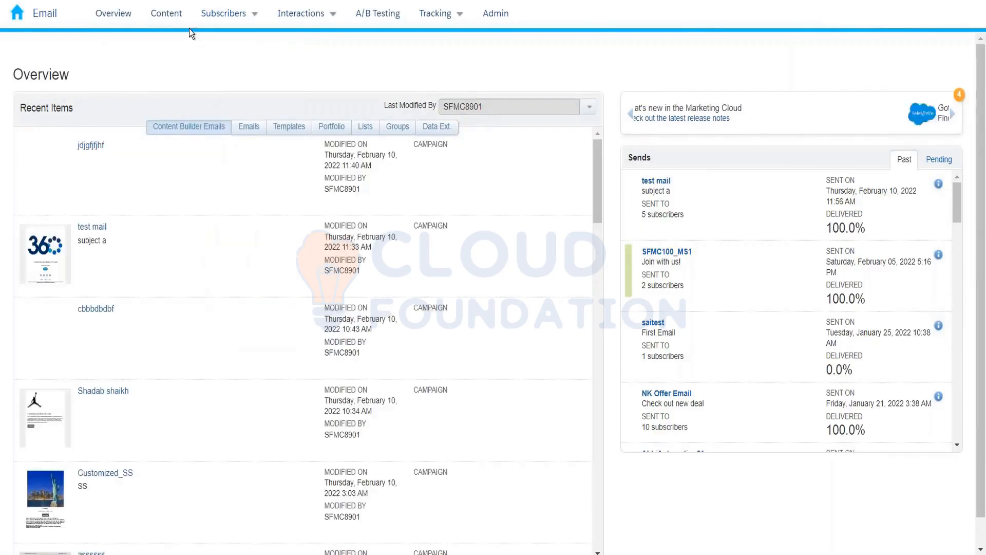
pyautogui.moveTo(228, 18)
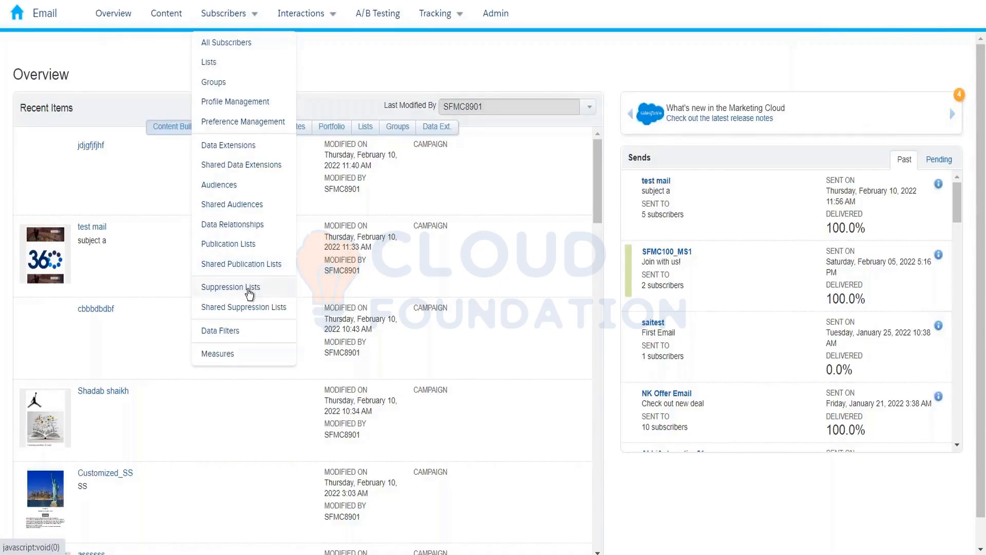
# Step: Go to Subscribers > Suppression Lists (14 lists) and start a new suppression list
pyautogui.click(248, 285)
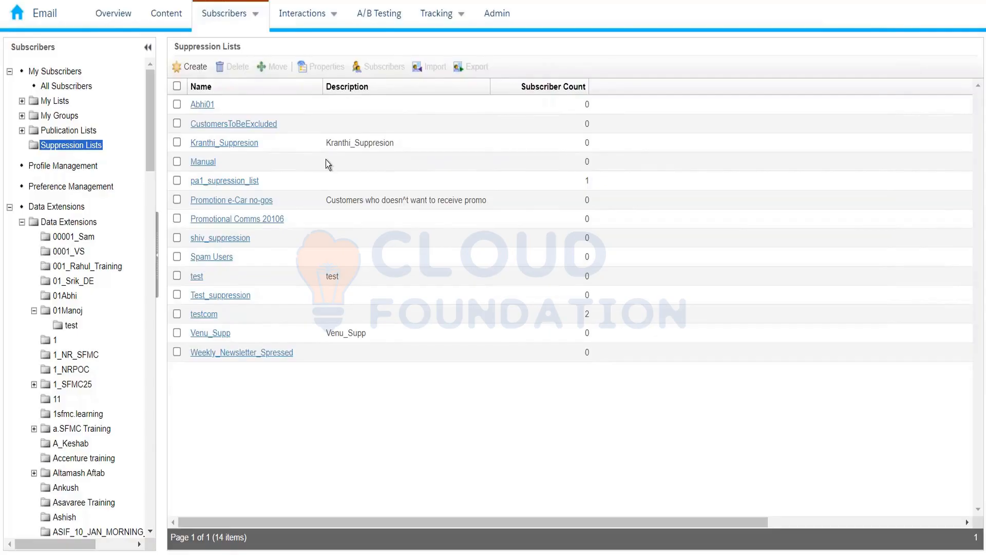
pyautogui.click(196, 67)
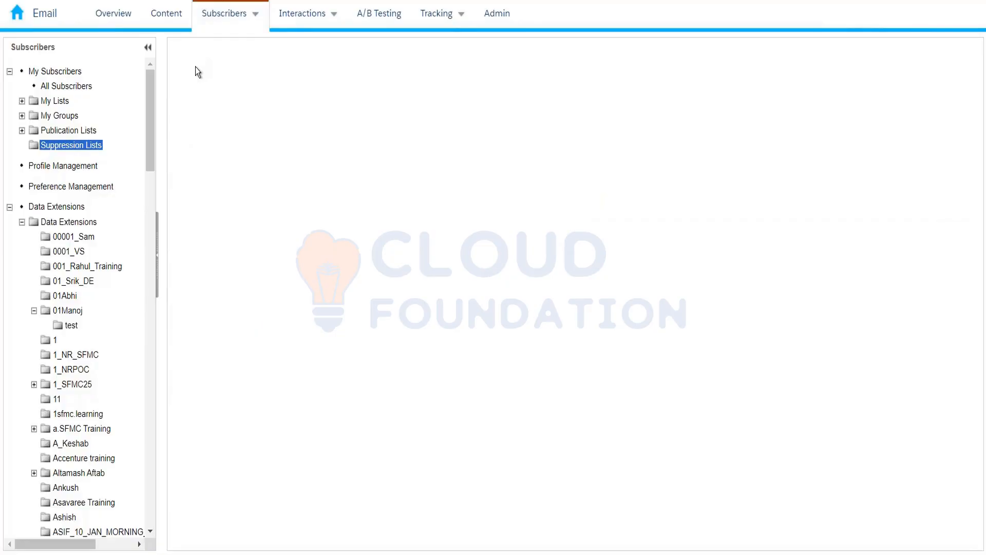
# Step: Save a new suppression list named 'ExcludeTheCustomers' and open its empty subscriber list
pyautogui.click(241, 120)
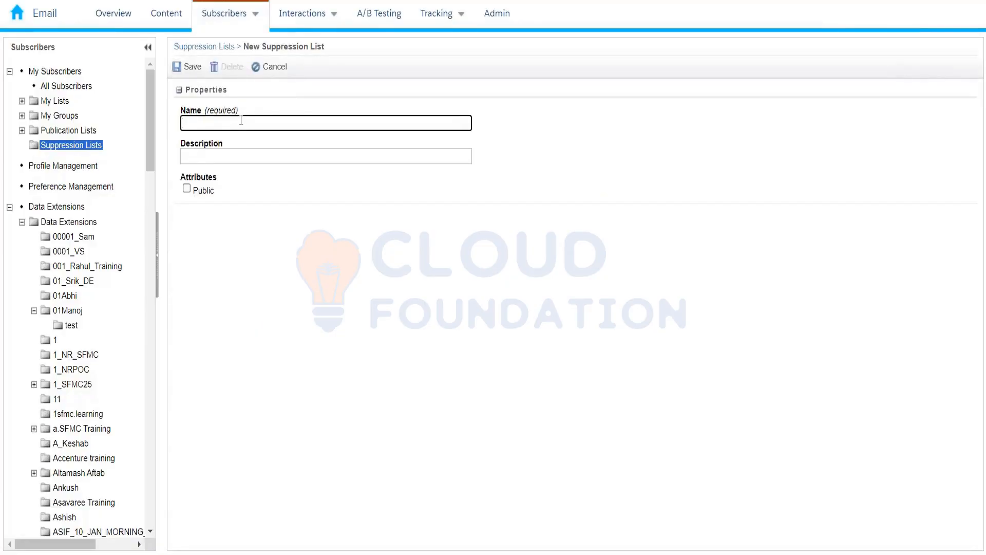
pyautogui.write('Exclue')
pyautogui.press('BackSpace')
pyautogui.write('deTheCs')
pyautogui.press('BackSpace')
pyautogui.write('ustomers')
pyautogui.click(173, 68)
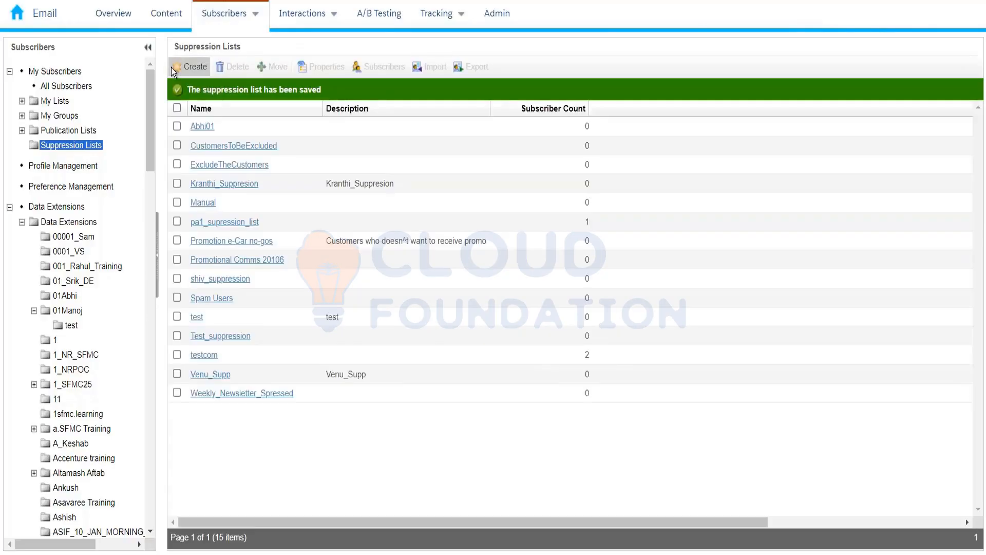
pyautogui.click(240, 165)
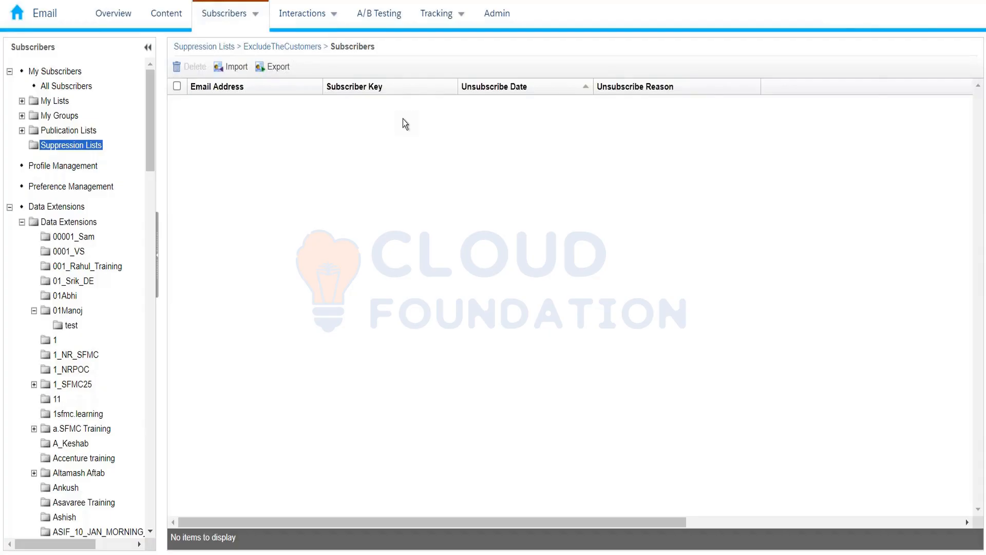
# Step: Return to the full Data Extensions list of 130 items across 6 pages
pyautogui.click(69, 222)
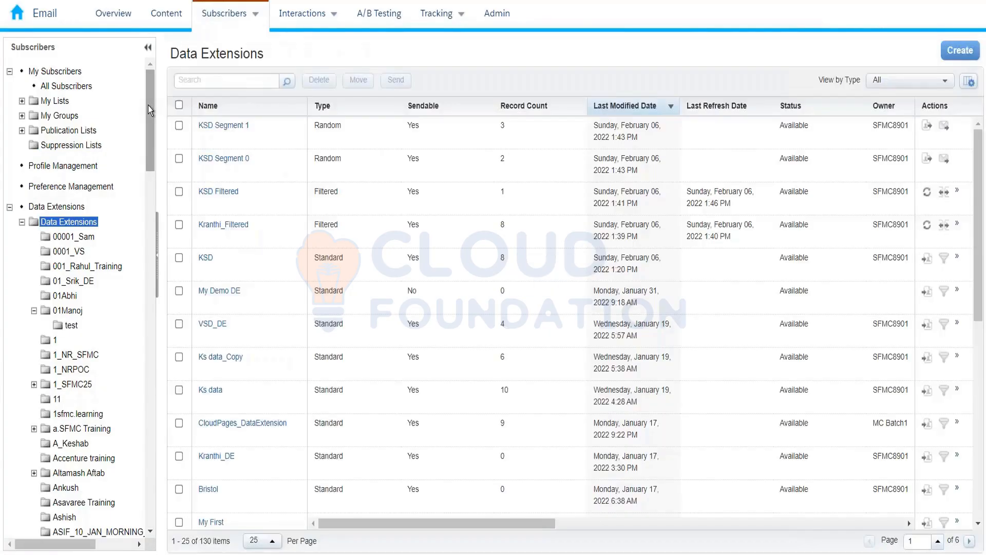
pyautogui.moveTo(148, 105); pyautogui.dragTo(144, 211)
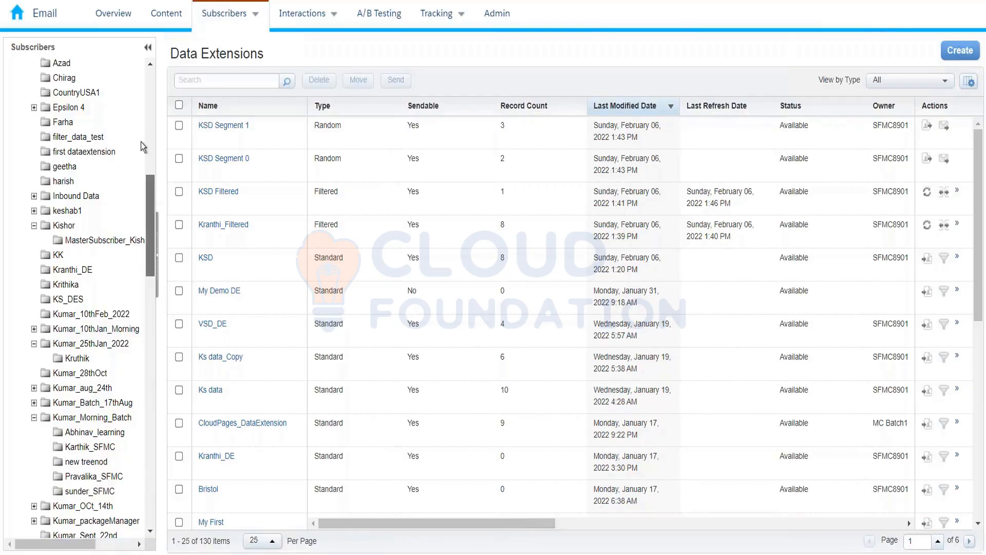
pyautogui.scroll(1, 140, 139)
pyautogui.scroll(12, 140, 137)
pyautogui.moveTo(226, 14)
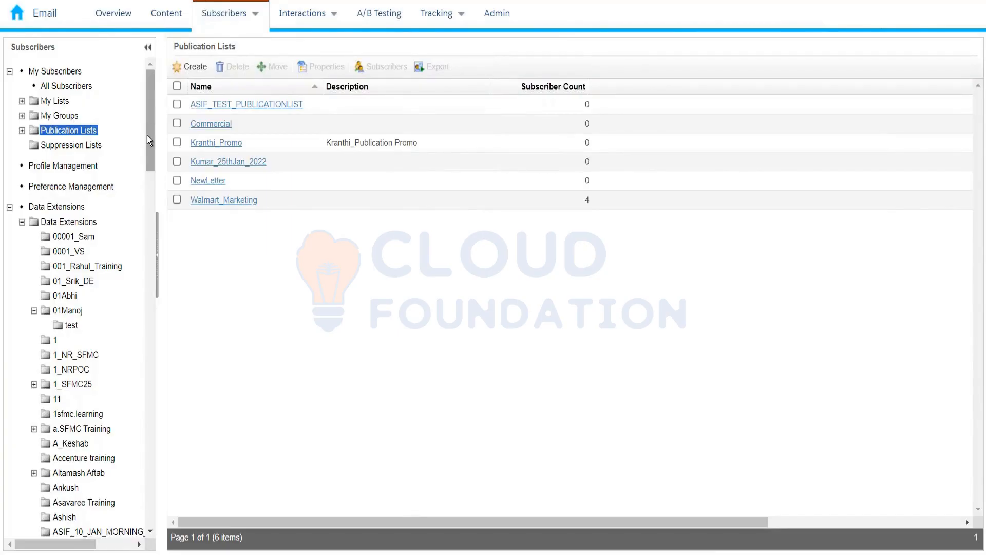
# Step: Open InterestedCustomer_10thFeb2022 in the Kumar_10thFeb_2022 folder and show its 5 records
pyautogui.moveTo(149, 130); pyautogui.dragTo(144, 195)
pyautogui.scroll(-5, 143, 201)
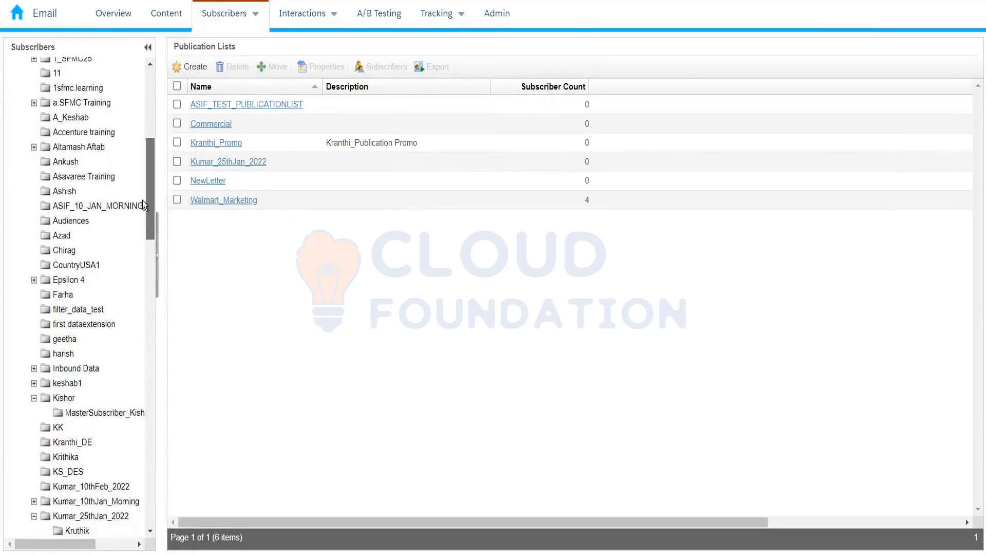
pyautogui.scroll(-3, 137, 228)
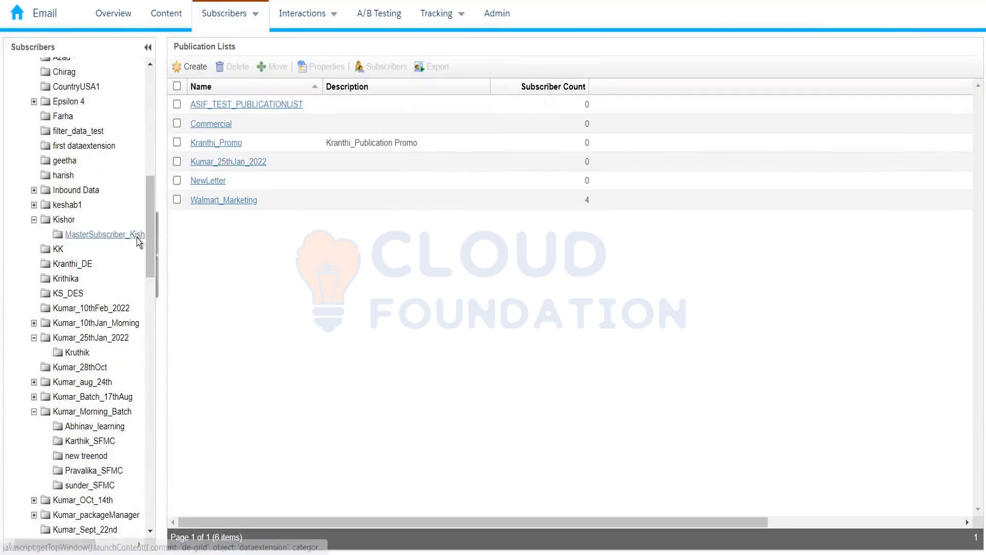
pyautogui.click(116, 311)
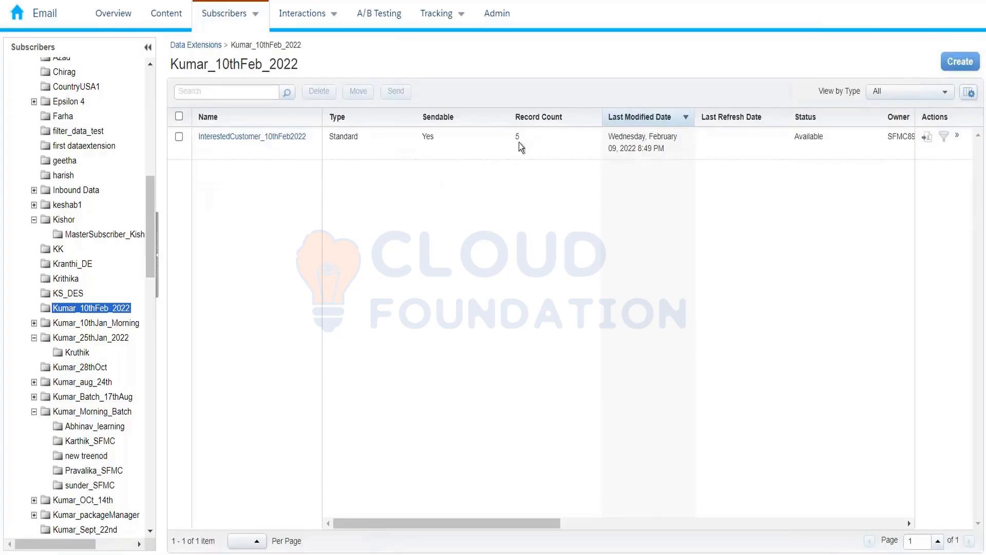
pyautogui.click(297, 137)
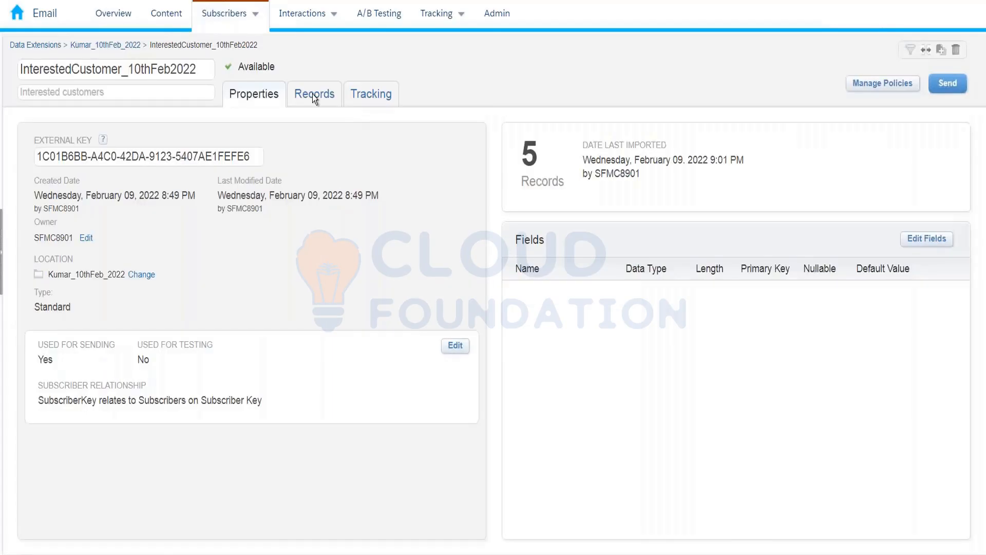
pyautogui.click(312, 94)
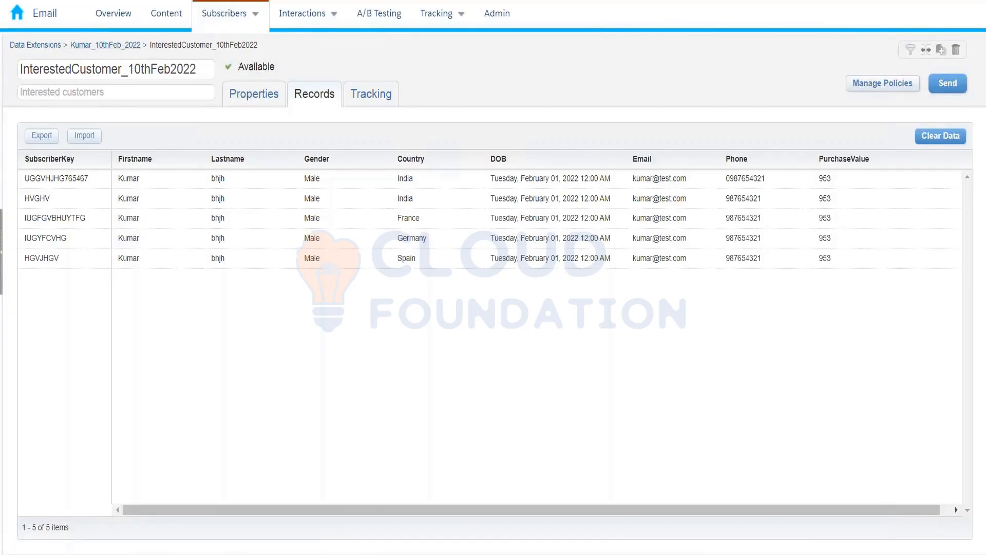
# Step: Duplicate the current browser tab to open a second copy of the page
pyautogui.rightClick(78, 0)
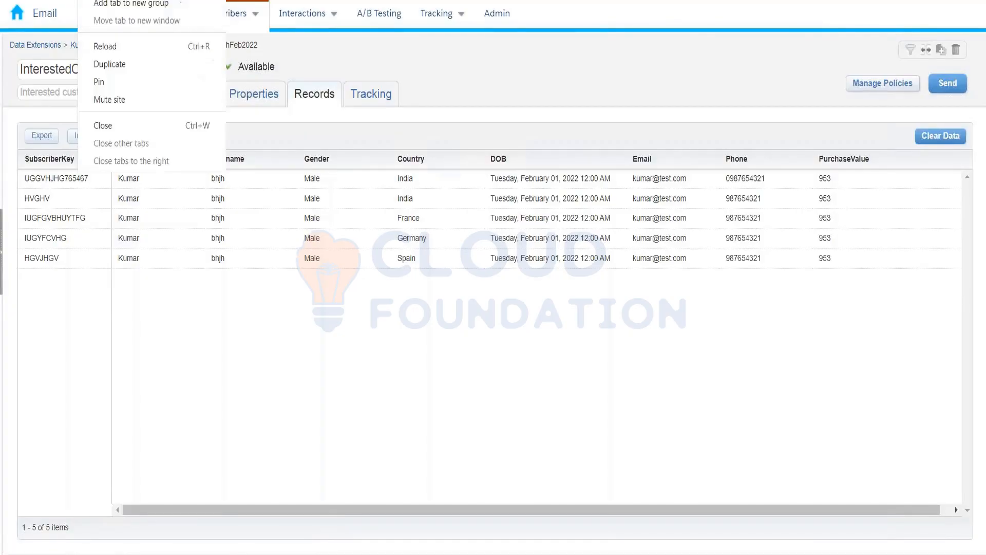
pyautogui.click(104, 69)
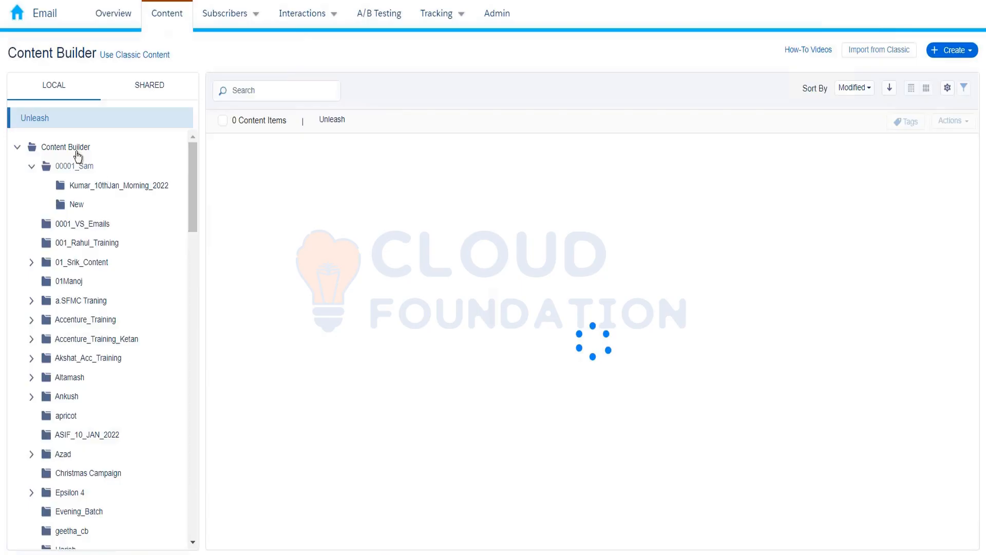
# Step: Browse the top-level Content Builder folder, then view Shared content's 2 fall-hiking_preview images
pyautogui.click(74, 149)
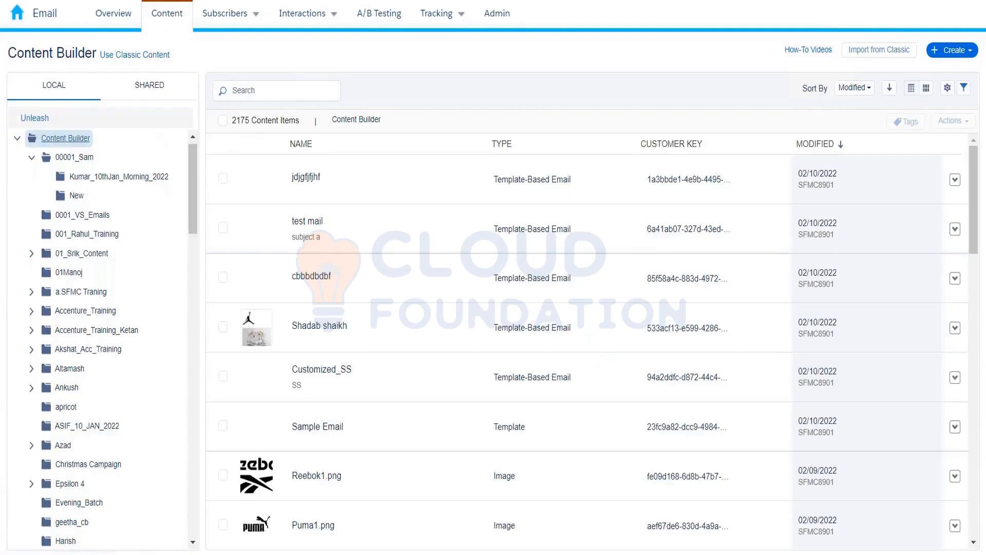
pyautogui.click(180, 25)
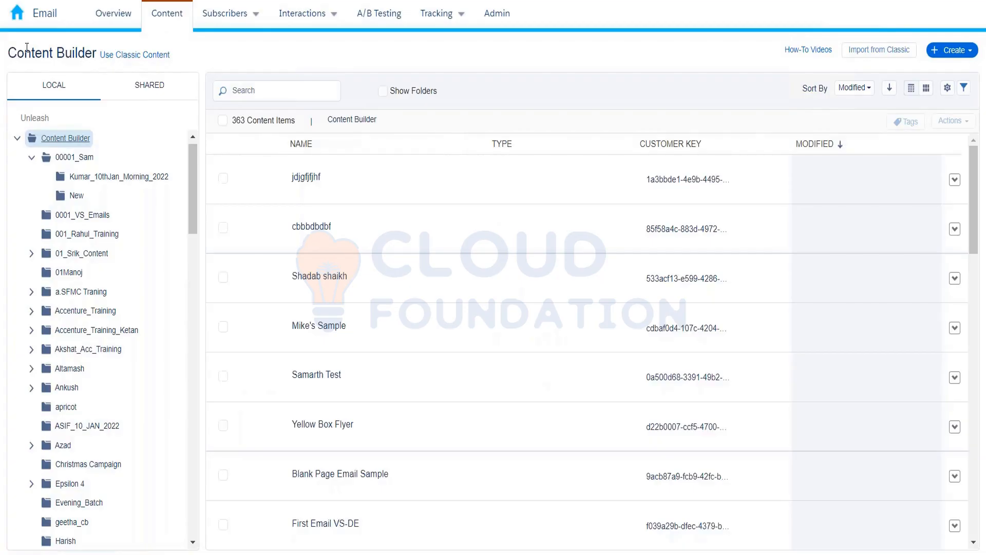
pyautogui.moveTo(8, 53); pyautogui.dragTo(96, 53)
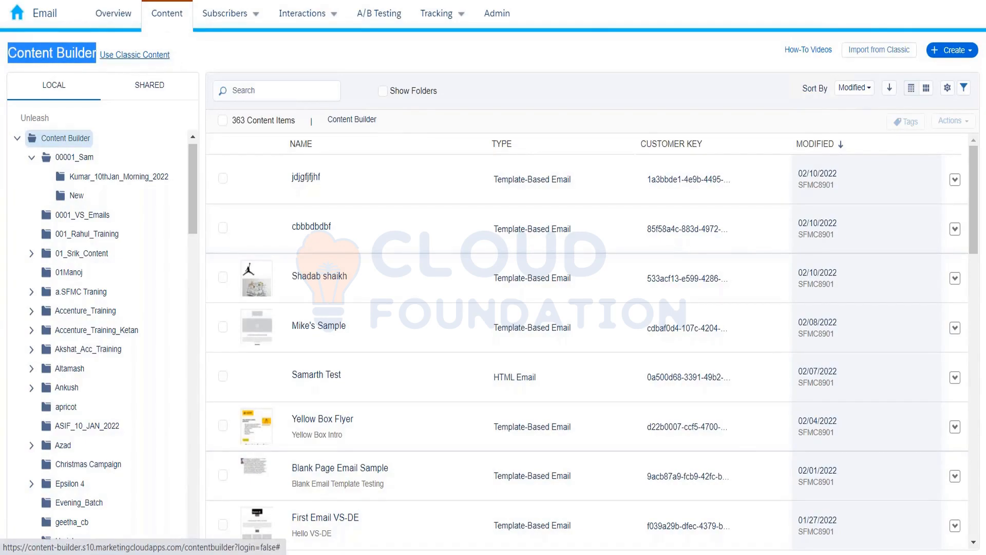
pyautogui.click(181, 58)
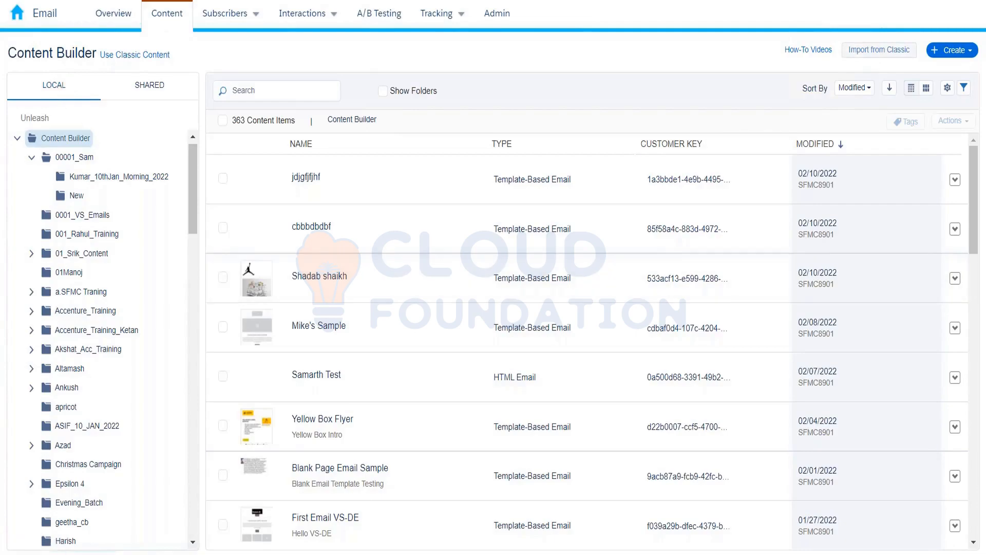
pyautogui.moveTo(791, 14)
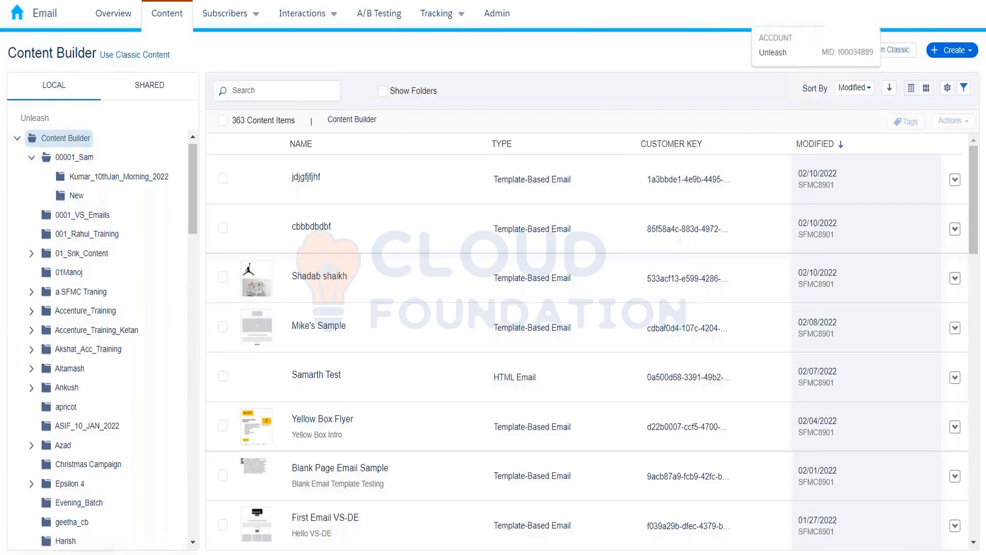
pyautogui.click(161, 94)
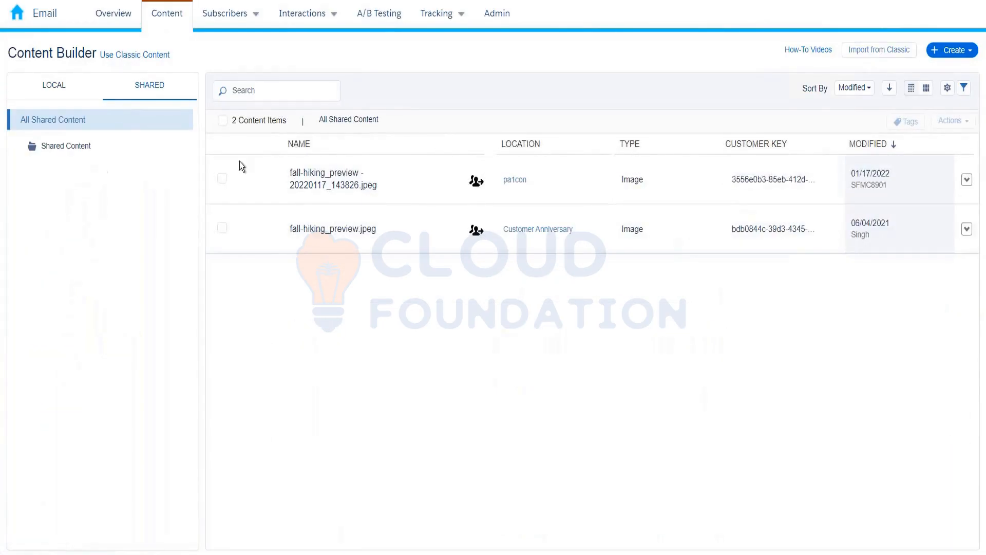
# Step: Leave the Shared content and return to the Local folder tree listing all 2175 items
pyautogui.moveTo(867, 27)
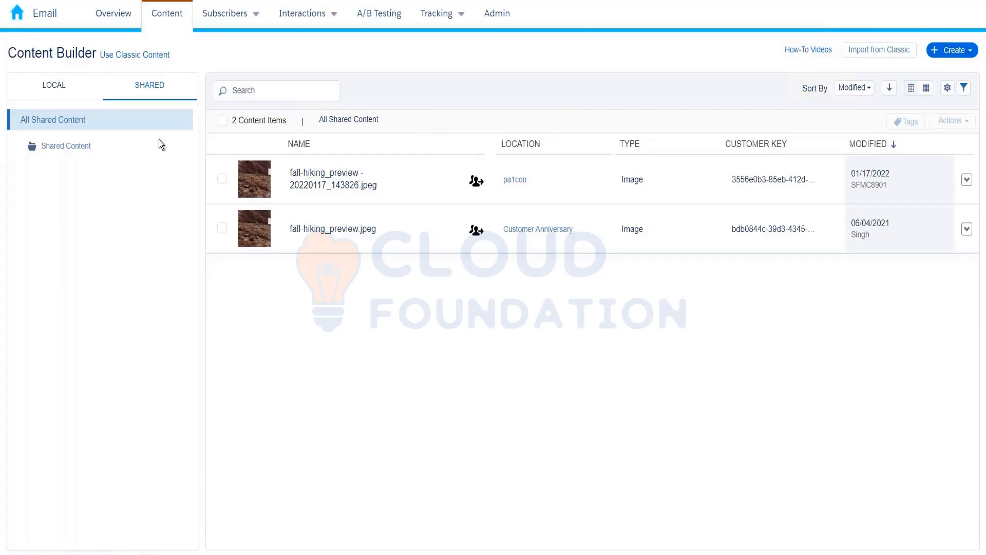
pyautogui.click(67, 90)
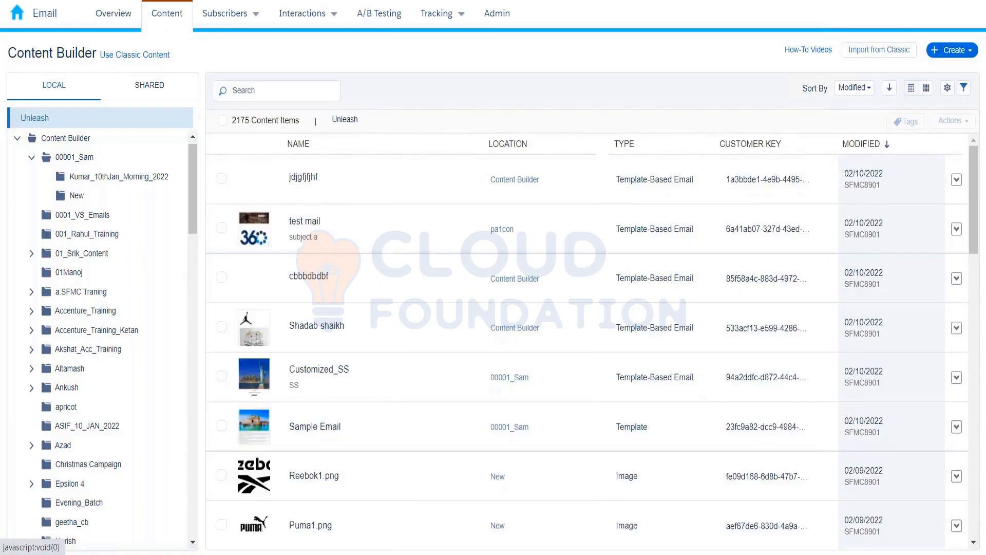
# Step: Create a folder named Kumar_10th_Feb under Content Builder and open it to see it empty
pyautogui.click(85, 139)
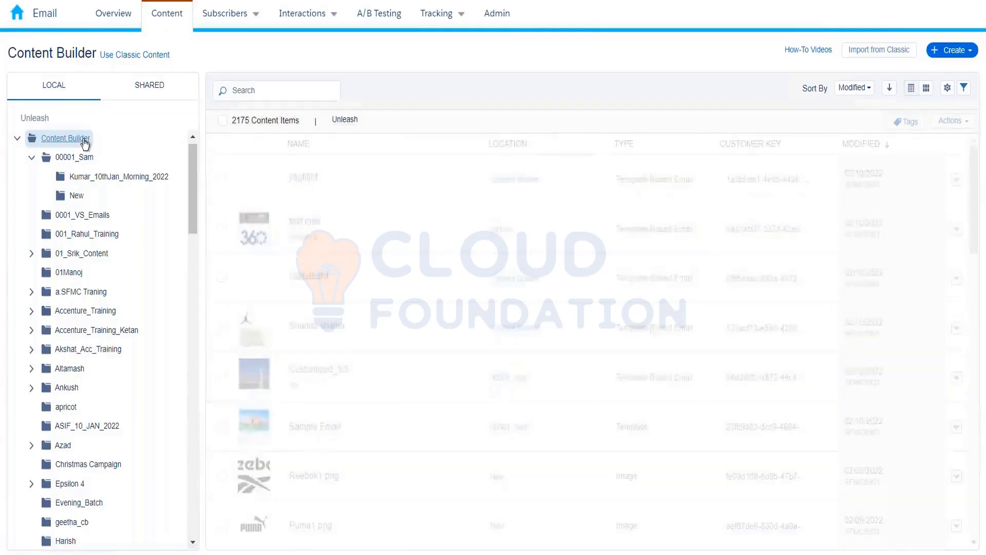
pyautogui.rightClick(85, 141)
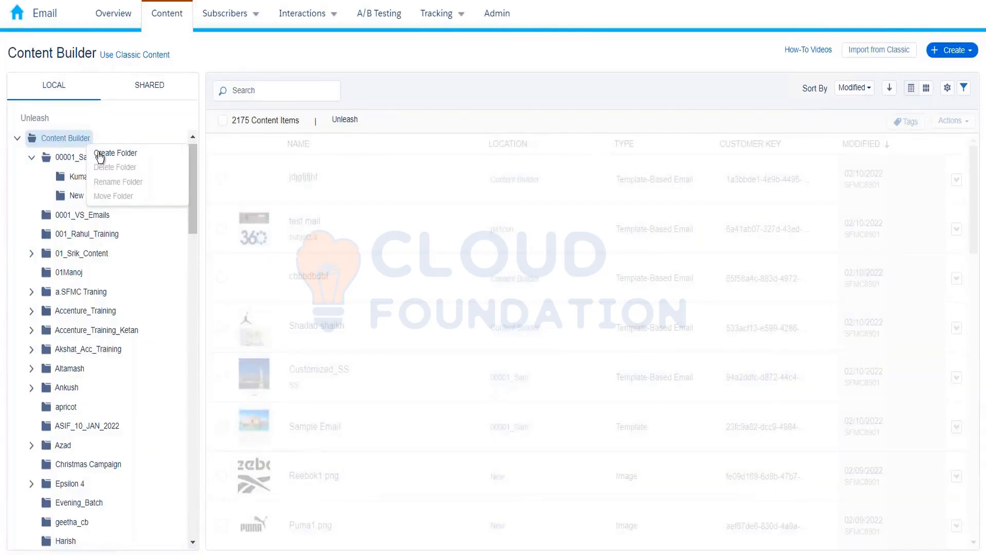
pyautogui.click(101, 153)
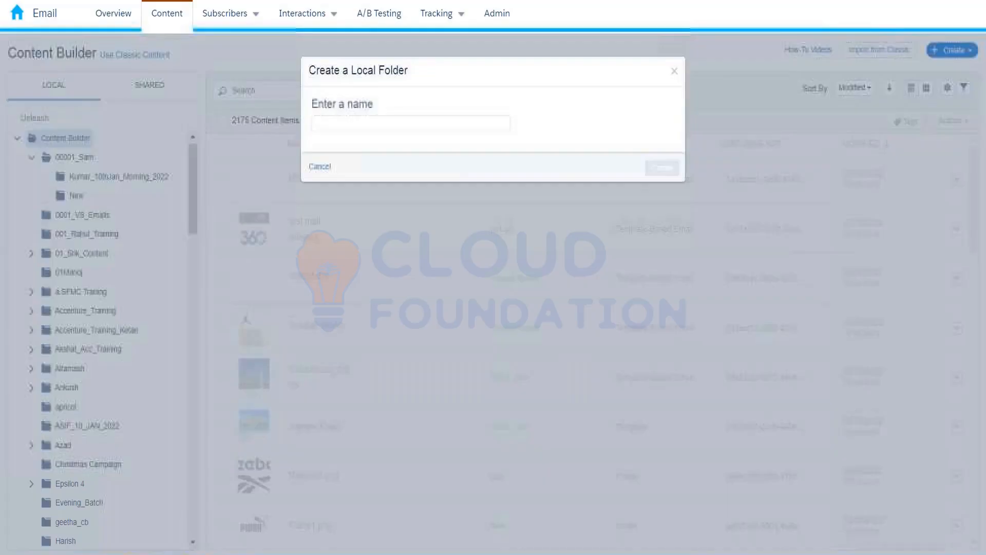
pyautogui.click(400, 123)
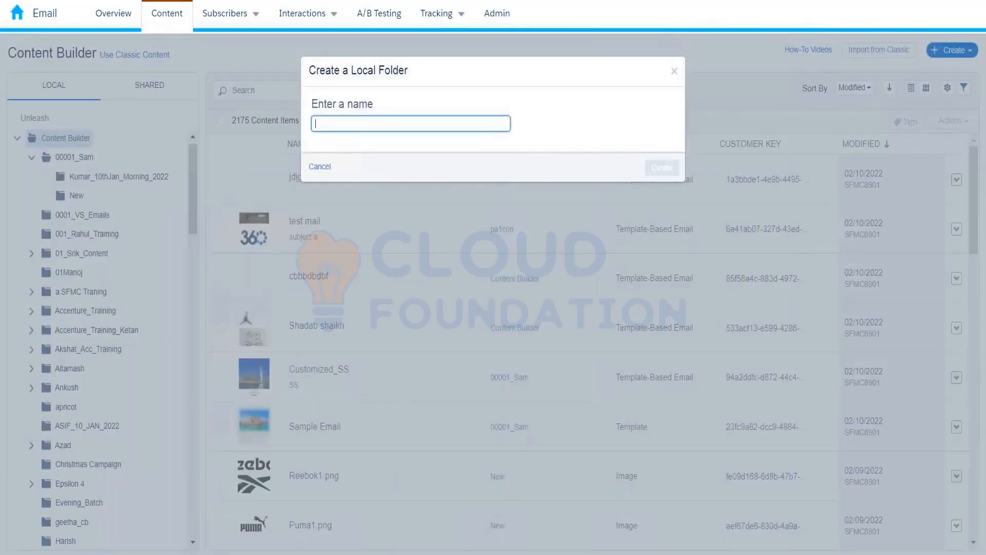
pyautogui.write('Kumar_10t')
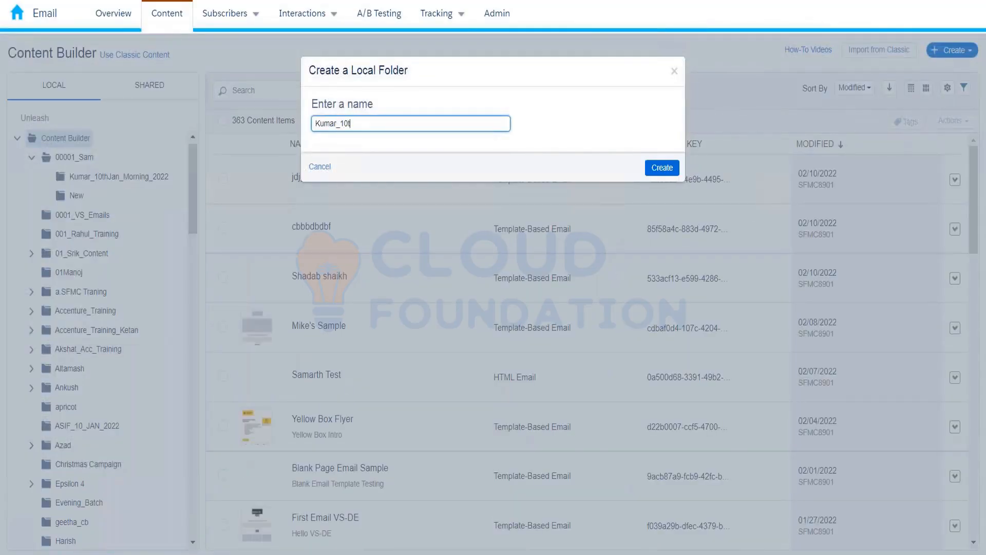
pyautogui.write('h_Feb')
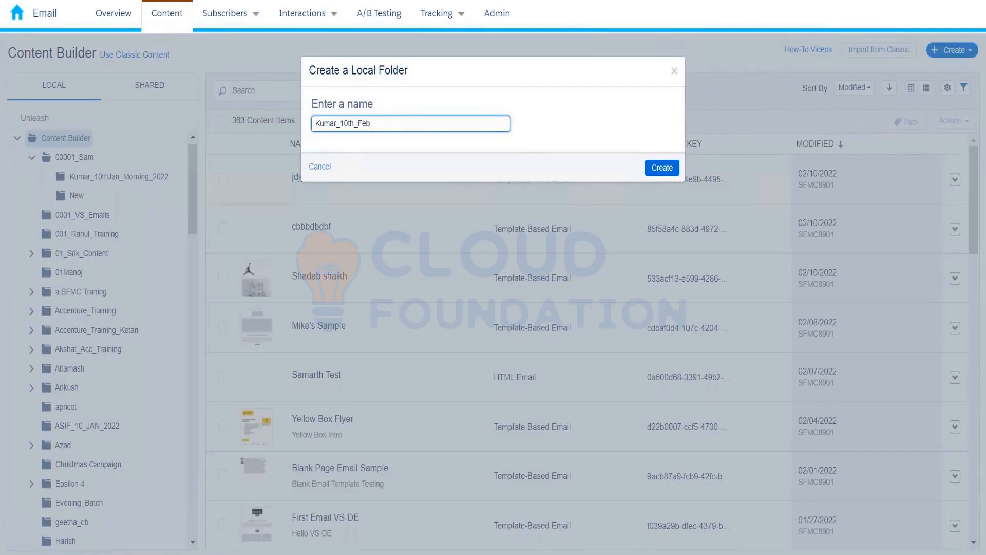
pyautogui.click(662, 168)
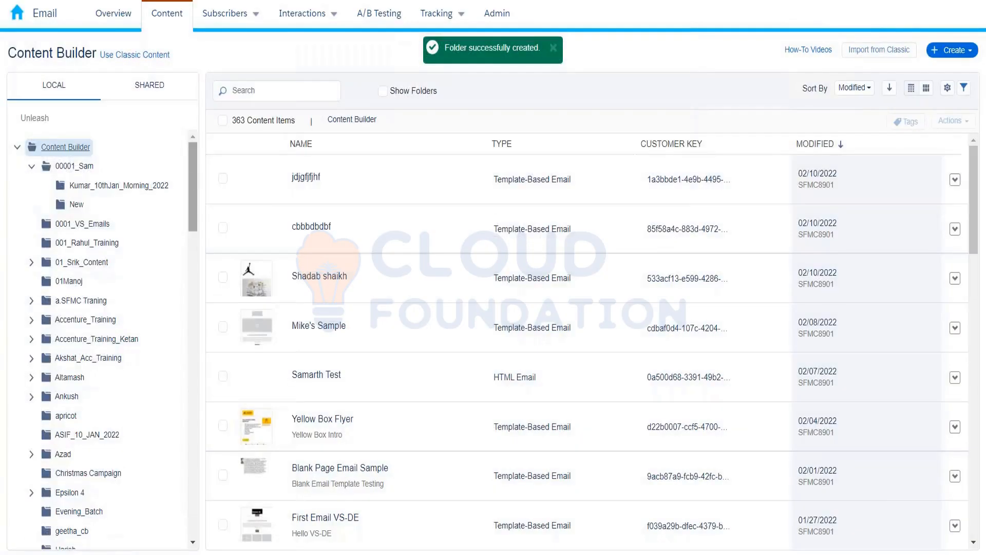
pyautogui.scroll(-1, 198, 199)
pyautogui.moveTo(199, 200); pyautogui.dragTo(200, 269)
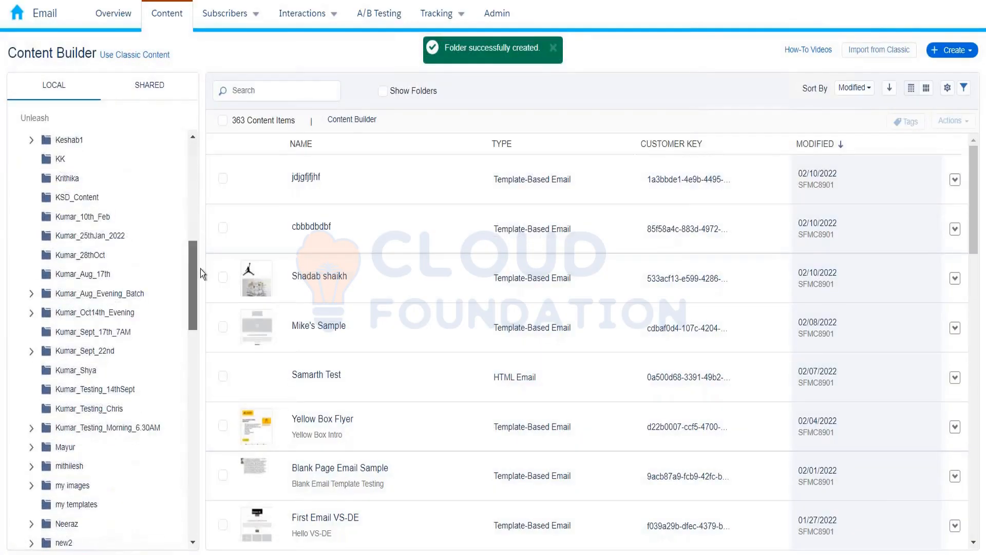
pyautogui.click(99, 220)
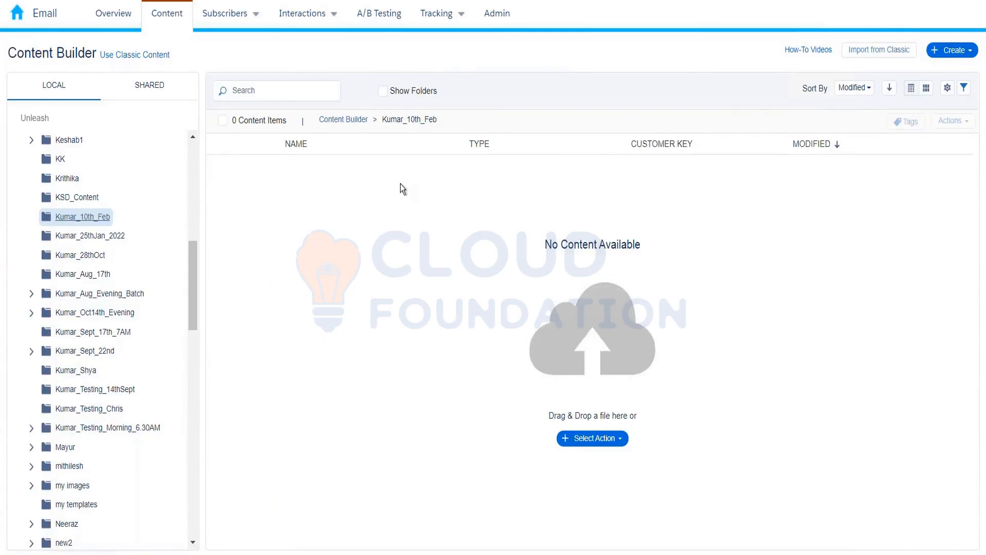
# Step: Start uploading content into Kumar_10th_Feb, bringing up the file picker on the Downloads folder
pyautogui.click(976, 53)
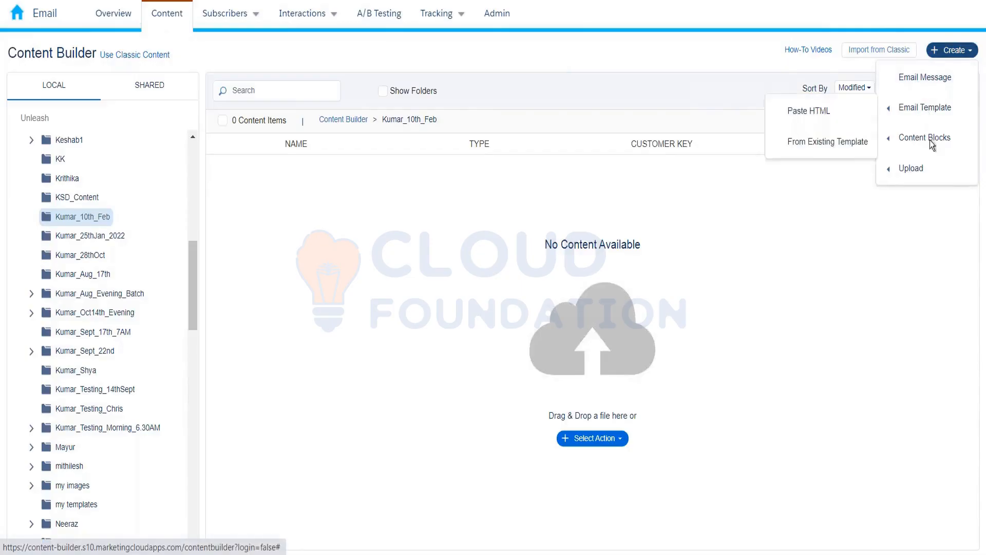
pyautogui.moveTo(930, 141)
pyautogui.moveTo(922, 173)
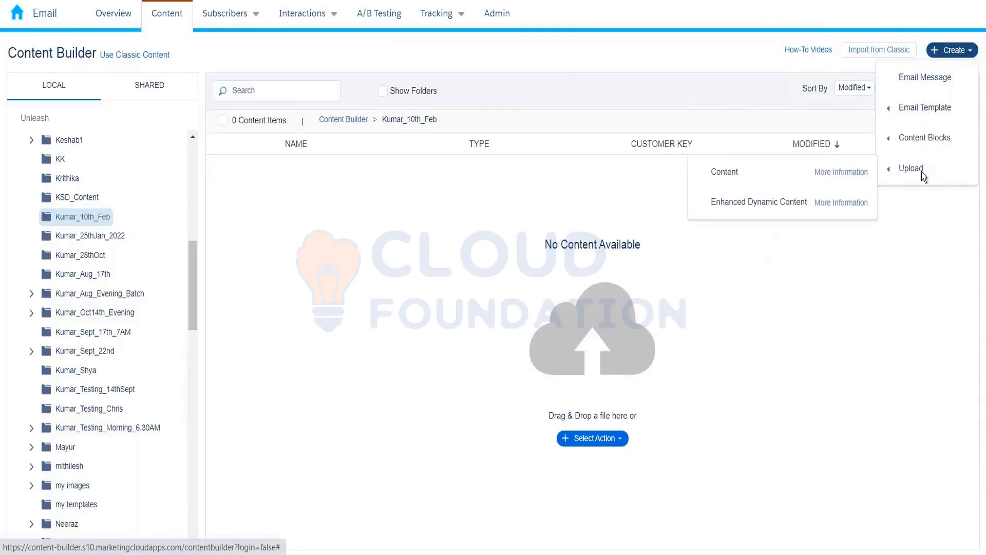
pyautogui.click(767, 175)
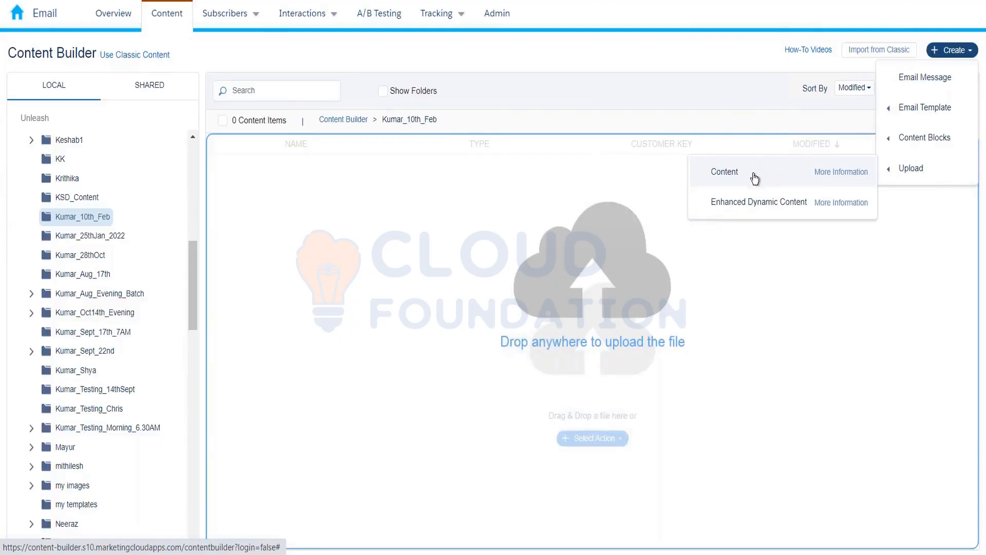
pyautogui.click(754, 177)
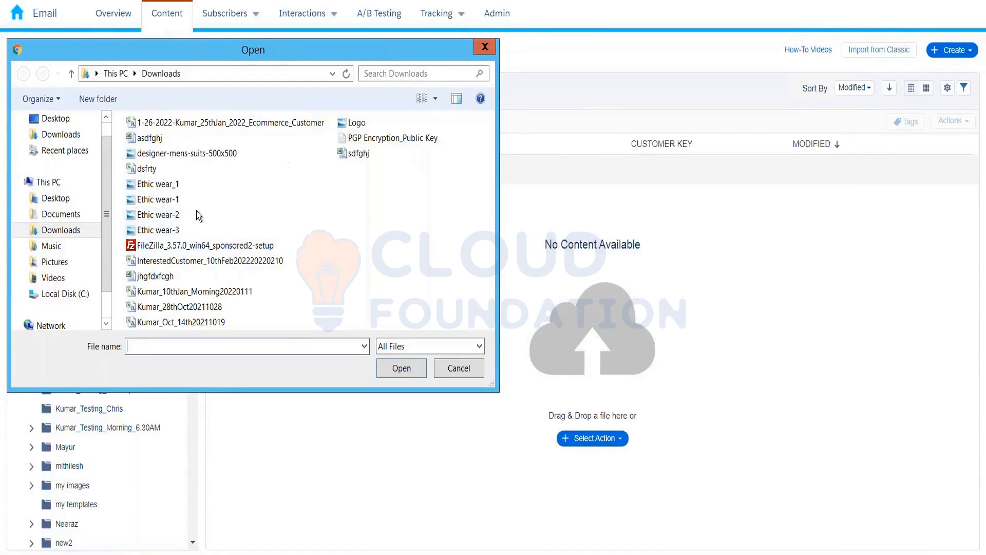
# Step: Switch the file dialog to medium icons and pick the Logo image from Downloads for upload
pyautogui.click(435, 99)
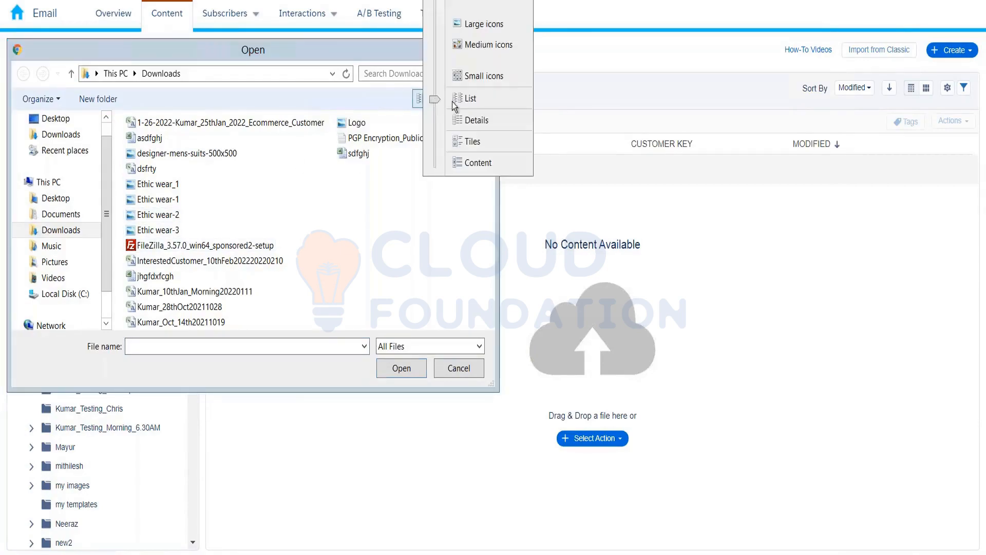
pyautogui.click(471, 44)
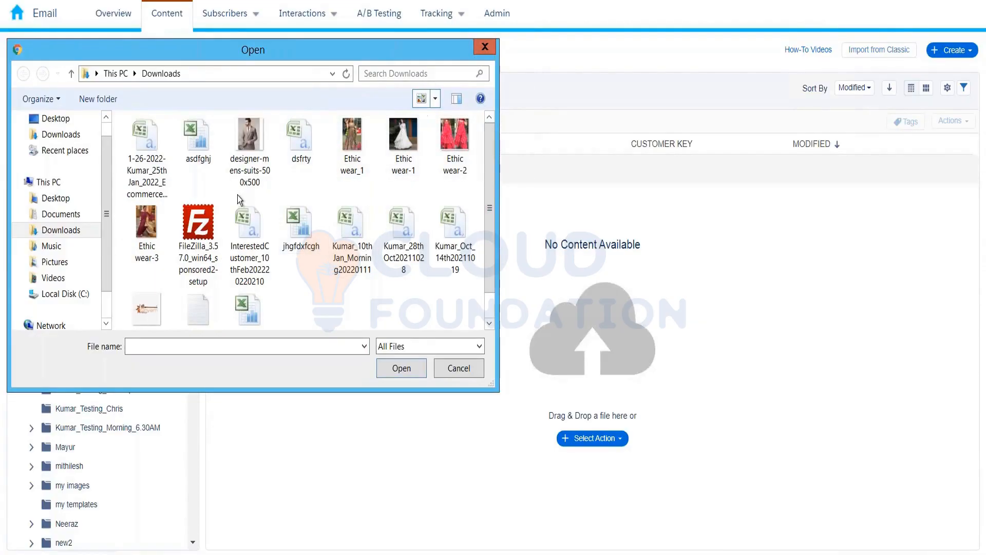
pyautogui.click(153, 300)
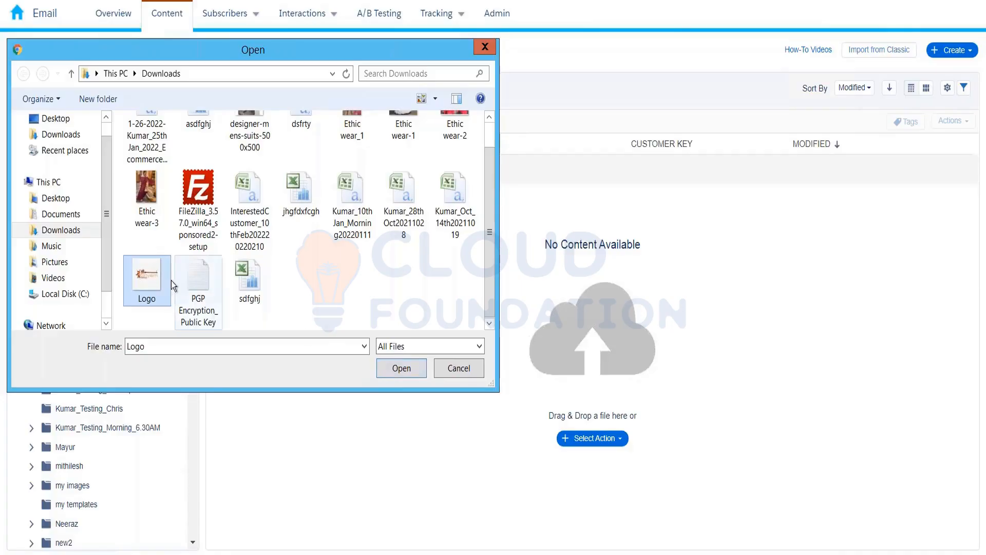
pyautogui.click(390, 368)
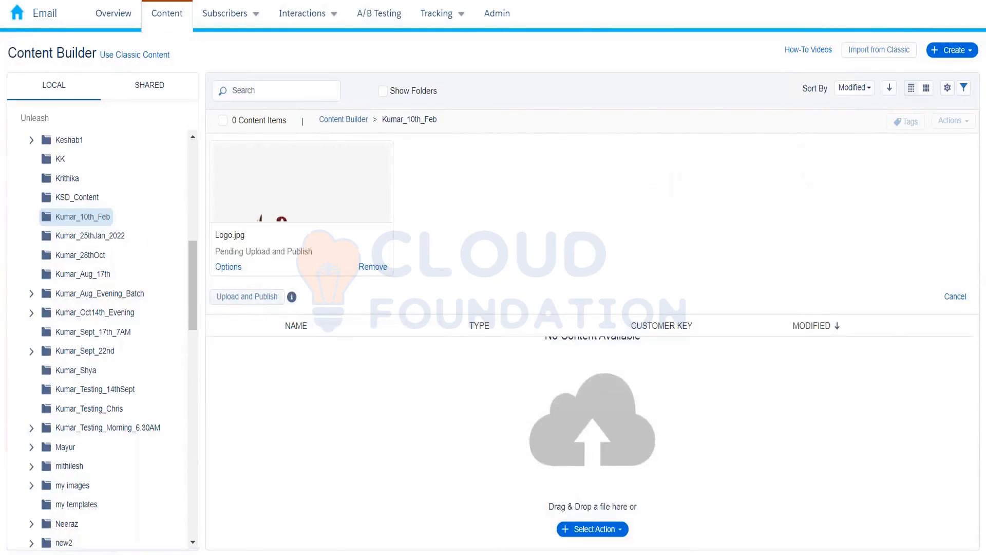
# Step: Upload and publish Logo.jpg, then sort it into the Kumar_10th_Feb content list
pyautogui.click(247, 296)
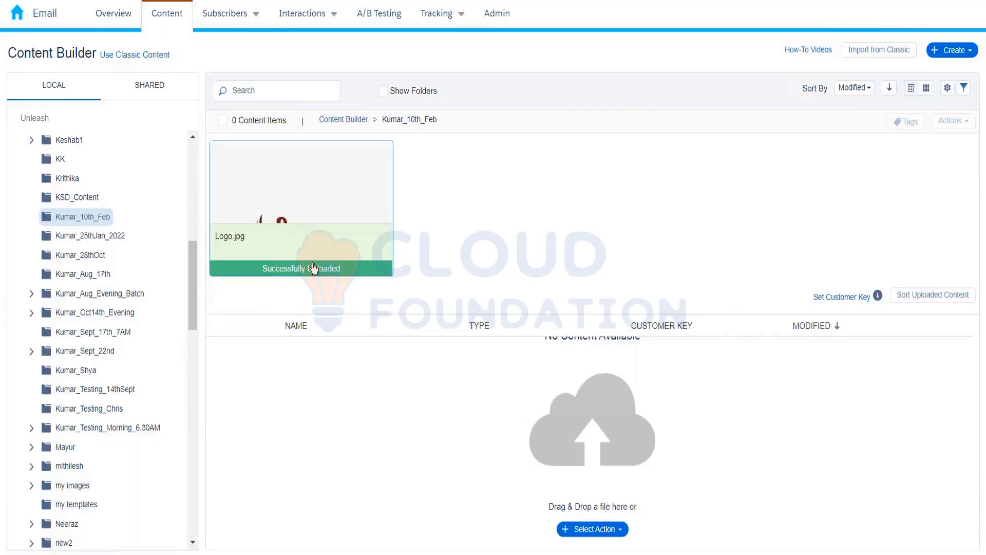
pyautogui.click(923, 299)
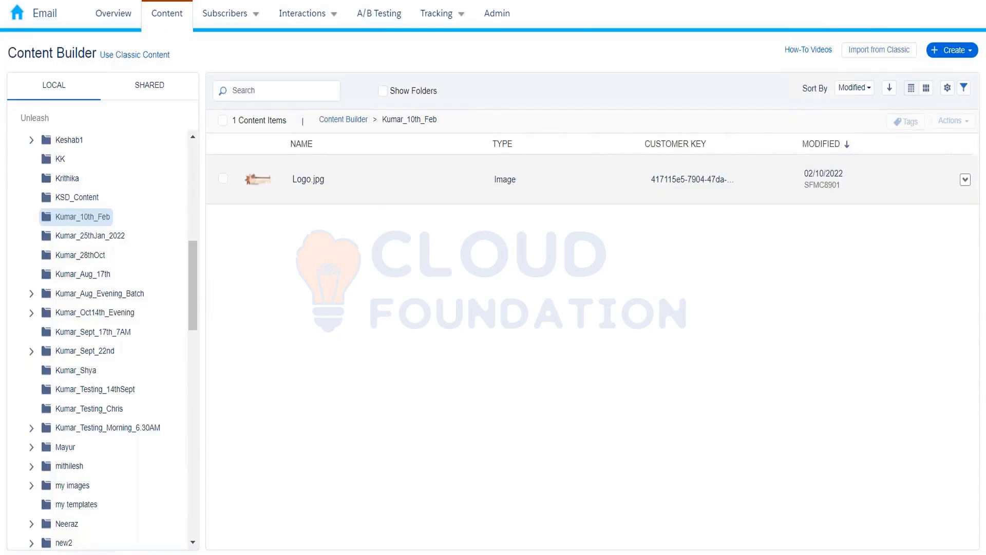
# Step: Open Logo.jpg's details, copy its public image URL and start a new browser tab
pyautogui.click(308, 179)
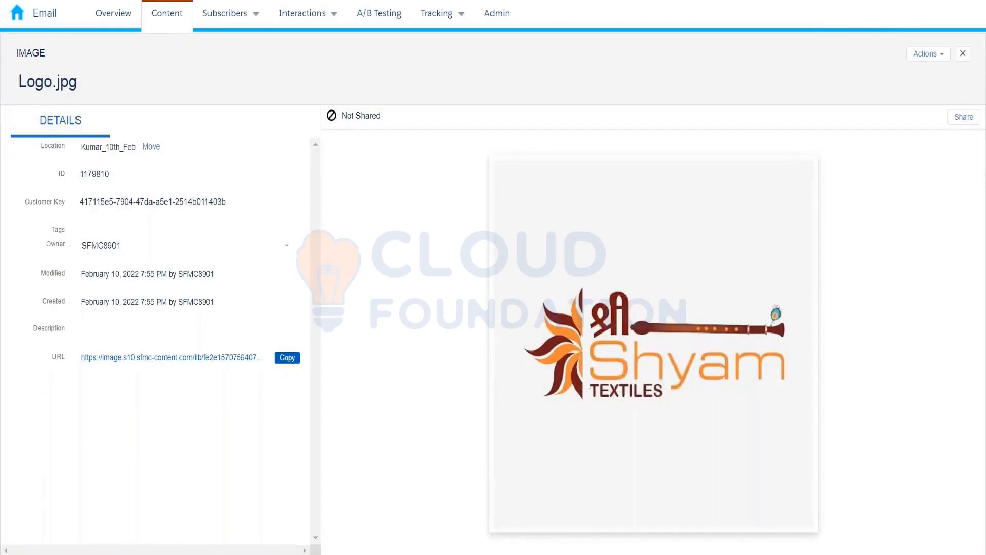
pyautogui.click(288, 358)
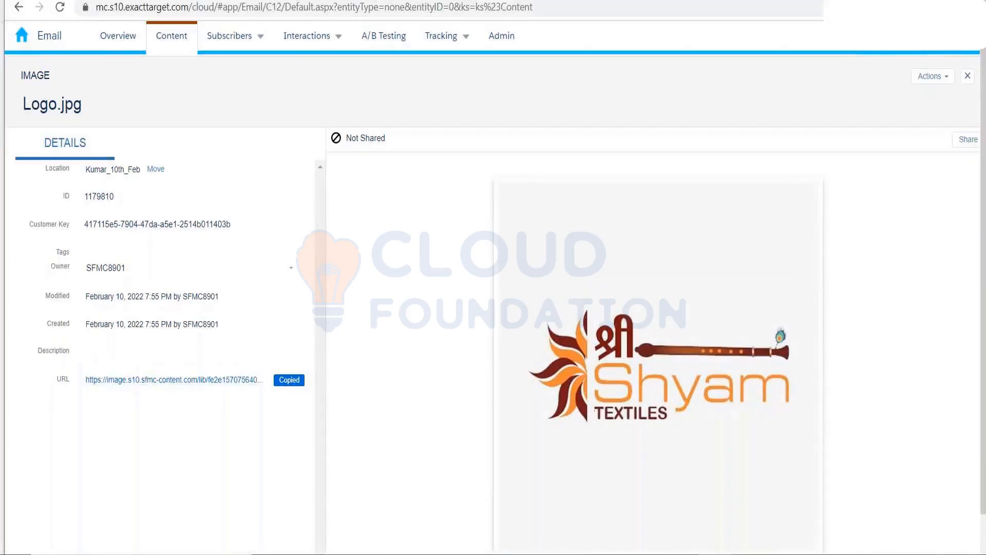
pyautogui.hotkey('ctrl', 't')
# Step: Paste and load the copied Logo.jpg URL to confirm the Shyam Textiles logo appears
pyautogui.hotkey('ctrl', 'v')
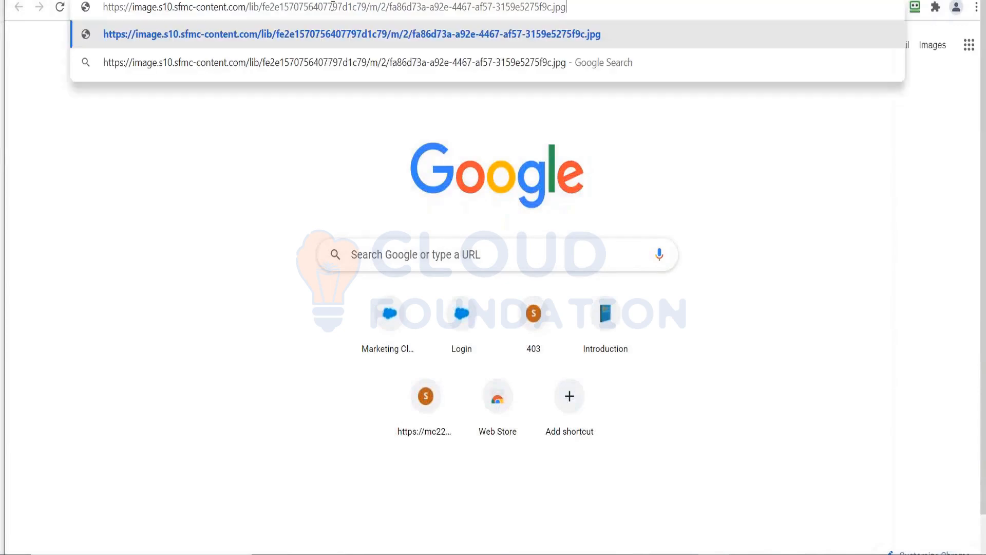
pyautogui.press('Return')
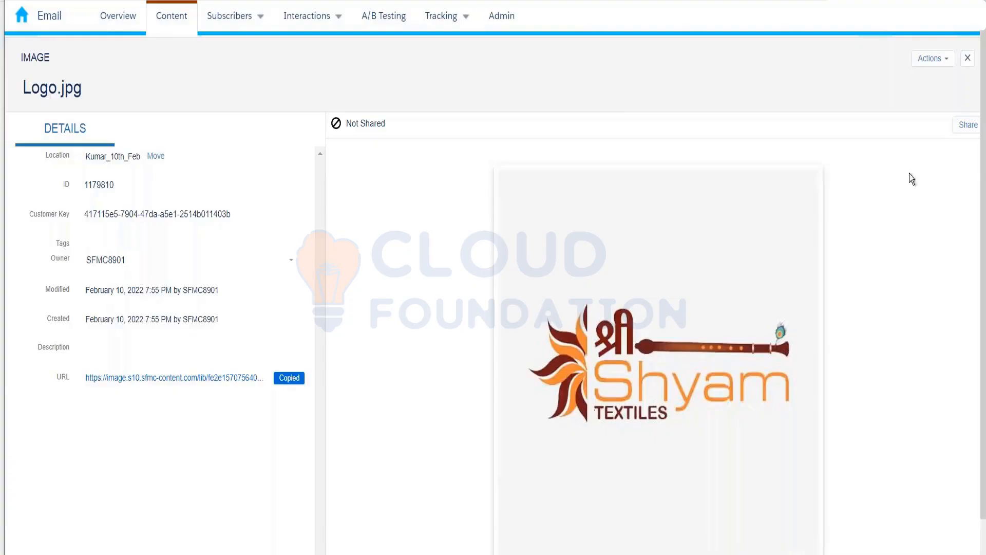
# Step: Close the Logo.jpg details and bring up the Create menu's Email Template options
pyautogui.click(968, 58)
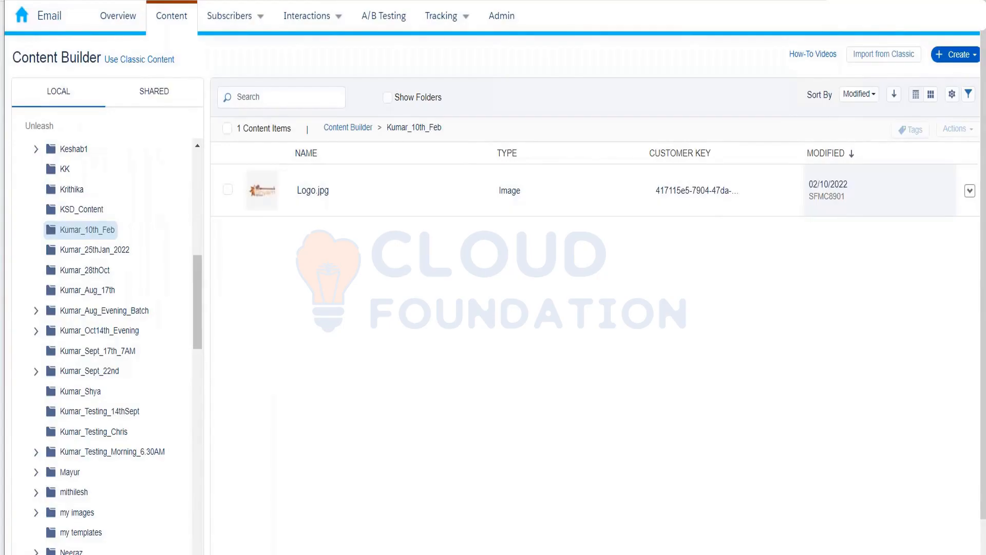
pyautogui.click(954, 55)
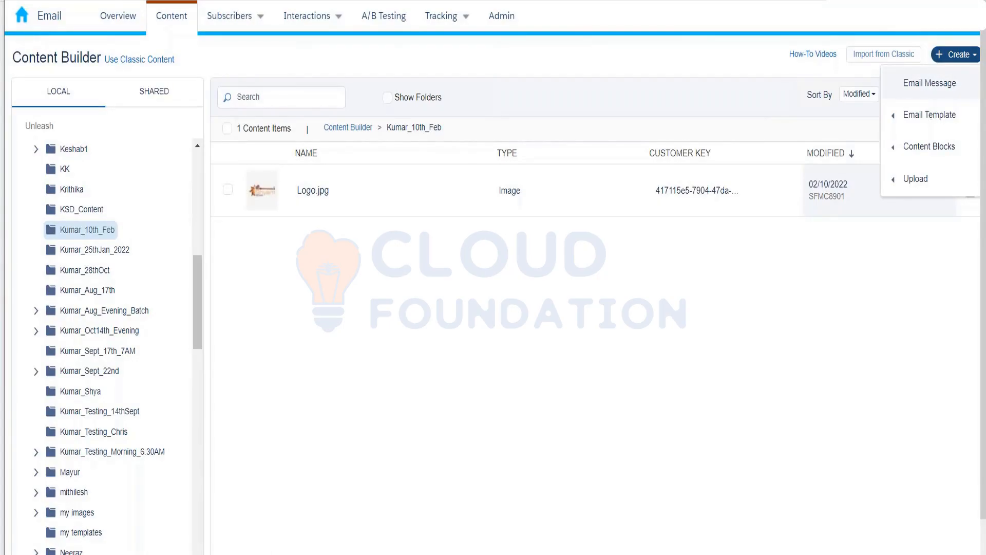
pyautogui.moveTo(914, 103)
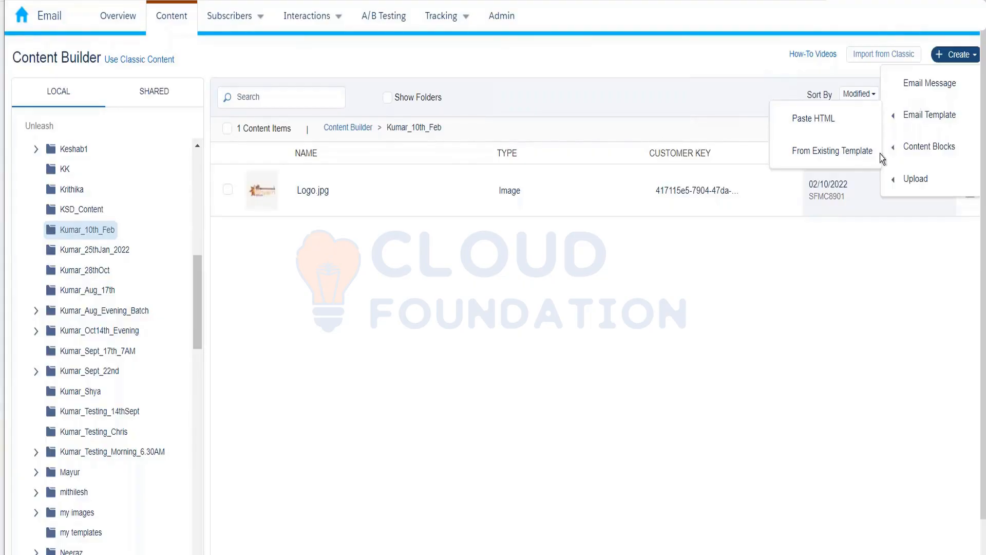
pyautogui.moveTo(942, 33)
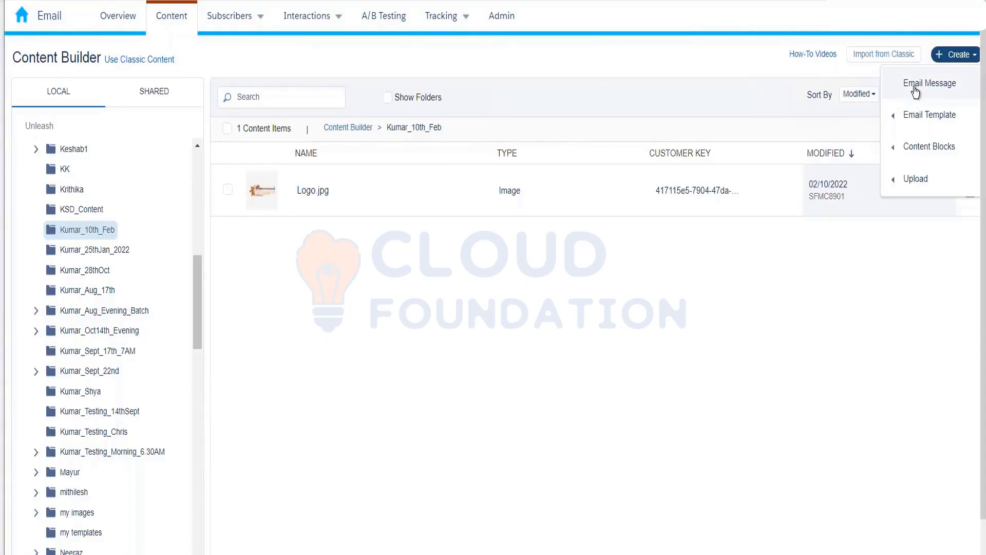
pyautogui.moveTo(916, 122)
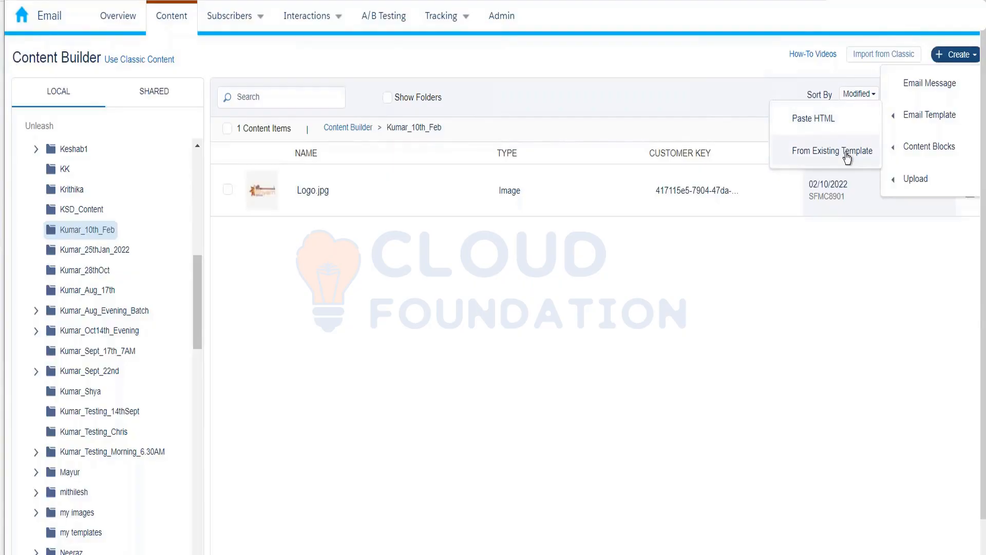
# Step: Start a new email template from pasted HTML, opening an empty code-view editor
pyautogui.click(828, 125)
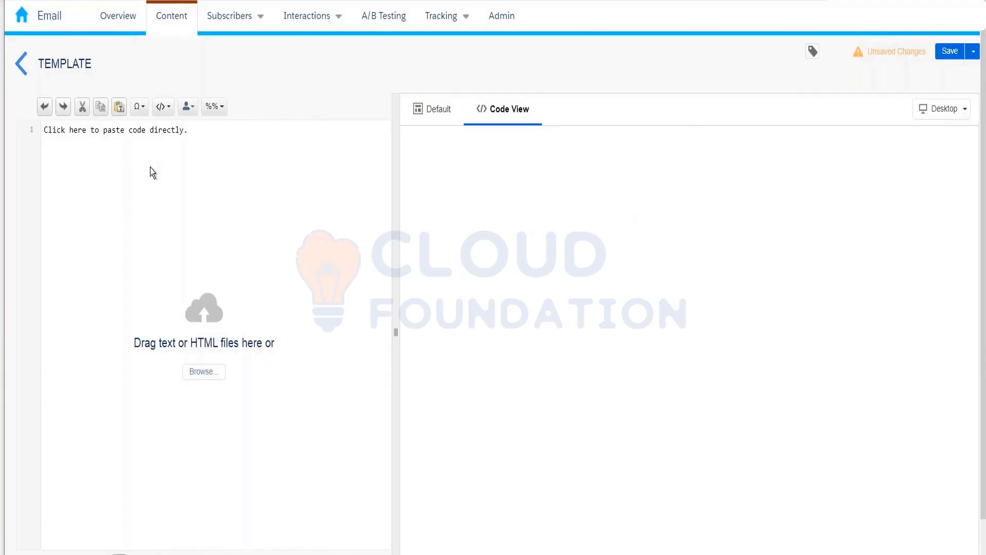
# Step: Exit the blank template without saving and reopen the Create > Email Template choices
pyautogui.click(21, 71)
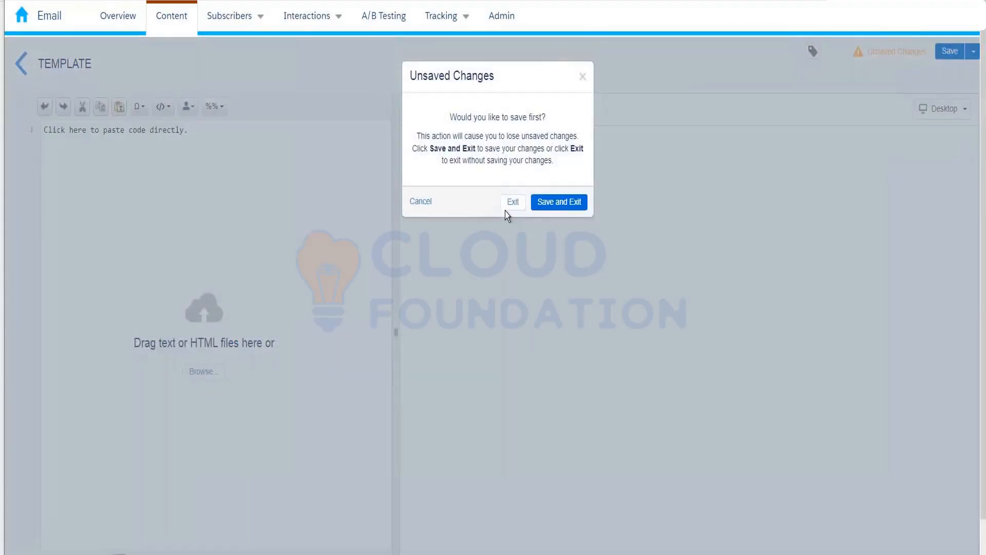
pyautogui.click(507, 208)
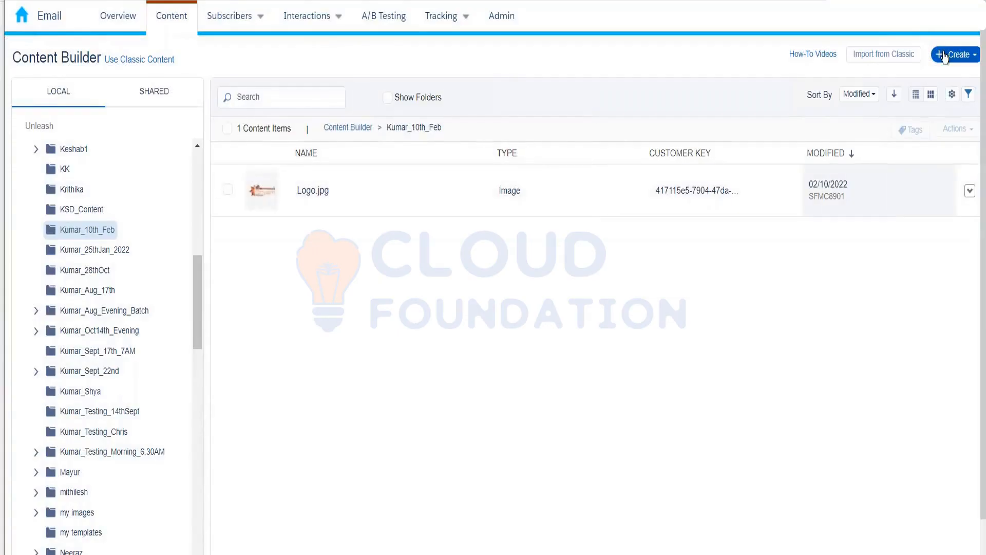
pyautogui.click(955, 54)
pyautogui.moveTo(929, 116)
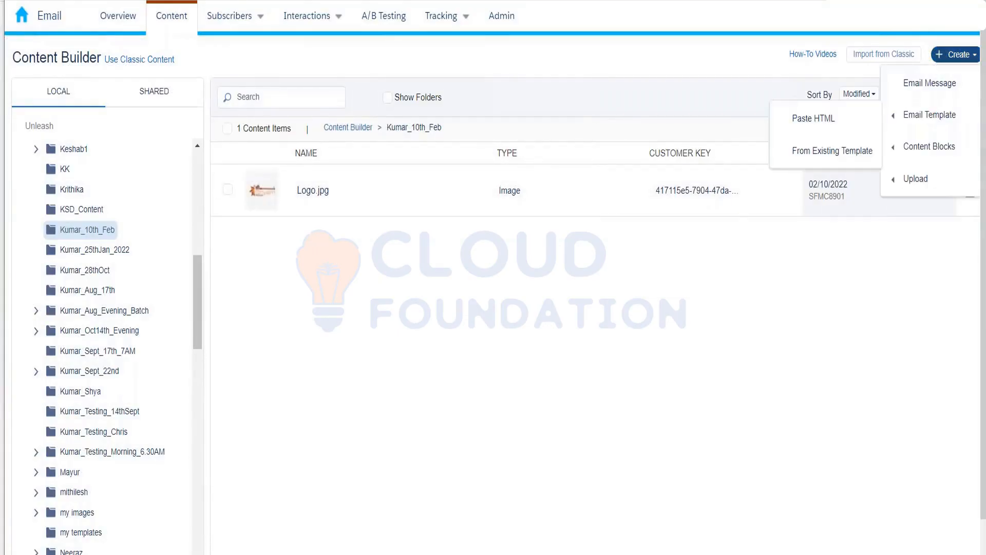
pyautogui.click(838, 121)
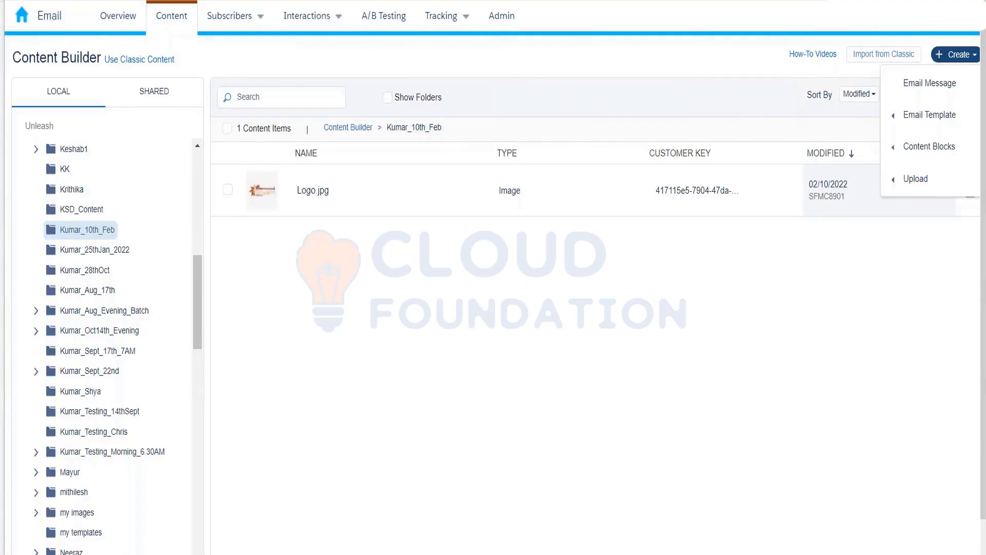
pyautogui.moveTo(899, 112)
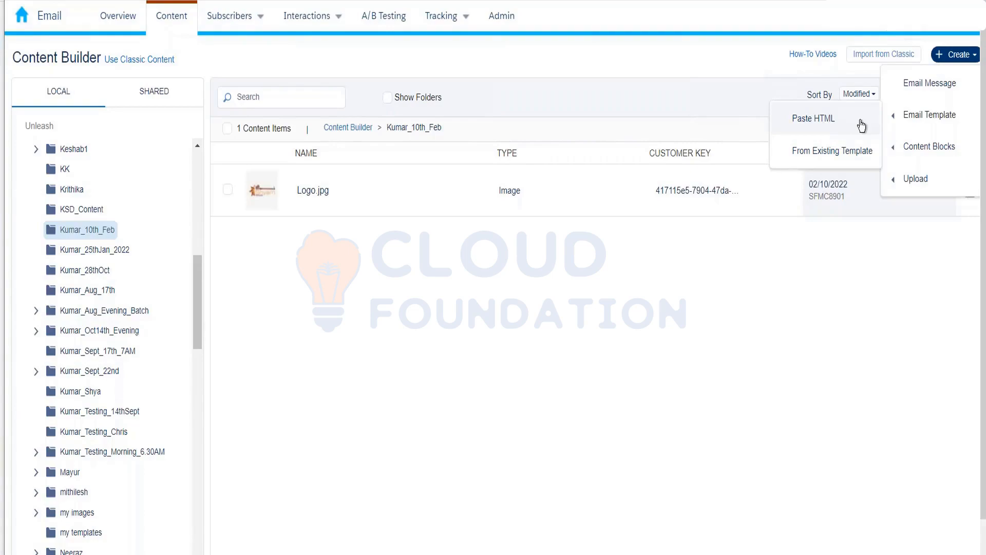
# Step: Start a template from an existing one, browsing the basic and themed layouts such as Business 1
pyautogui.click(846, 157)
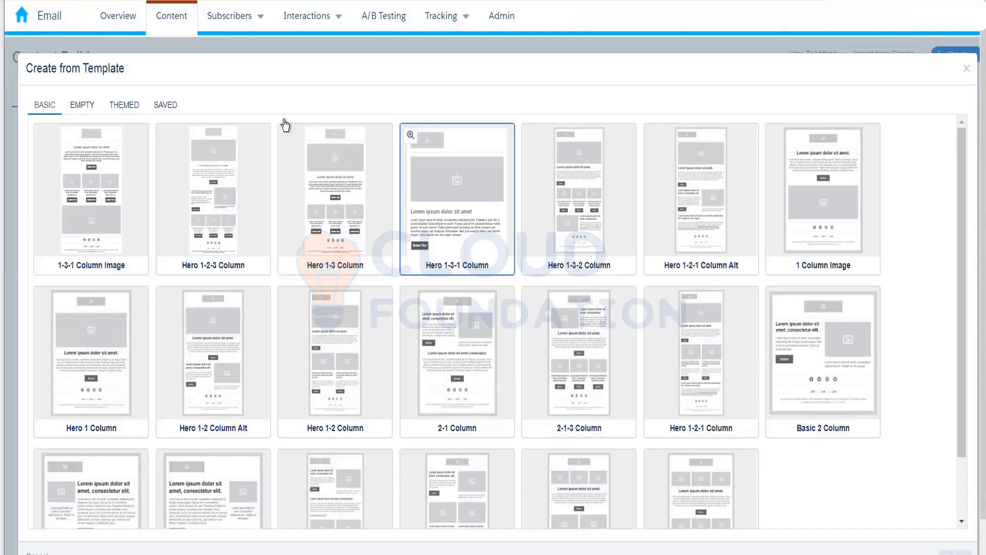
pyautogui.click(85, 109)
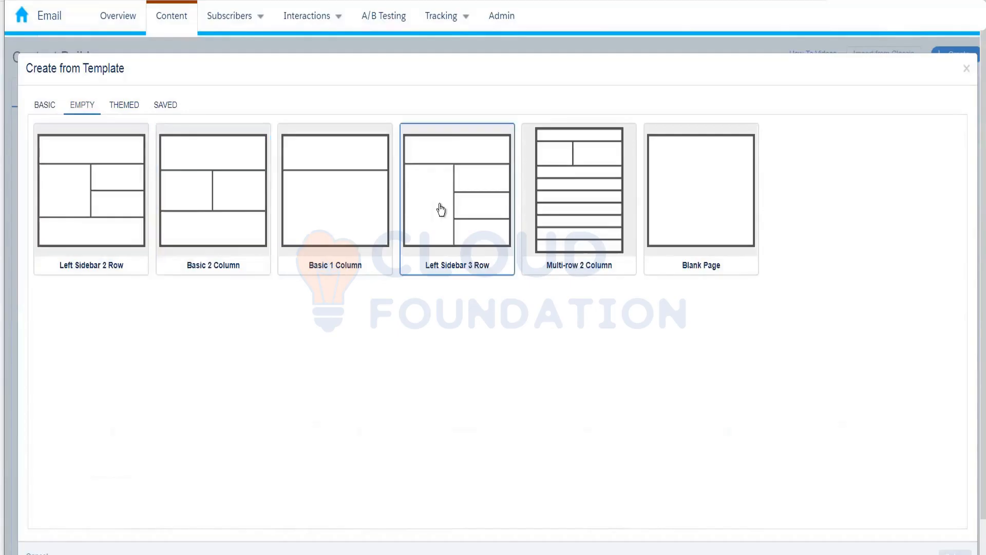
pyautogui.click(121, 107)
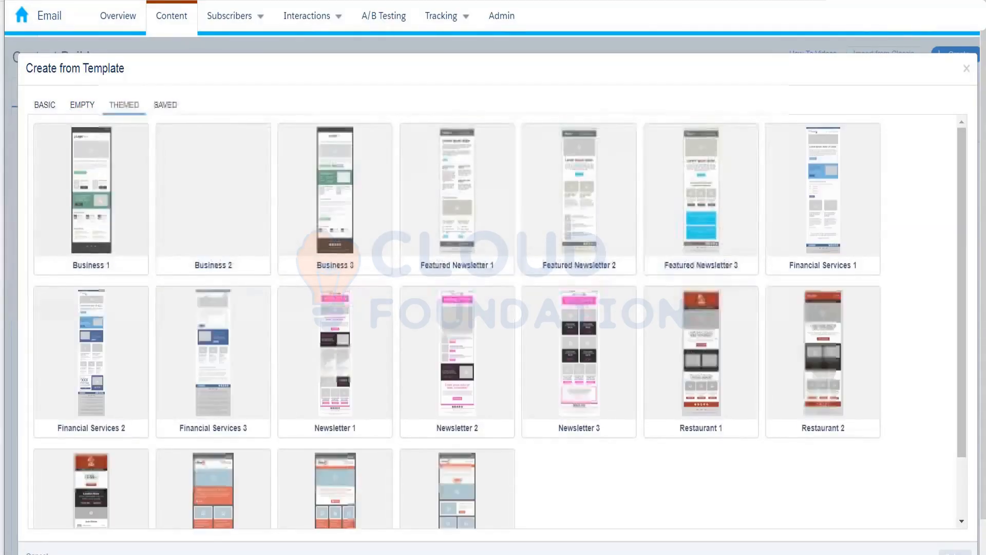
pyautogui.click(138, 177)
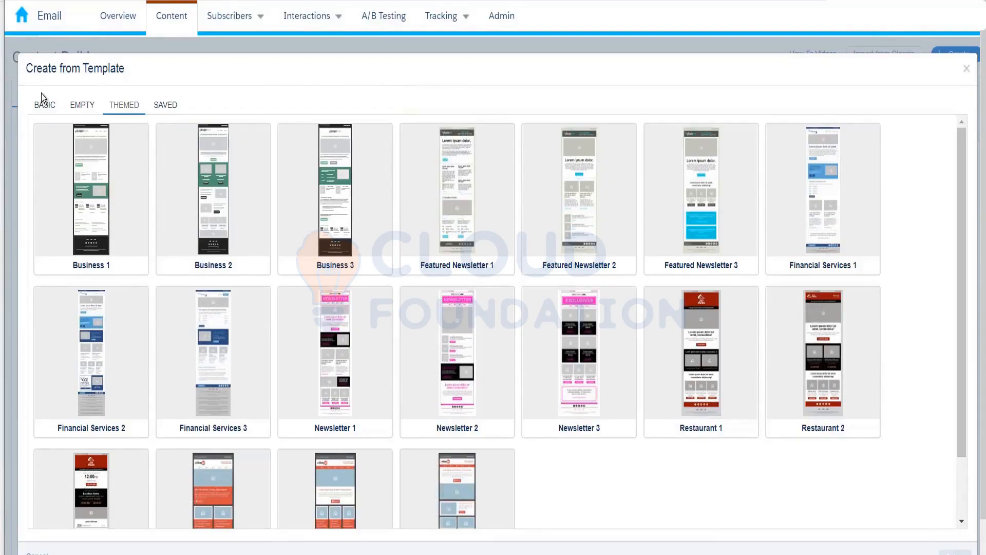
pyautogui.click(169, 106)
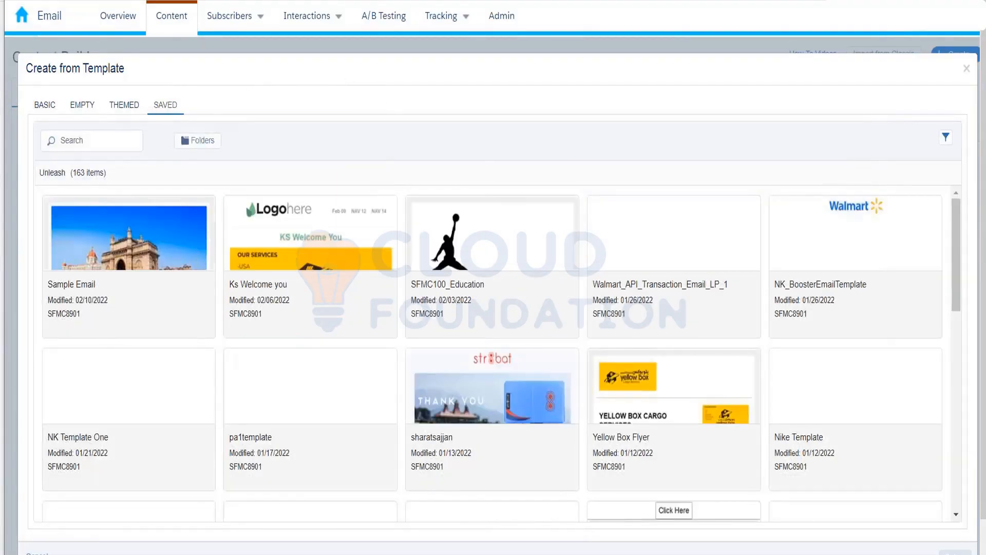
pyautogui.moveTo(924, 18)
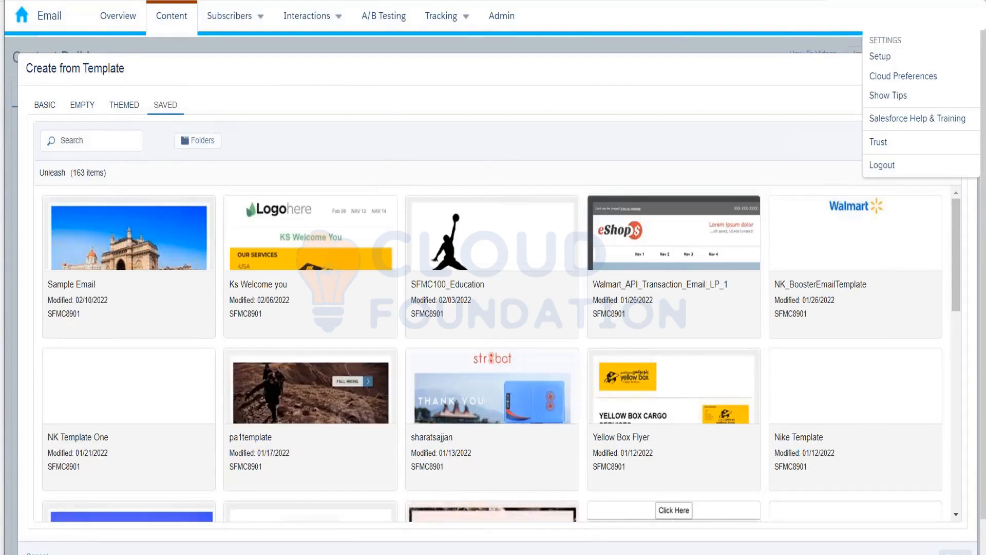
pyautogui.moveTo(848, 17)
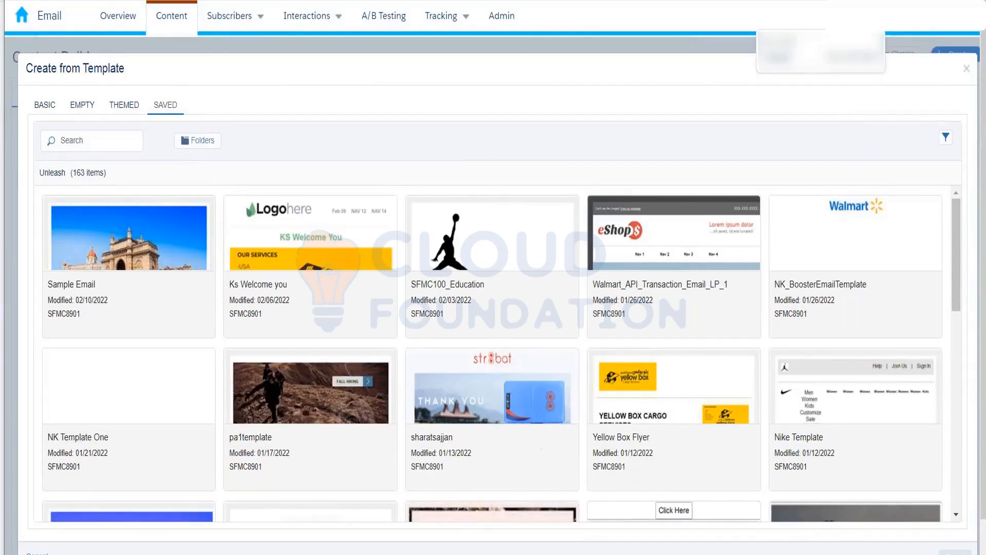
pyautogui.click(489, 418)
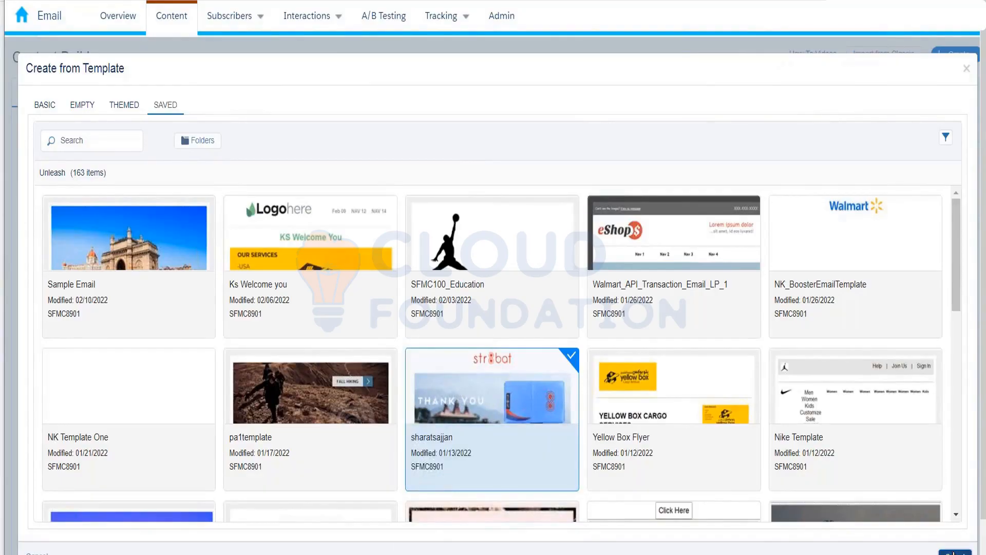
pyautogui.click(954, 552)
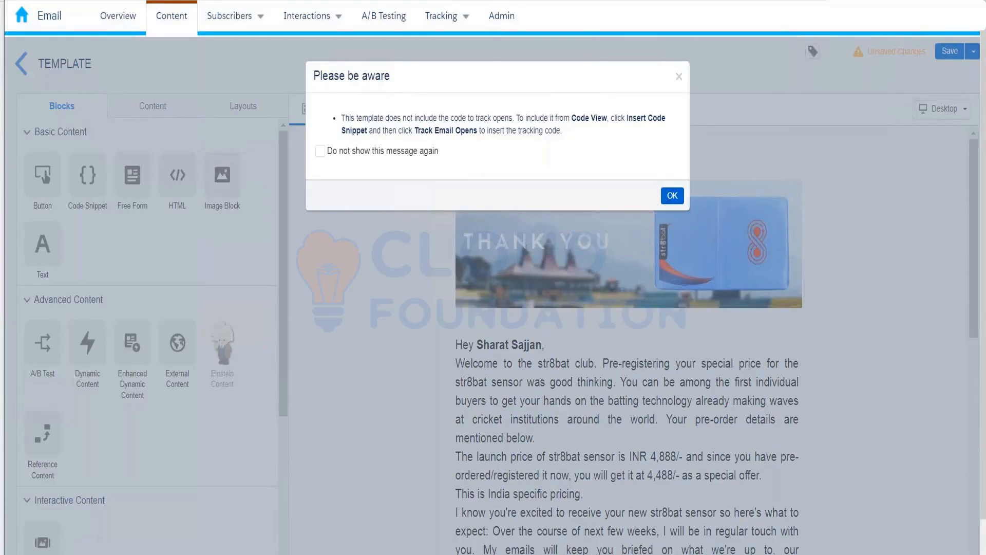
# Step: Dismiss the tracking-code notice and scroll the str8bat email from logo to footer and back
pyautogui.click(667, 204)
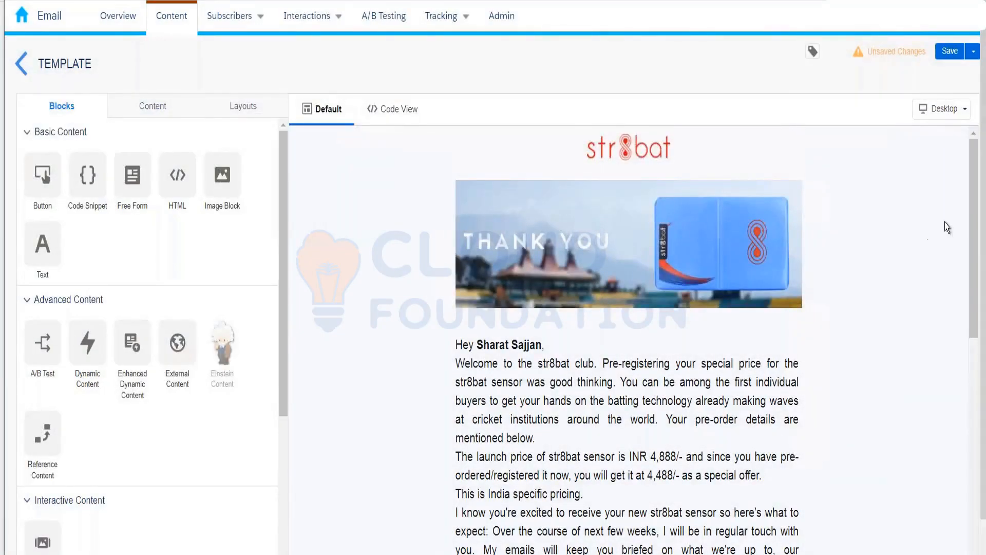
pyautogui.moveTo(972, 215); pyautogui.dragTo(978, 462)
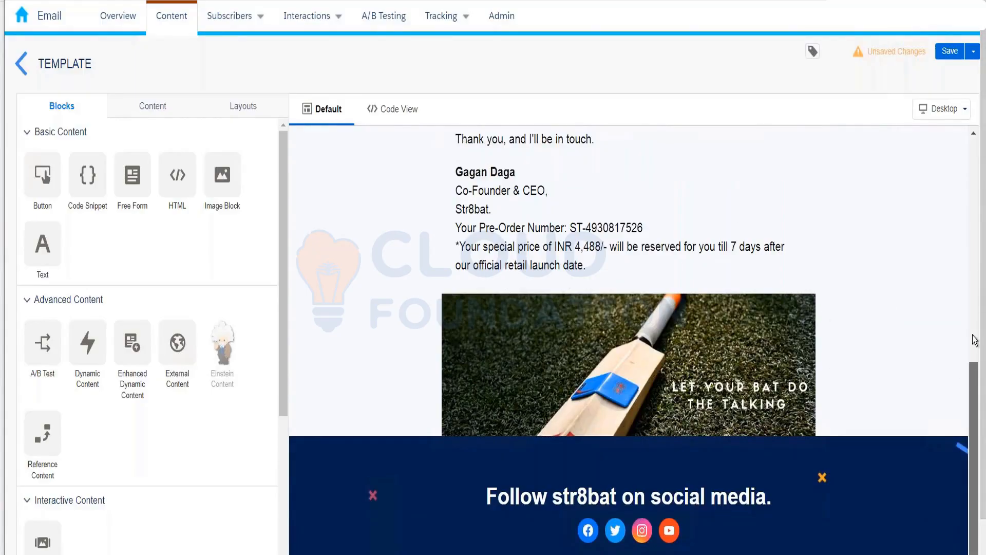
pyautogui.scroll(1, 968, 301)
pyautogui.scroll(10, 968, 301)
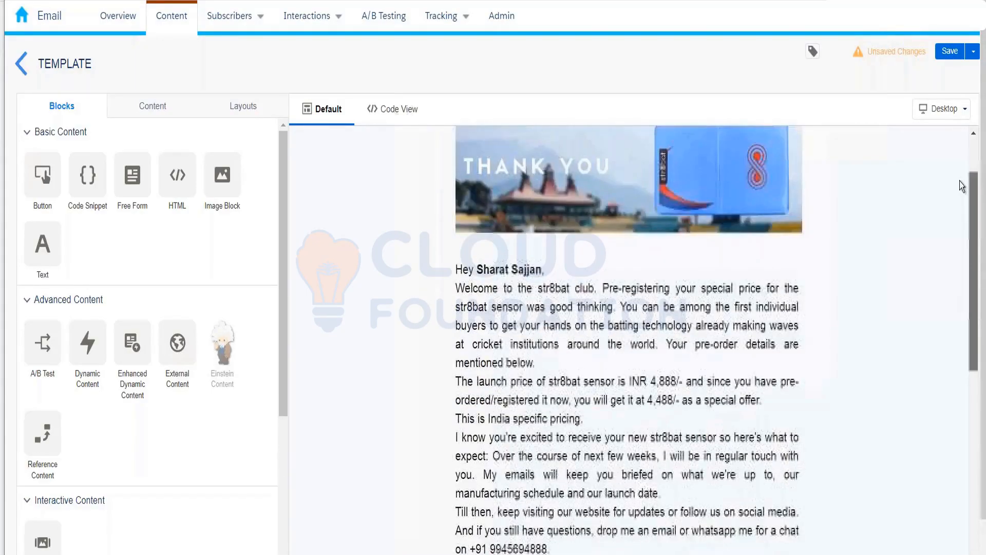
pyautogui.scroll(2, 974, 175)
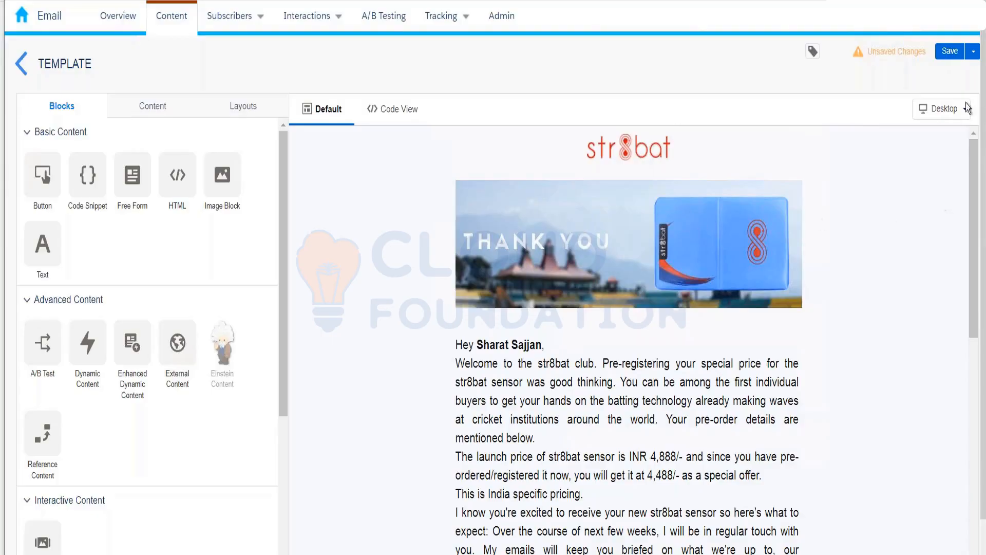
# Step: Save the str8bat design as the template 'Kumar_Sample_Template'
pyautogui.click(945, 56)
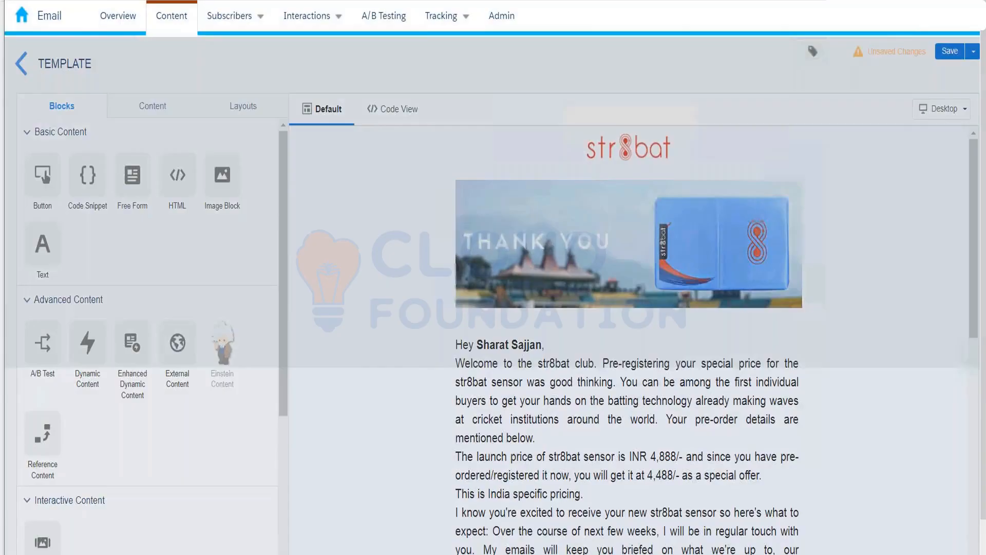
pyautogui.write('Kumar')
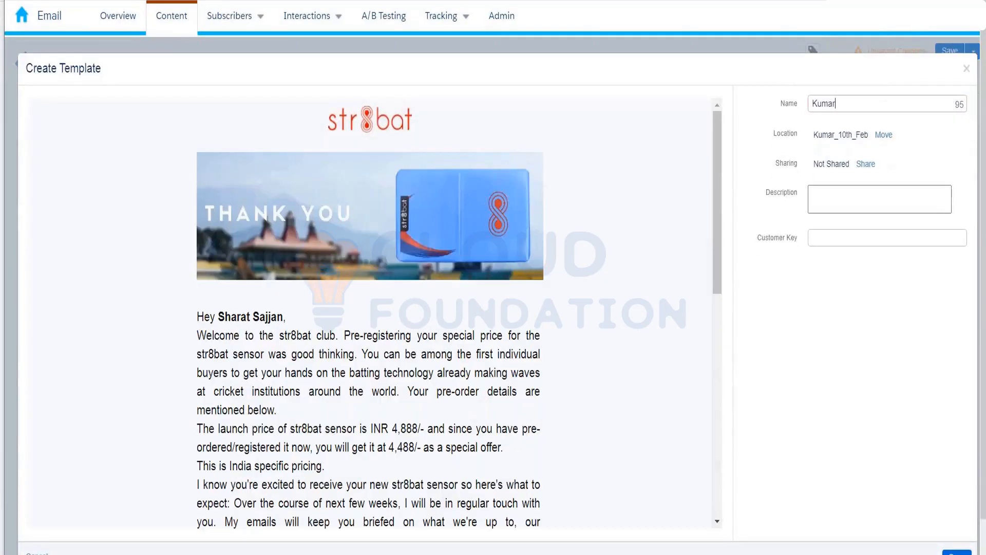
pyautogui.write('_Sample_Template')
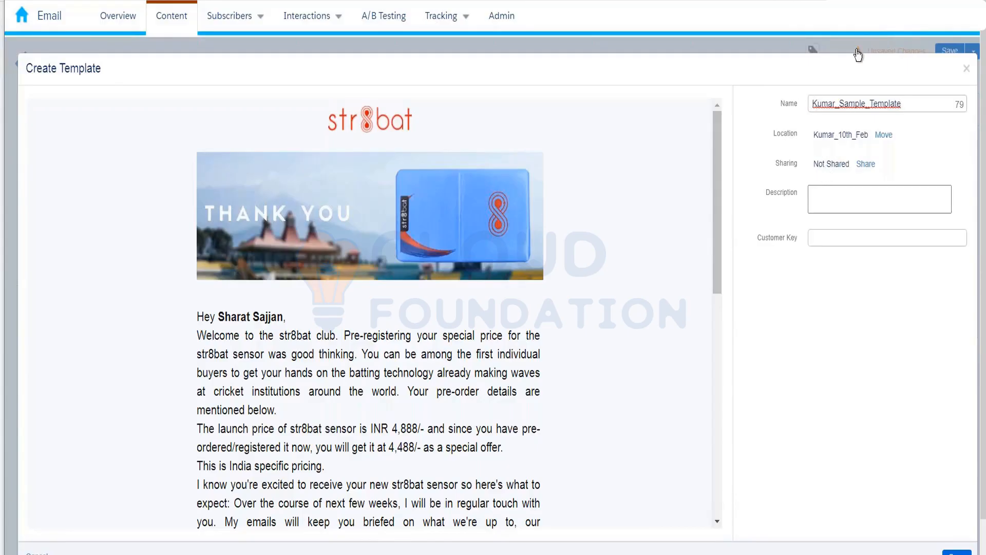
pyautogui.moveTo(856, 18)
pyautogui.click(955, 552)
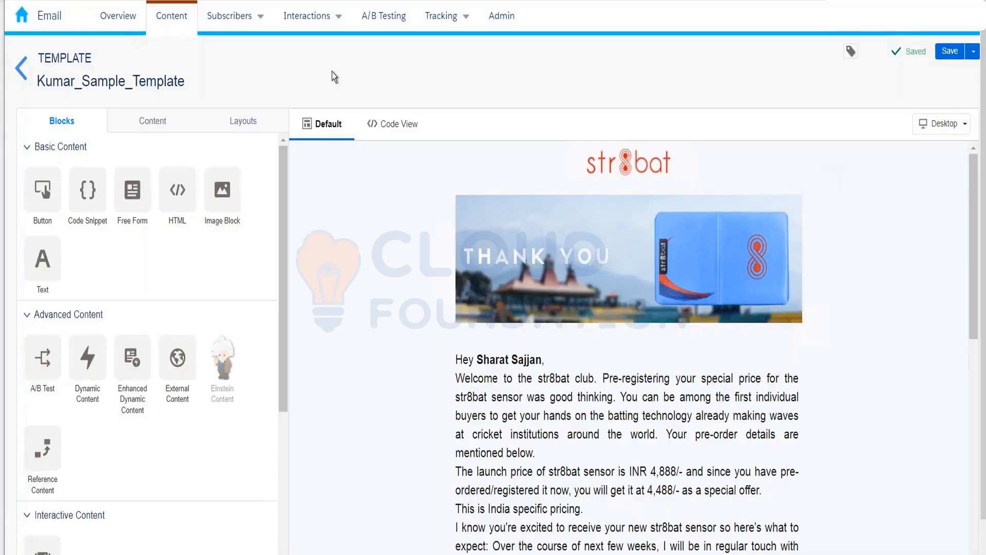
# Step: Back in Kumar_10th_Feb, deselect the template and create an email message from an existing template
pyautogui.click(21, 69)
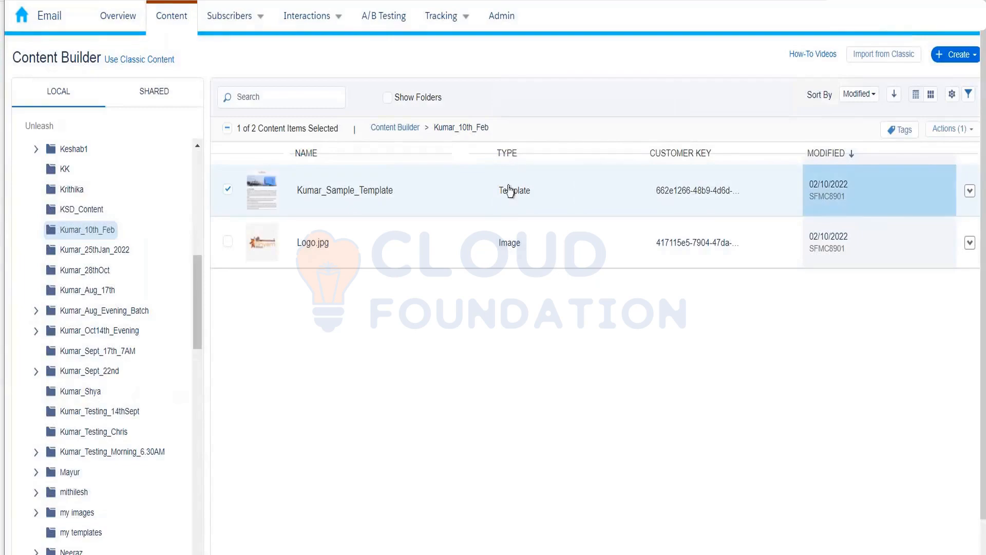
pyautogui.click(228, 191)
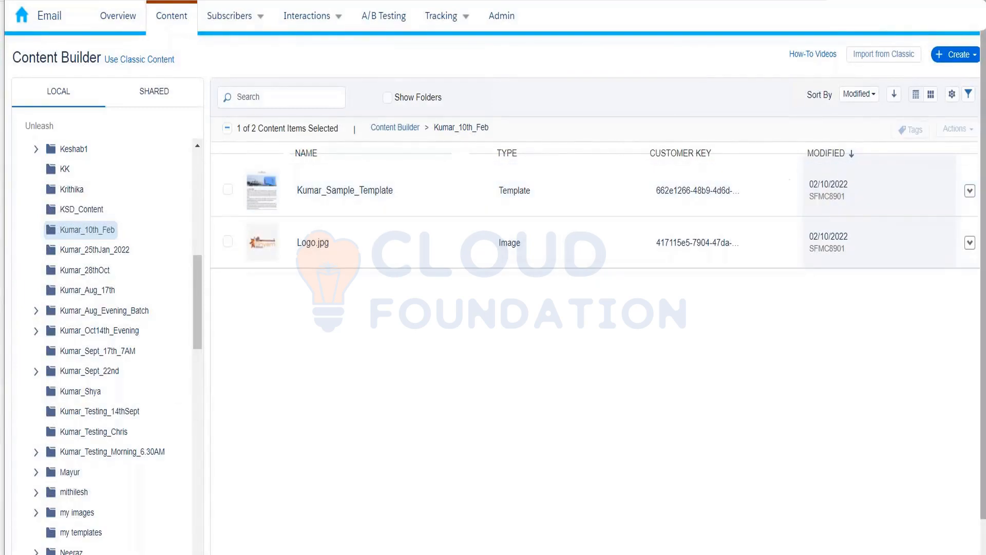
pyautogui.click(956, 54)
pyautogui.moveTo(953, 84)
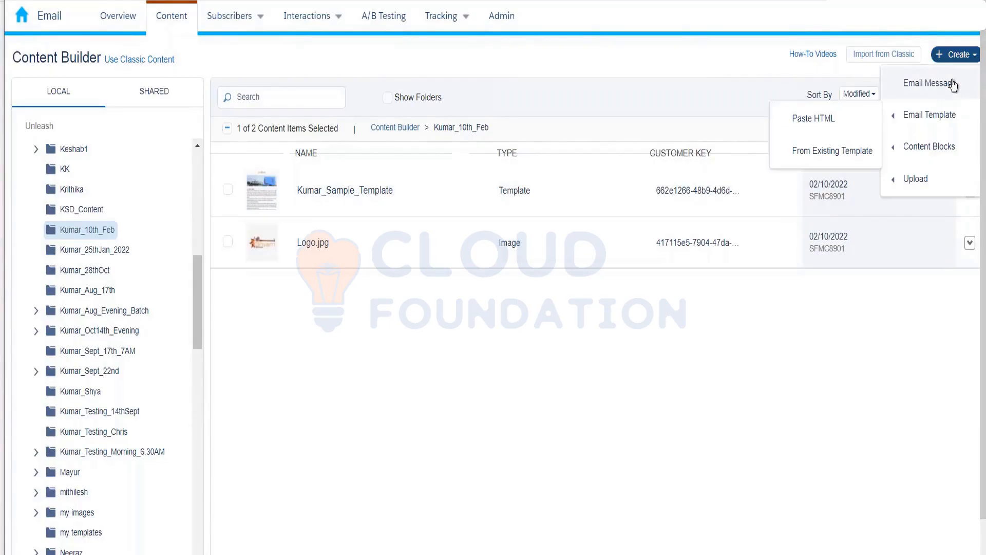
pyautogui.click(953, 83)
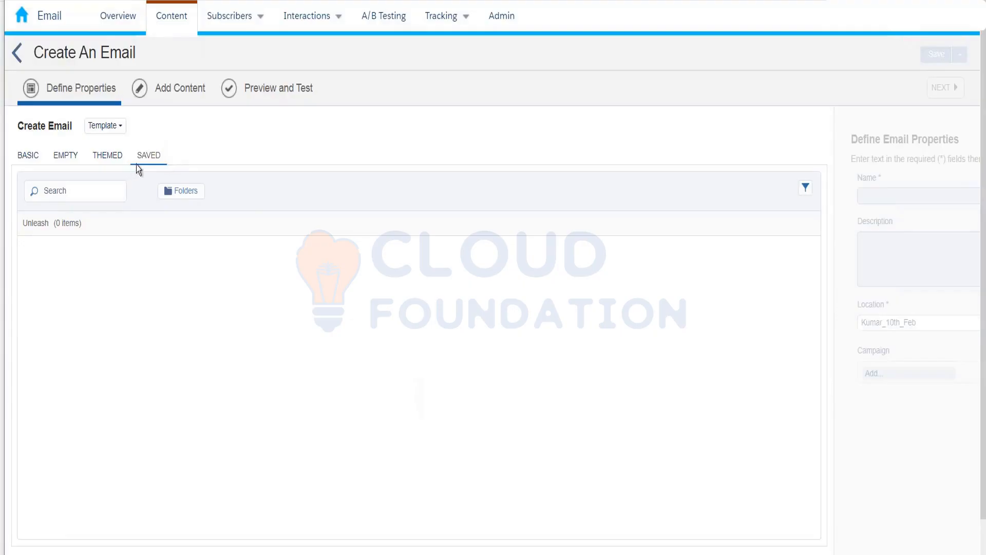
# Step: Browse the basic, themed and saved templates, then set the creation method to HTML
pyautogui.click(35, 156)
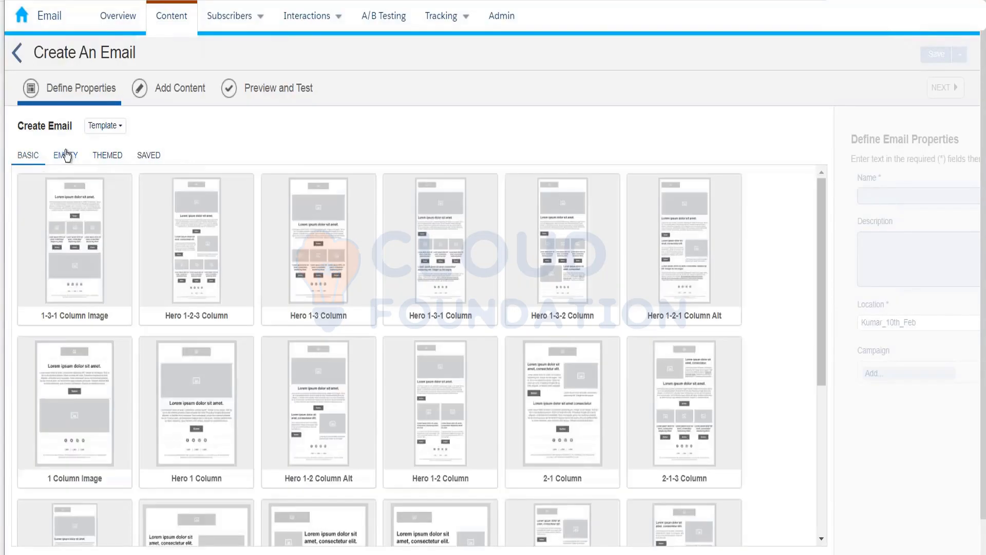
pyautogui.click(105, 157)
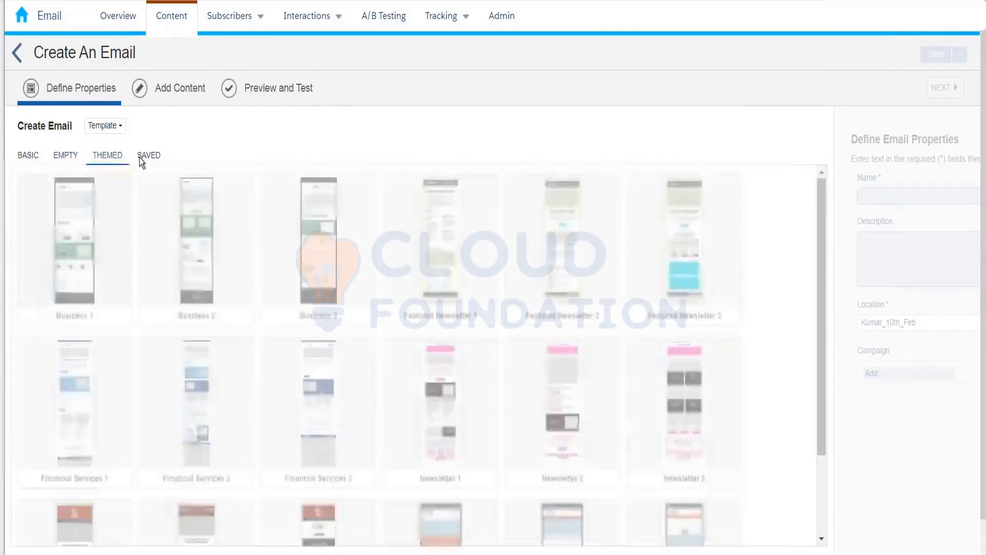
pyautogui.click(148, 156)
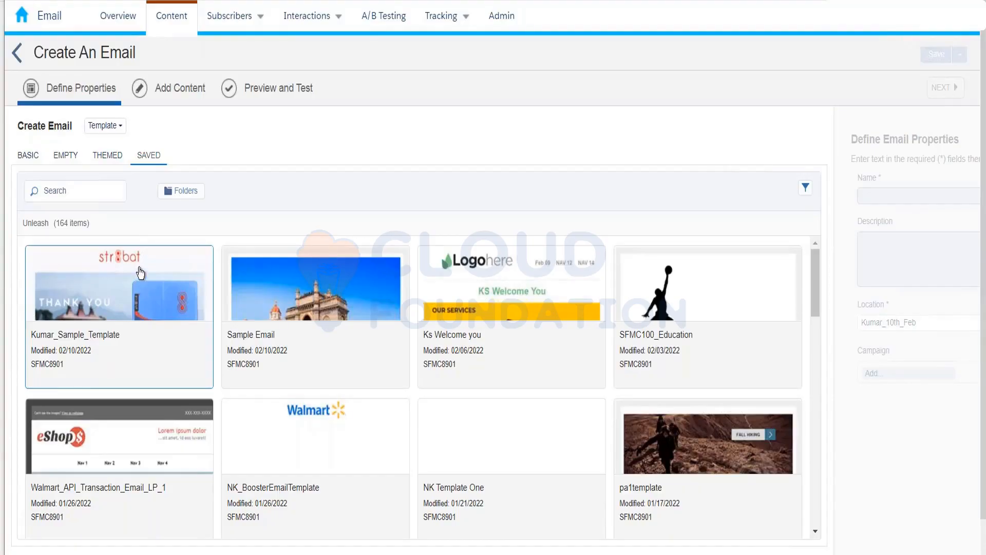
pyautogui.click(111, 126)
pyautogui.click(122, 162)
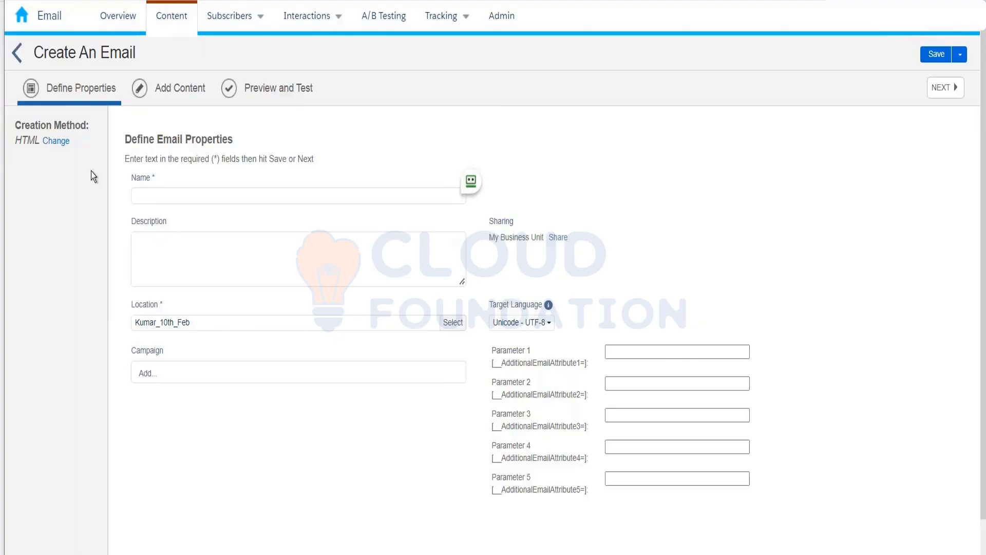
# Step: Change the email's creation method from HTML to Text Only, then reopen the method list
pyautogui.click(56, 140)
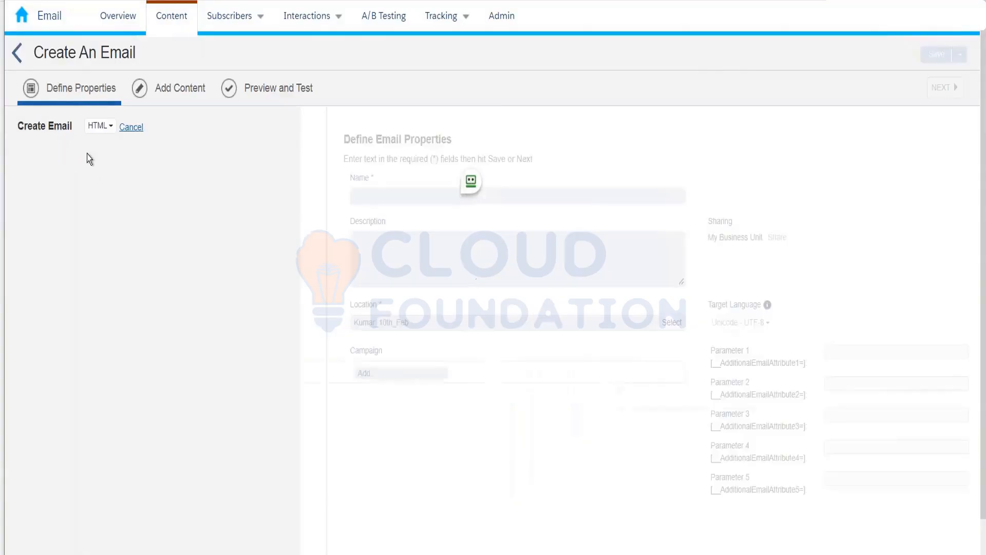
pyautogui.click(99, 125)
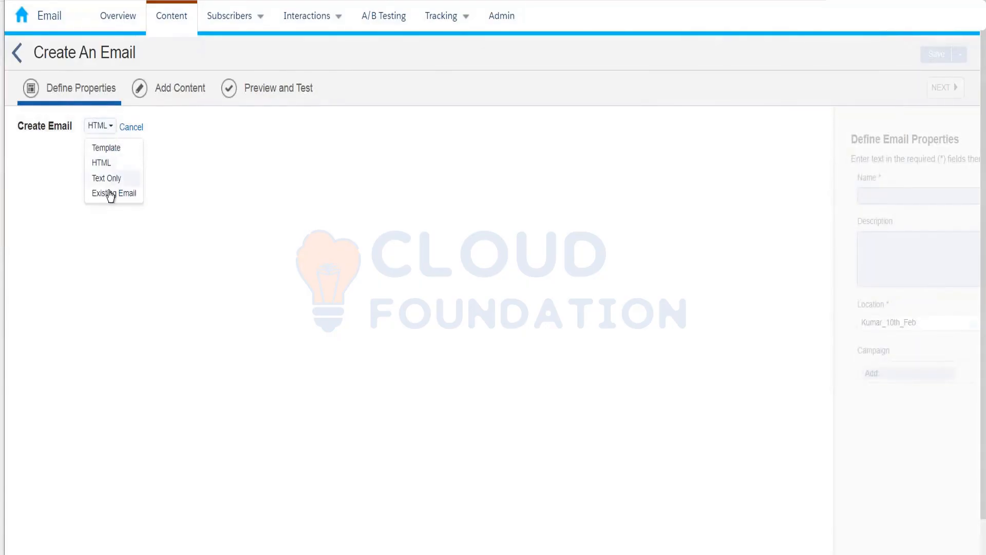
pyautogui.click(110, 185)
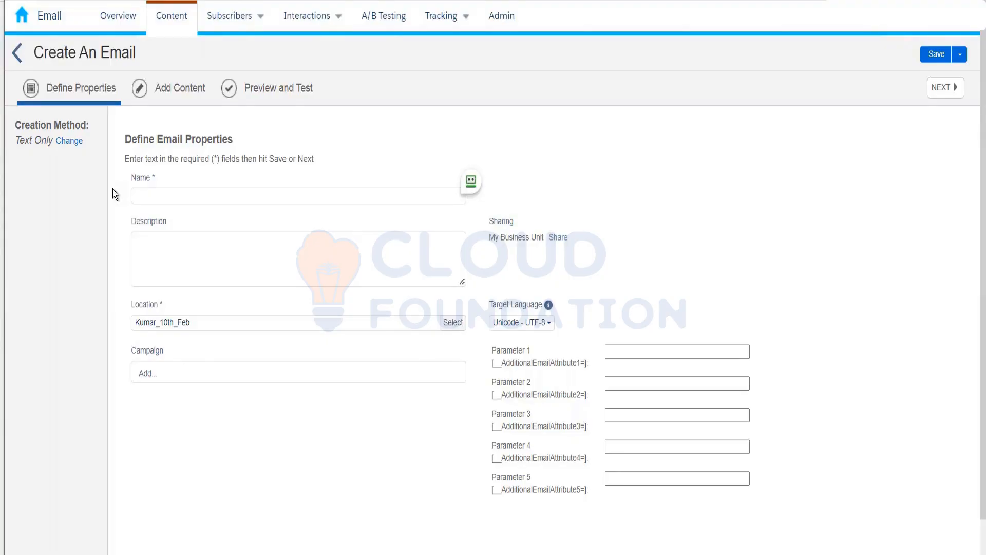
pyautogui.click(64, 143)
pyautogui.click(105, 126)
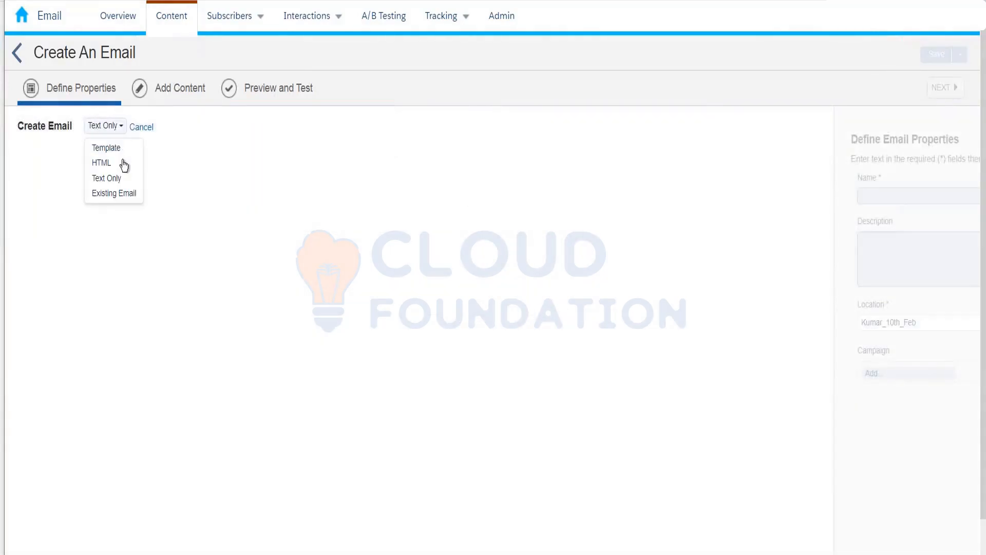
# Step: Set the creation method to Existing Email and reopen the method list
pyautogui.click(122, 194)
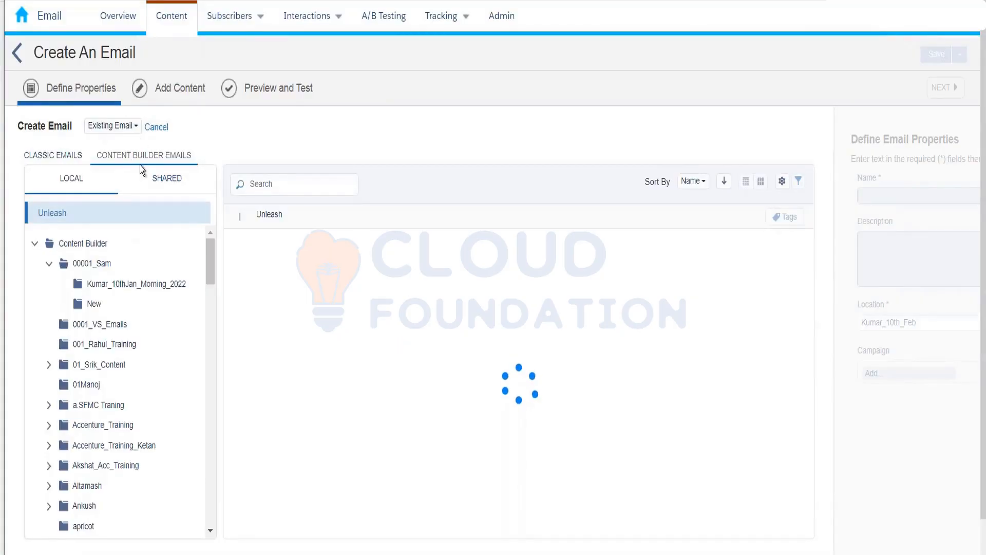
pyautogui.click(101, 128)
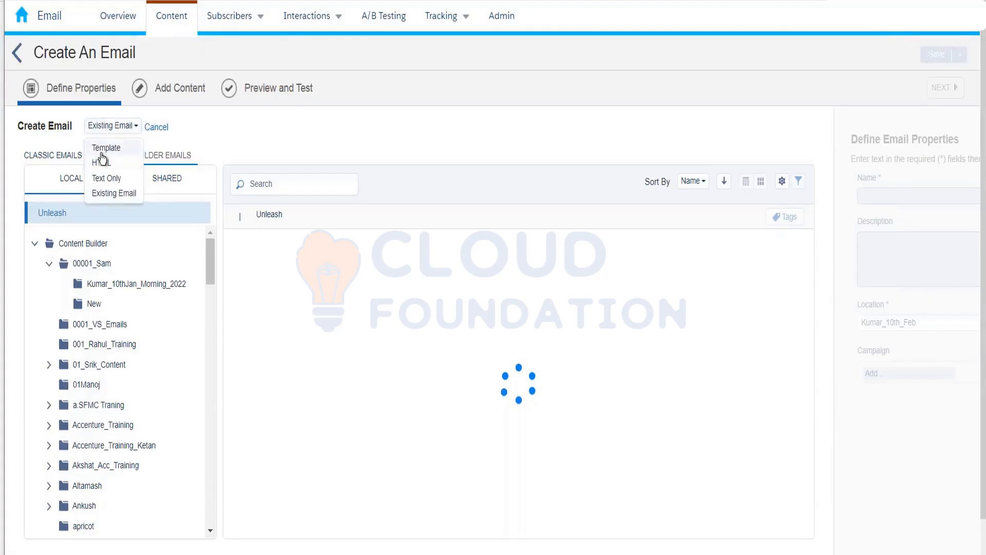
# Step: Choose Template as the creation method with Kumar_Sample_Template as the starting design
pyautogui.click(103, 149)
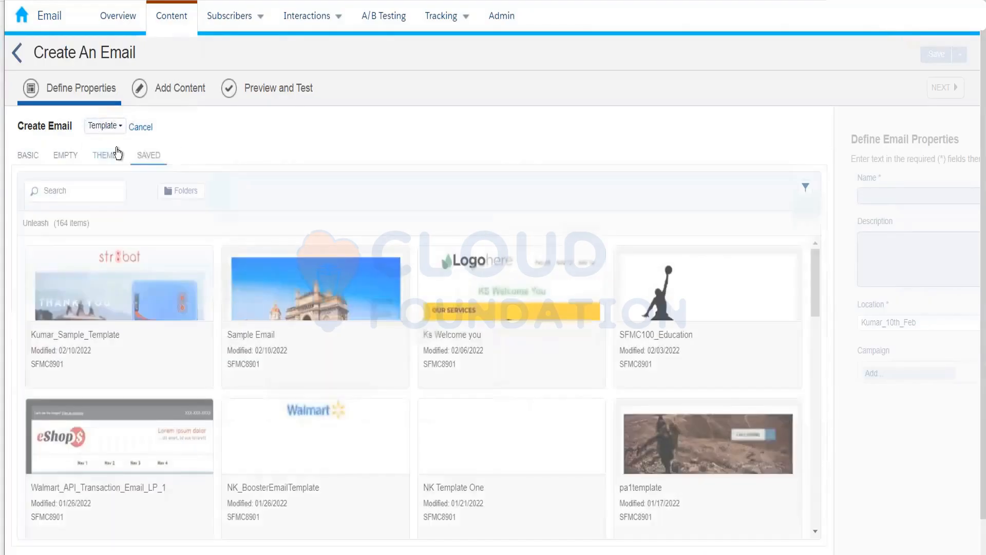
pyautogui.click(126, 284)
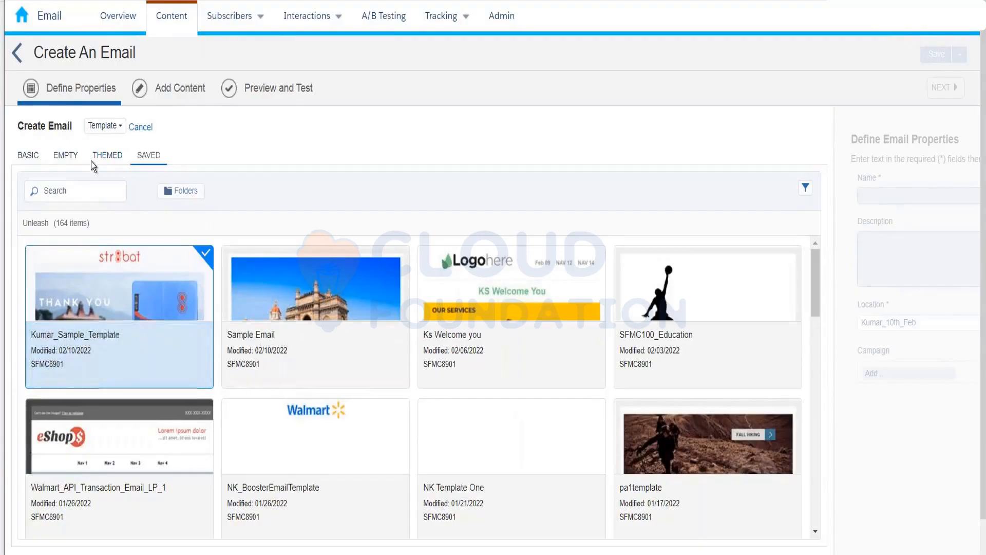
pyautogui.click(105, 125)
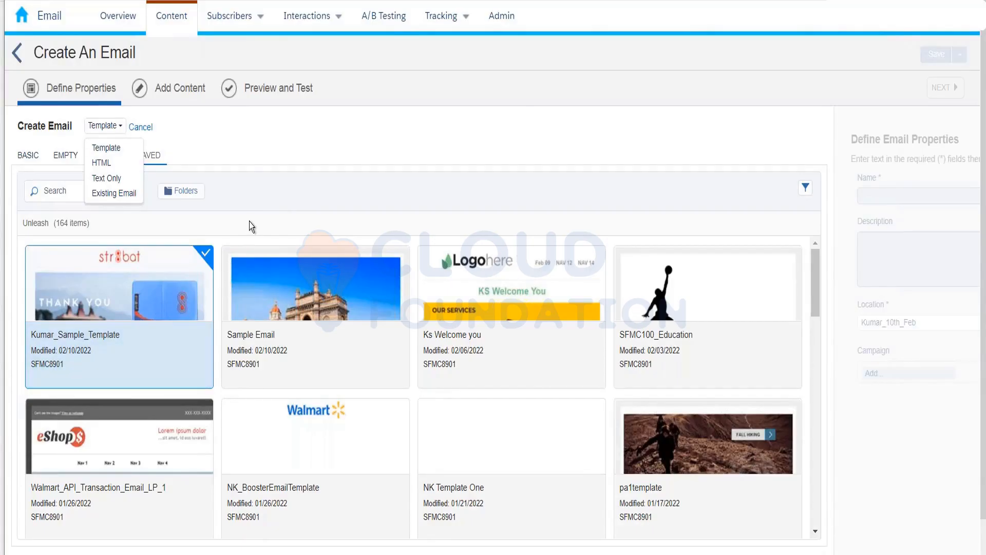
pyautogui.click(268, 196)
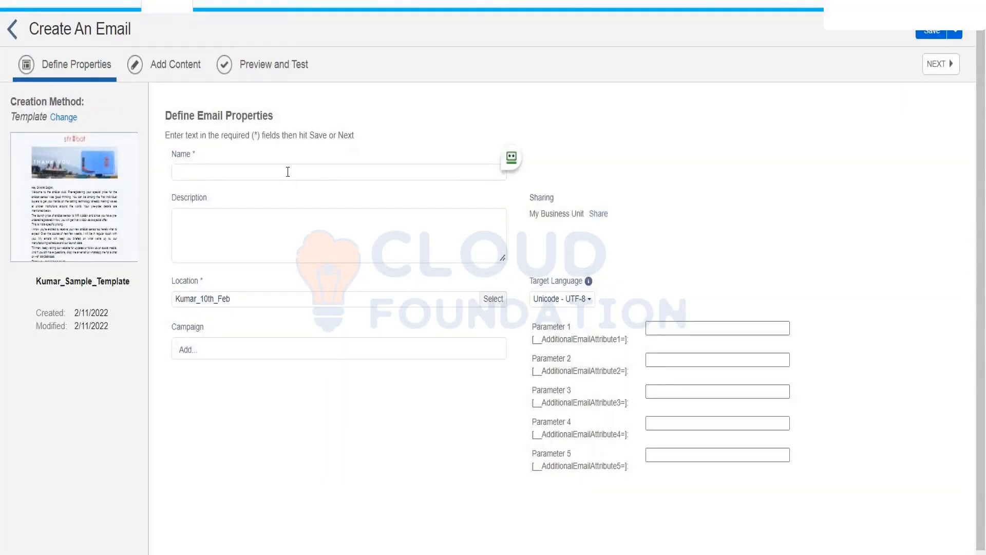
# Step: Name the email 'Kumar_10th_feb_Sample_Email' and move on to the Description field
pyautogui.click(211, 172)
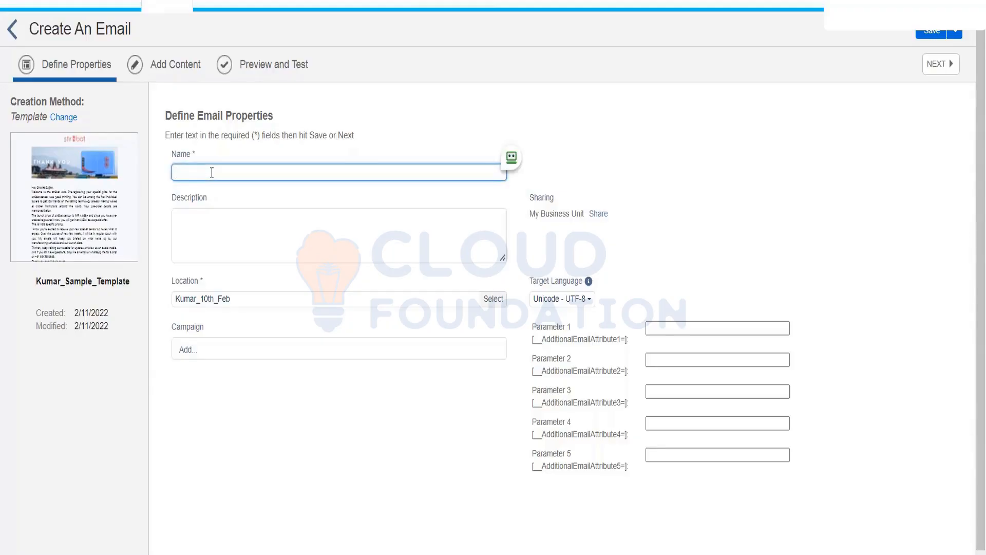
pyautogui.write('Kumar_10th_feb_Sample_Email')
pyautogui.click(197, 229)
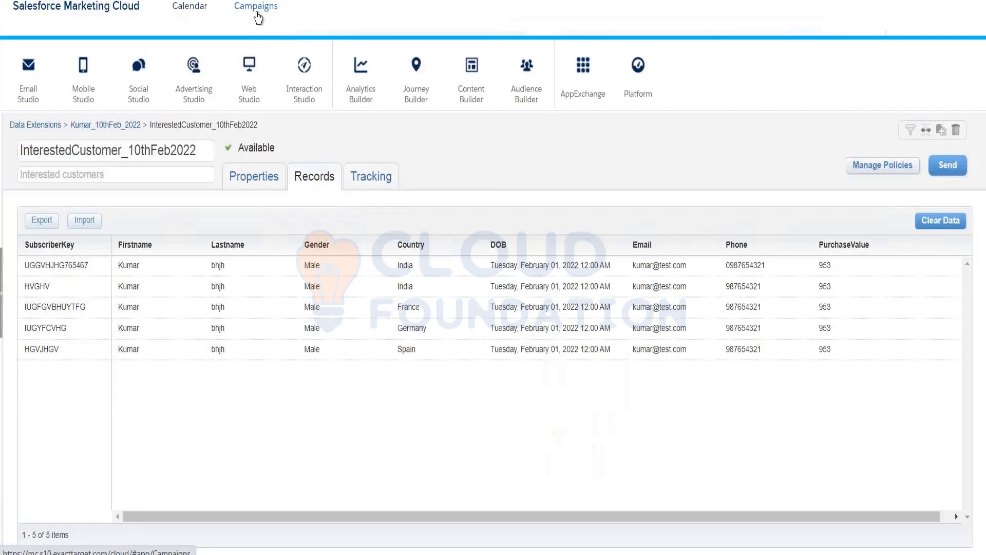
# Step: Go to the Campaigns page listing all 43 campaigns
pyautogui.click(257, 10)
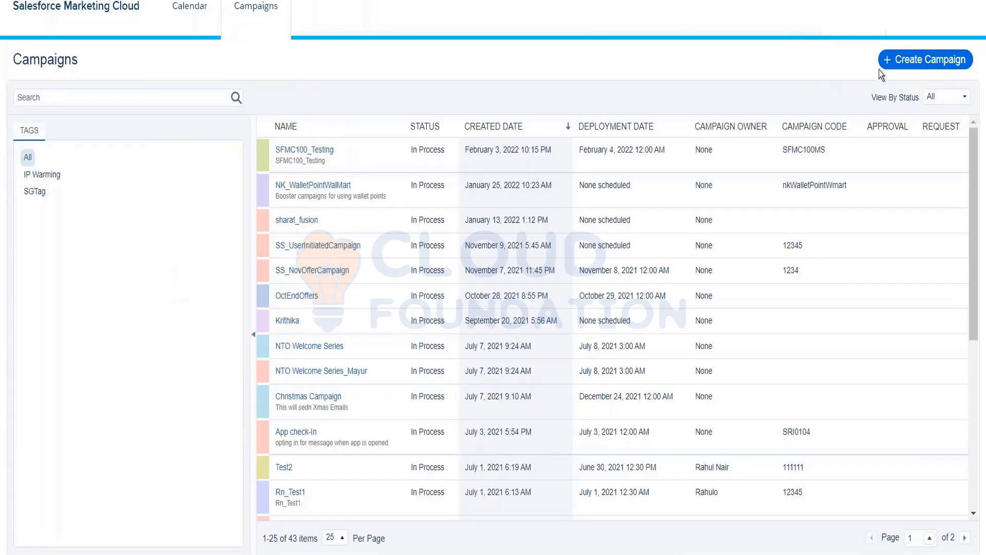
# Step: Start a new campaign named FebOffers2022 with a cream calendar colour and a 02/15/2022 deployment date
pyautogui.click(899, 61)
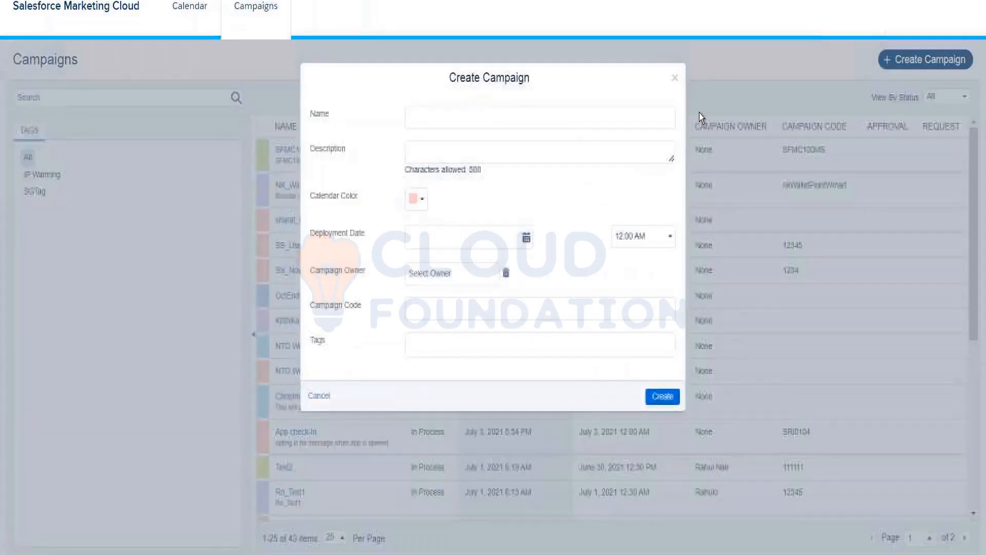
pyautogui.click(491, 118)
pyautogui.write('F')
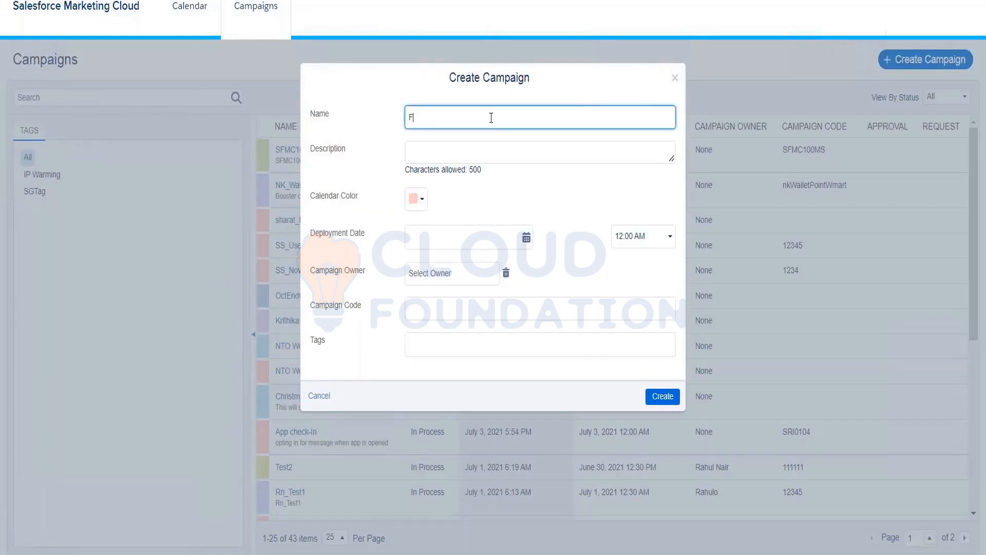
pyautogui.write('ebOffers2022')
pyautogui.click(417, 205)
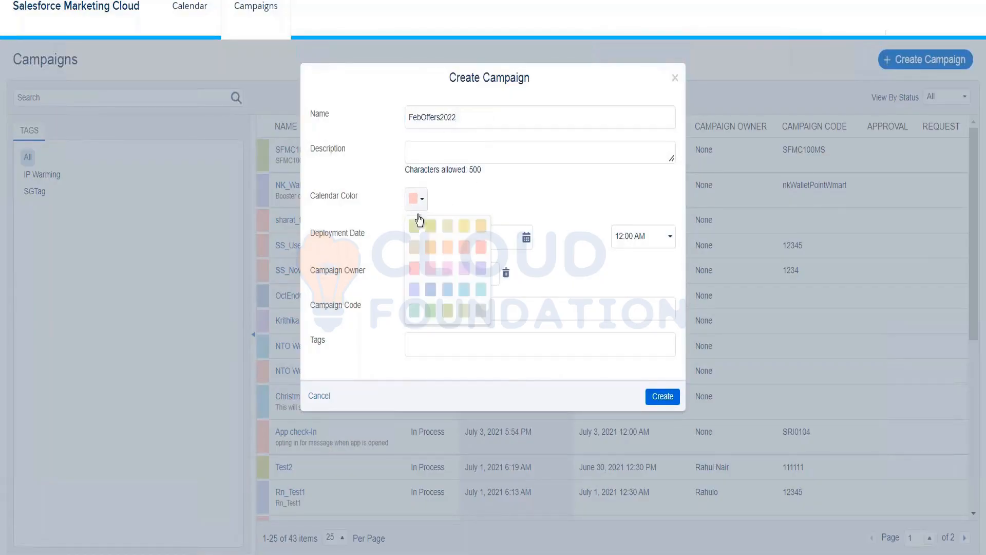
pyautogui.click(445, 227)
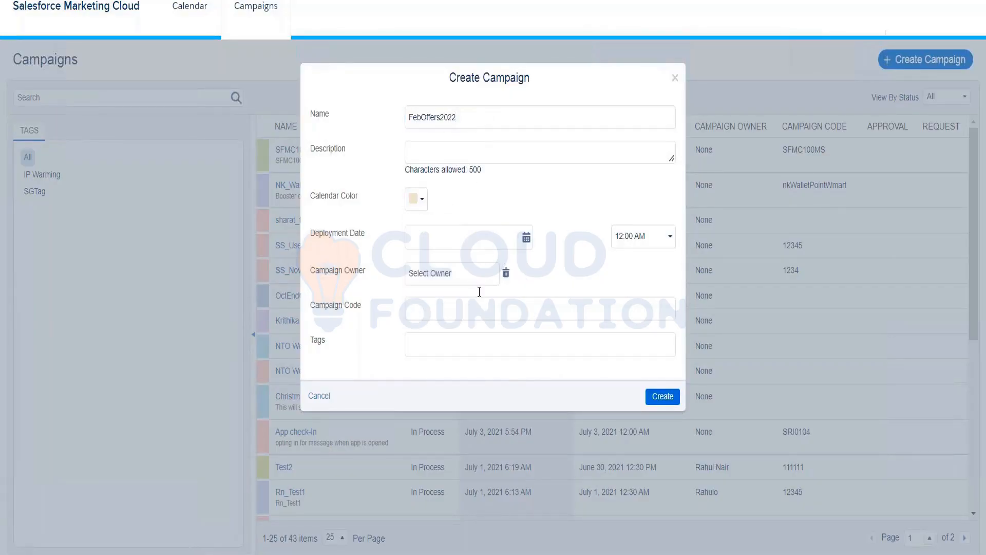
pyautogui.click(526, 237)
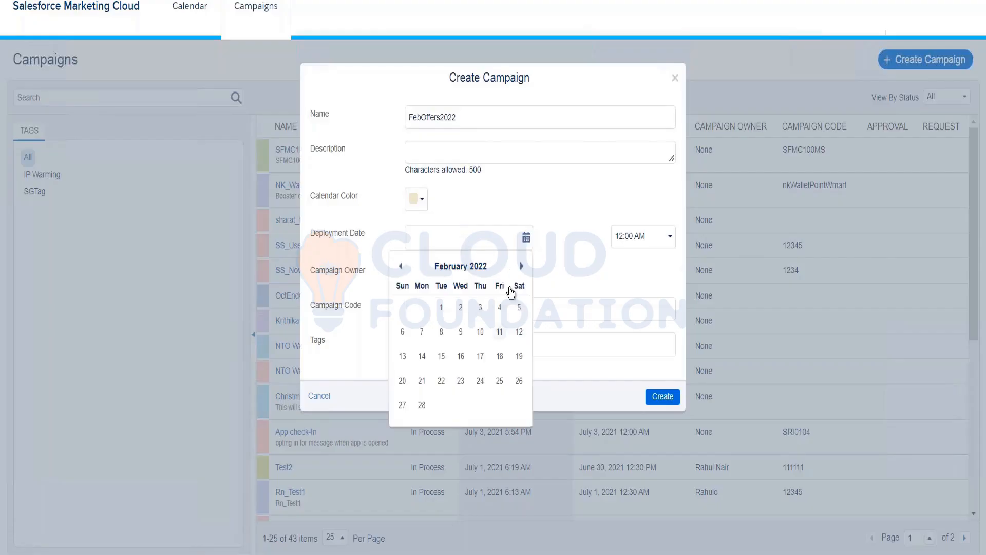
pyautogui.click(442, 356)
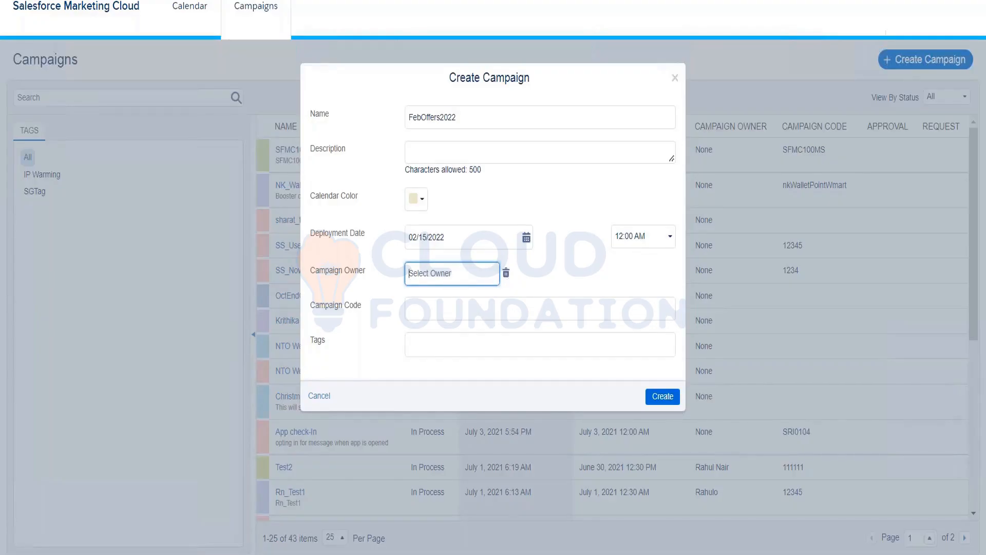
# Step: Enter an owner name, trim it, and check the campaign code field's edit options without changes
pyautogui.write('Kumar')
pyautogui.press('BackSpace')
pyautogui.press('BackSpace')
pyautogui.press('BackSpace')
pyautogui.press('BackSpace')
pyautogui.press('BackSpace')
pyautogui.rightClick(460, 314)
pyautogui.click(436, 310)
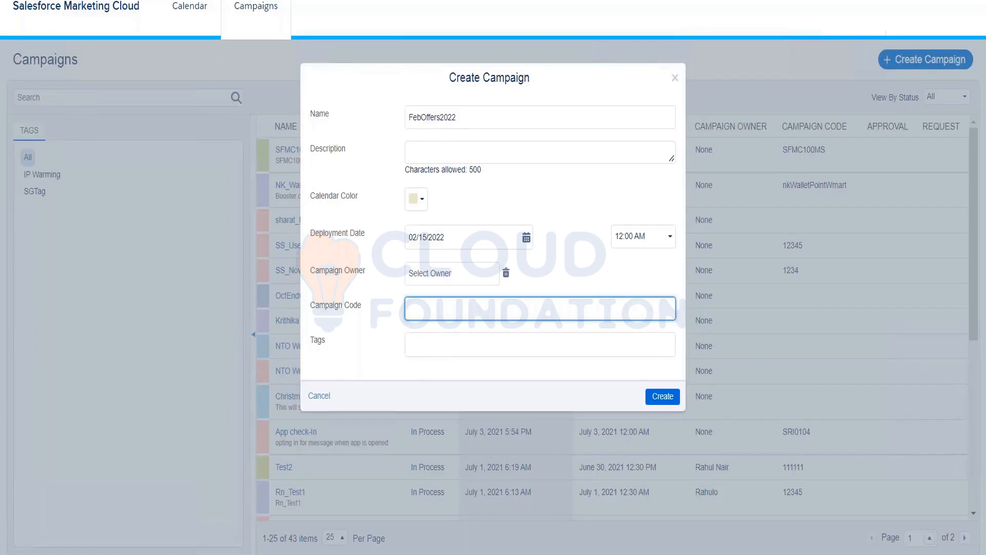
# Step: Create the FebOffers2022 campaign and glance at the email's campaign list without choosing
pyautogui.click(662, 396)
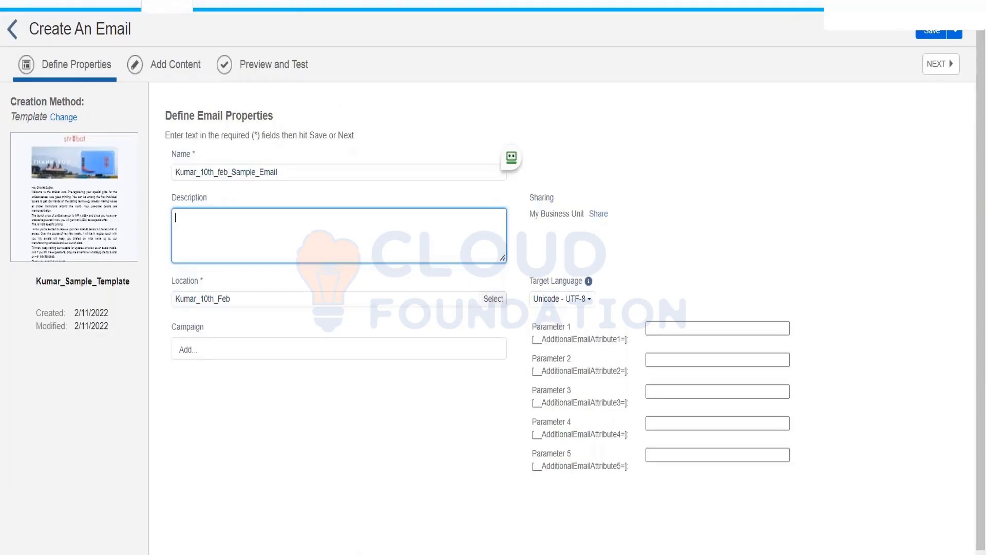
pyautogui.click(203, 355)
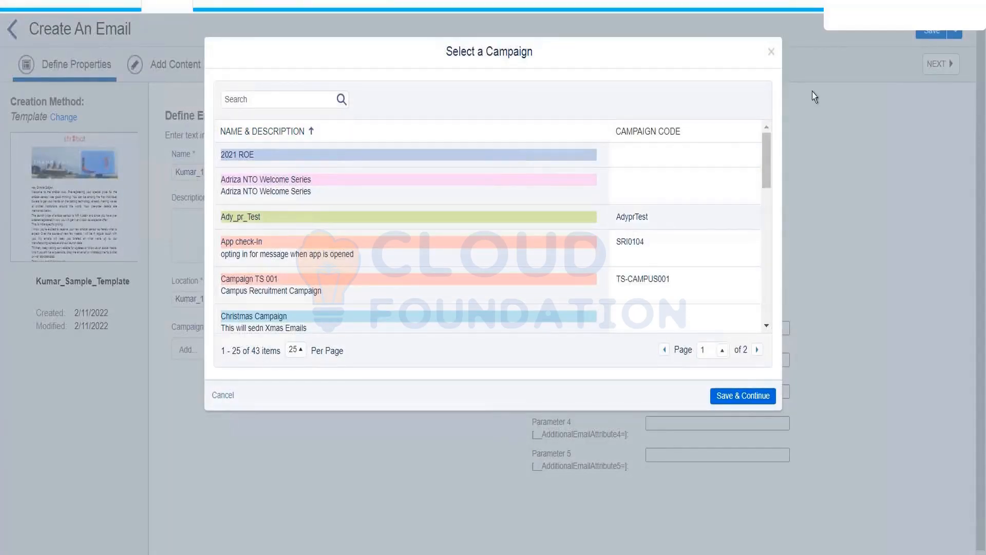
pyautogui.click(771, 53)
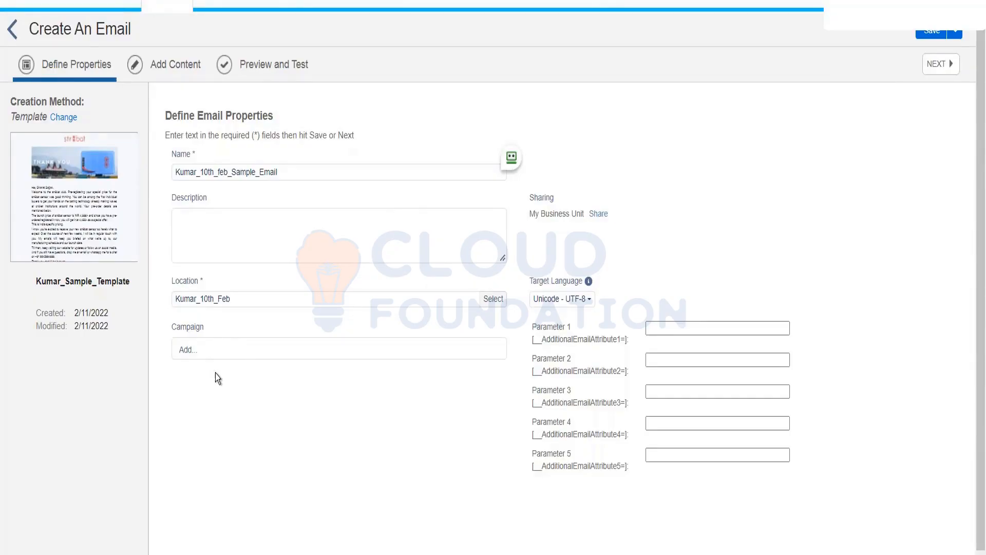
# Step: Link the Adriza NTO Welcome Series campaign to the new email and save
pyautogui.click(186, 347)
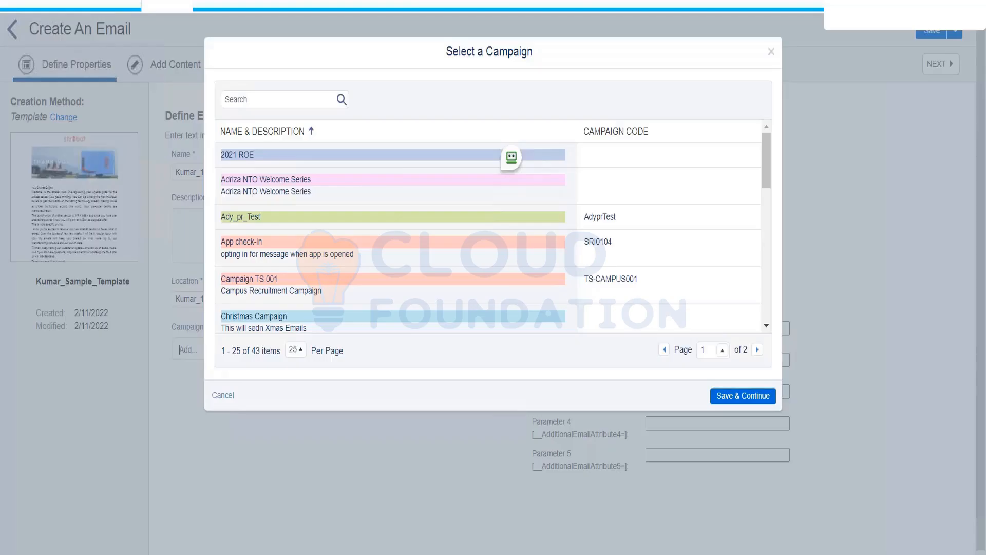
pyautogui.click(376, 190)
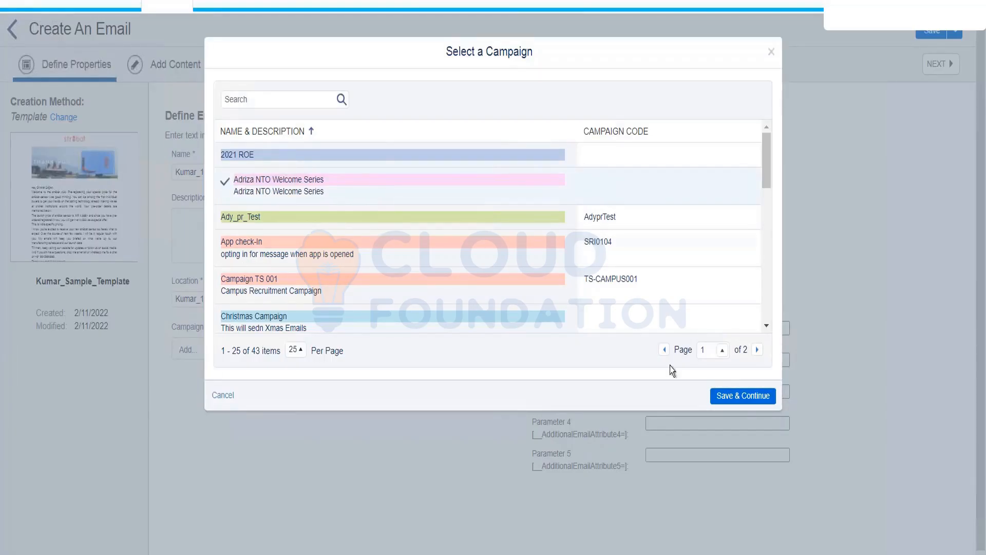
pyautogui.click(743, 396)
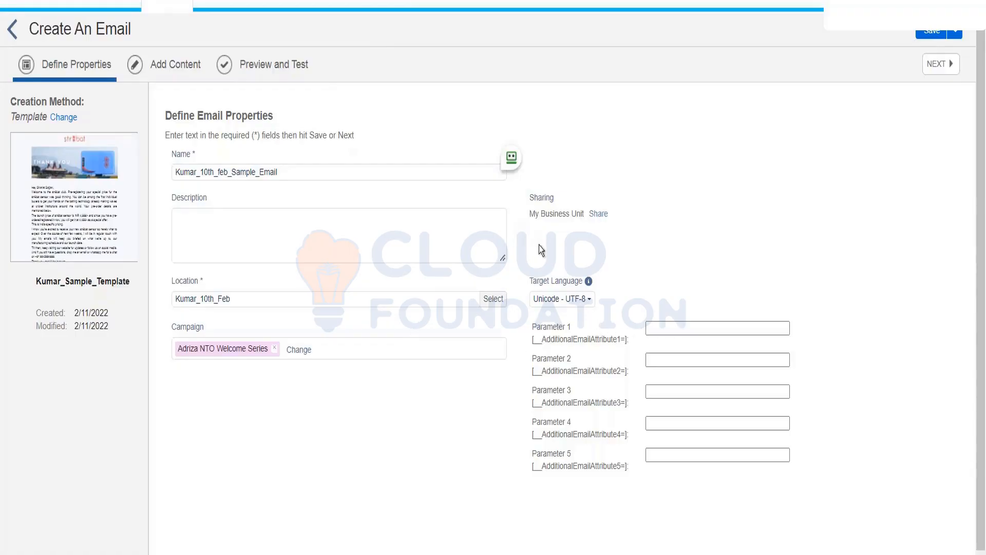
# Step: Try the Japanese iso-2022-JP target encoding, then revert to Unicode - UTF-8
pyautogui.click(574, 307)
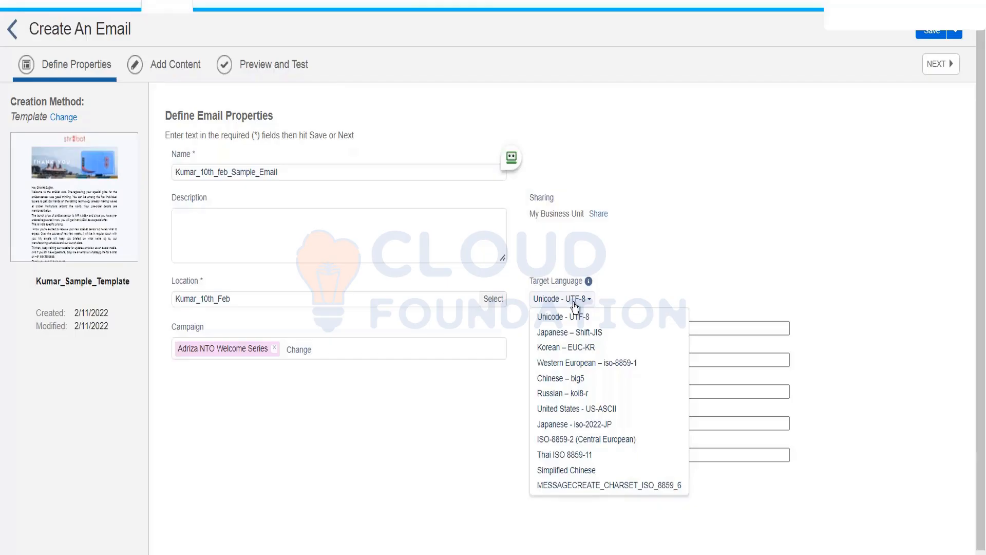
pyautogui.click(575, 306)
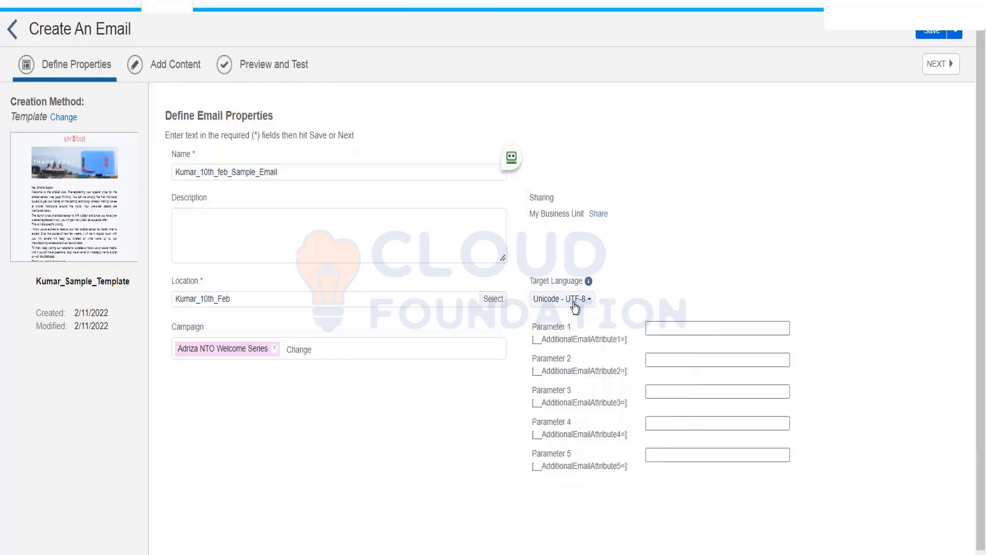
pyautogui.click(575, 307)
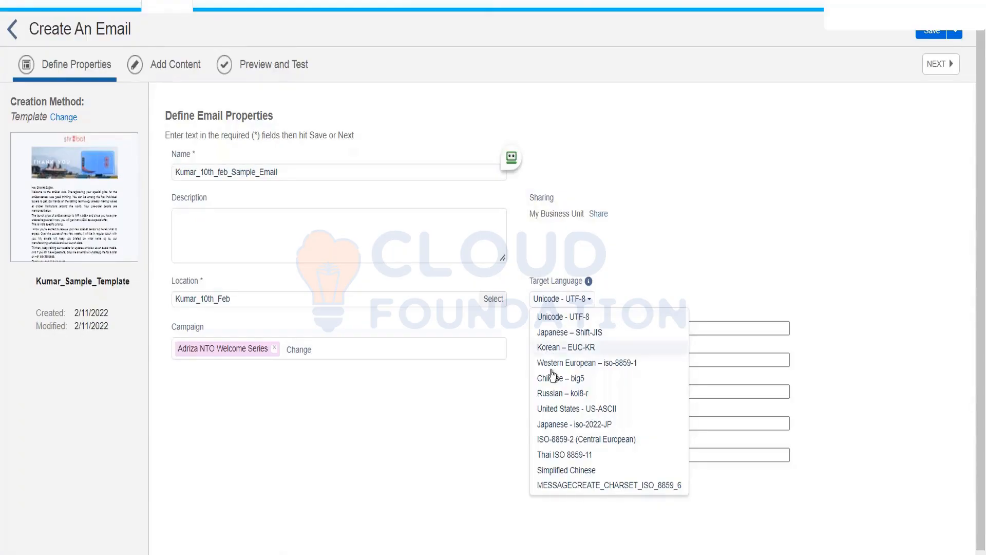
pyautogui.click(556, 427)
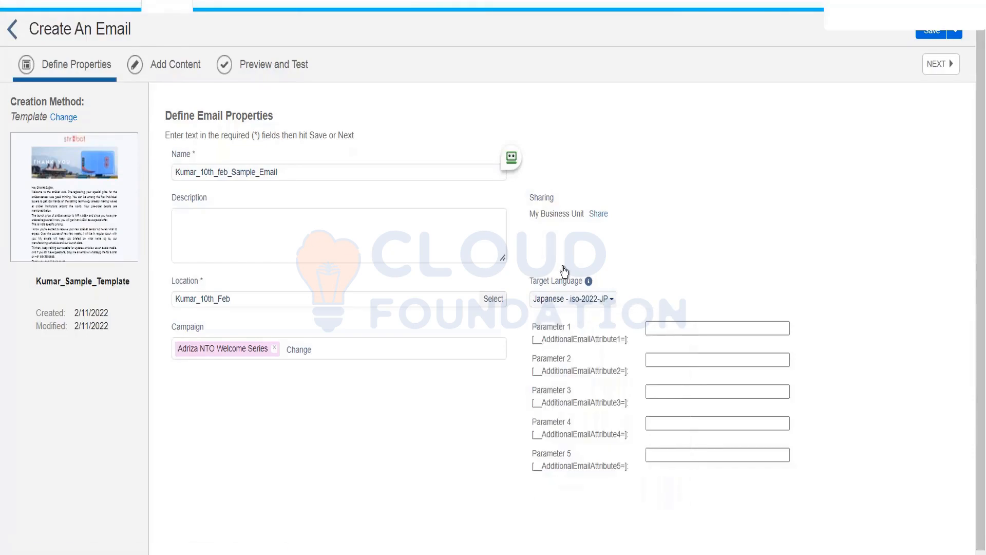
pyautogui.click(585, 304)
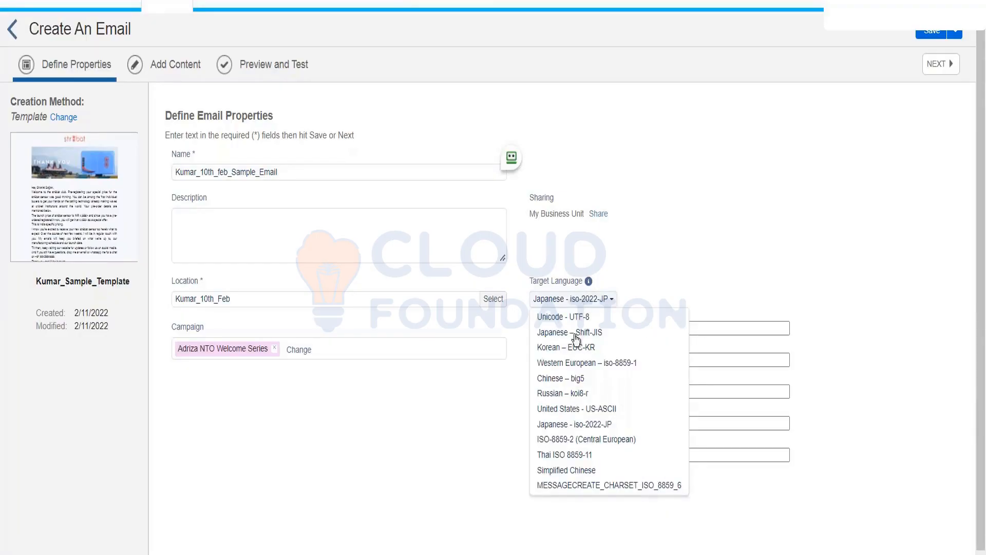
pyautogui.click(566, 318)
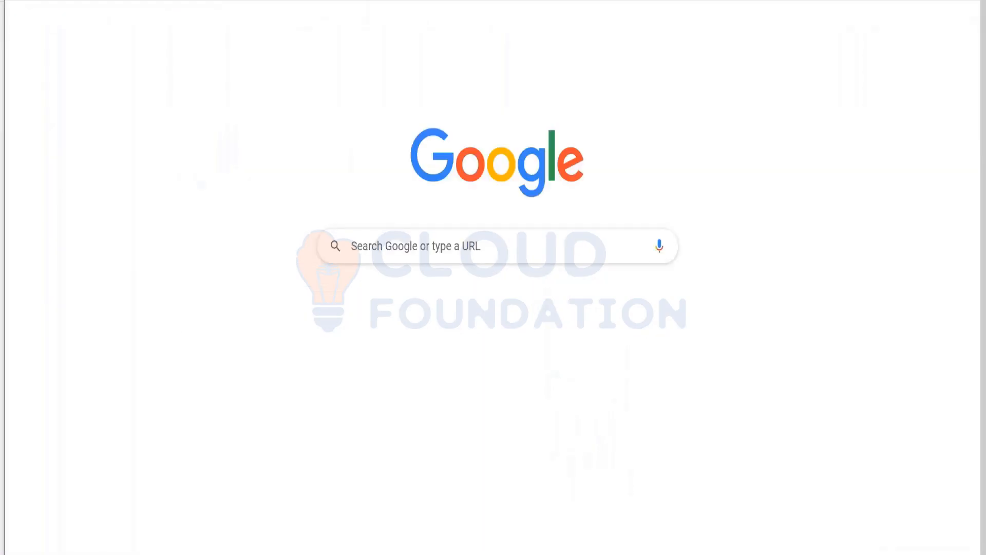
# Step: Search Google for 'url parameters', then refine the query to 'create url parameters'
pyautogui.write('url')
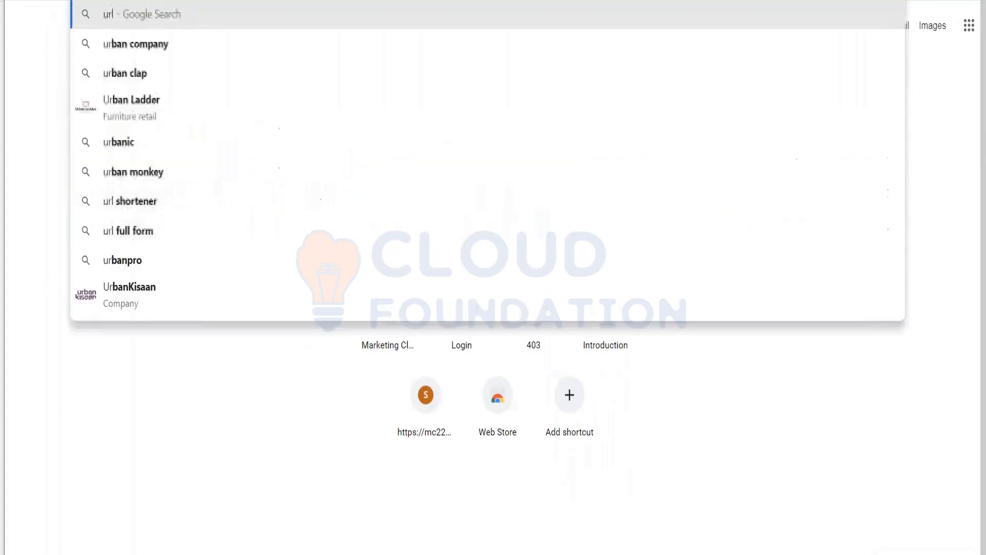
pyautogui.write(' parameters')
pyautogui.press('Return')
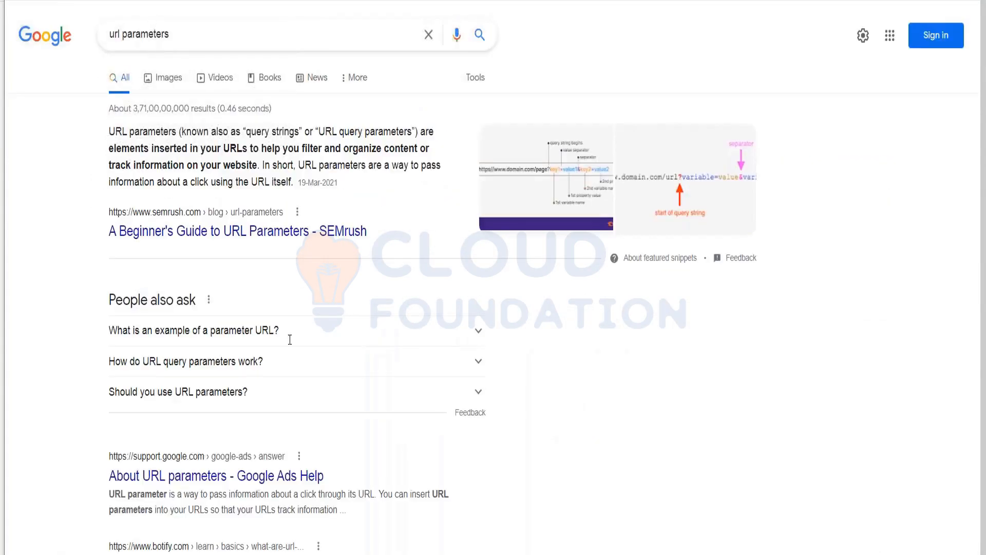
pyautogui.scroll(-5, 288, 336)
pyautogui.scroll(-1, 288, 337)
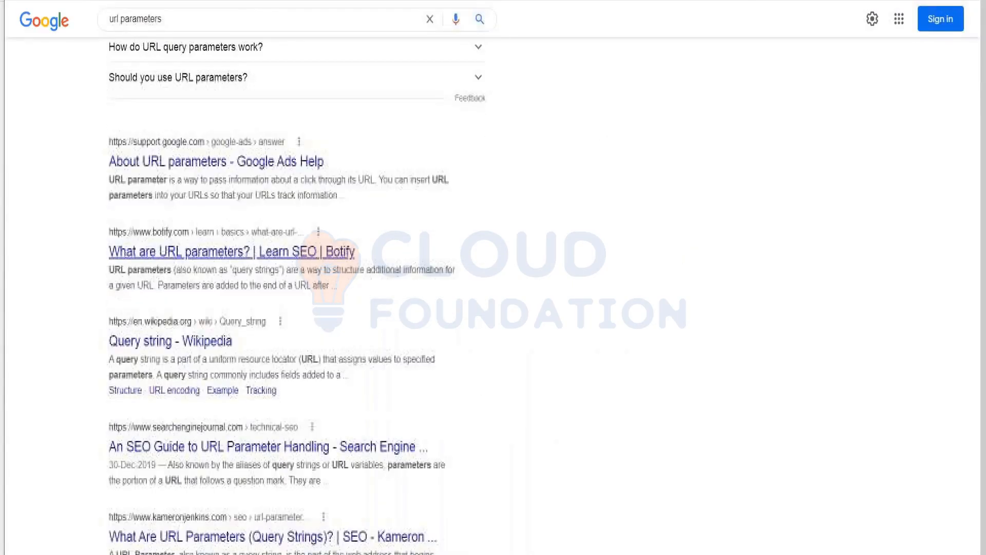
pyautogui.scroll(-4, 281, 287)
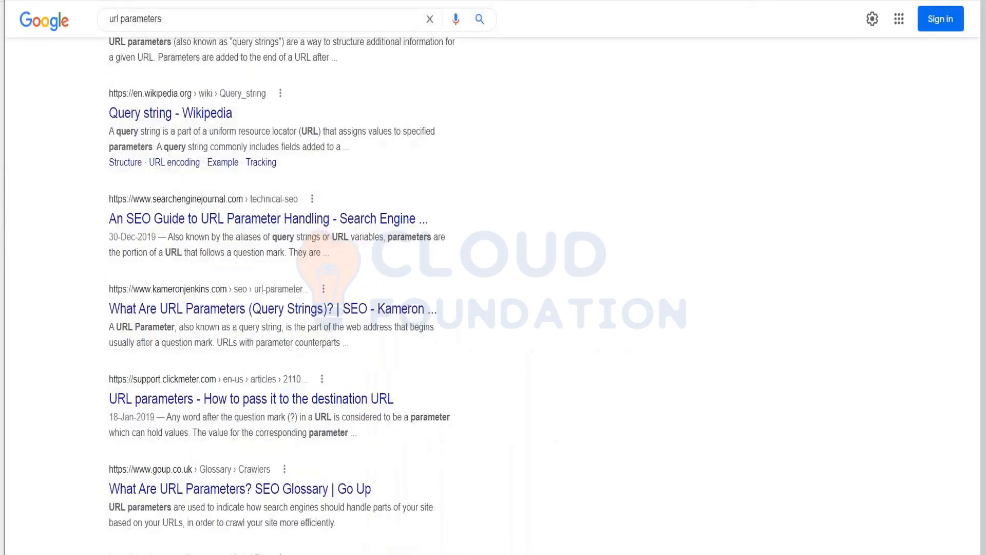
pyautogui.scroll(10, 281, 288)
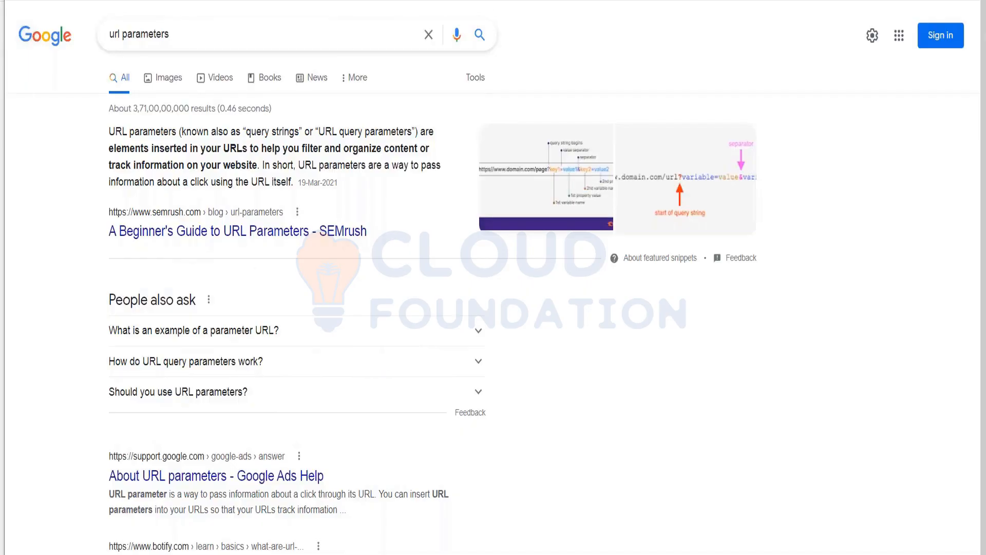
pyautogui.click(103, 37)
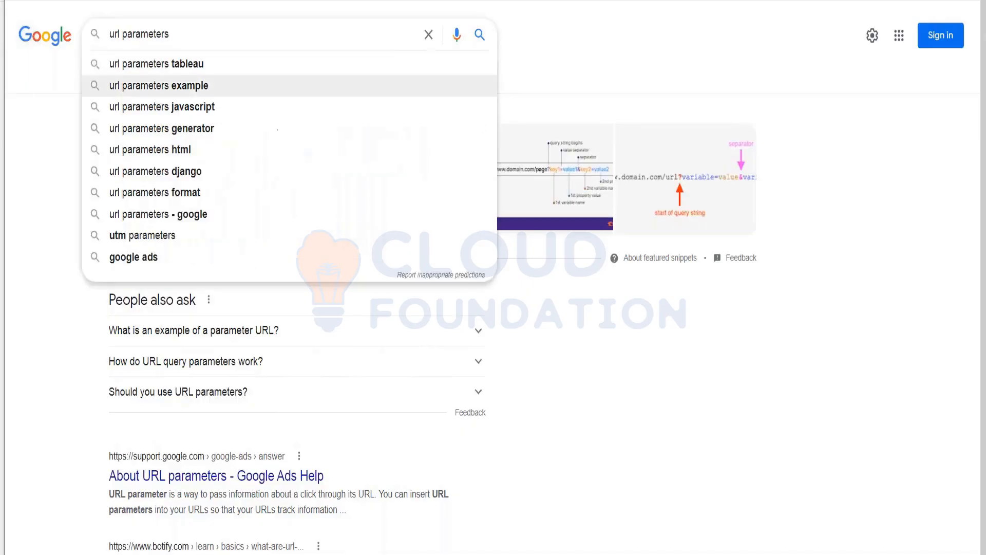
pyautogui.write('create')
pyautogui.press('Return')
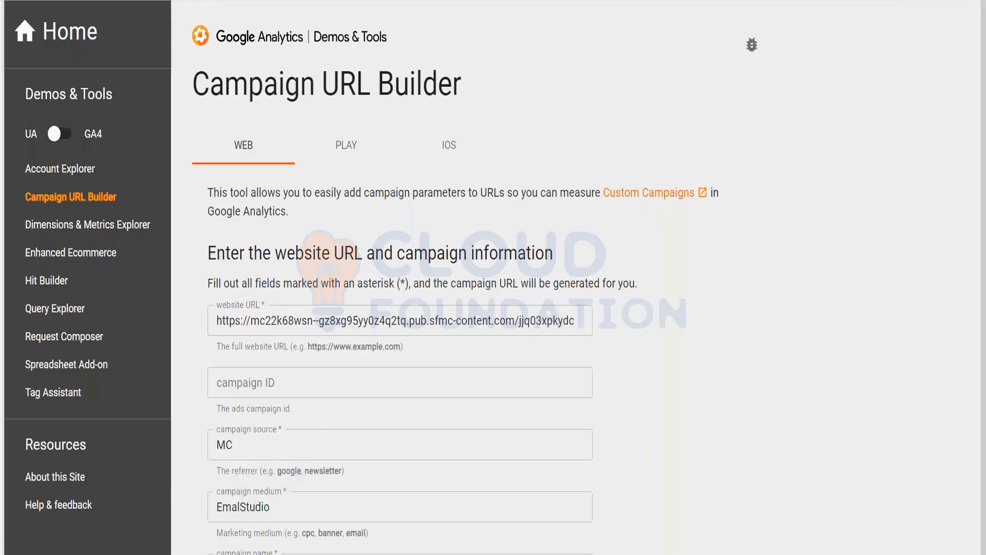
pyautogui.scroll(-5, 401, 334)
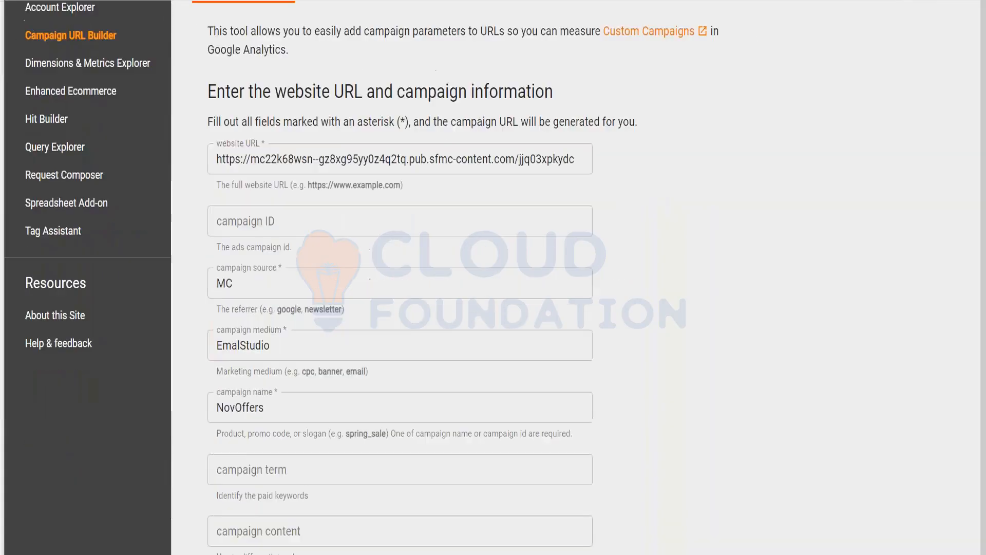
pyautogui.click(428, 90)
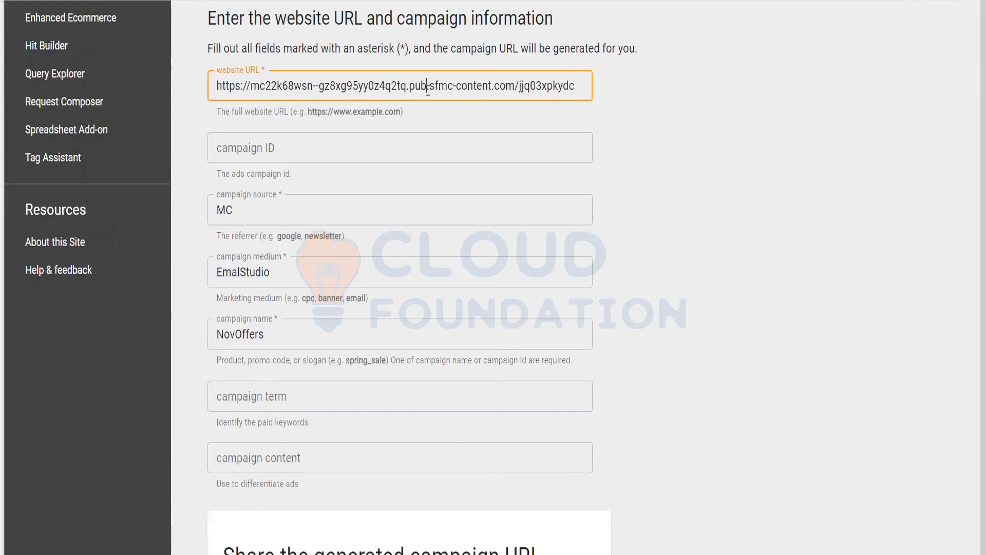
pyautogui.hotkey('ctrl', 'a')
pyautogui.write('www.')
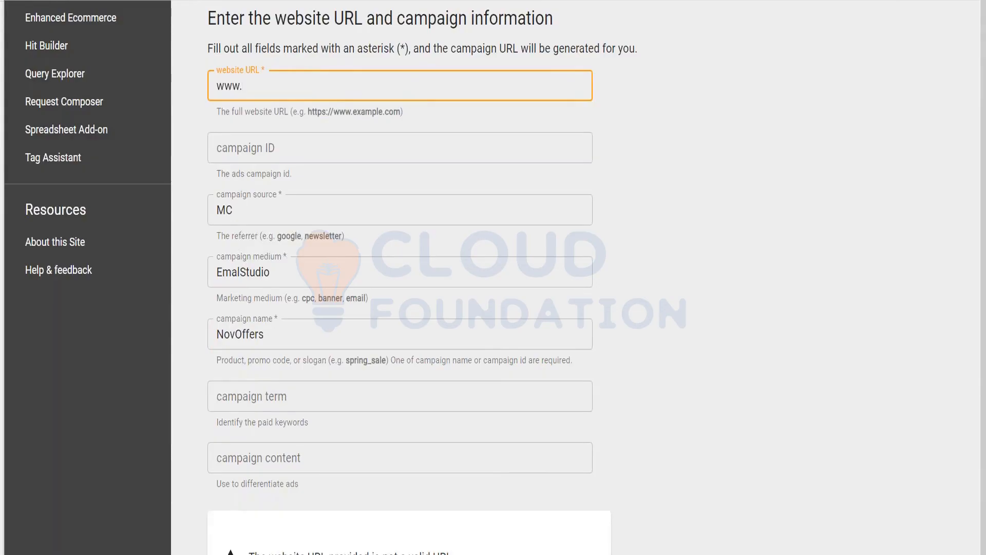
pyautogui.write('amazon.com')
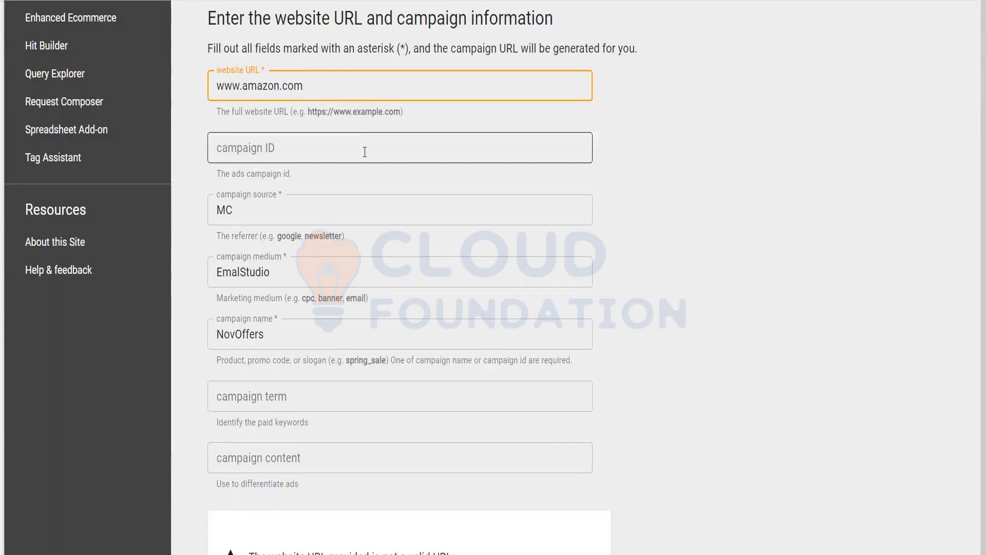
pyautogui.click(360, 153)
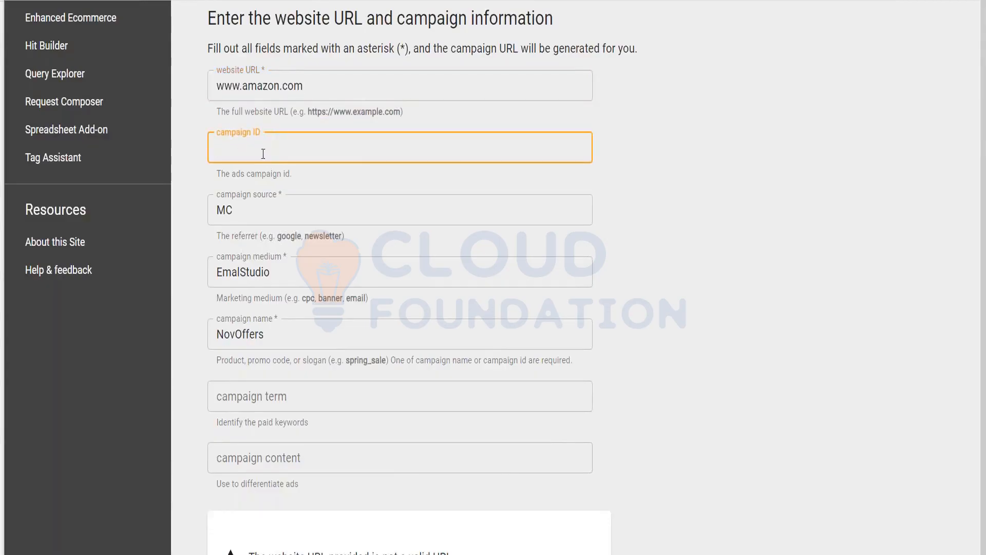
pyautogui.write('12345')
# Step: Change the campaign name from NovOffers to FebOffers
pyautogui.click(258, 208)
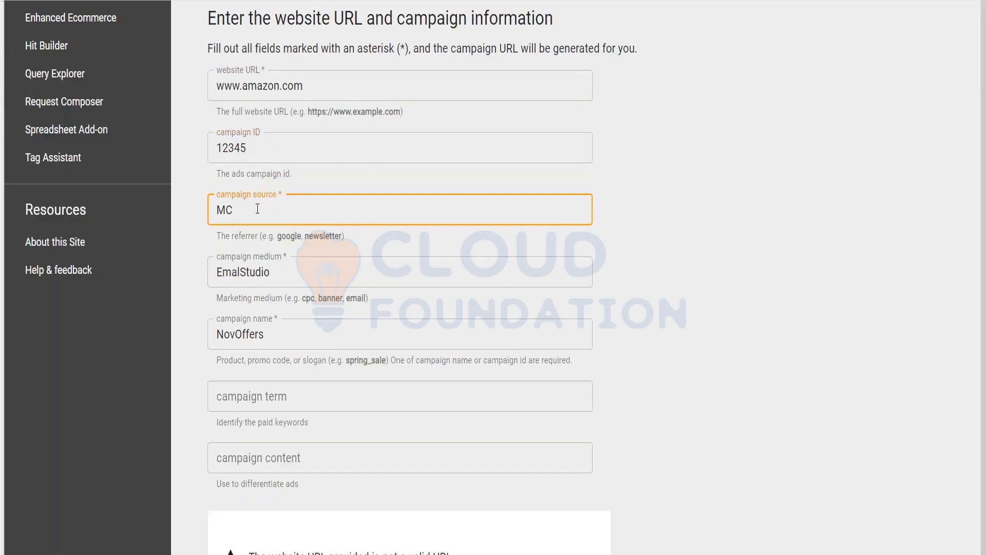
pyautogui.click(273, 255)
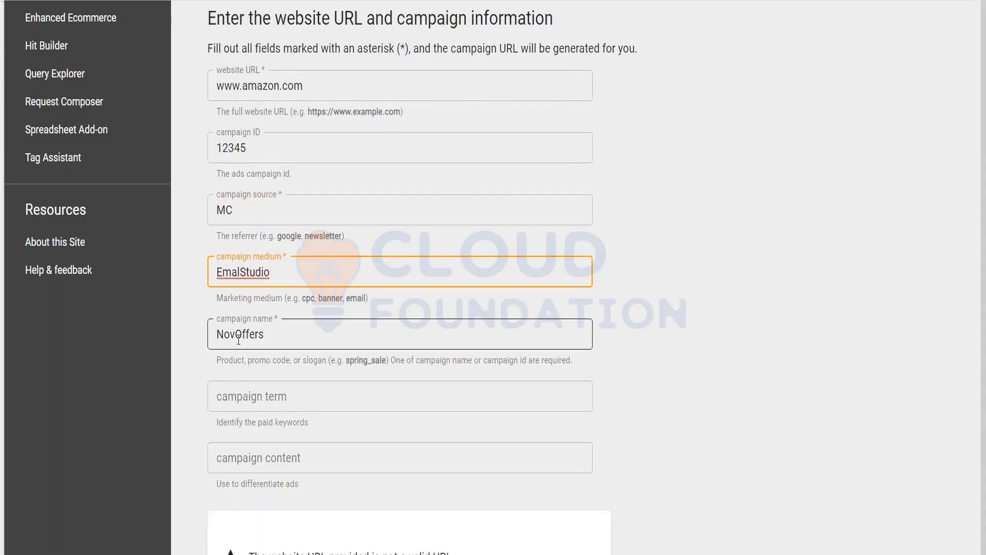
pyautogui.moveTo(234, 337); pyautogui.dragTo(213, 339)
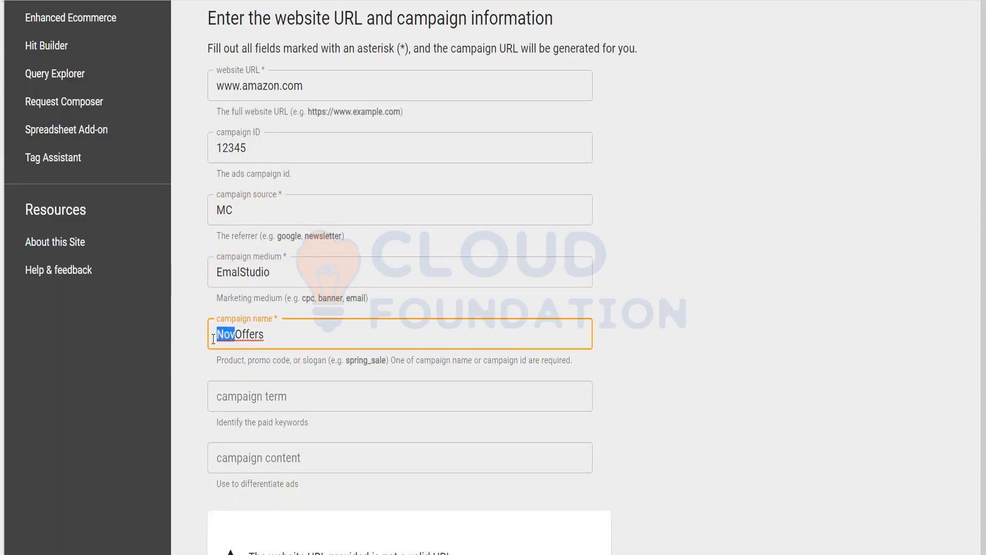
pyautogui.write('Feb')
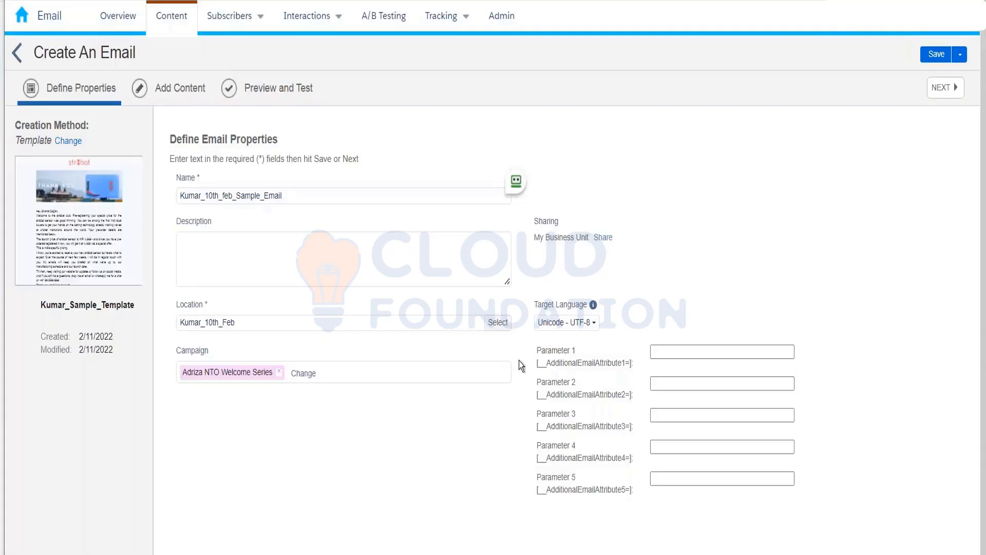
# Step: Enter MC in Parameter 1 and EmailStudio in Parameter 2
pyautogui.click(662, 352)
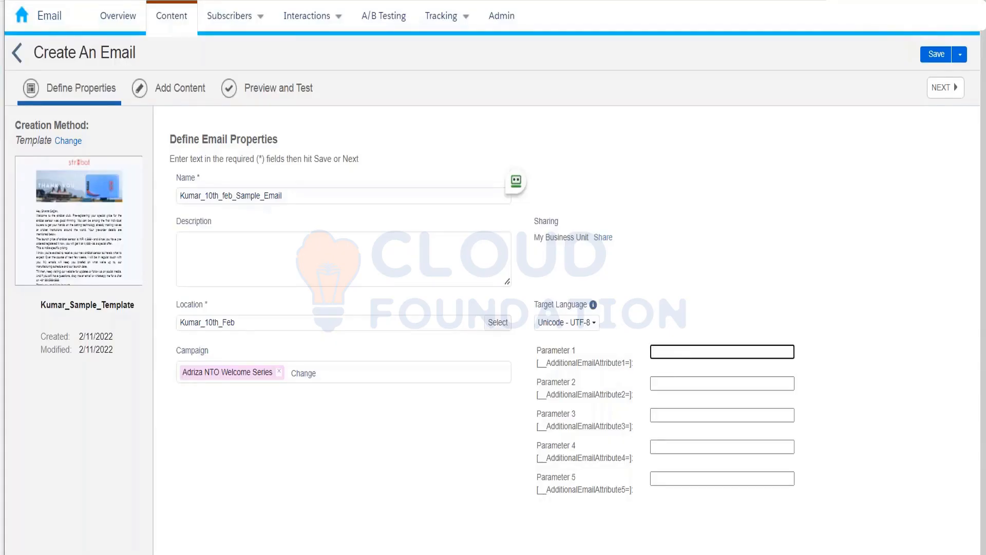
pyautogui.write('MC')
pyautogui.click(676, 383)
pyautogui.write('Email')
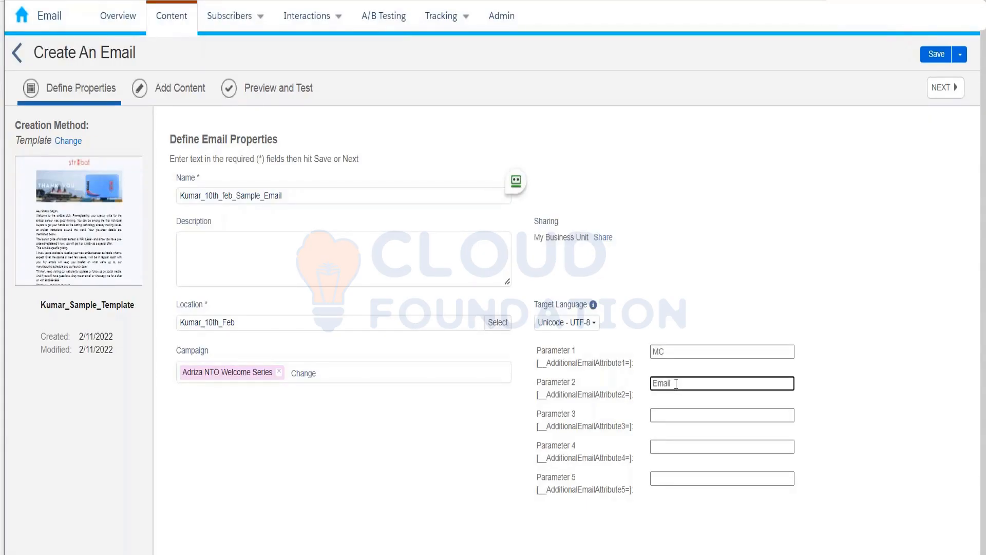
pyautogui.write('Studio')
# Step: Fill Parameter 3 with FebOffers and Parameter 4 with 12345
pyautogui.rightClick(677, 417)
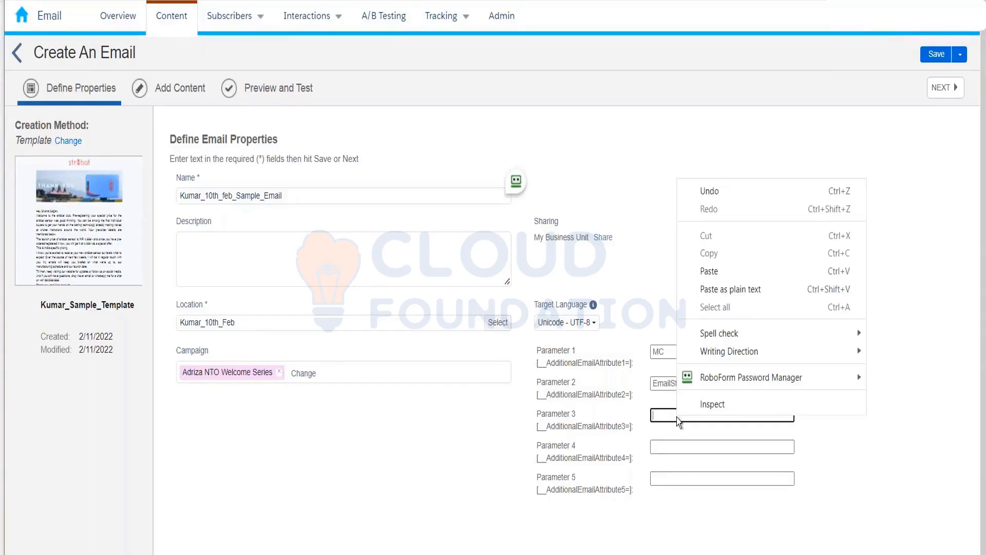
pyautogui.press('Escape')
pyautogui.write('10')
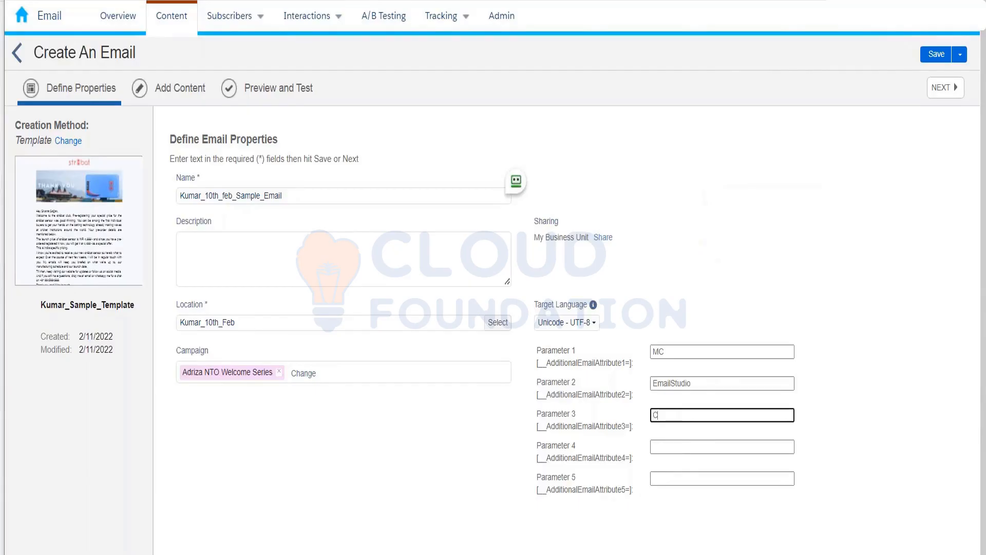
pyautogui.press('BackSpace')
pyautogui.press('BackSpace')
pyautogui.write('FebOffers')
pyautogui.click(681, 446)
pyautogui.rightClick(678, 445)
pyautogui.click(661, 447)
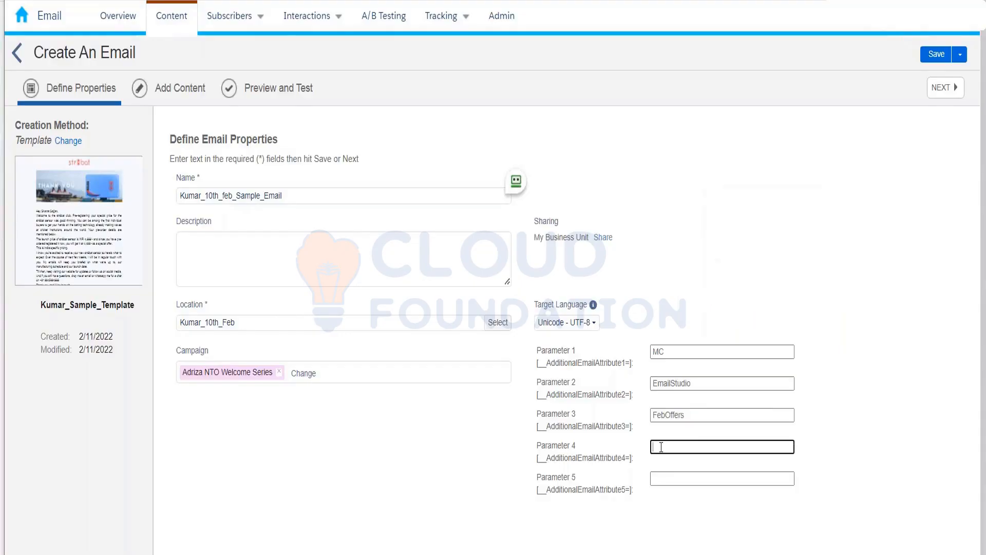
pyautogui.write('12345')
# Step: Return to the Campaign URL Builder and review the website URL and campaign ID 12345
pyautogui.click(367, 0)
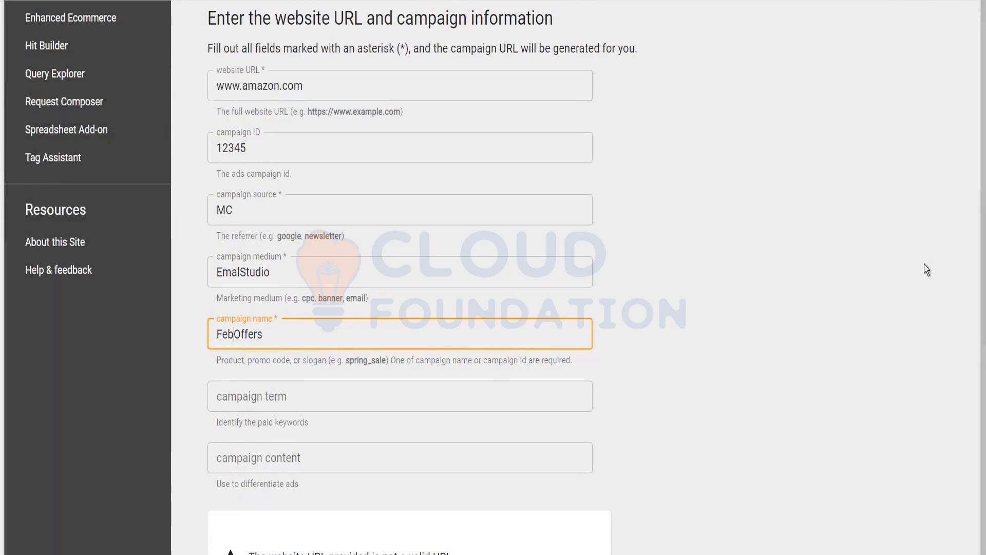
pyautogui.scroll(-14, 924, 265)
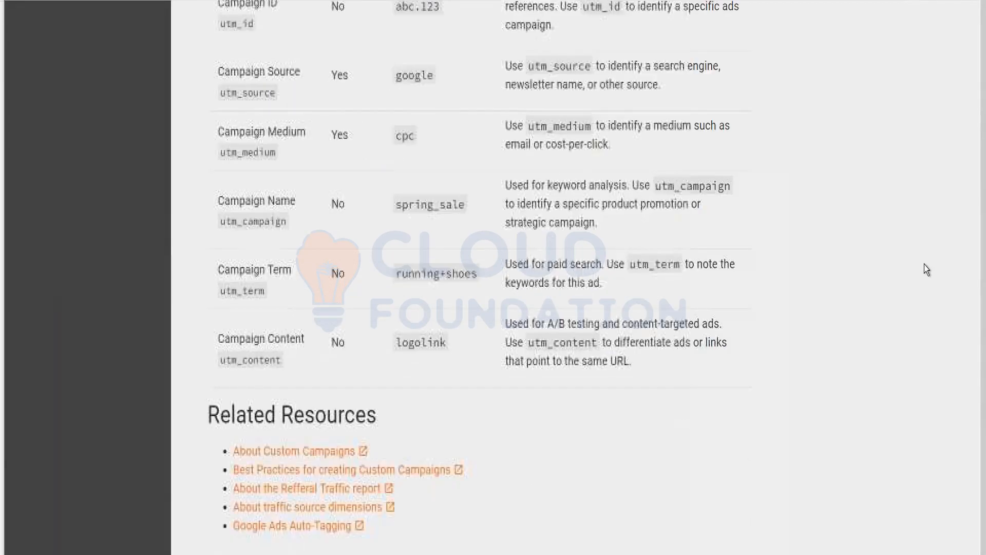
pyautogui.scroll(8, 924, 264)
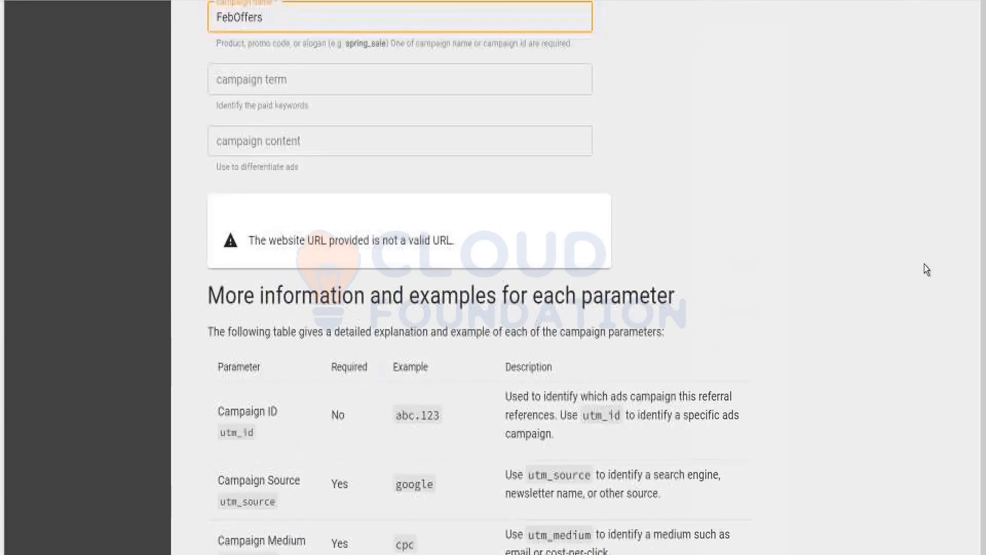
pyautogui.scroll(-2, 923, 264)
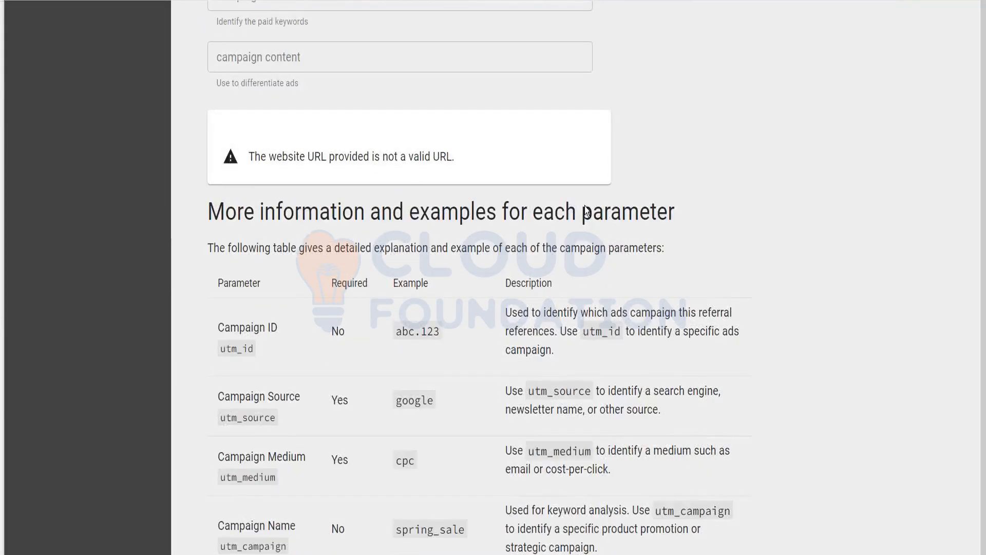
pyautogui.scroll(10, 760, 179)
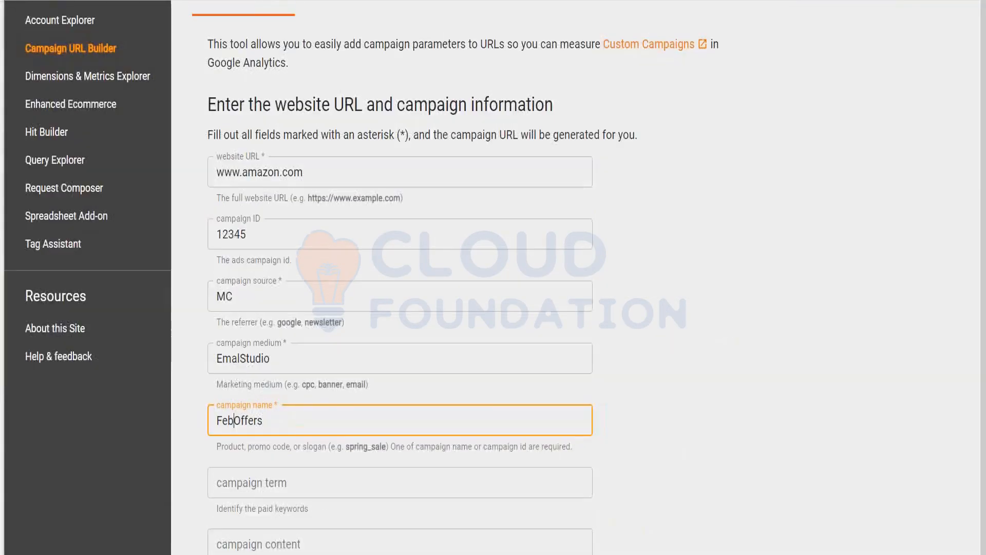
pyautogui.click(329, 183)
pyautogui.moveTo(291, 232); pyautogui.dragTo(167, 222)
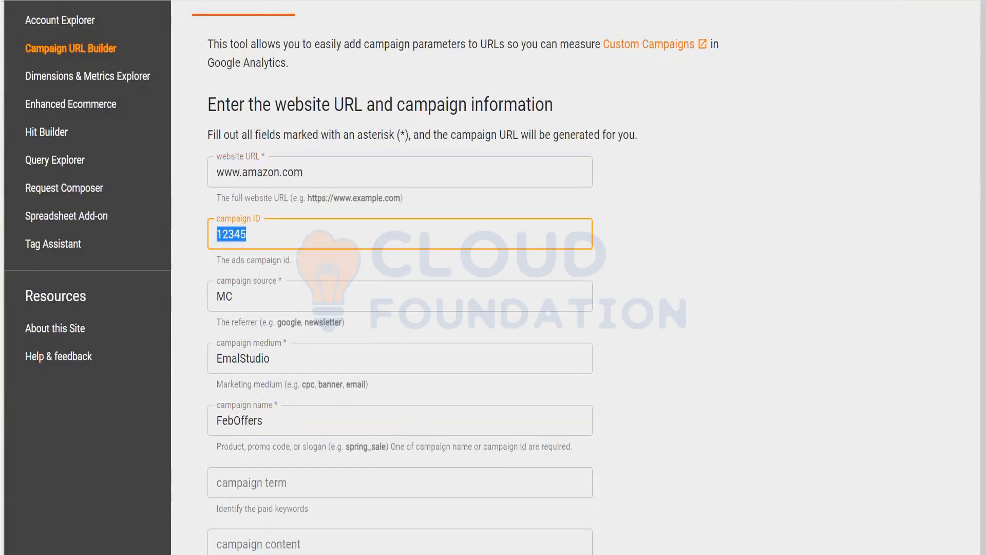
pyautogui.scroll(-1, 401, 308)
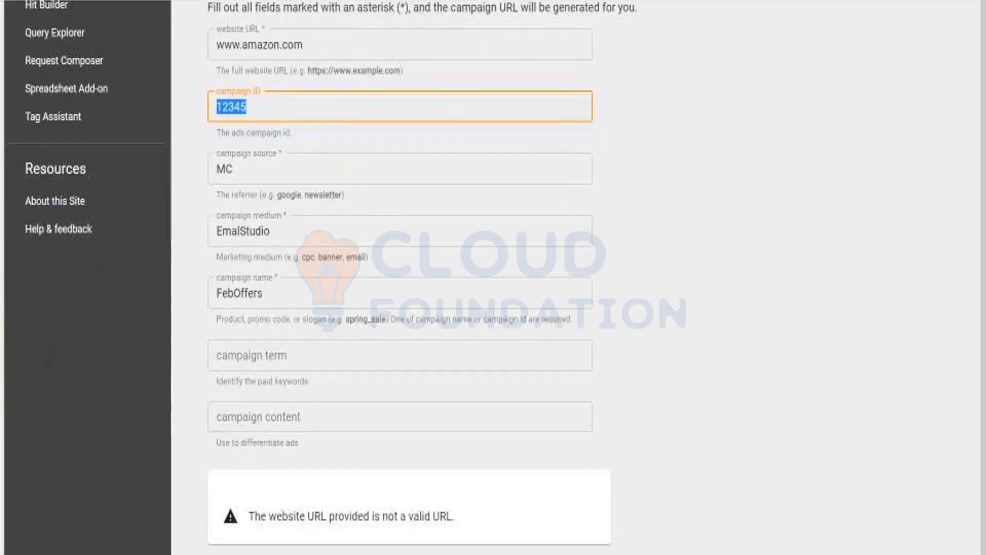
pyautogui.scroll(-5, 400, 278)
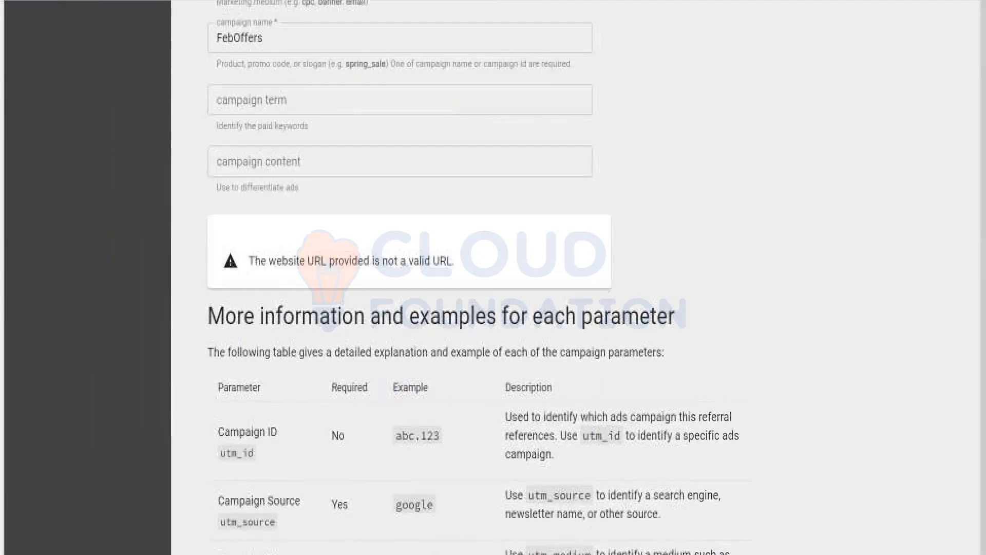
pyautogui.scroll(8, 401, 277)
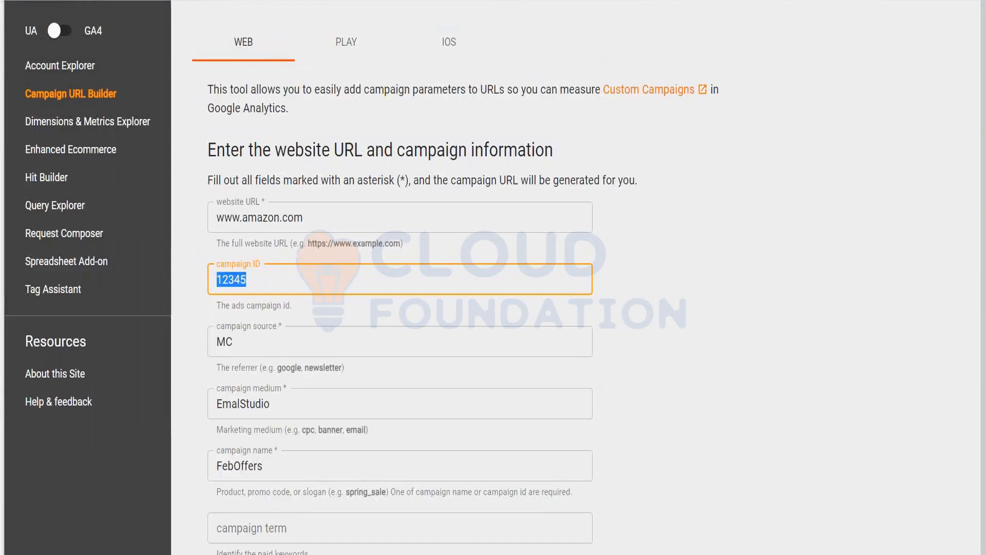
pyautogui.click(109, 0)
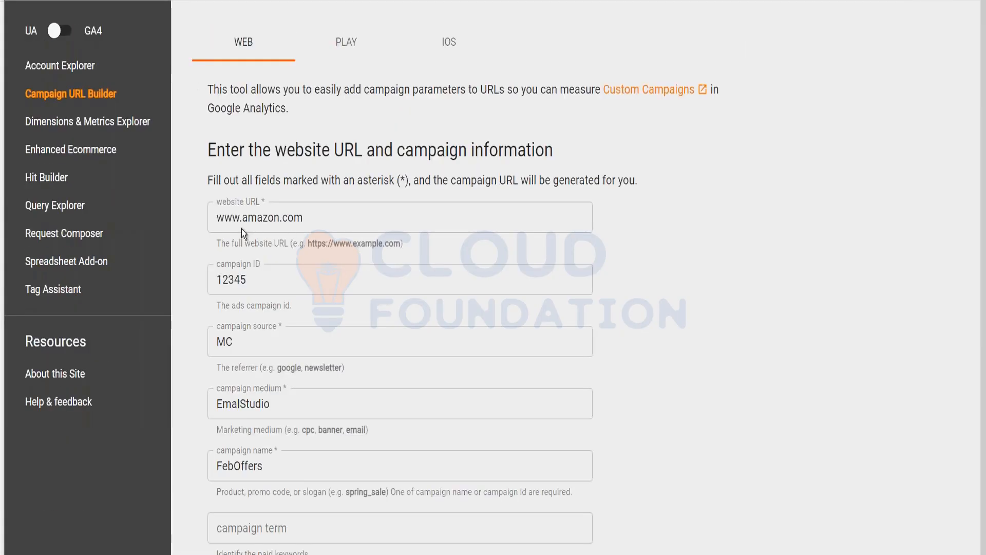
pyautogui.click(218, 220)
pyautogui.write('https')
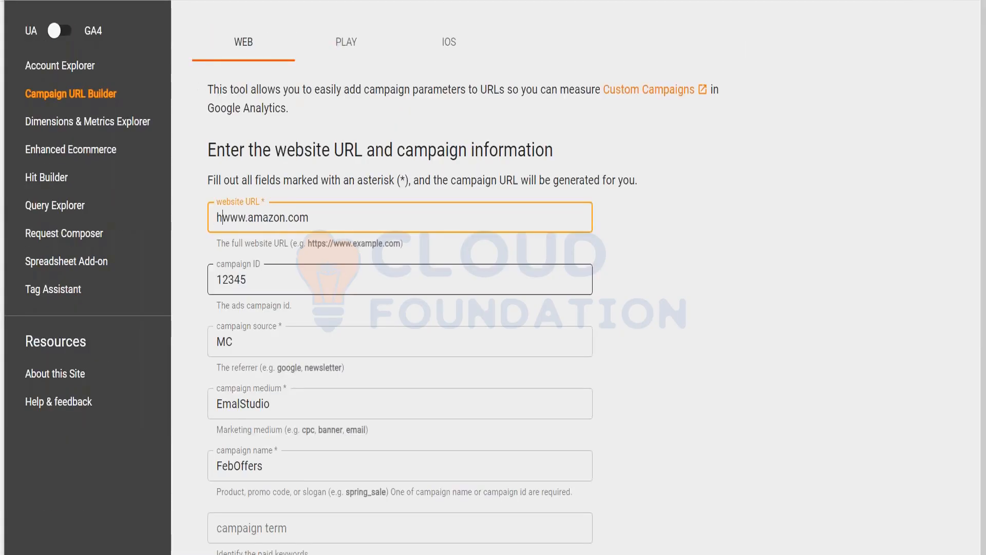
pyautogui.write('://')
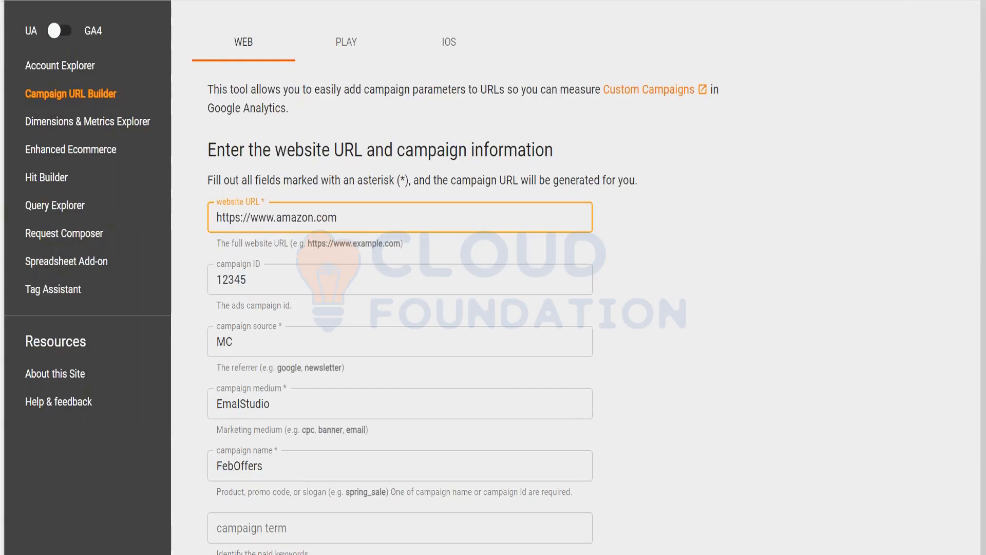
pyautogui.scroll(-10, 261, 186)
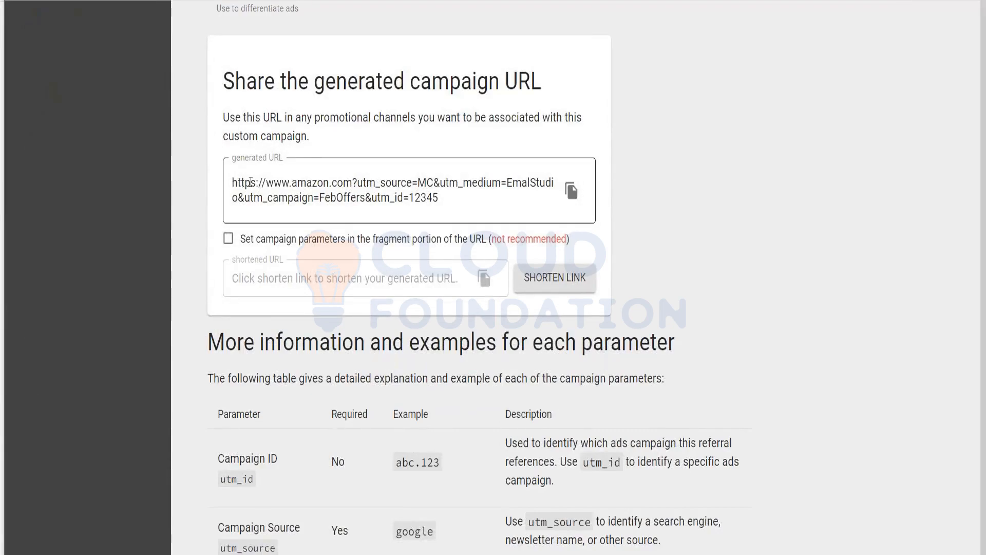
pyautogui.click(268, 181)
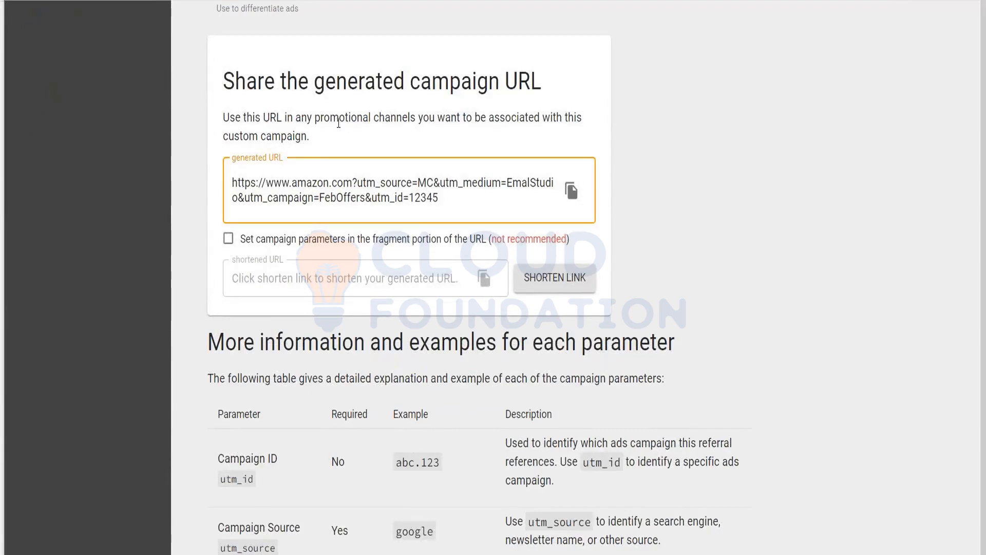
pyautogui.click(571, 200)
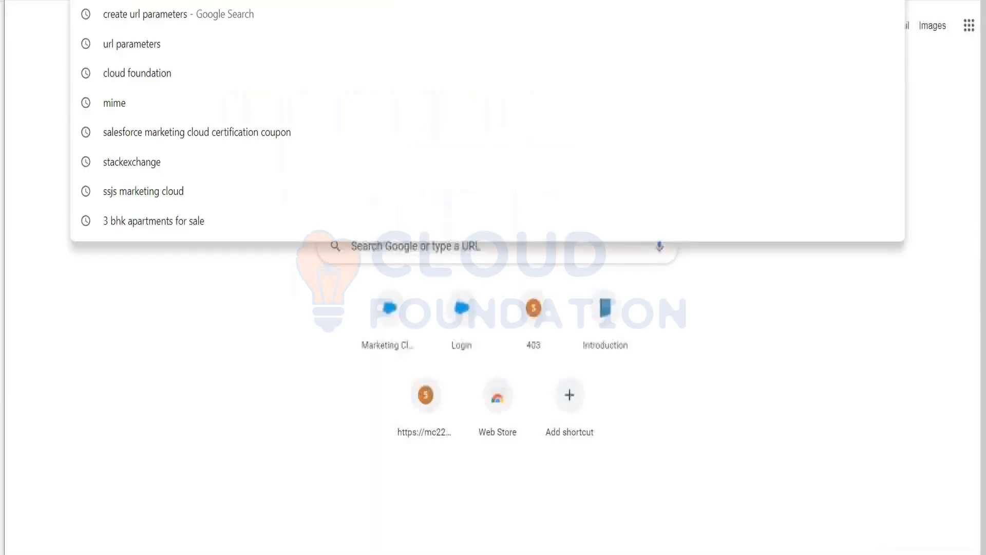
# Step: Paste the copied campaign URL into a new tab and load it to test
pyautogui.hotkey('ctrl', 'v')
pyautogui.press('Return')
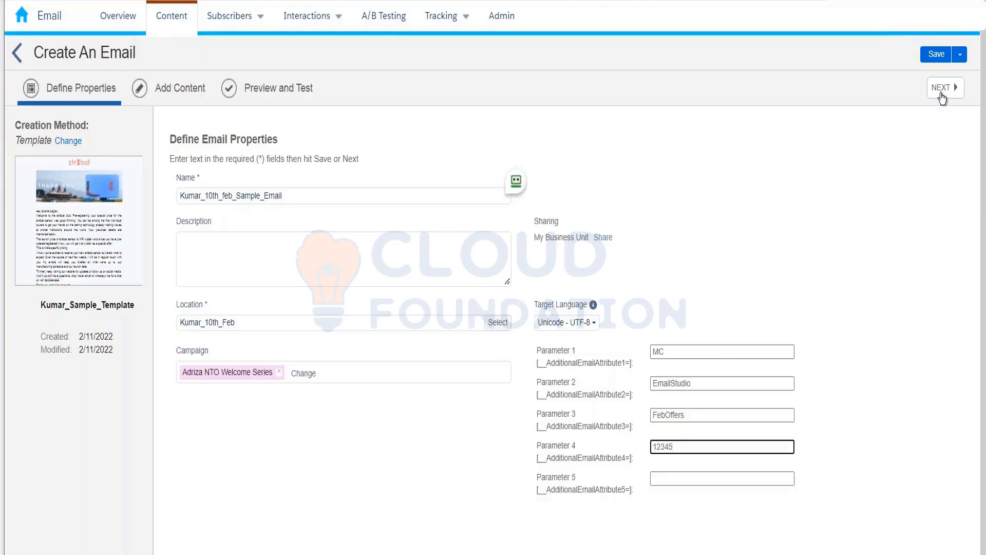
# Step: Save the email properties and continue to the Add Content step
pyautogui.click(941, 98)
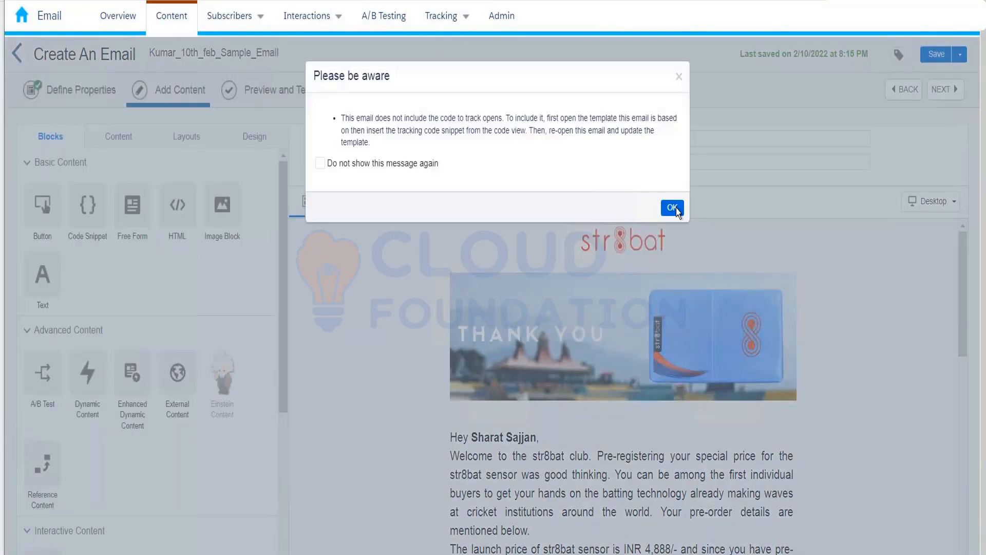
# Step: Dismiss the open-tracking warning and try dragging a One Column layout onto the email
pyautogui.click(673, 209)
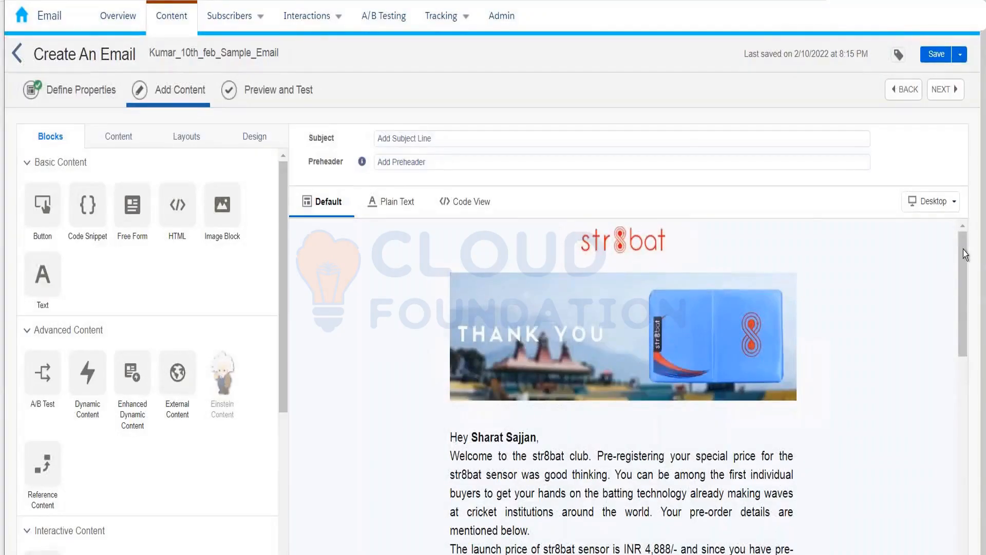
pyautogui.scroll(-1, 967, 302)
pyautogui.moveTo(967, 302); pyautogui.dragTo(975, 514)
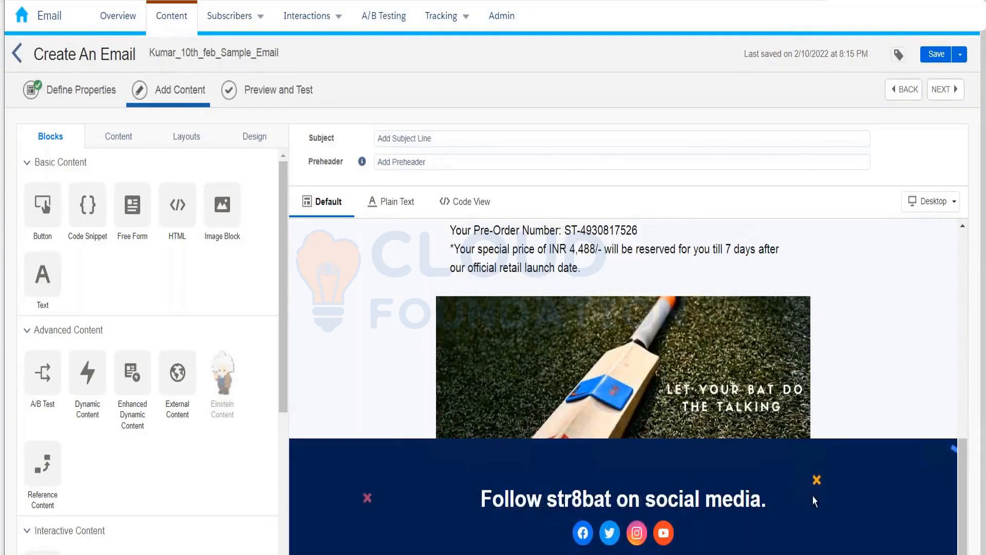
pyautogui.moveTo(956, 465); pyautogui.dragTo(968, 184)
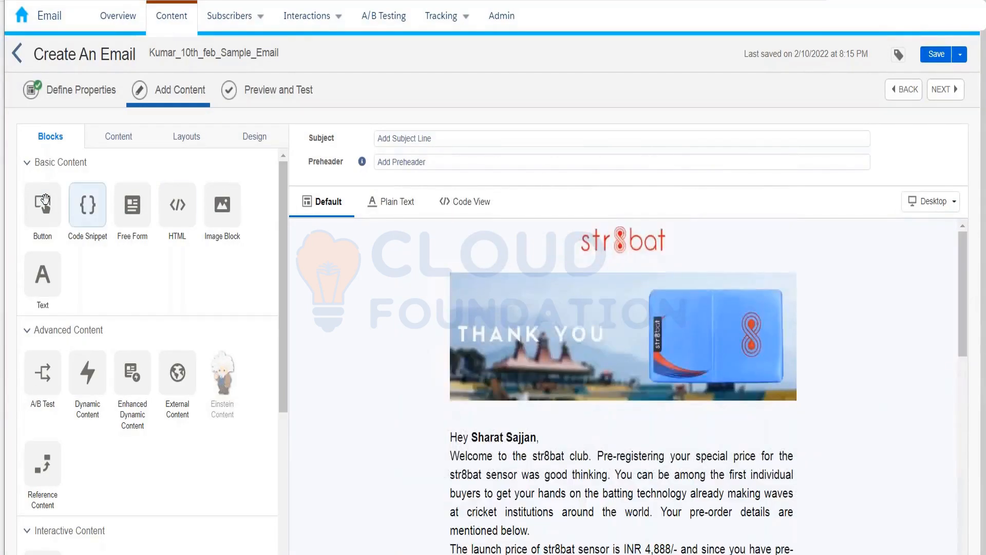
pyautogui.moveTo(40, 204); pyautogui.dragTo(532, 431)
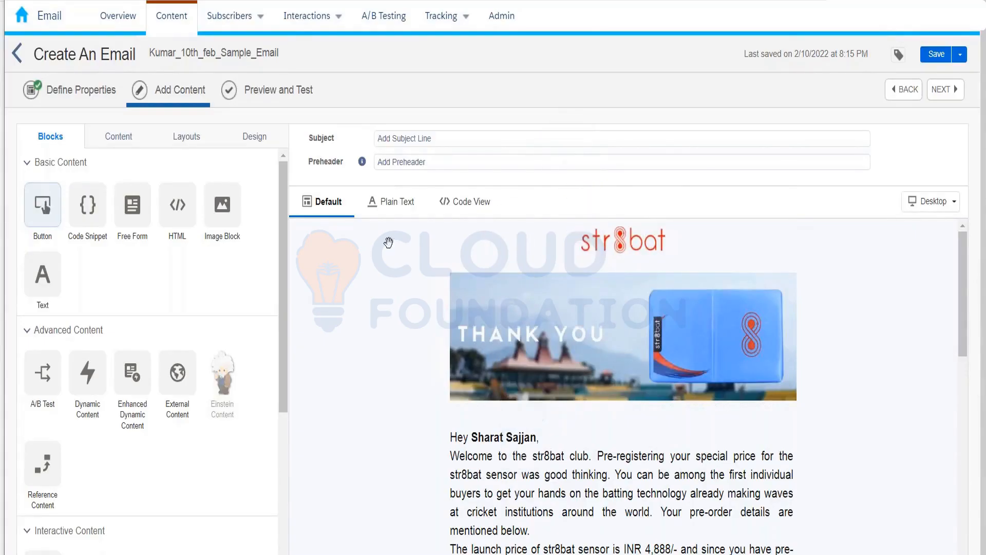
pyautogui.click(190, 140)
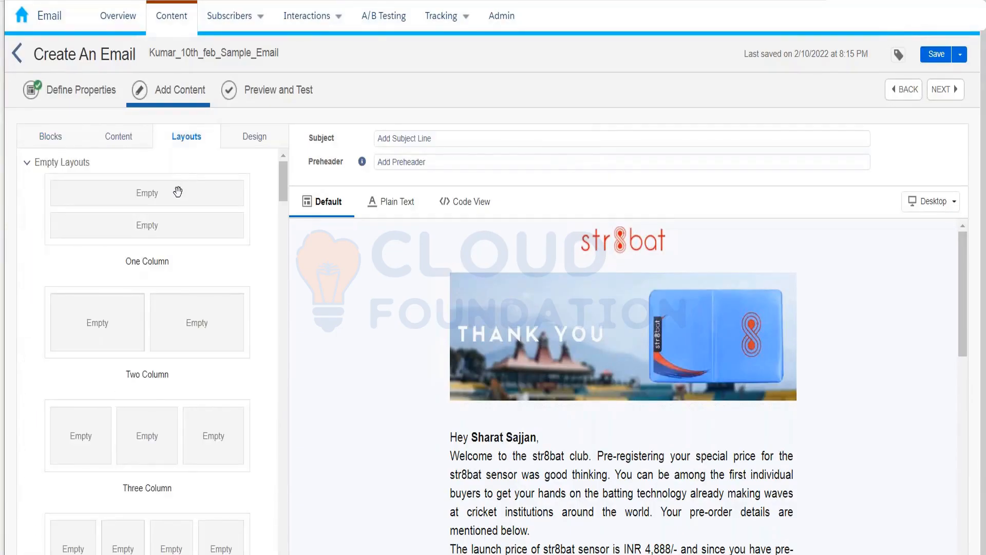
pyautogui.moveTo(183, 190); pyautogui.dragTo(280, 162)
# Step: Create a new email message from the BASIC 1-3-1 Column Image template
pyautogui.click(20, 53)
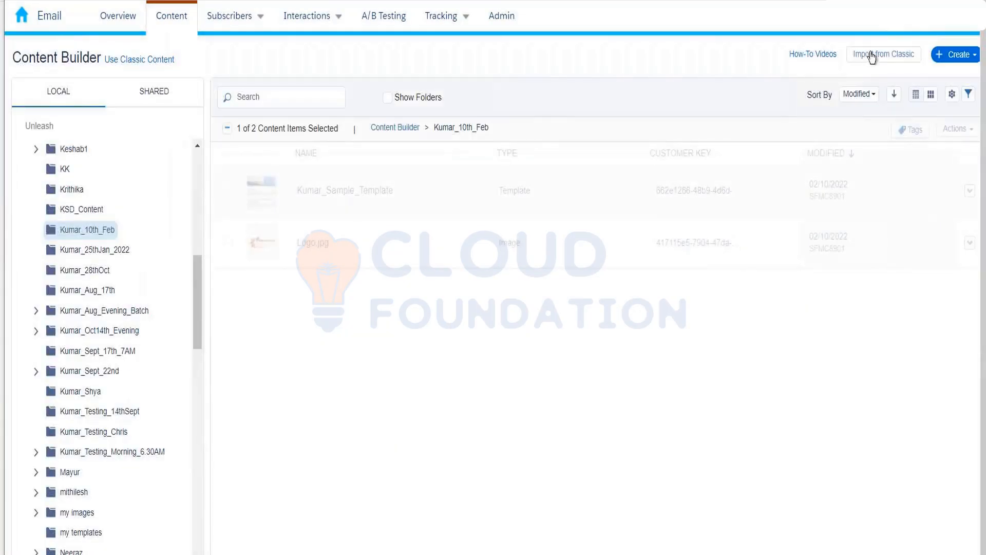
pyautogui.click(955, 54)
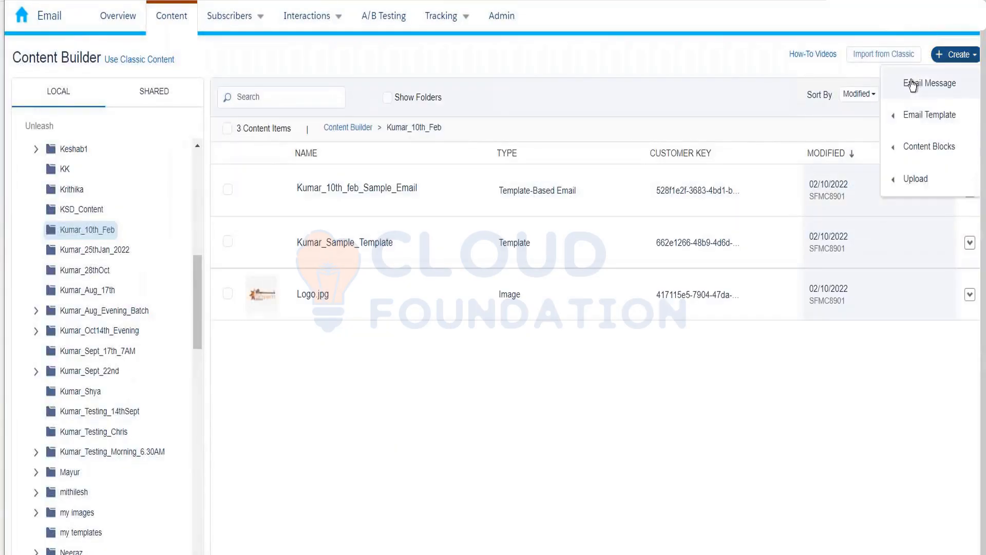
pyautogui.click(912, 84)
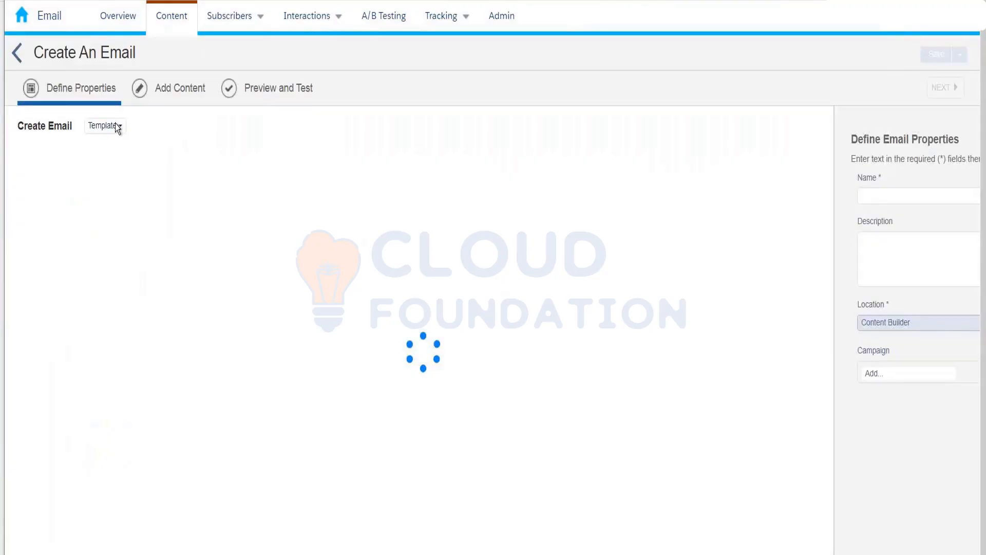
pyautogui.click(117, 127)
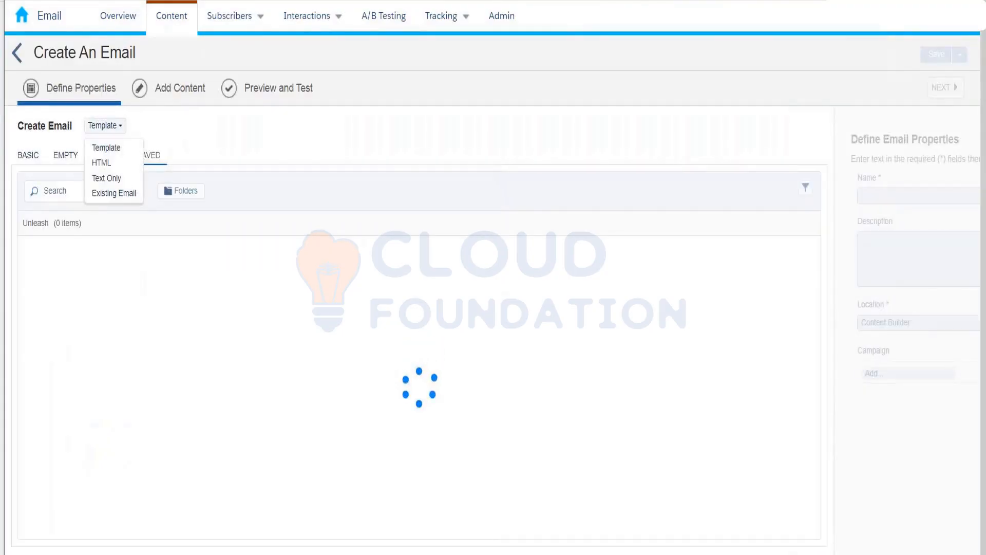
pyautogui.click(117, 149)
pyautogui.click(35, 163)
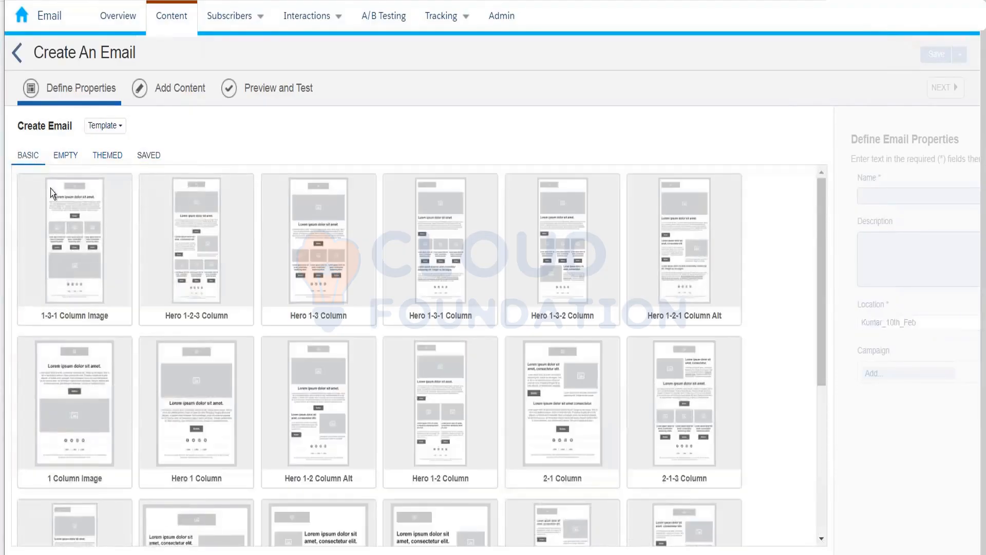
pyautogui.click(64, 215)
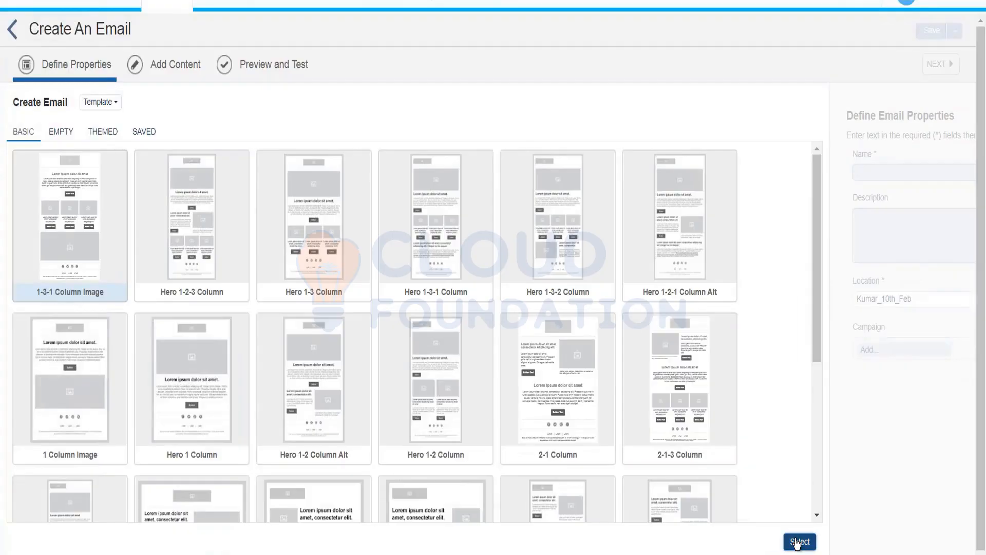
pyautogui.click(797, 542)
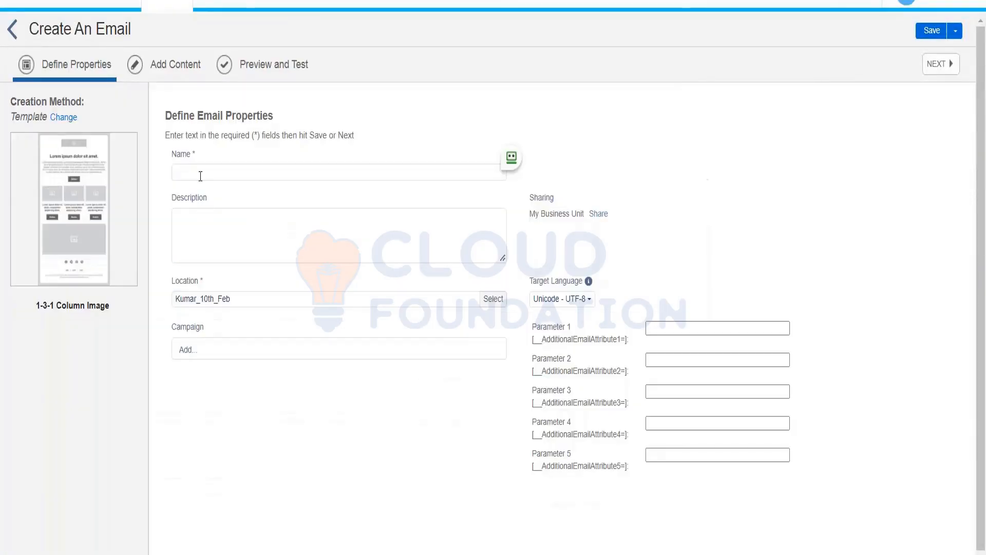
pyautogui.click(200, 174)
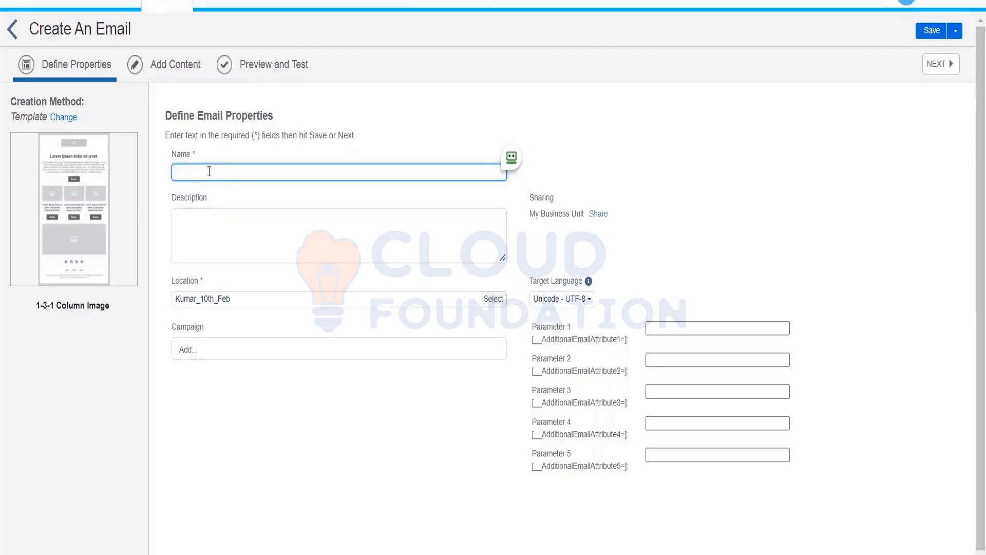
# Step: Name the email Test_Feb2022 and save it to open the content editor
pyautogui.write('Feb2022')
pyautogui.press('Home')
pyautogui.write('Test_')
pyautogui.click(943, 66)
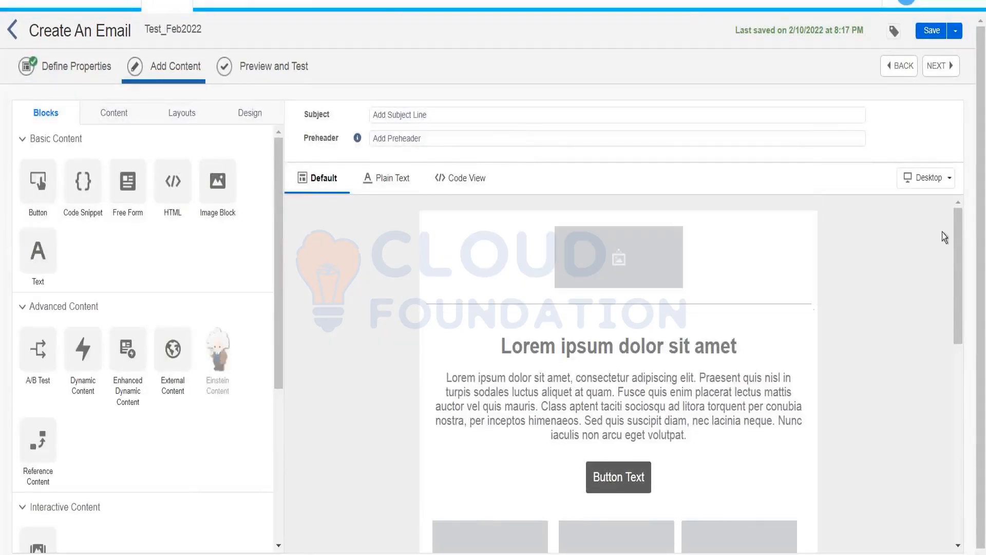
# Step: Bring up the Test_Feb2022 email's 1-3-1 Column Image template body in the Default editor
pyautogui.moveTo(959, 225); pyautogui.dragTo(955, 195)
pyautogui.moveTo(619, 310)
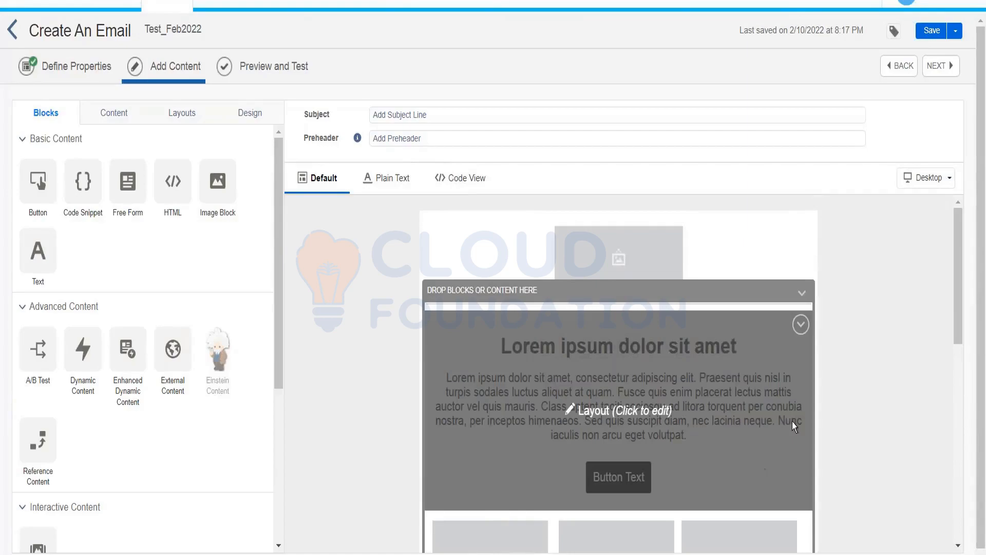
pyautogui.moveTo(646, 268)
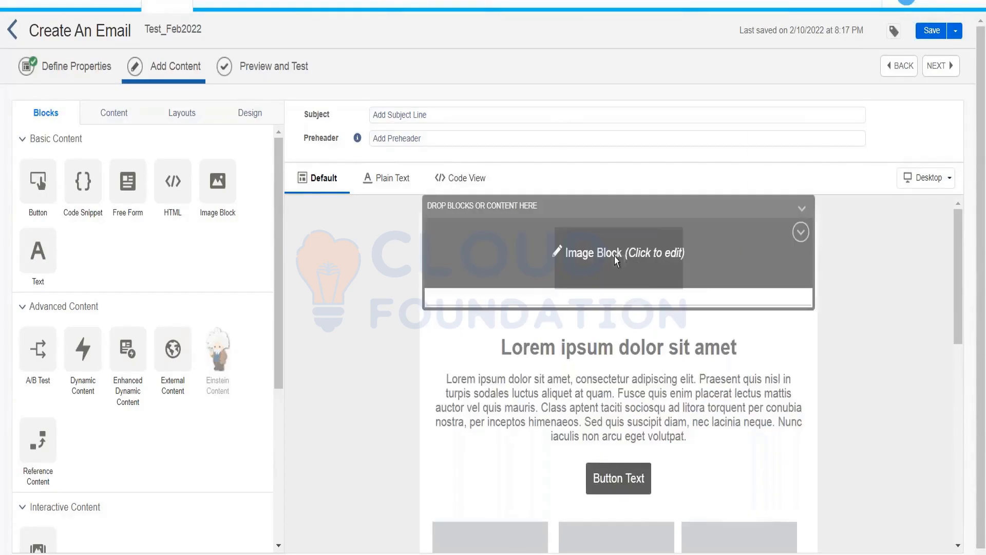
pyautogui.moveTo(630, 382)
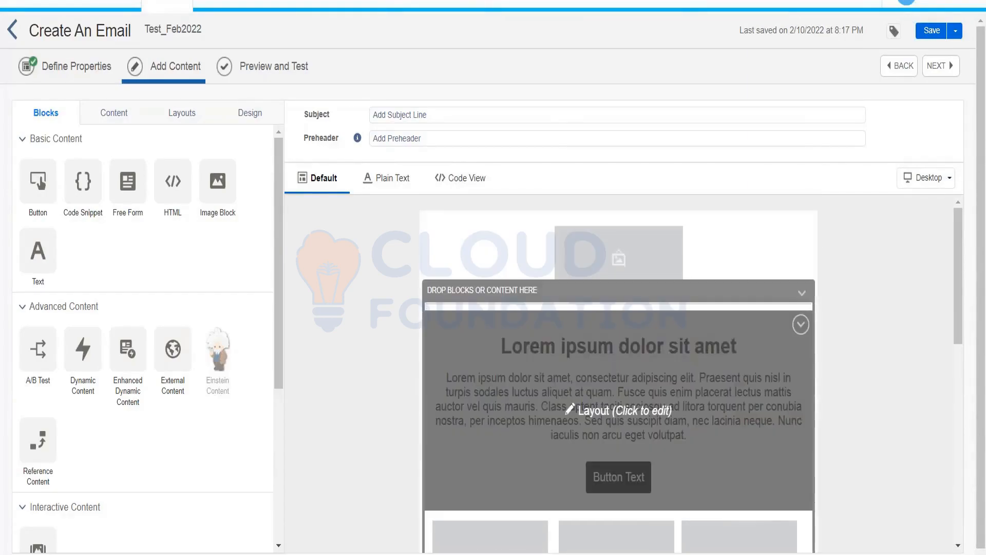
pyautogui.click(677, 429)
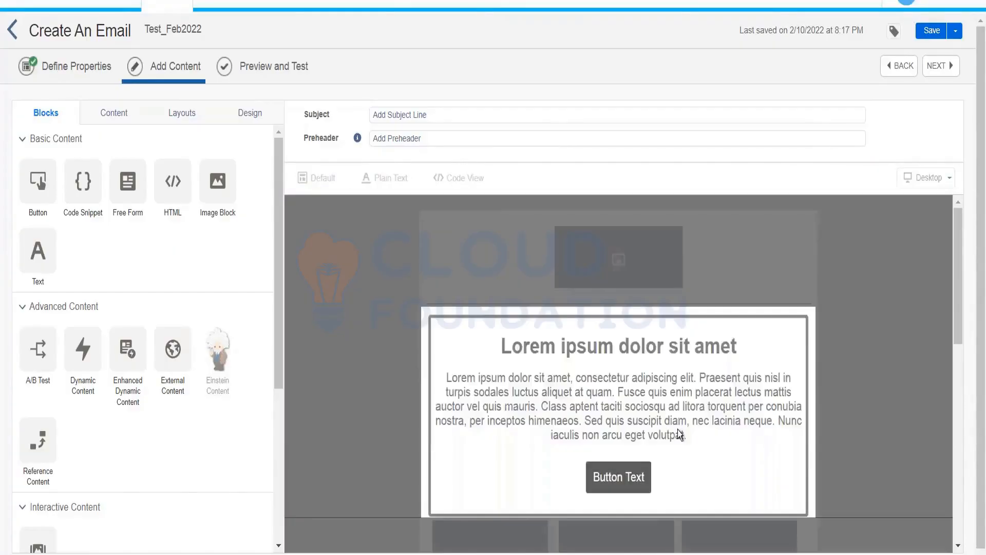
pyautogui.moveTo(627, 482)
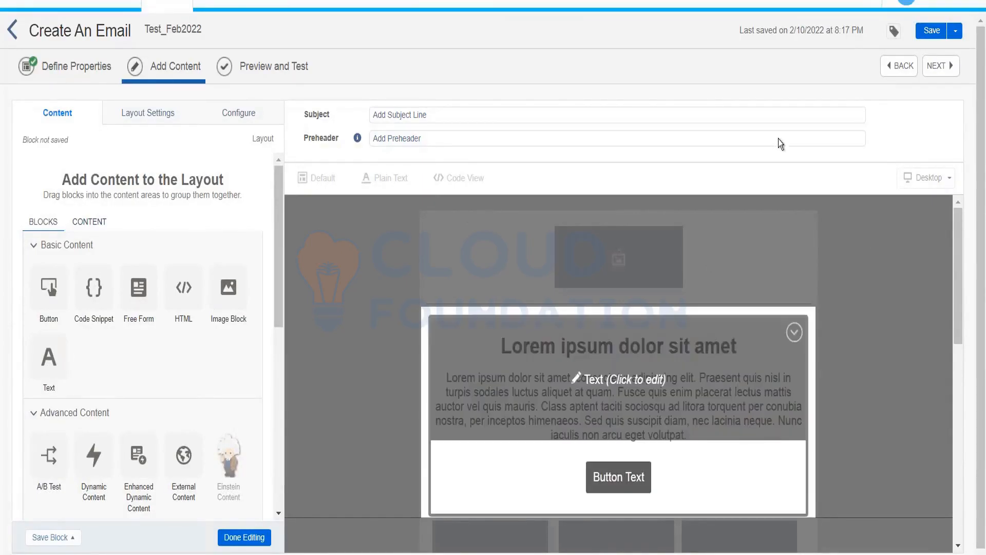
pyautogui.click(241, 538)
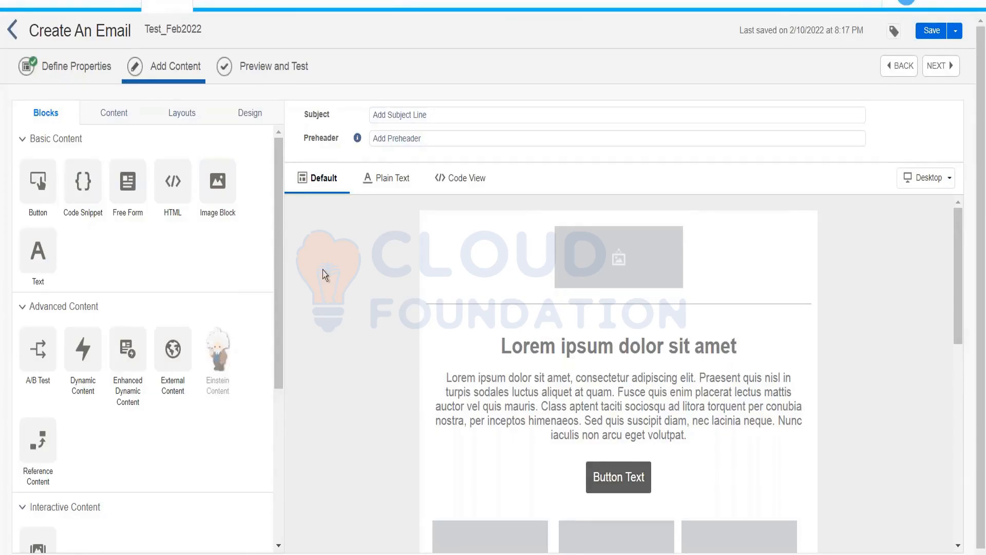
# Step: Set the subject line to 'Claim your 50% off using this code XYZBKD'
pyautogui.click(424, 116)
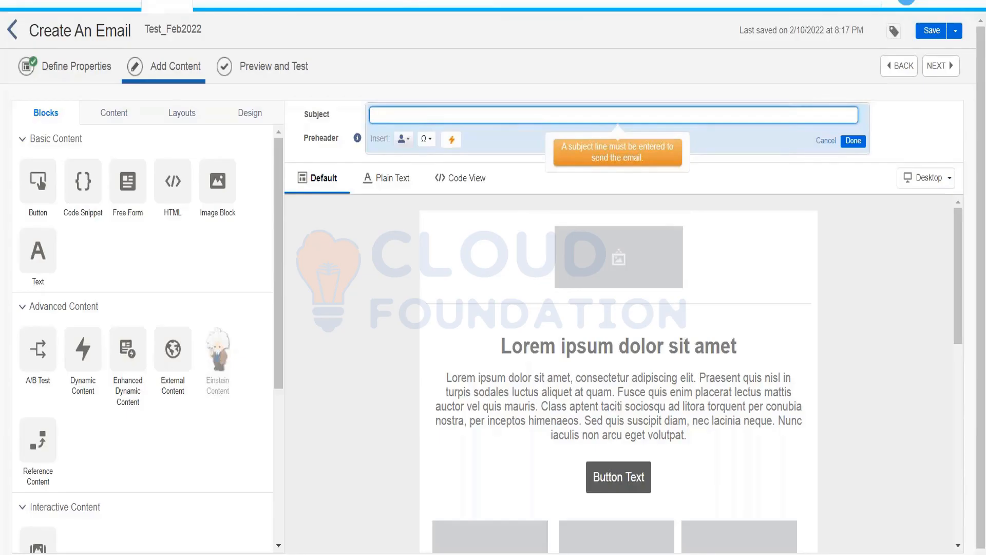
pyautogui.write('Cliam you')
pyautogui.press('BackSpace')
pyautogui.press('BackSpace')
pyautogui.press('BackSpace')
pyautogui.press('BackSpace')
pyautogui.press('BackSpace')
pyautogui.press('BackSpace')
pyautogui.press('BackSpace')
pyautogui.write('aim ou')
pyautogui.write('your')
pyautogui.write(' 50% ')
pyautogui.write('off using ')
pyautogui.write('this code')
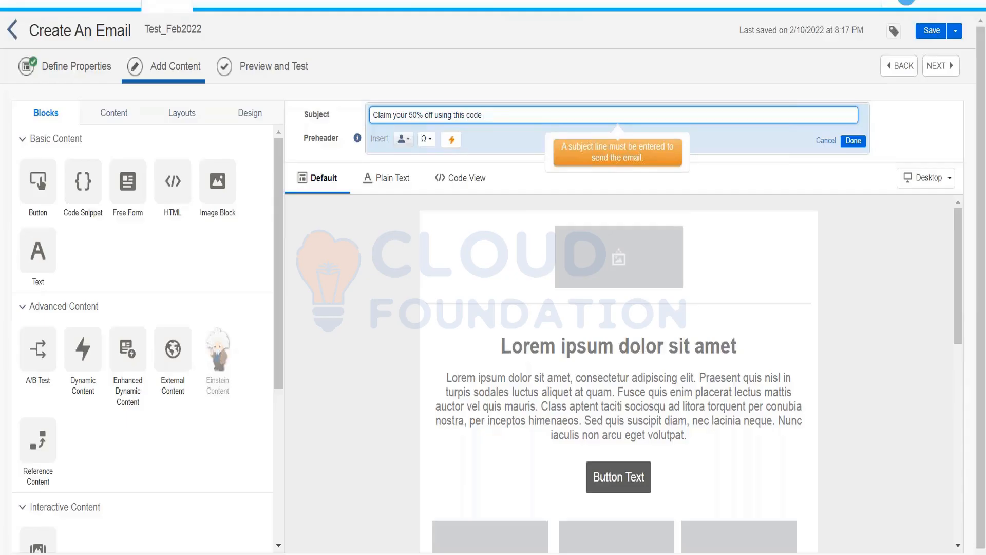
pyautogui.write(' XYZBKD')
pyautogui.click(852, 142)
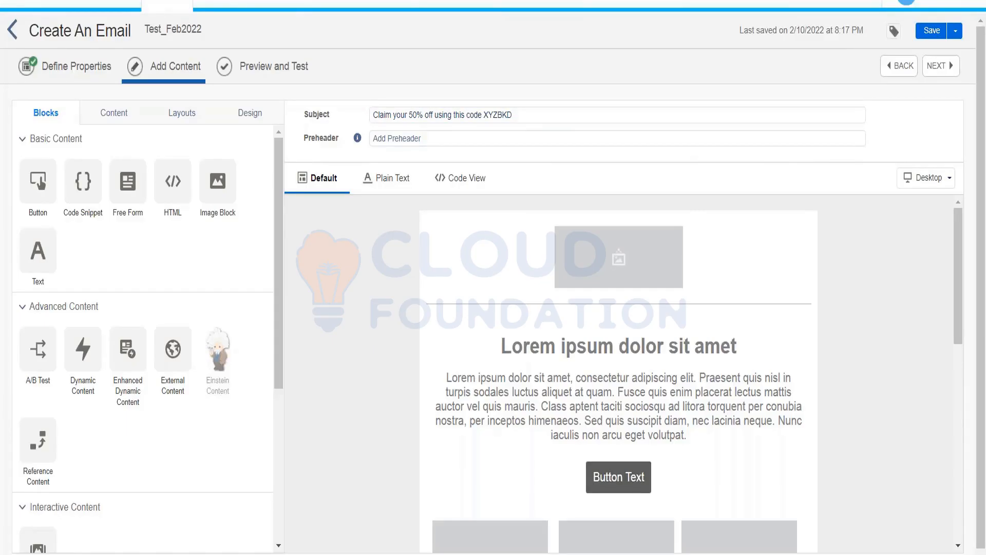
# Step: Enter the preheader text 'Offer only valid for two days'
pyautogui.click(430, 139)
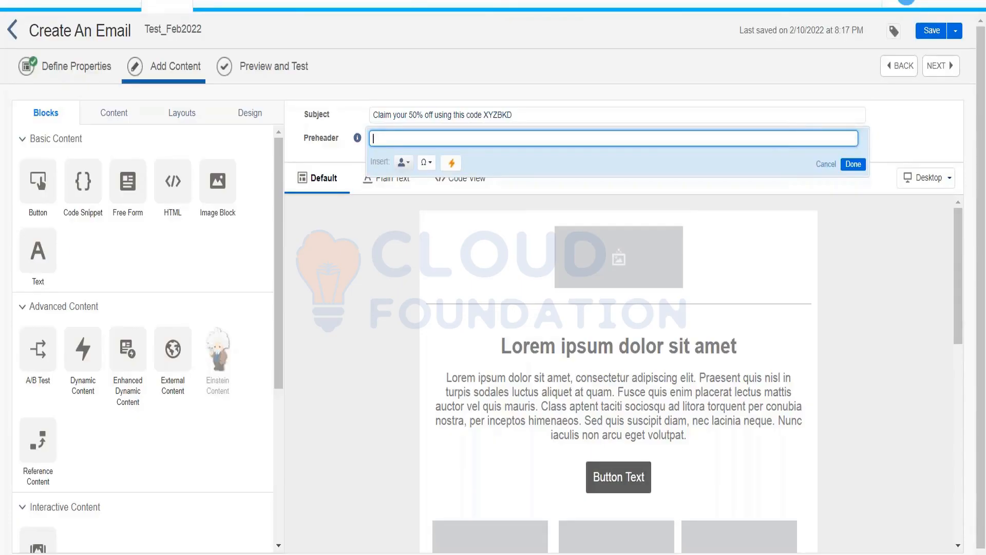
pyautogui.write('Offer only valid oor two days')
# Step: Confirm the preheader 'Offer only valid for two days' in the Preheader panel
pyautogui.click(865, 165)
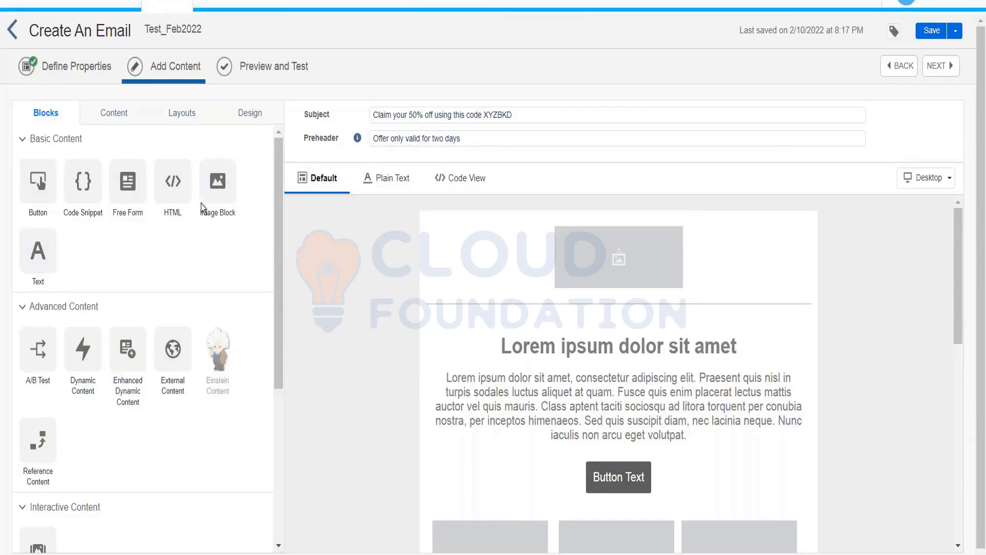
# Step: Add an image block at the top, delete the placeholder image block, and browse for an image
pyautogui.moveTo(211, 186); pyautogui.dragTo(584, 256)
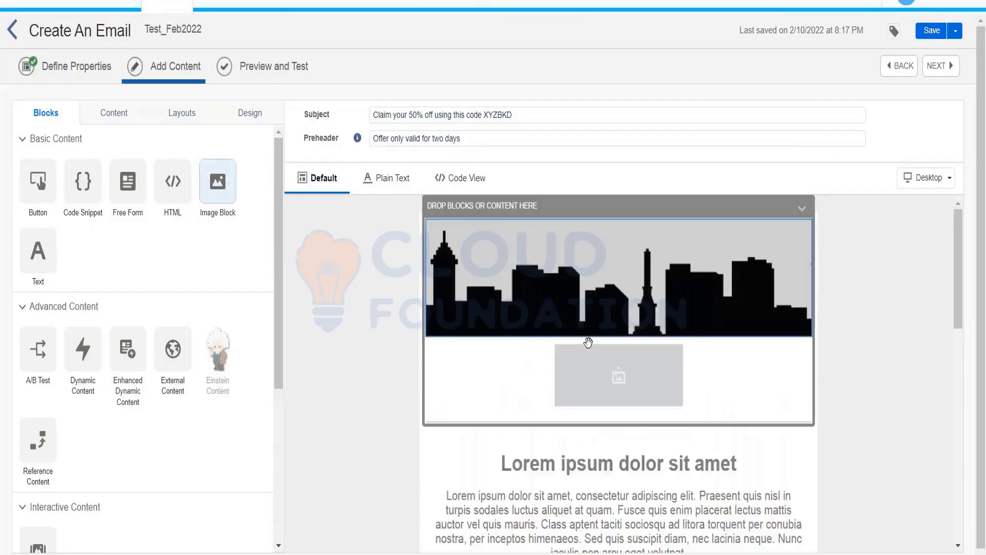
pyautogui.click(595, 373)
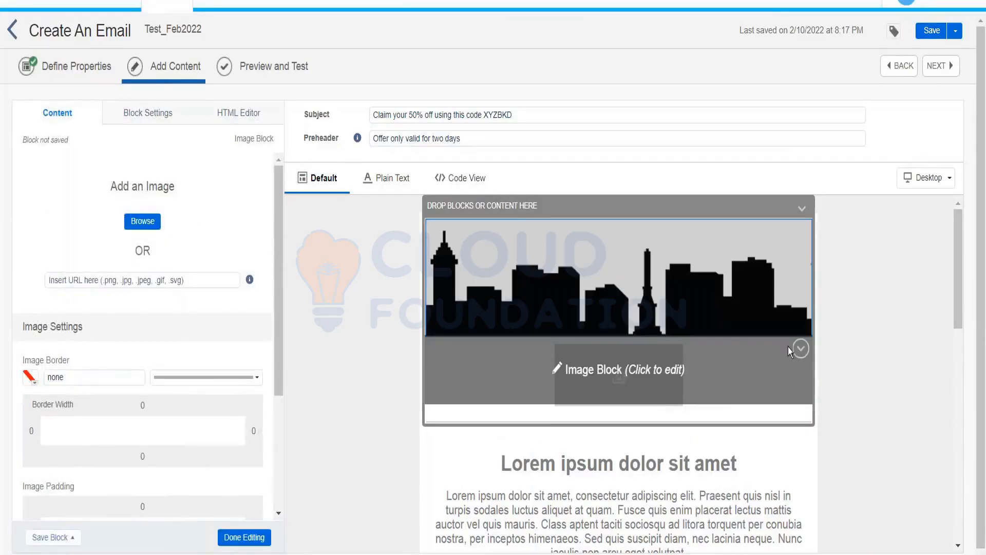
pyautogui.click(800, 349)
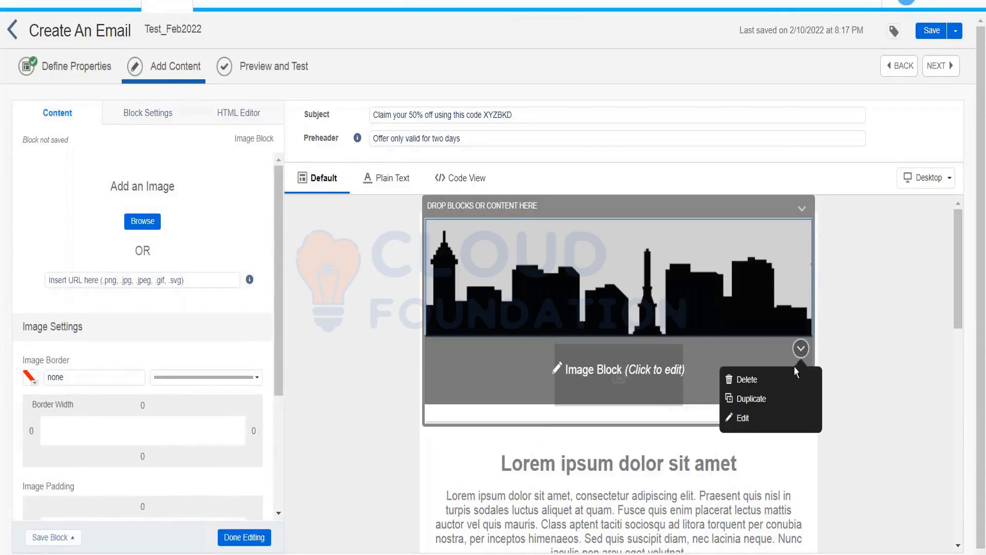
pyautogui.click(747, 379)
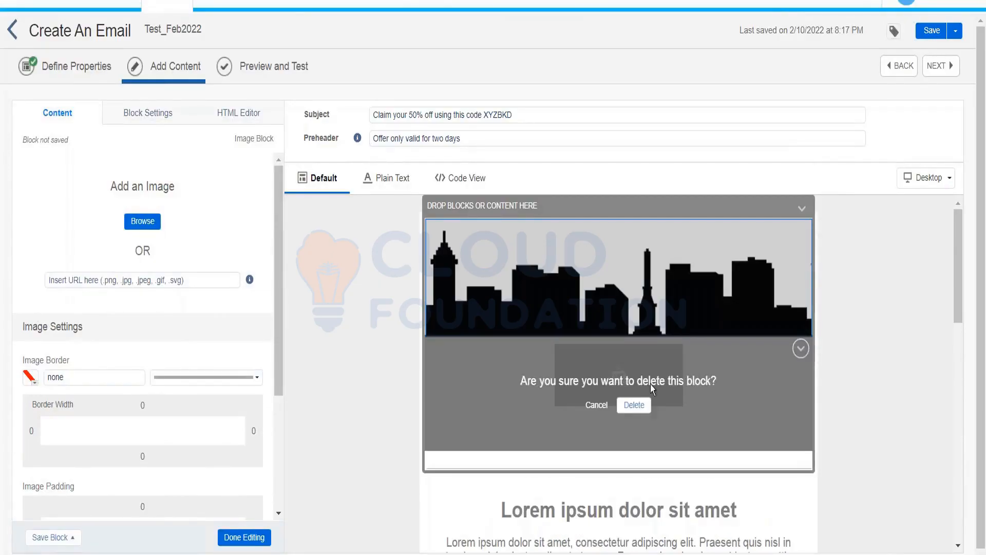
pyautogui.click(631, 405)
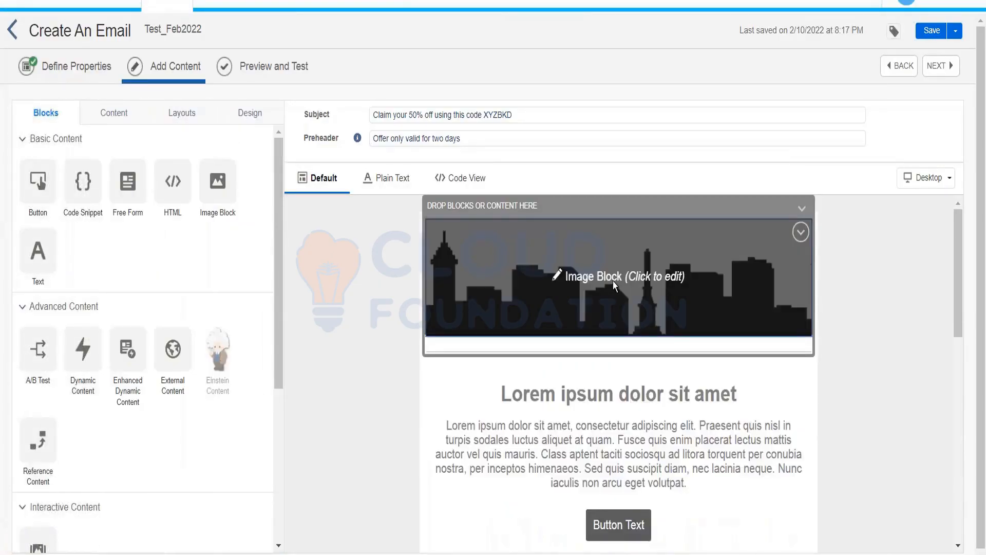
pyautogui.click(614, 285)
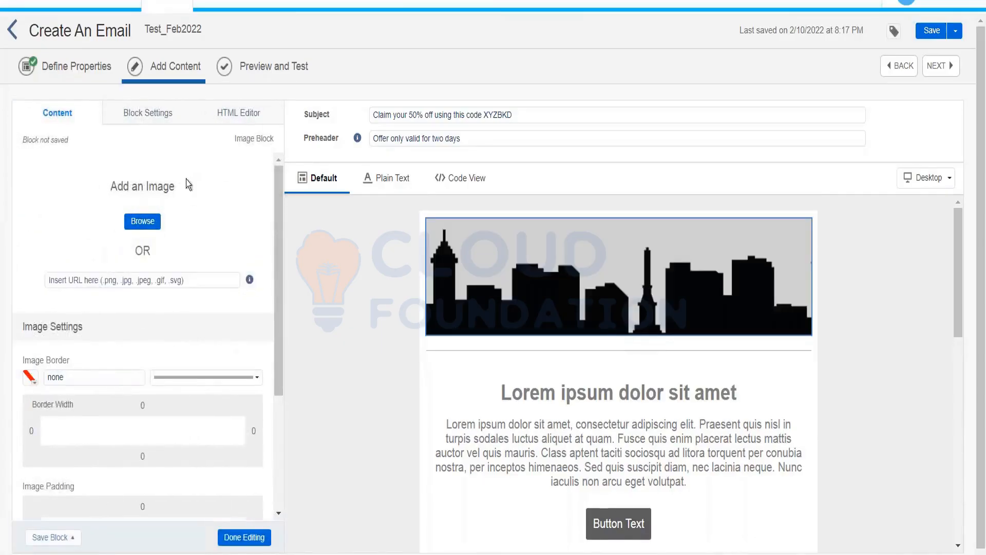
pyautogui.click(129, 227)
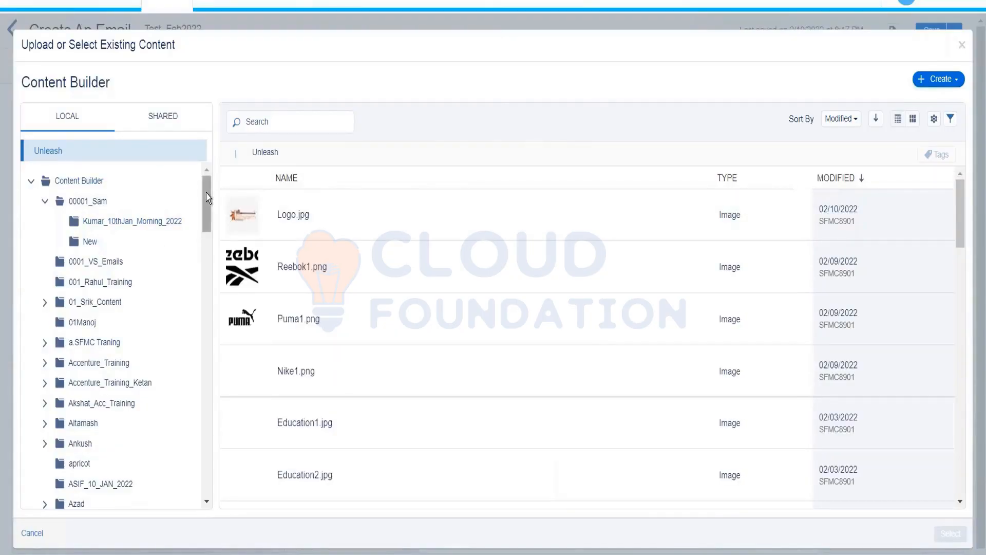
# Step: Insert Logo.jpg from the Kumar_10th_Feb folder into the top image block
pyautogui.moveTo(205, 193); pyautogui.dragTo(196, 260)
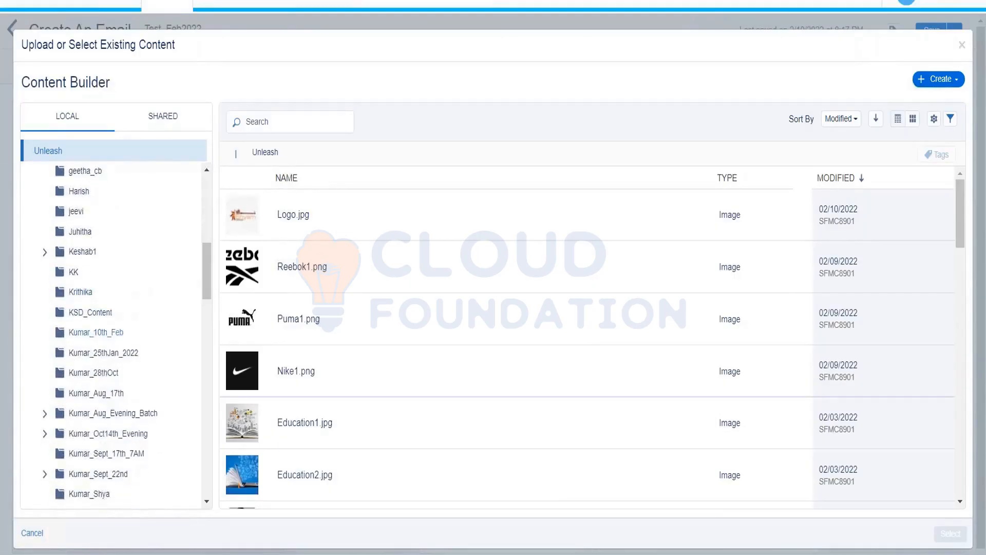
pyautogui.click(96, 332)
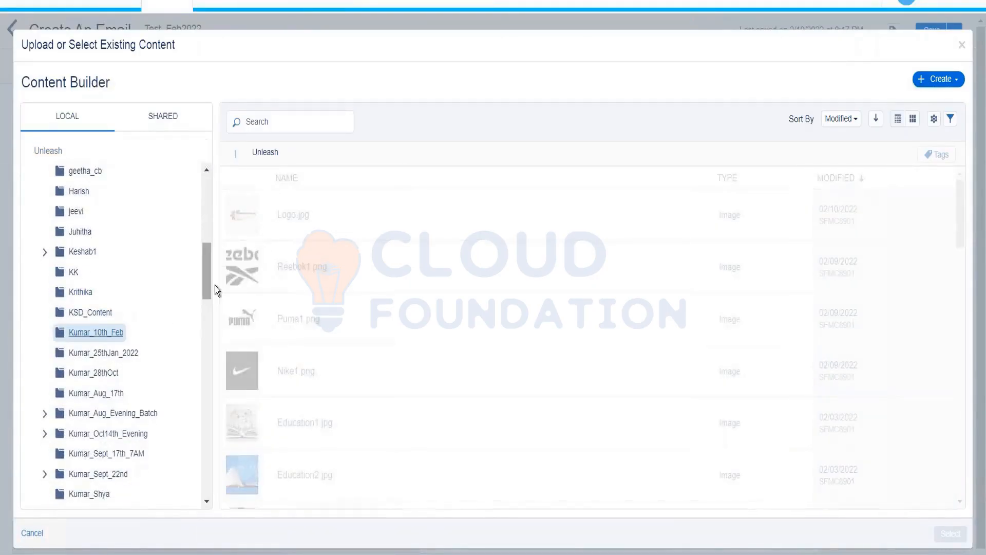
pyautogui.click(300, 228)
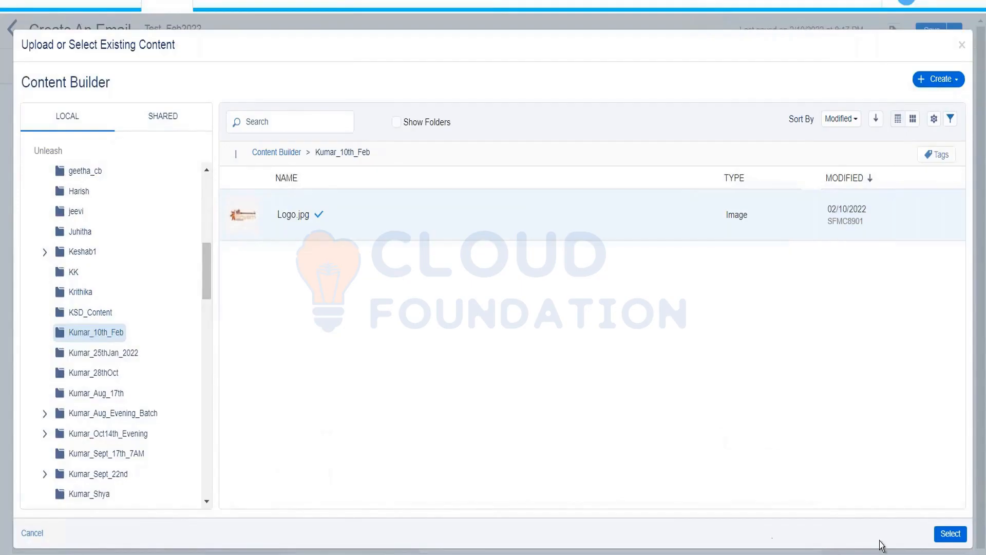
pyautogui.click(950, 534)
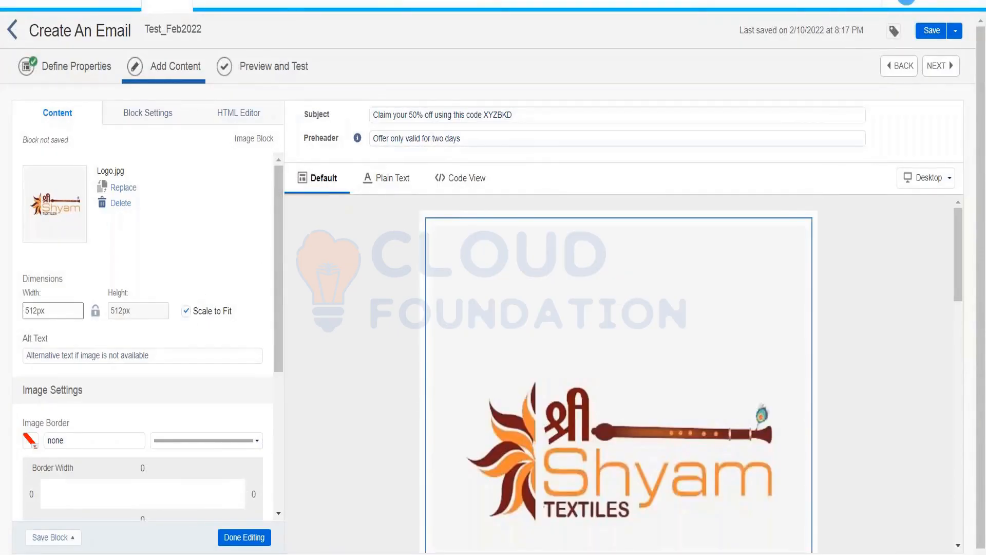
# Step: Turn off Scale to Fit and set the logo width to 200px, making it 200 × 200px
pyautogui.click(186, 312)
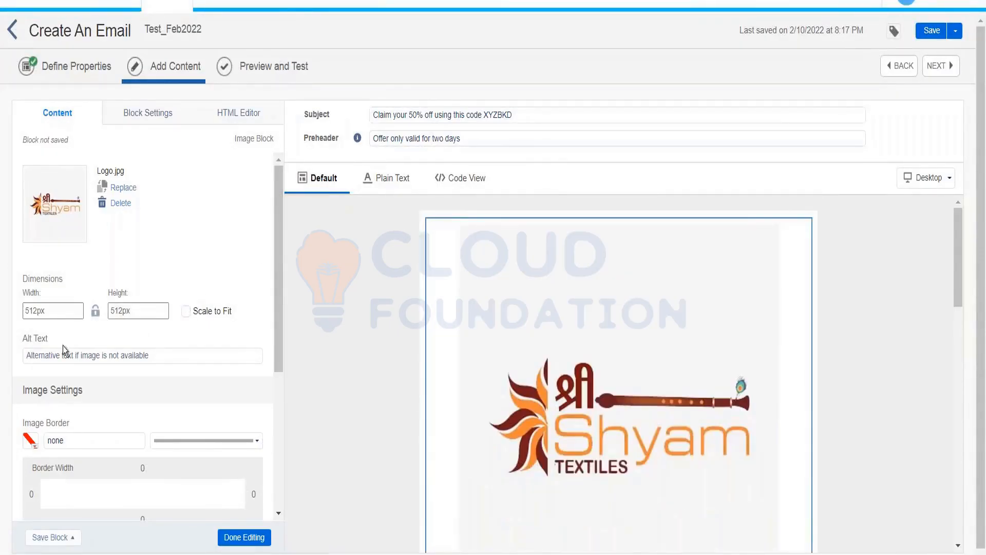
pyautogui.click(36, 310)
pyautogui.moveTo(37, 311); pyautogui.dragTo(25, 308)
pyautogui.write('200')
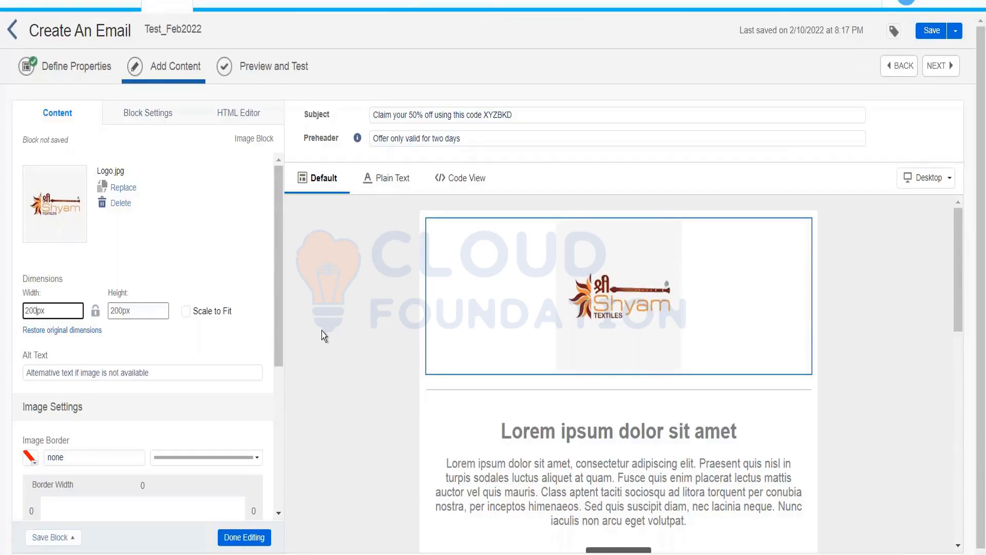
pyautogui.scroll(-3, 277, 262)
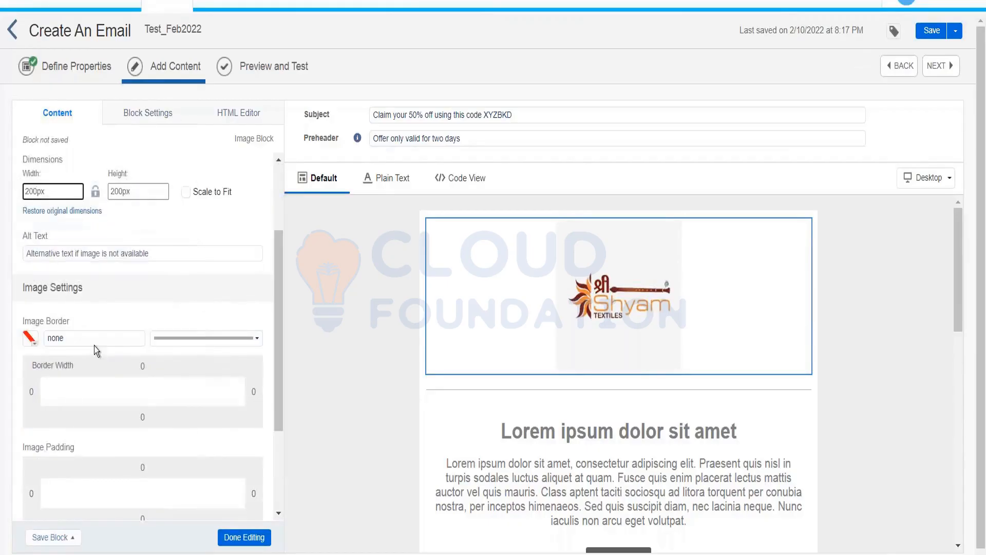
# Step: Raise the logo's border width to 3px, giving it a black #000000 border
pyautogui.click(139, 367)
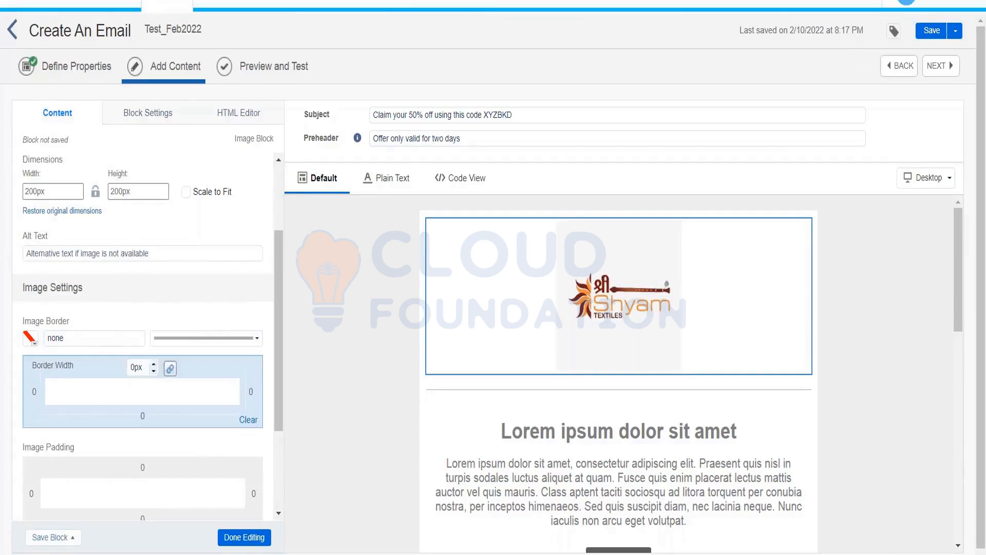
pyautogui.click(154, 365)
pyautogui.click(153, 365)
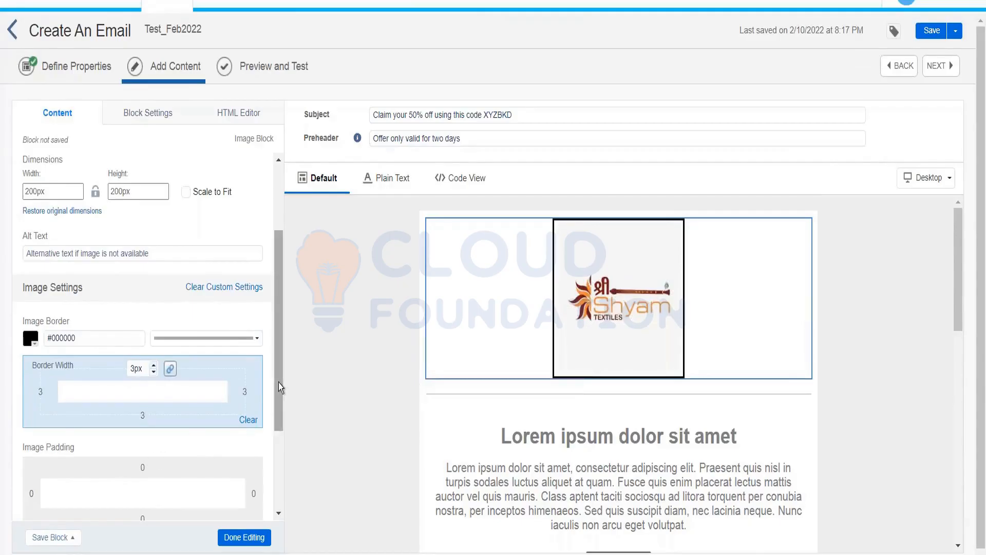
pyautogui.scroll(-3, 279, 415)
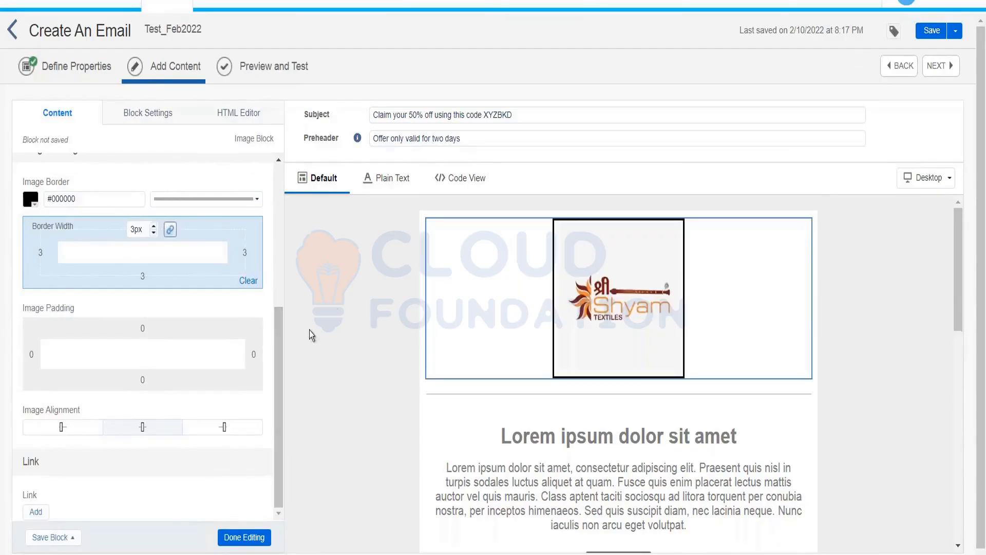
pyautogui.click(34, 513)
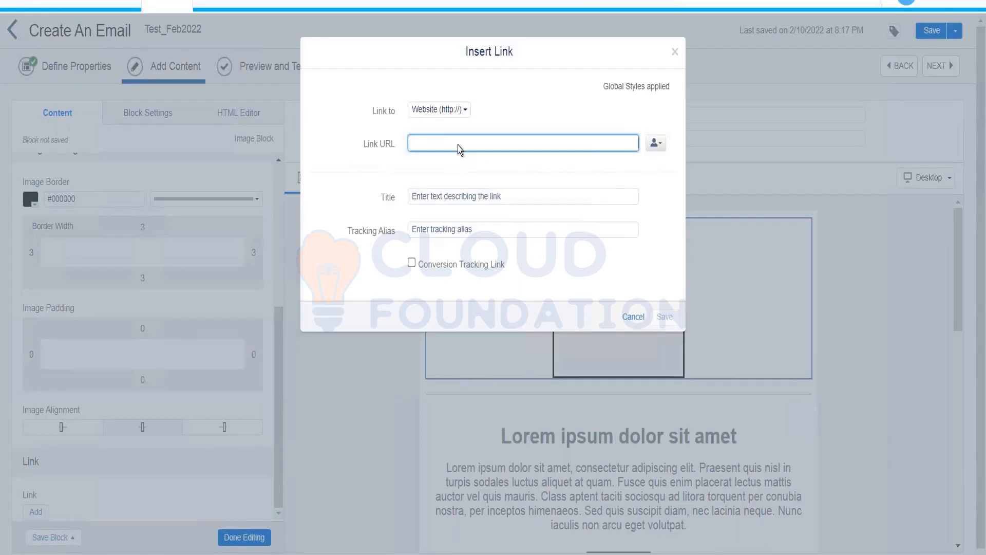
pyautogui.write('www.amazo')
pyautogui.write('in')
pyautogui.click(664, 317)
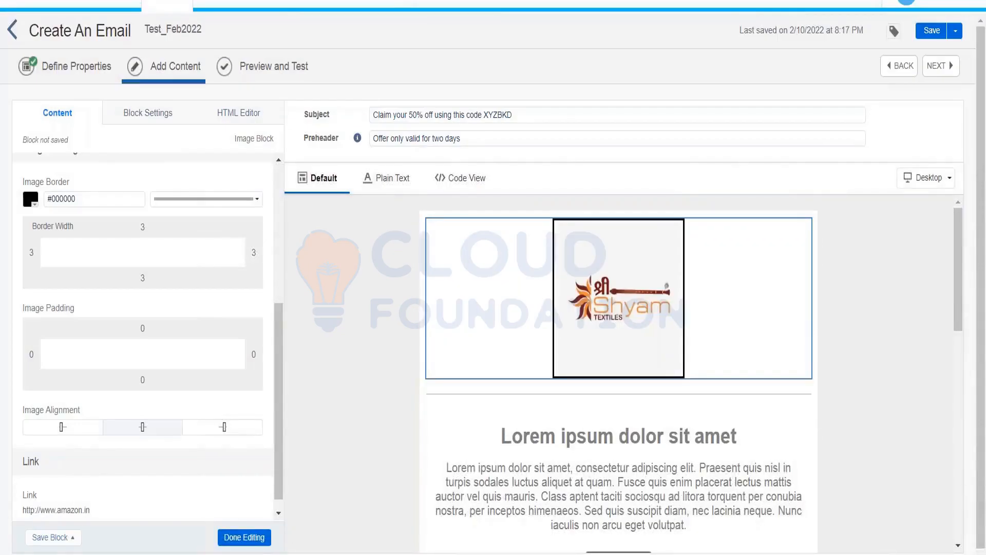
# Step: Switch to the logo block's Block Settings tab
pyautogui.click(139, 114)
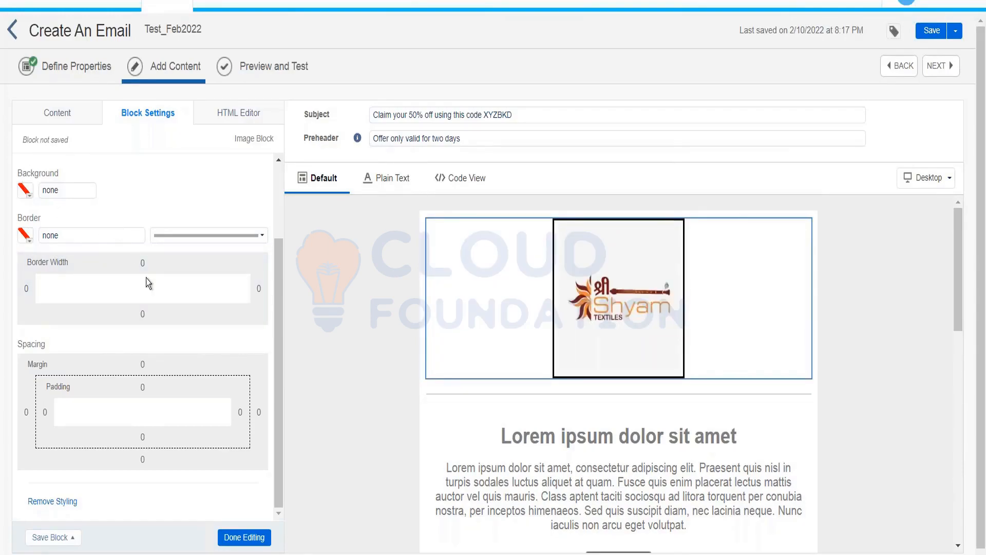
# Step: Check the block's border width setting, then view the logo block's HTML code
pyautogui.click(144, 312)
pyautogui.click(233, 112)
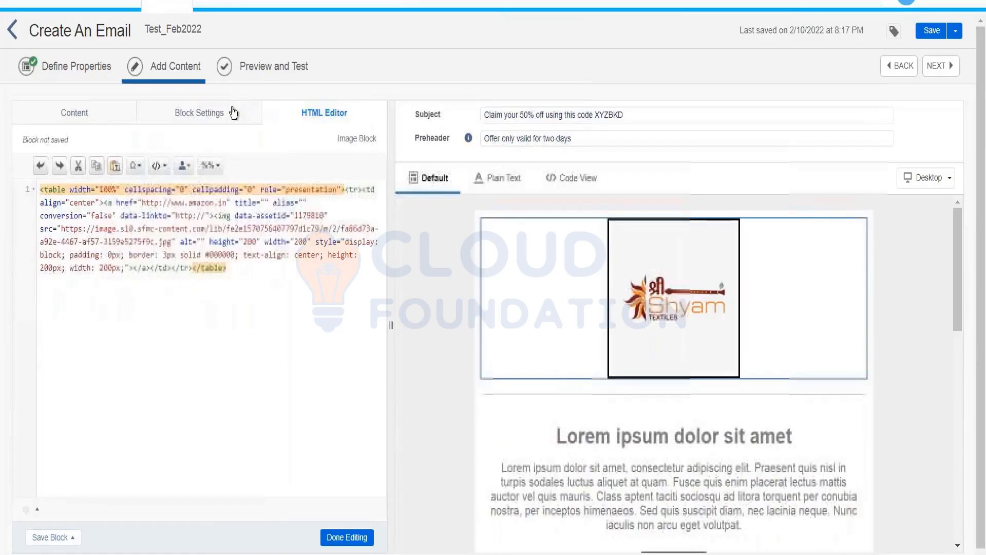
# Step: Review the logo block's HTML, highlighting the link, image source URL, table width and cellspacing
pyautogui.click(134, 242)
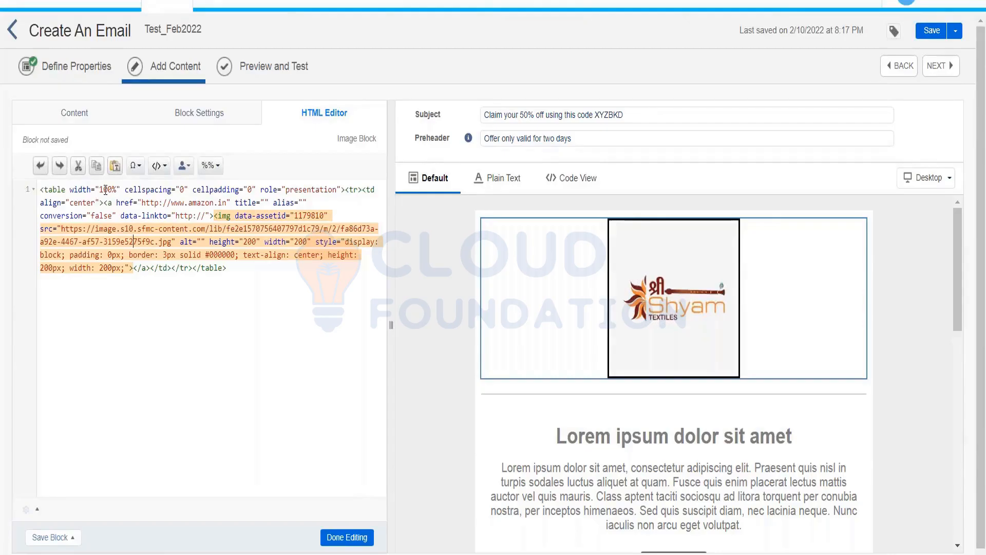
pyautogui.click(103, 190)
pyautogui.click(181, 190)
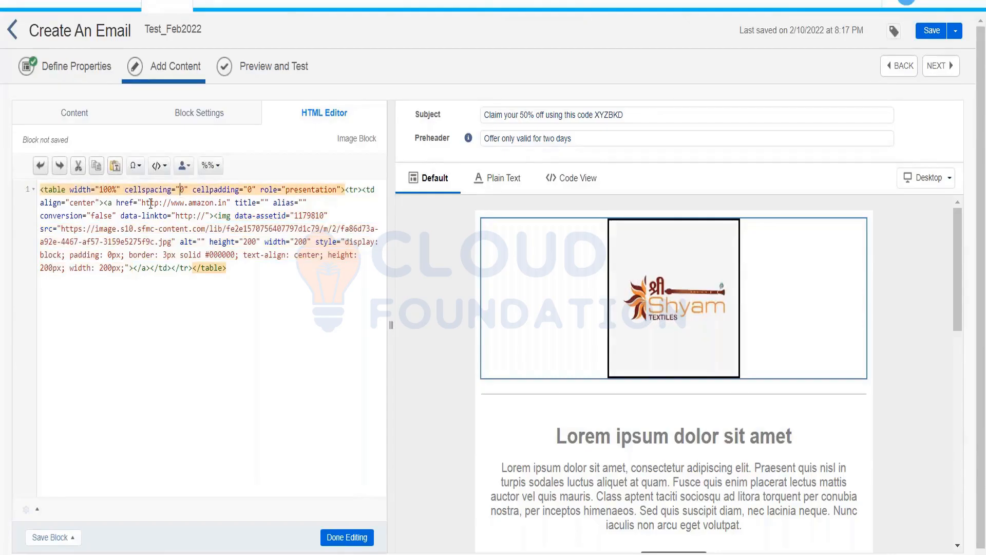
pyautogui.moveTo(143, 202); pyautogui.dragTo(229, 202)
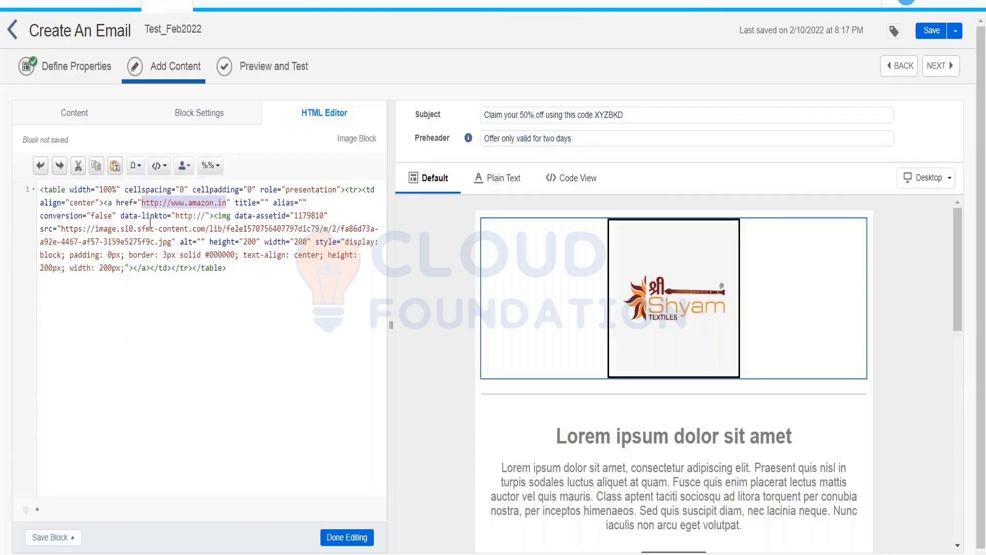
pyautogui.click(62, 228)
pyautogui.moveTo(61, 228); pyautogui.dragTo(170, 245)
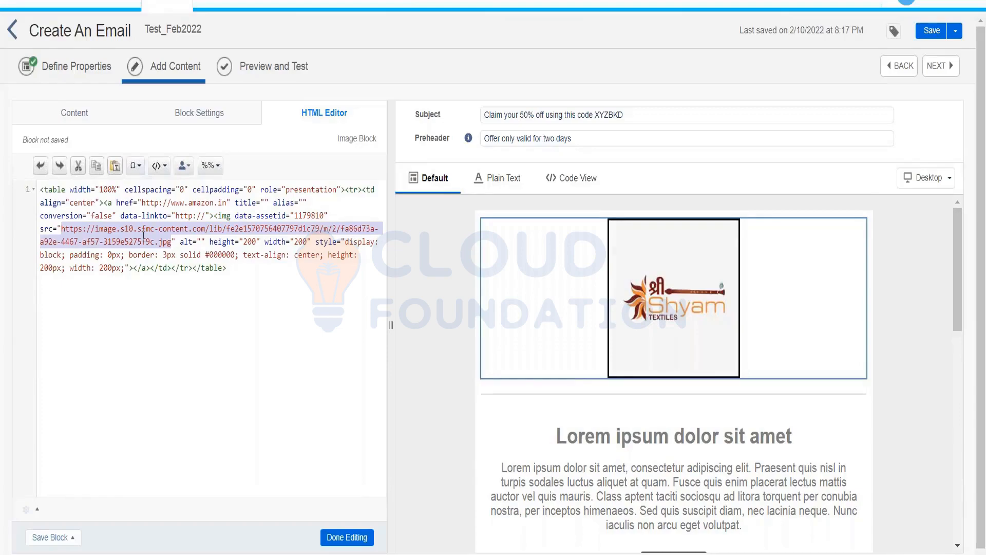
pyautogui.click(243, 246)
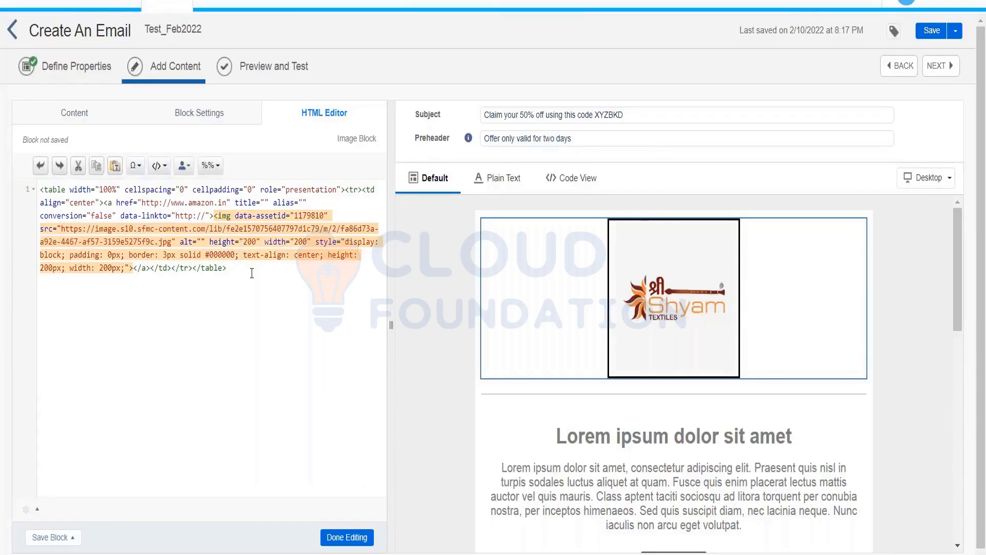
# Step: Change the img tag's height from 200 to 300 and finish editing the logo block
pyautogui.press('Delete')
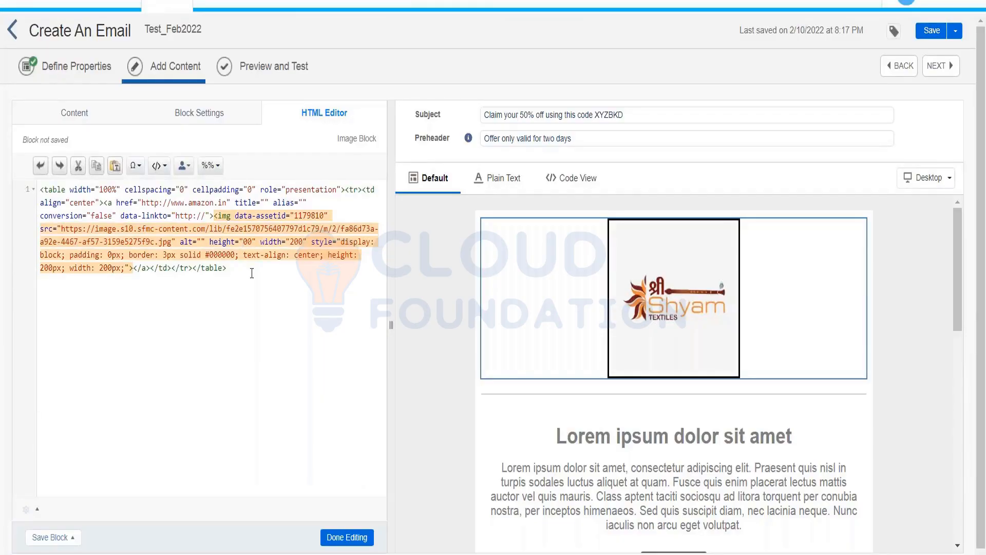
pyautogui.write('3')
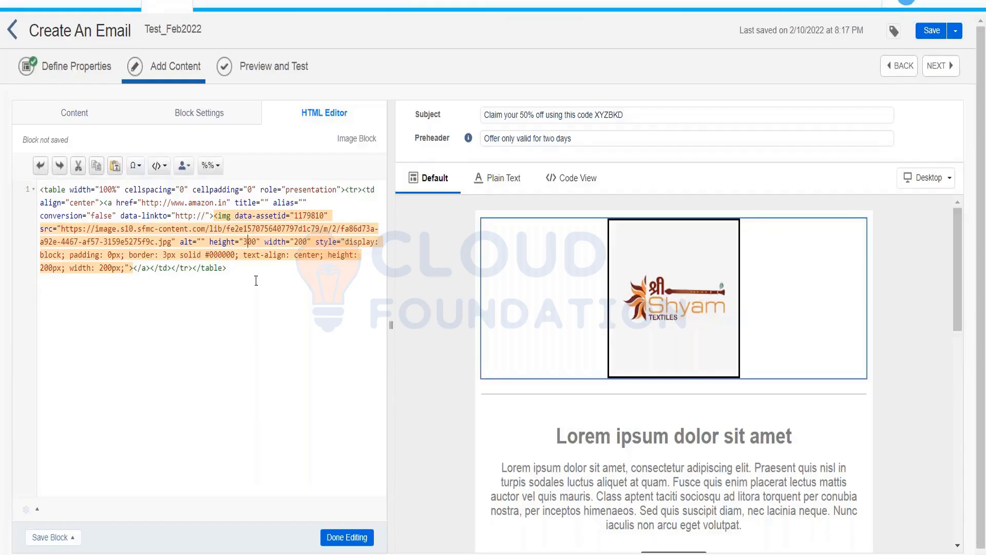
pyautogui.click(346, 536)
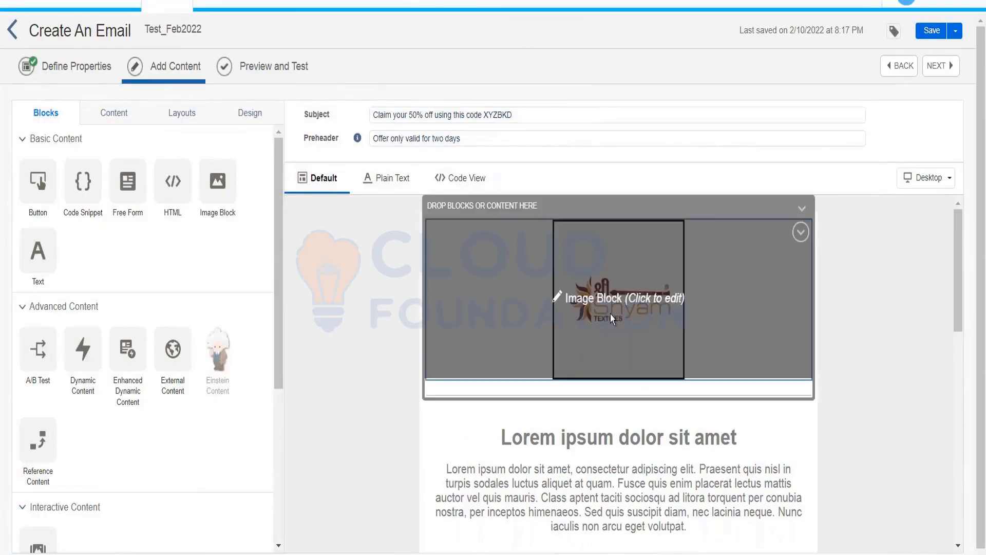
# Step: Check the logo's HTML in a widened panel, confirming 200px width and 300px height
pyautogui.click(588, 302)
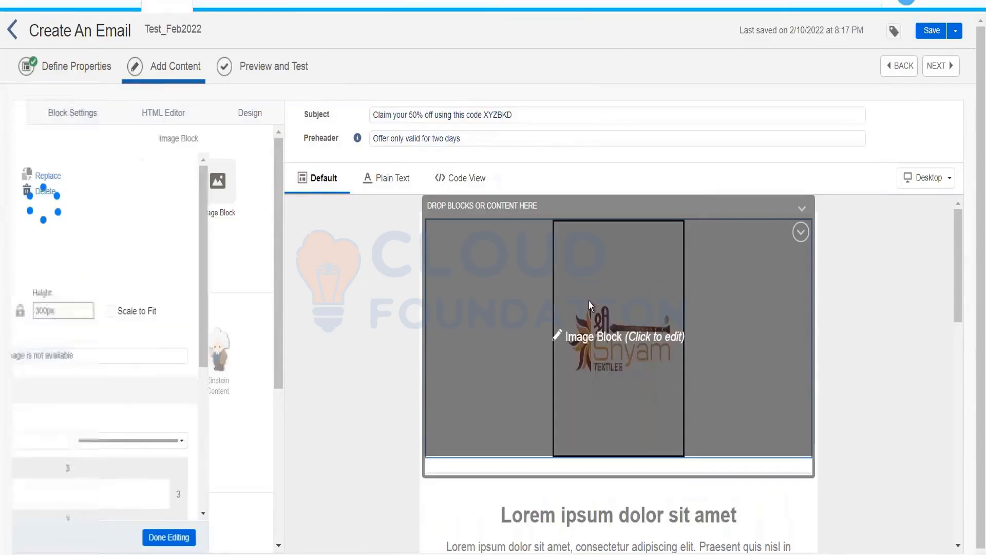
pyautogui.click(251, 116)
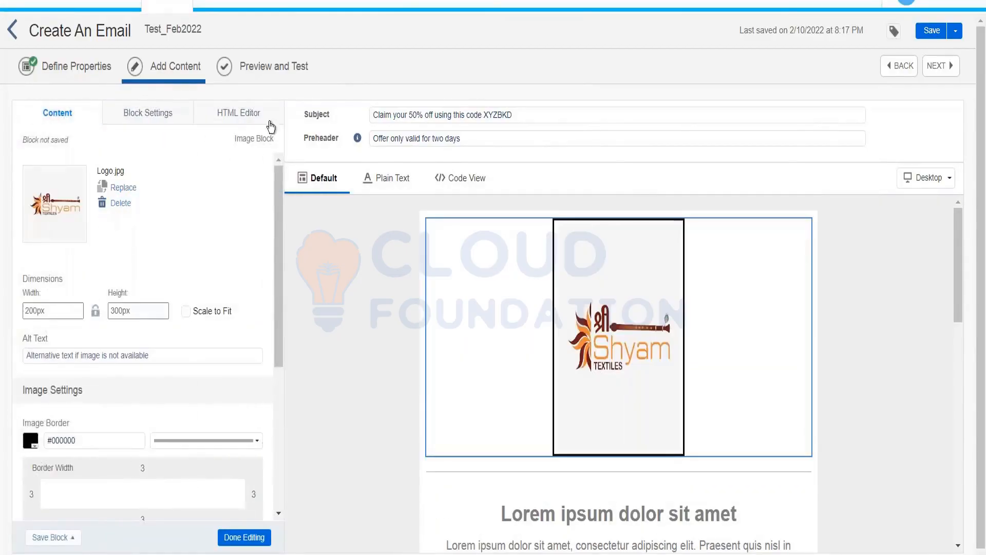
pyautogui.moveTo(300, 140); pyautogui.dragTo(409, 416)
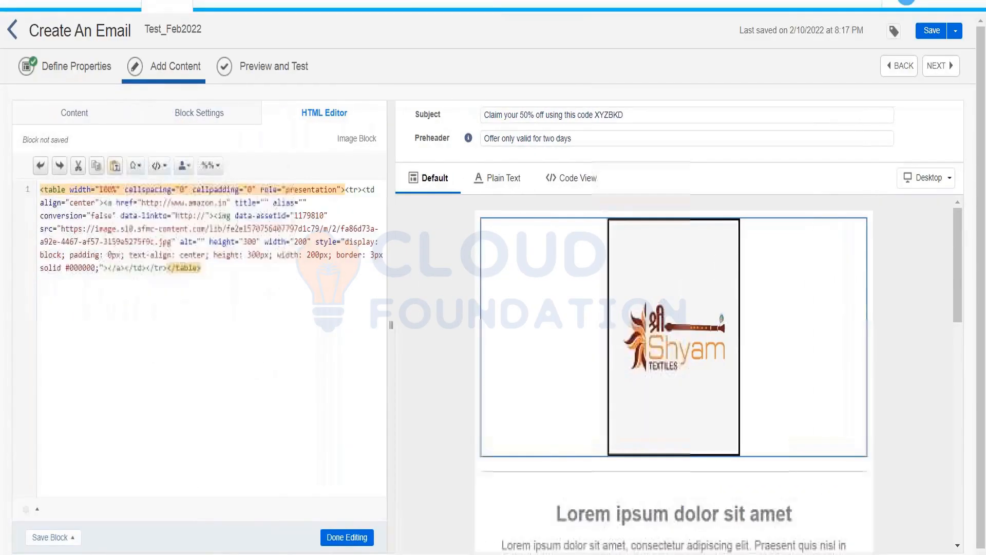
pyautogui.click(410, 425)
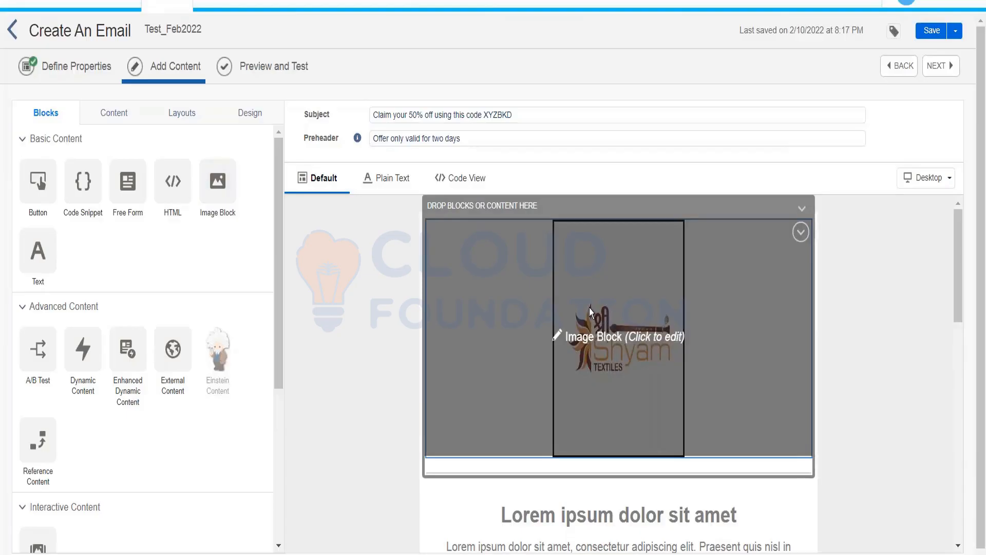
# Step: Edit the logo's inline style height from 300px to 200px and apply it
pyautogui.click(587, 308)
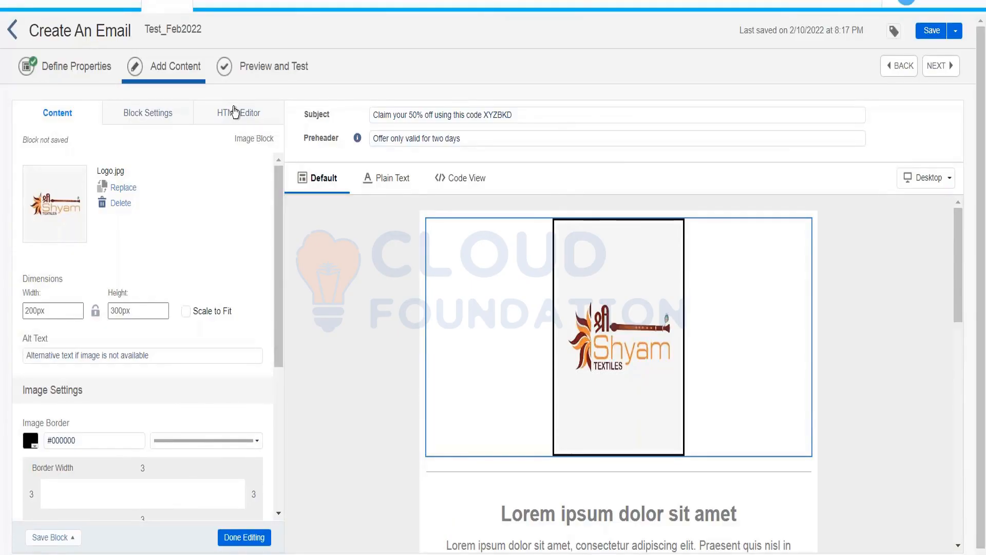
pyautogui.click(234, 112)
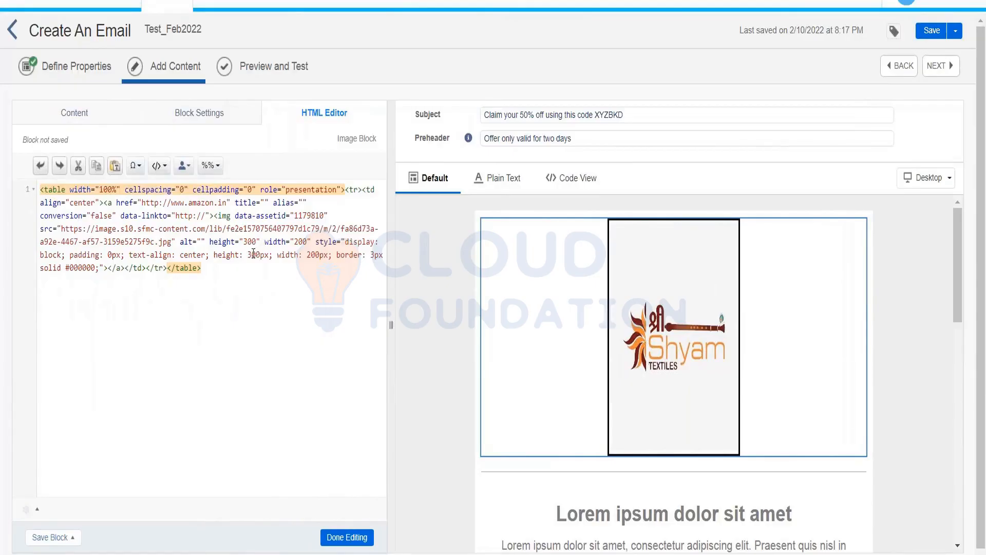
pyautogui.click(253, 254)
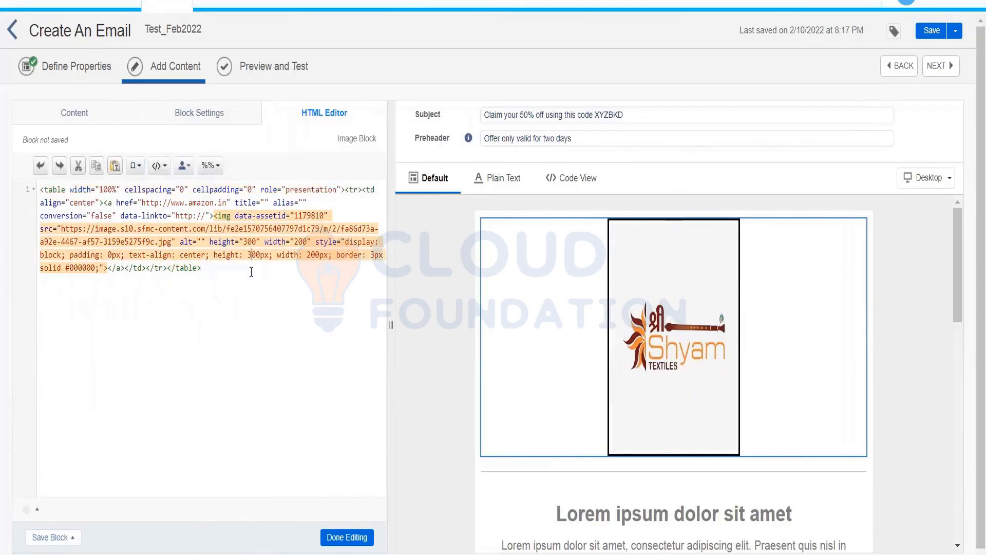
pyautogui.press('BackSpace')
pyautogui.write('2')
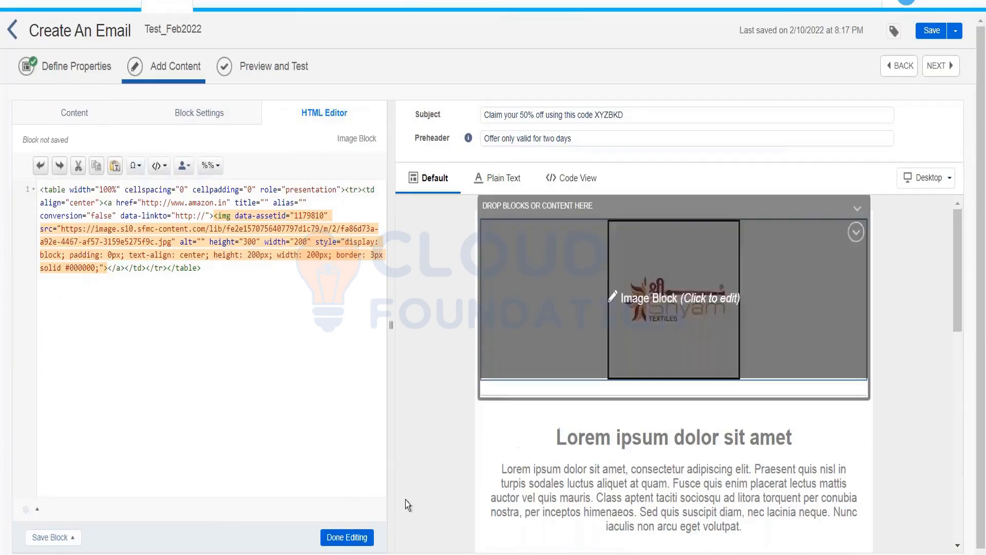
pyautogui.click(362, 544)
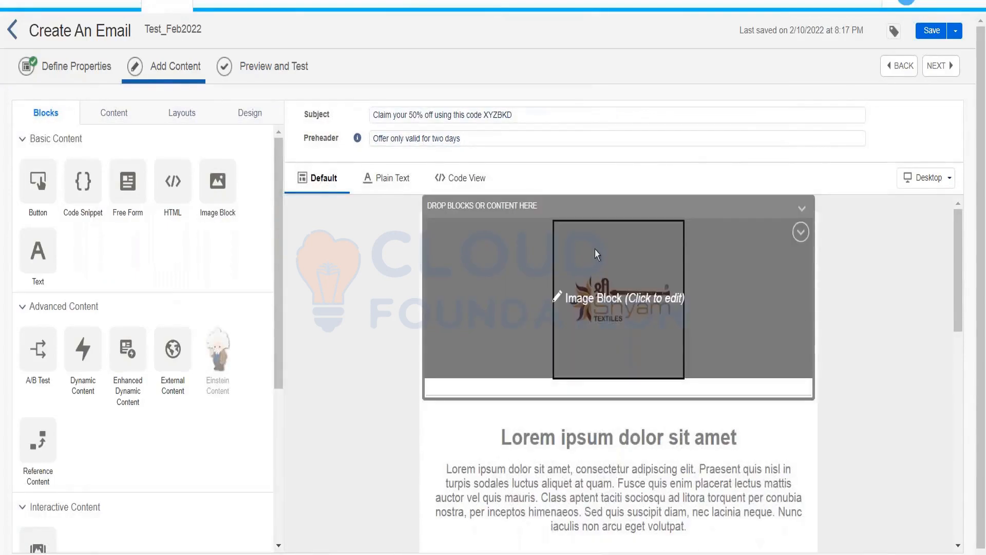
# Step: Reopen the logo block, open and dismiss the image Replace window, and finish editing
pyautogui.click(594, 249)
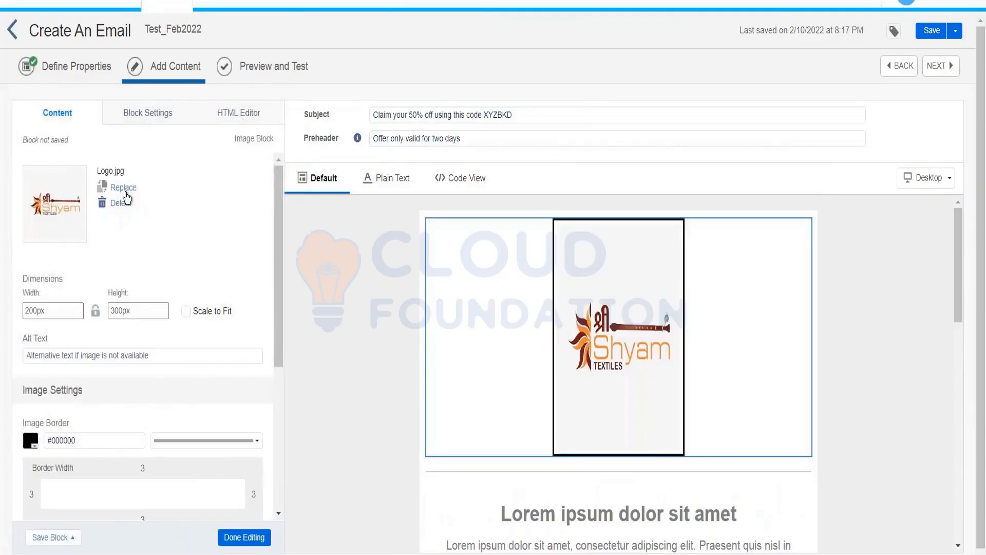
pyautogui.click(123, 188)
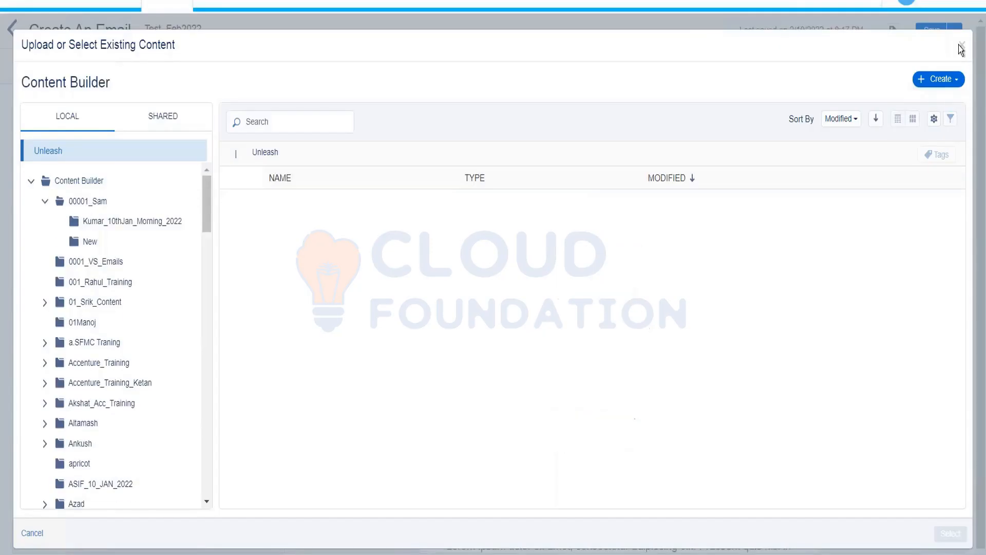
pyautogui.click(961, 48)
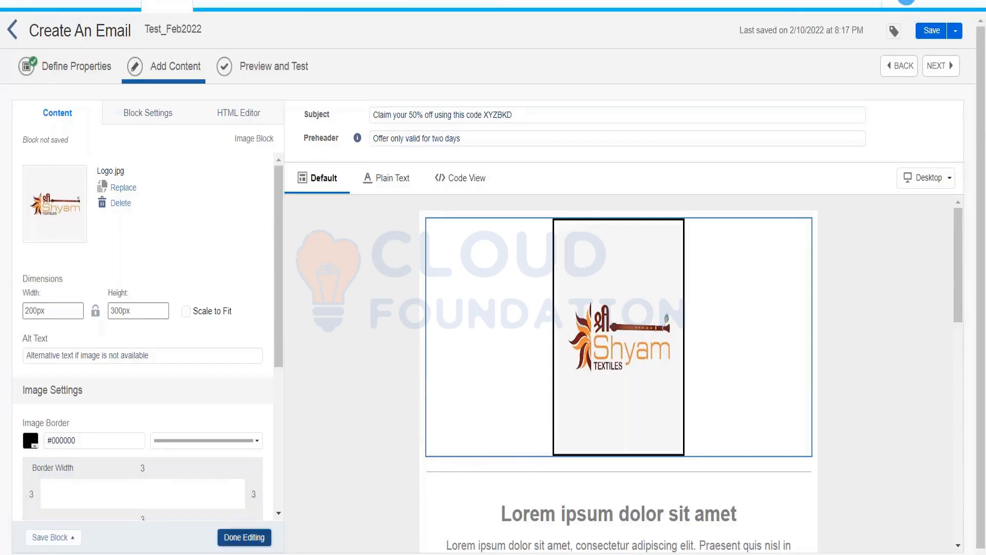
pyautogui.click(244, 536)
pyautogui.moveTo(957, 221); pyautogui.dragTo(957, 246)
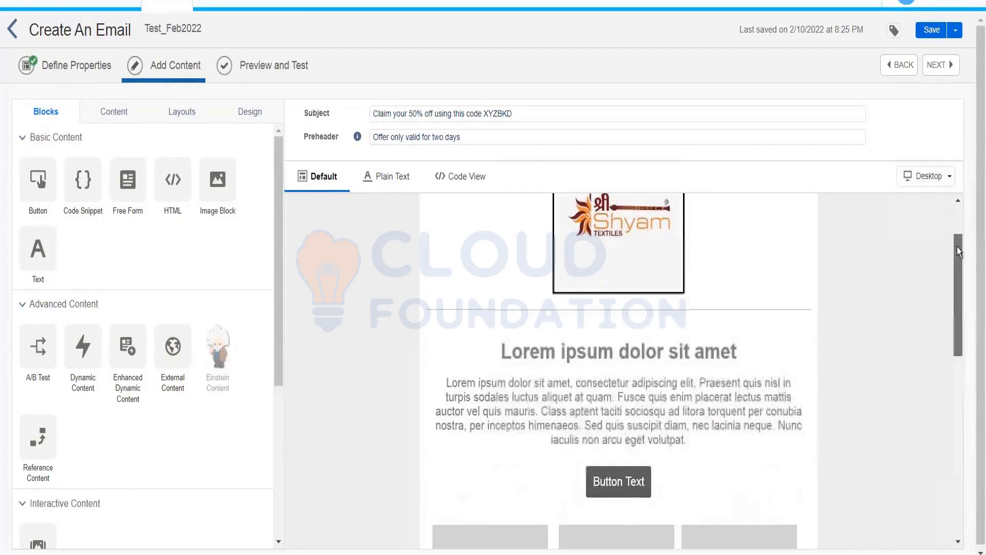
# Step: Add a text block under the logo reading 'Welcome to the organization!'
pyautogui.click(632, 387)
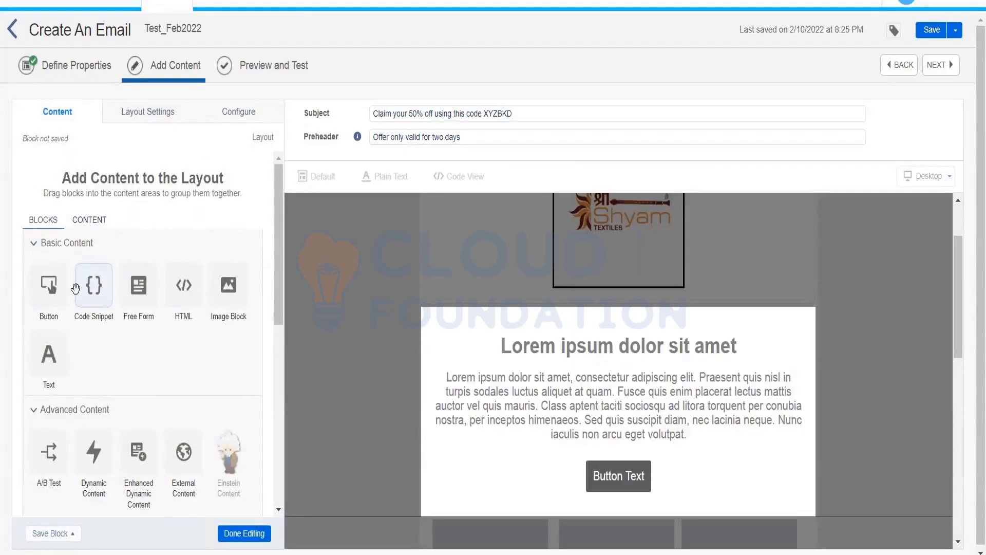
pyautogui.click(247, 533)
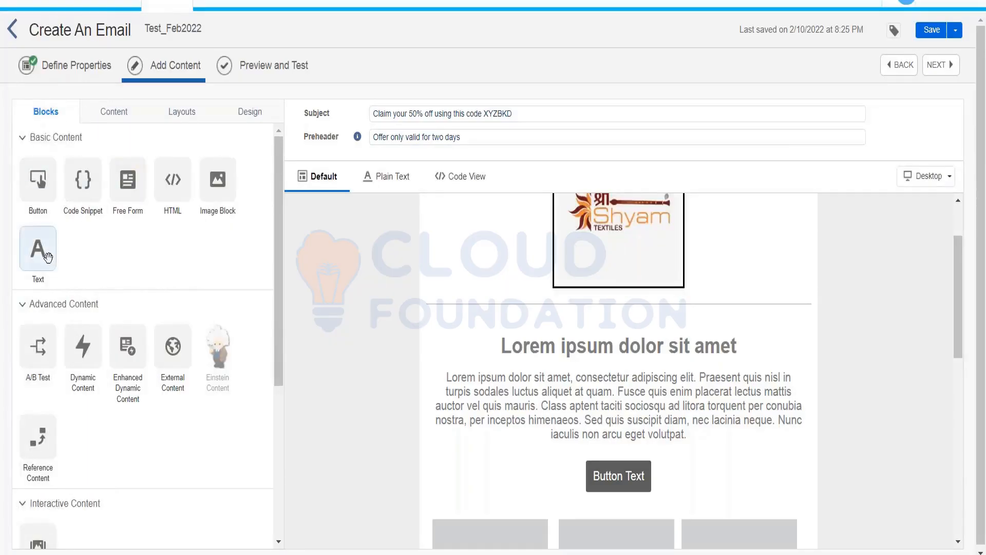
pyautogui.moveTo(47, 256); pyautogui.dragTo(493, 343)
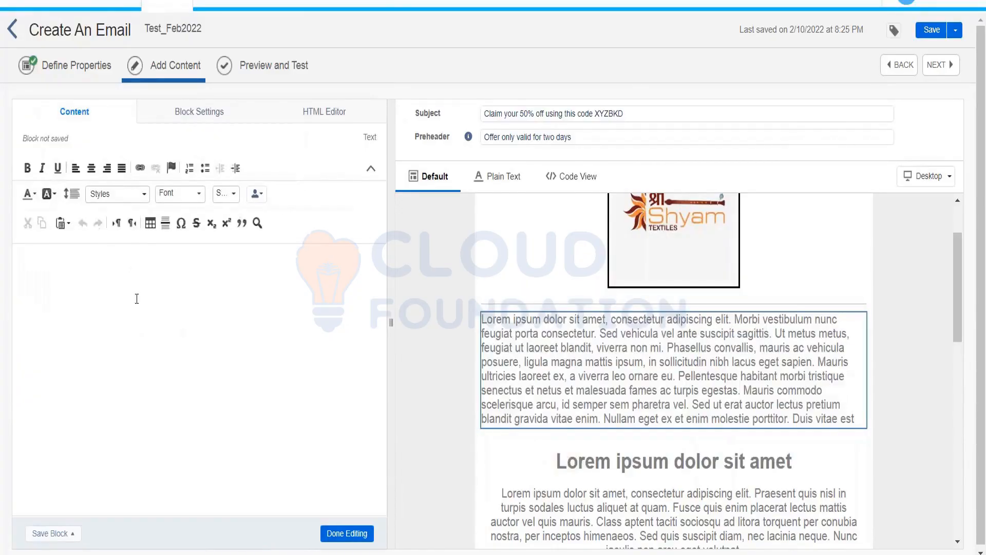
pyautogui.click(136, 298)
pyautogui.write('Wel')
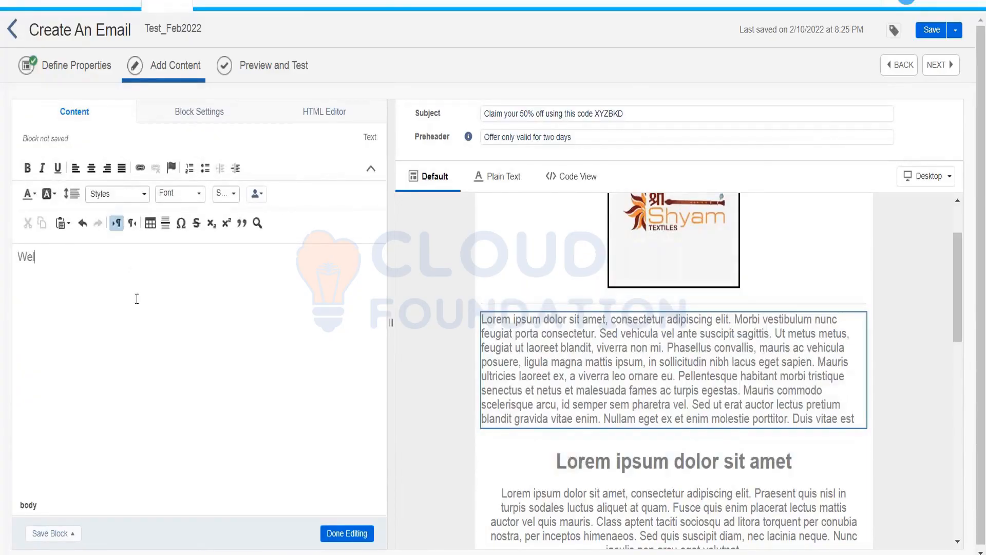
pyautogui.write('come to the')
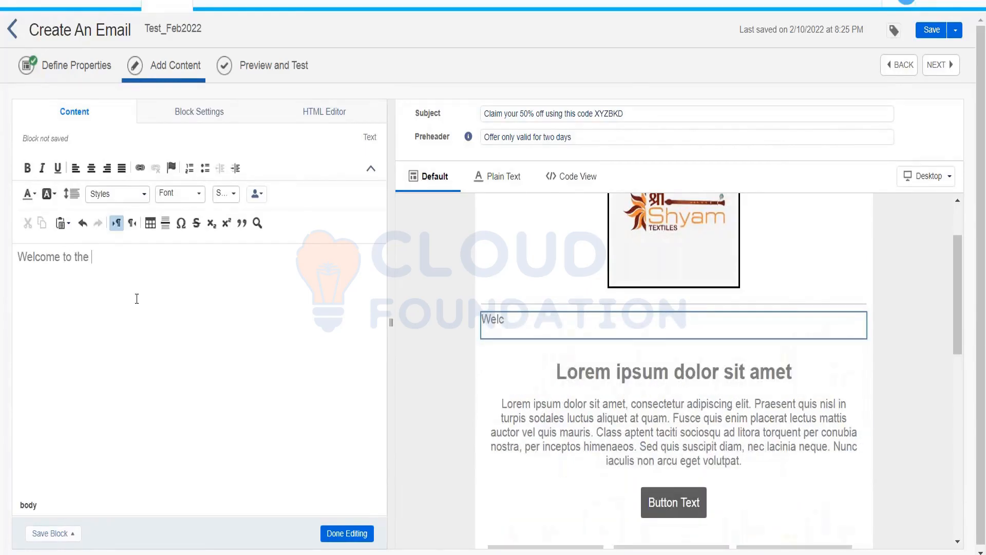
pyautogui.write(' organ')
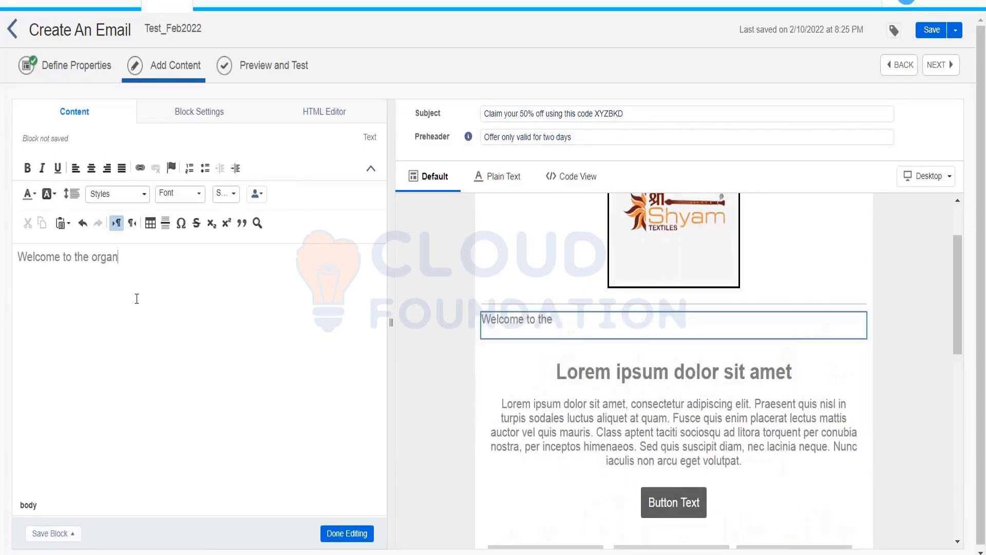
pyautogui.write('ization!')
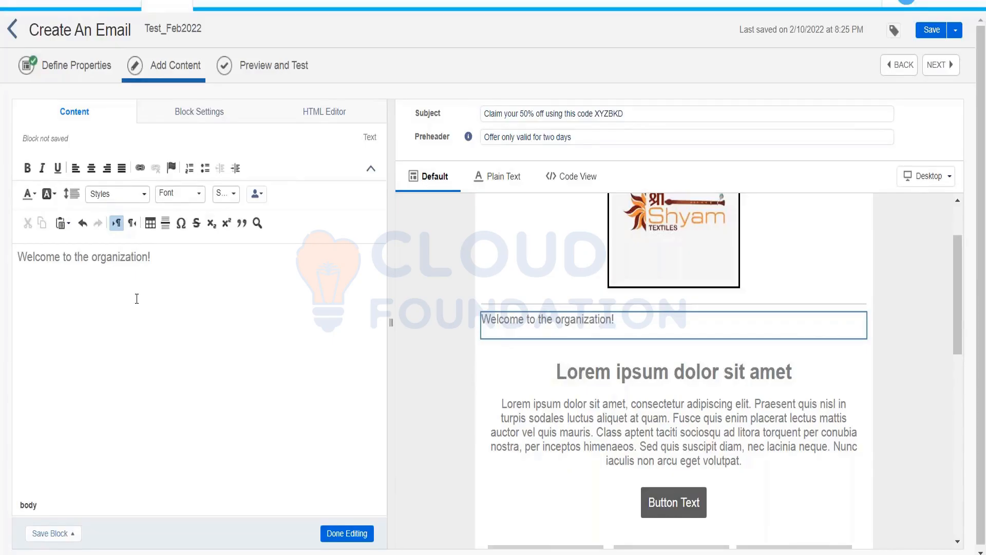
# Step: Make the welcome line centred, size 20 and bold
pyautogui.hotkey('ctrl', 'a')
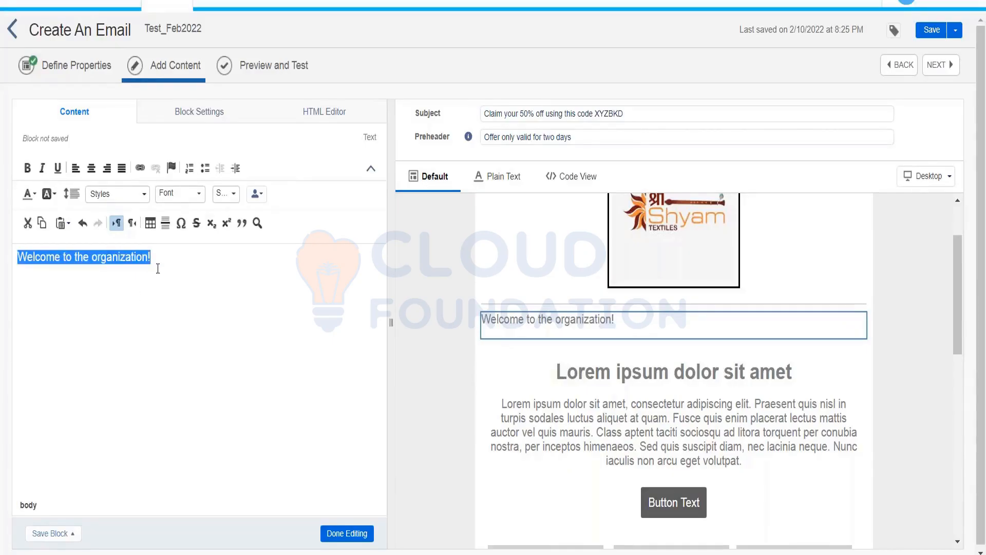
pyautogui.click(91, 169)
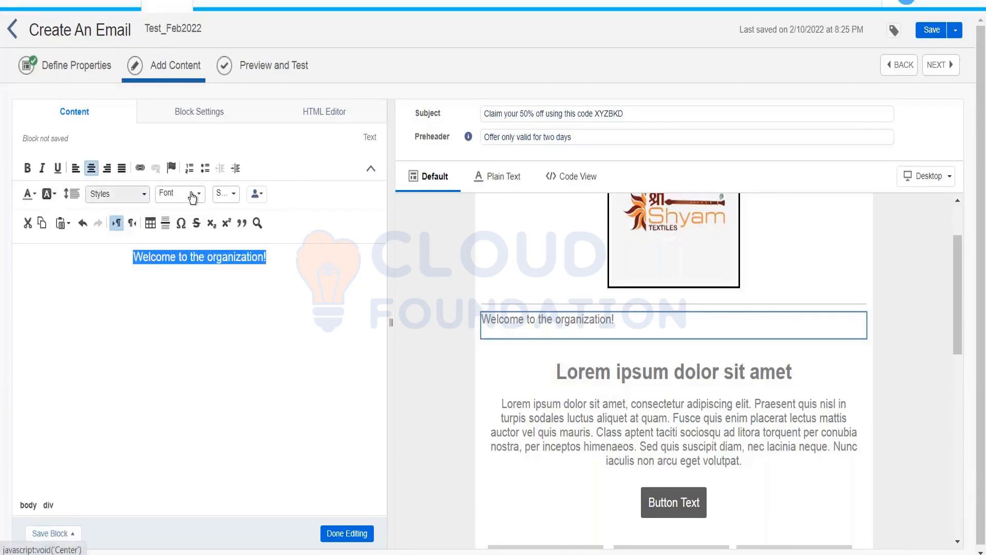
pyautogui.click(226, 195)
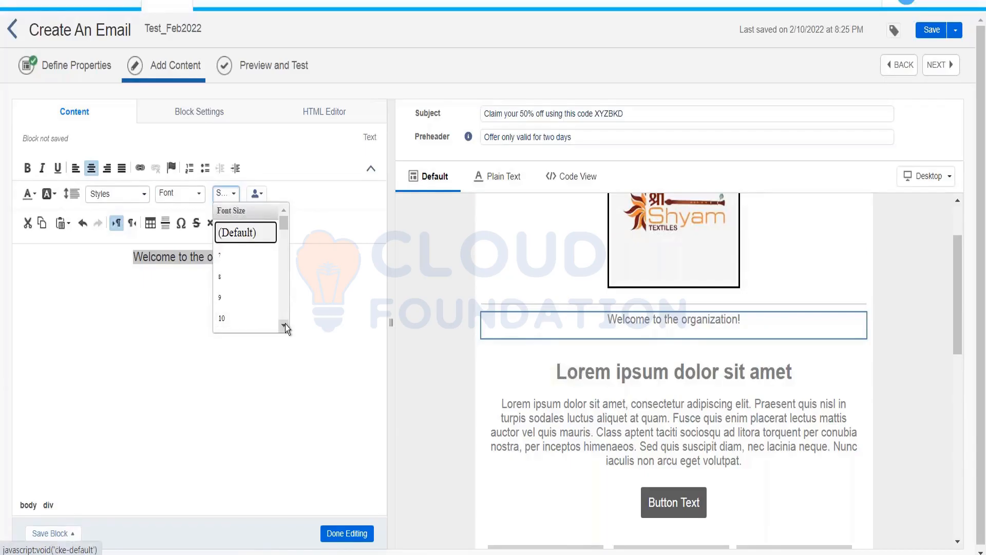
pyautogui.click(284, 325)
pyautogui.rightClick(285, 324)
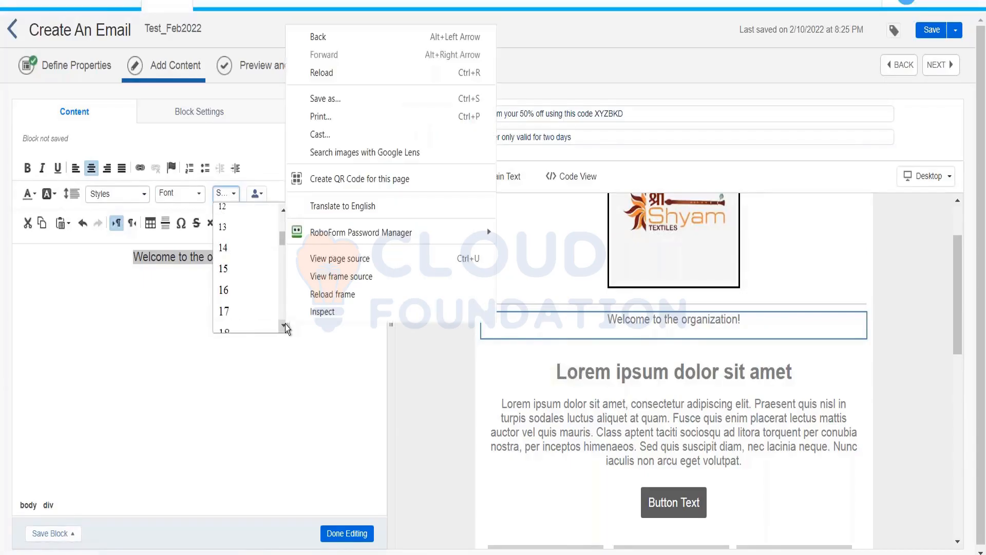
pyautogui.click(285, 325)
pyautogui.click(285, 325)
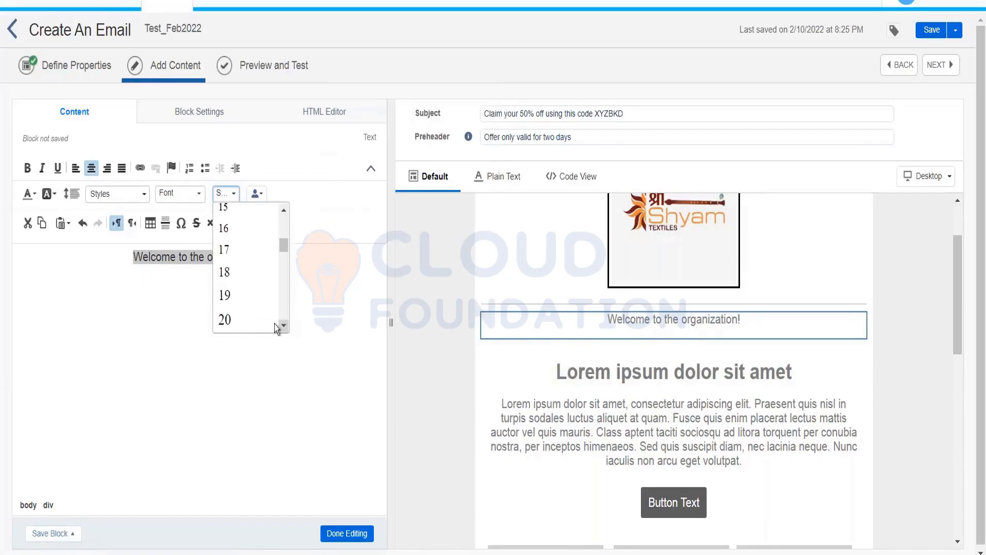
pyautogui.click(247, 322)
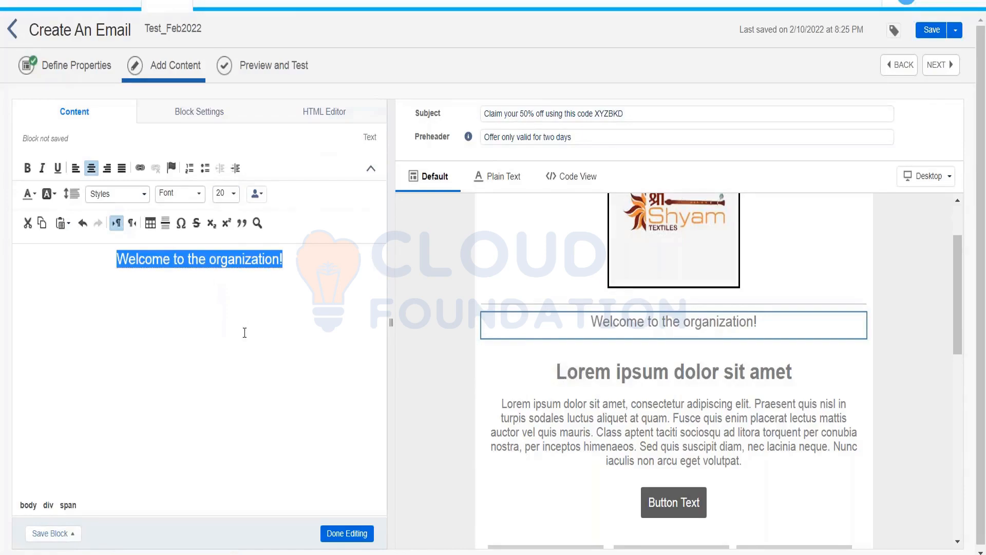
pyautogui.hotkey('ctrl', 'b')
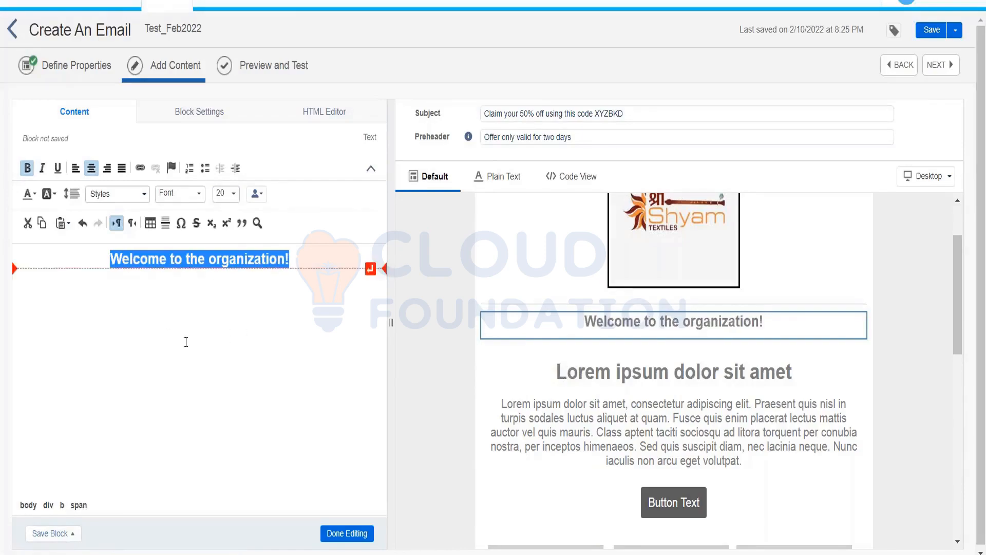
pyautogui.click(185, 340)
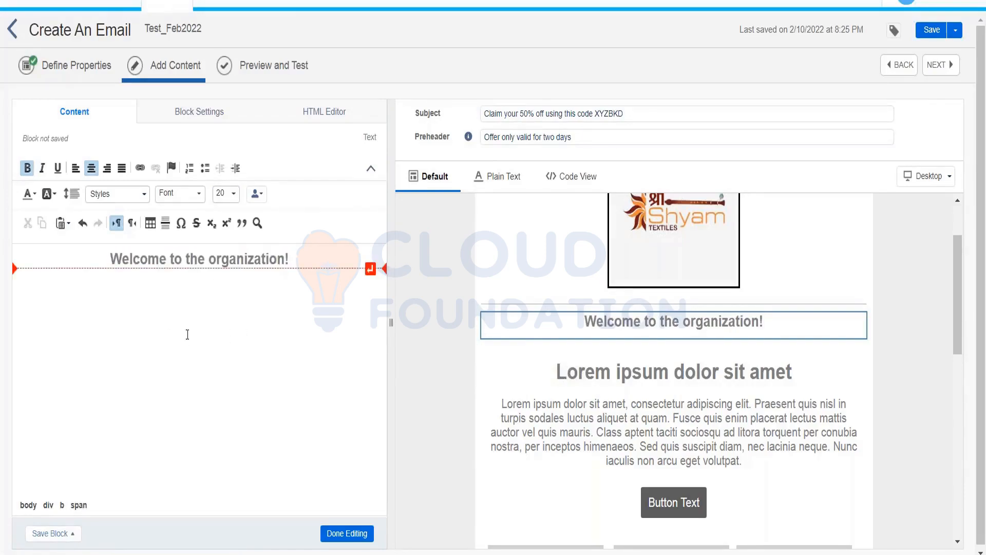
# Step: Inspect the welcome heading's HTML code and finish editing it
pyautogui.tripleClick(299, 263)
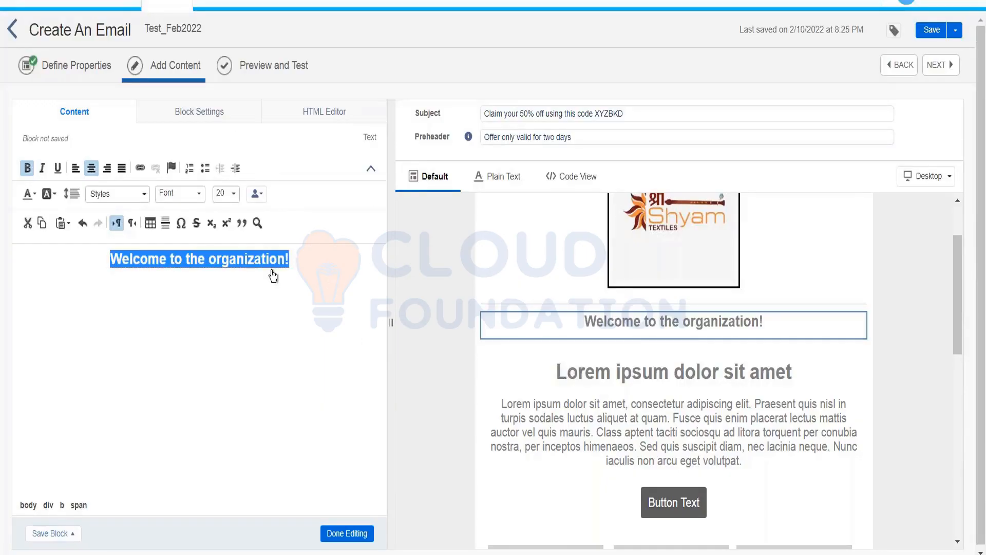
pyautogui.click(324, 112)
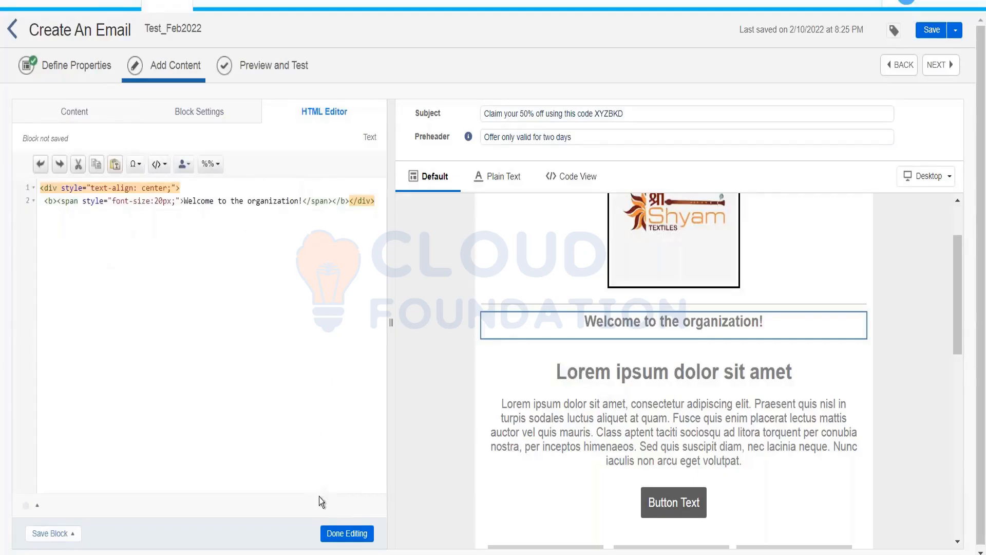
pyautogui.click(347, 533)
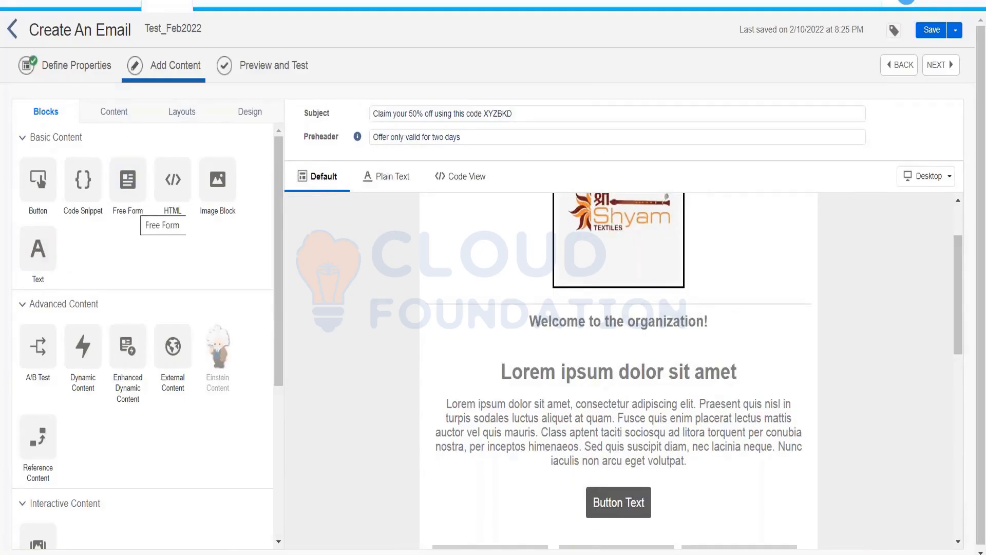
# Step: Drop a Free Form block under the welcome heading and close its editor
pyautogui.moveTo(127, 183); pyautogui.dragTo(583, 333)
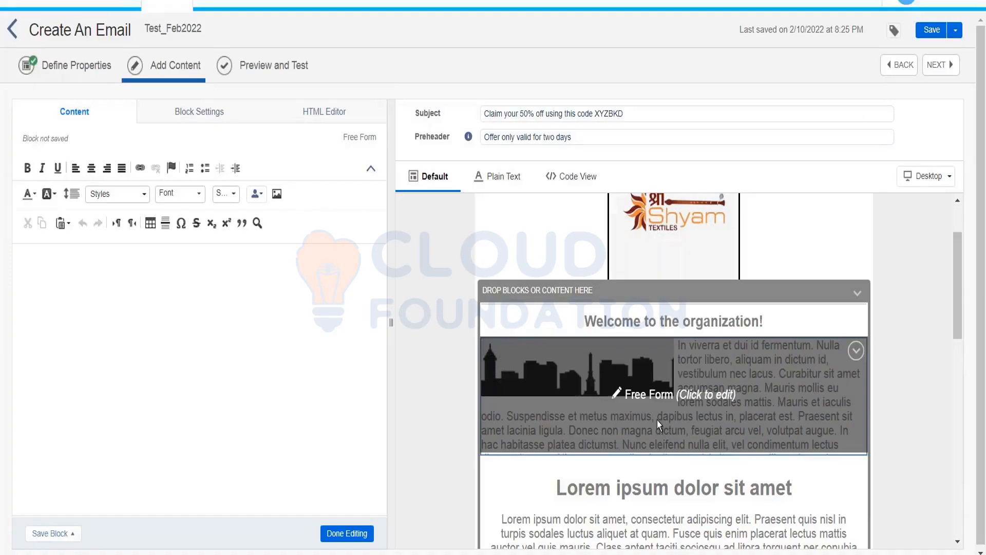
pyautogui.click(370, 534)
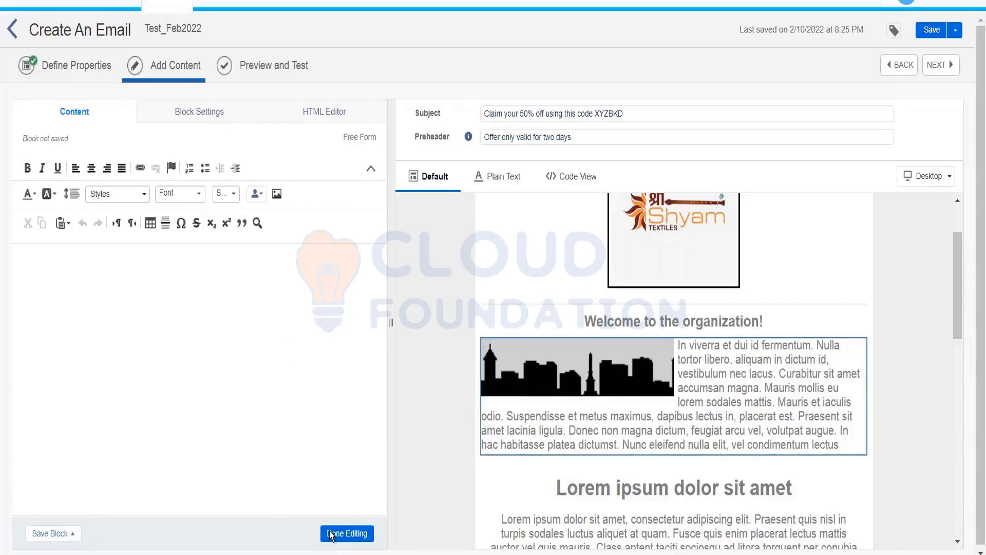
pyautogui.click(347, 533)
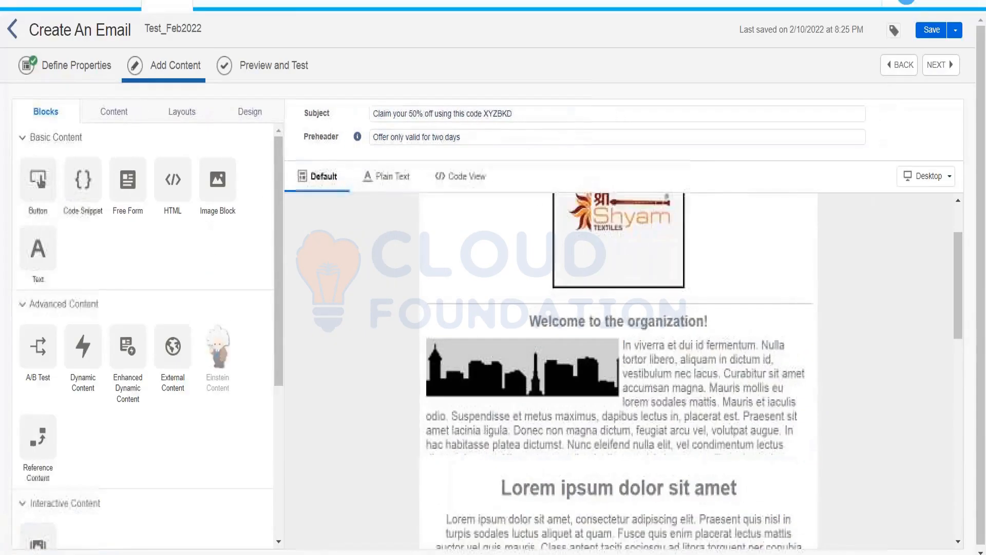
# Step: Add a Lorem ipsum Text block under the heading and delete the skyline free-form block
pyautogui.moveTo(38, 249); pyautogui.dragTo(493, 360)
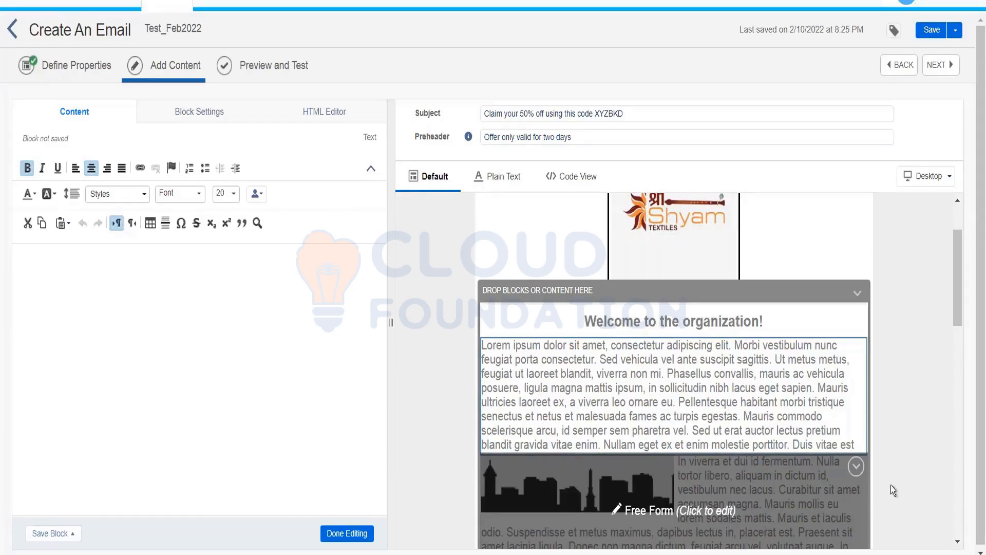
pyautogui.click(854, 467)
pyautogui.click(806, 399)
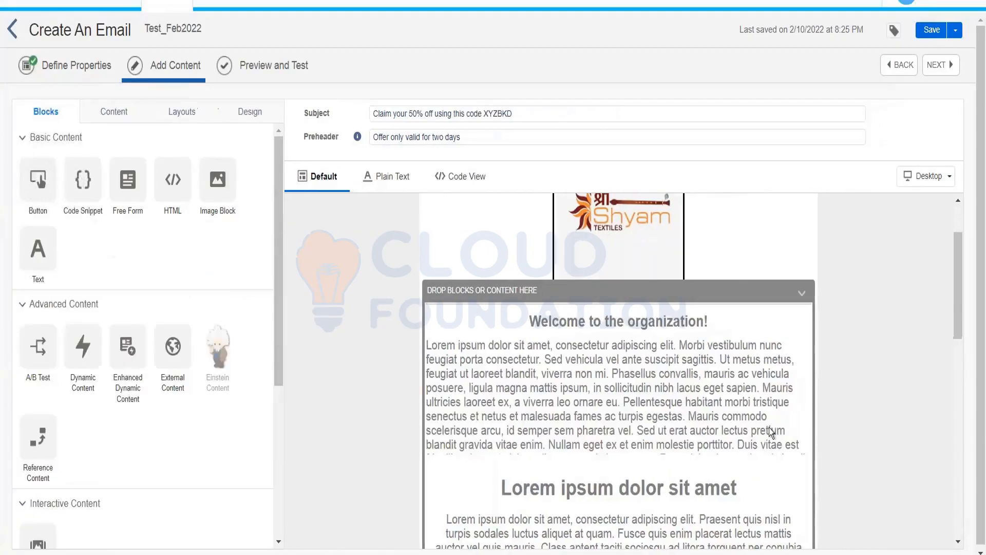
# Step: Delete the Lorem ipsum text block and drop an HTML block under the welcome heading
pyautogui.click(801, 351)
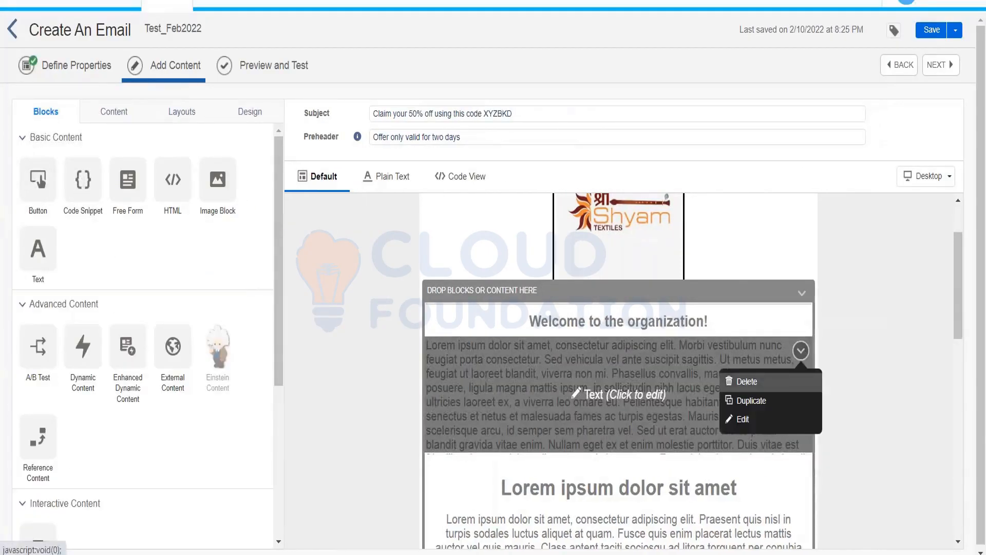
pyautogui.click(739, 380)
pyautogui.click(633, 381)
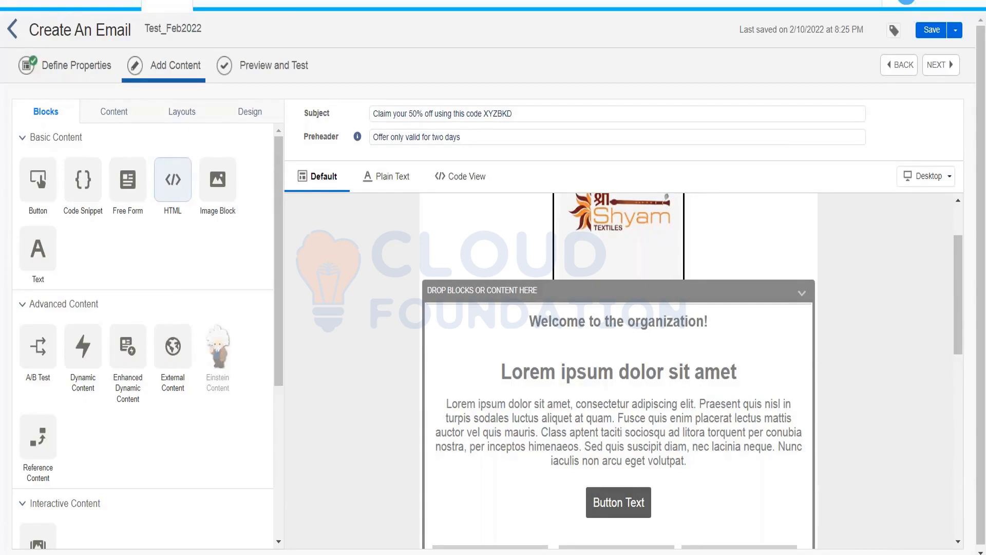
pyautogui.moveTo(212, 185); pyautogui.dragTo(534, 344)
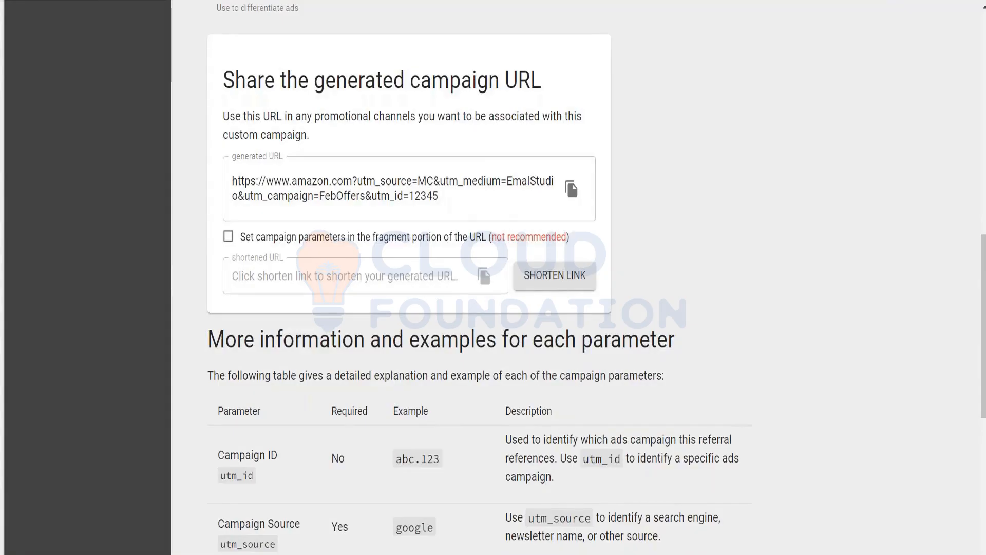
# Step: Search Google for 'sendtric' and open the 'Sendtric - Email Countdown Timers' result
pyautogui.write('s')
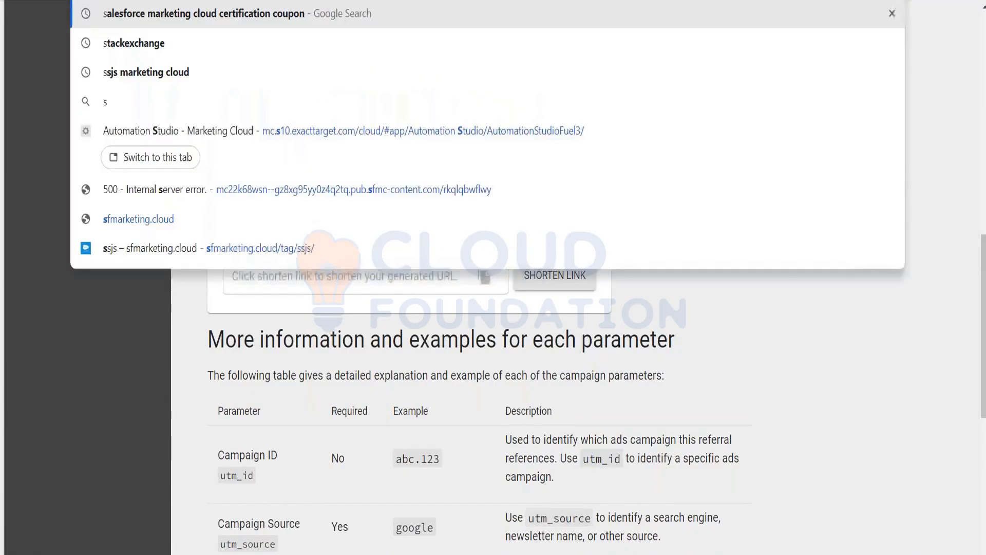
pyautogui.write('endtric')
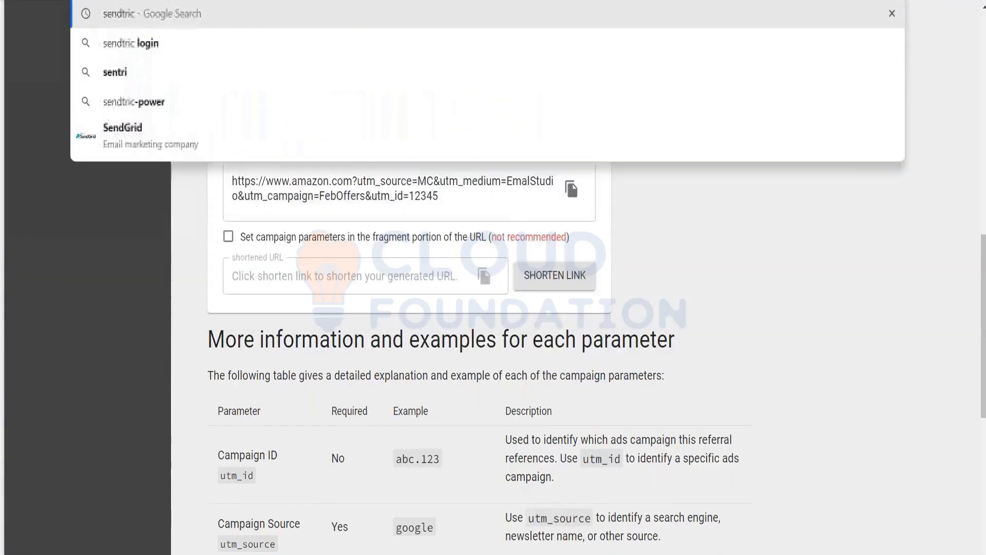
pyautogui.press('Return')
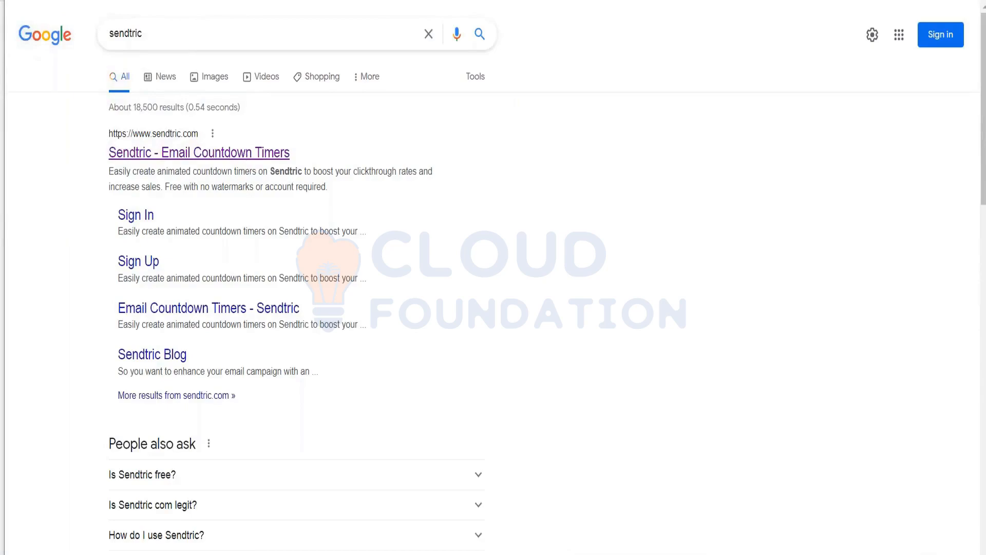
pyautogui.click(199, 153)
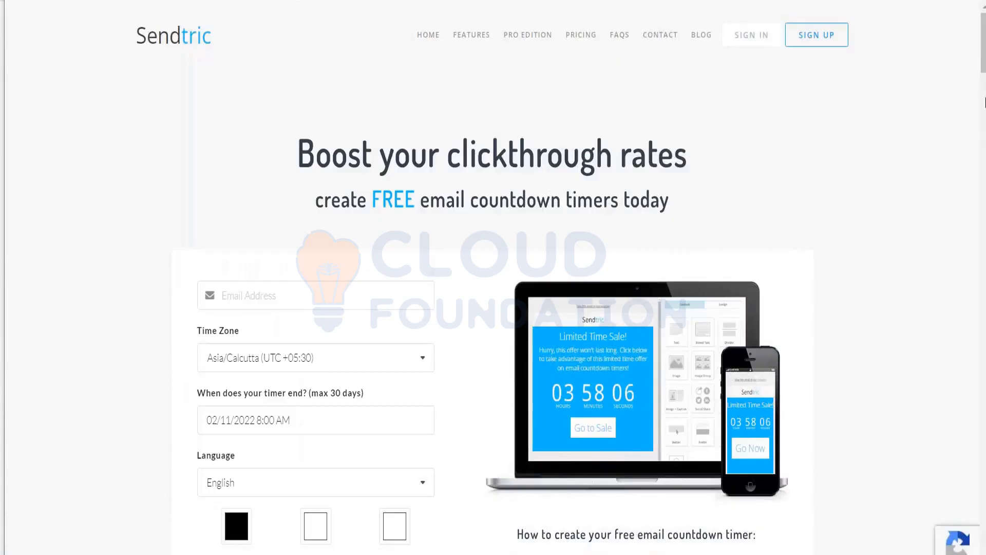
# Step: Enter your email, choose time zone Etc/GMT+12 and set the end date to February 12
pyautogui.scroll(-2, 985, 74)
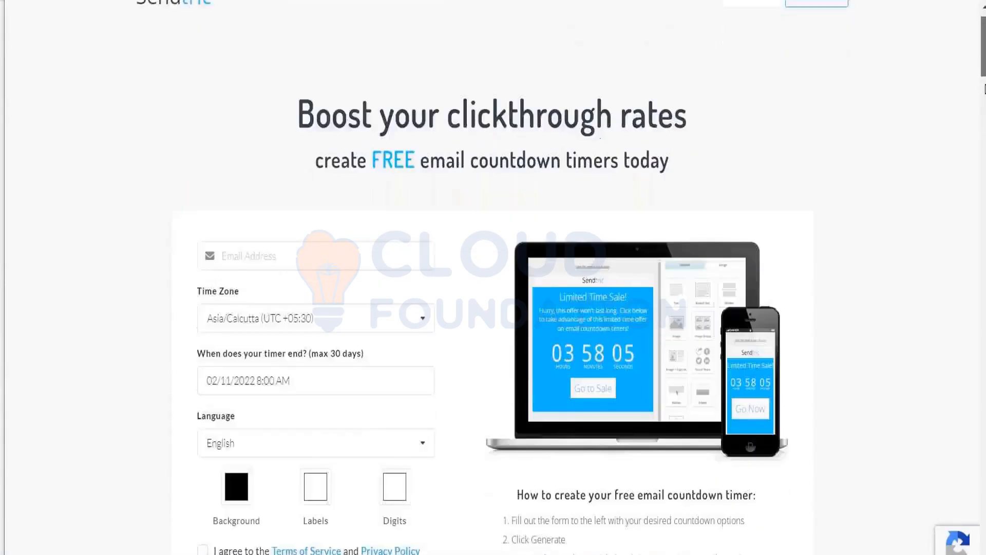
pyautogui.scroll(-2, 985, 89)
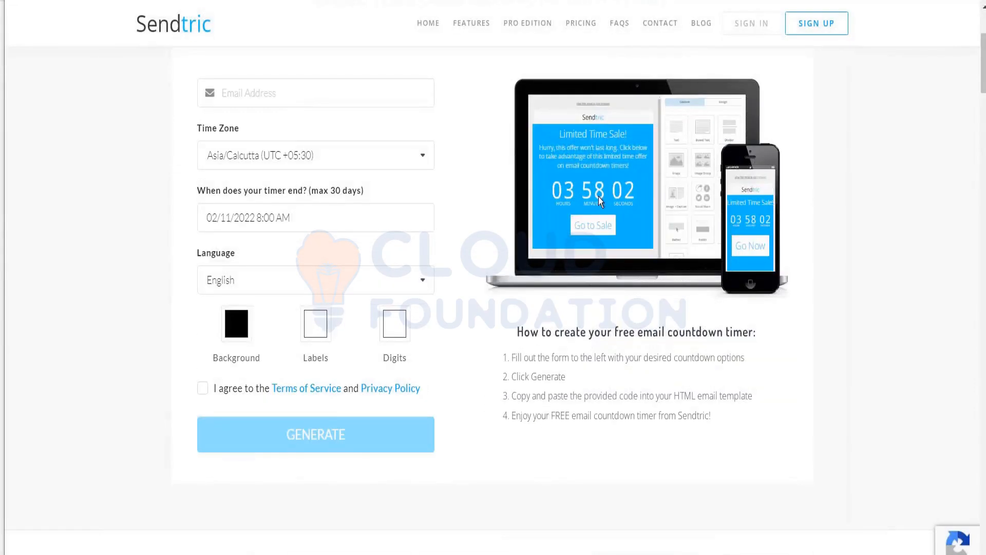
pyautogui.click(314, 97)
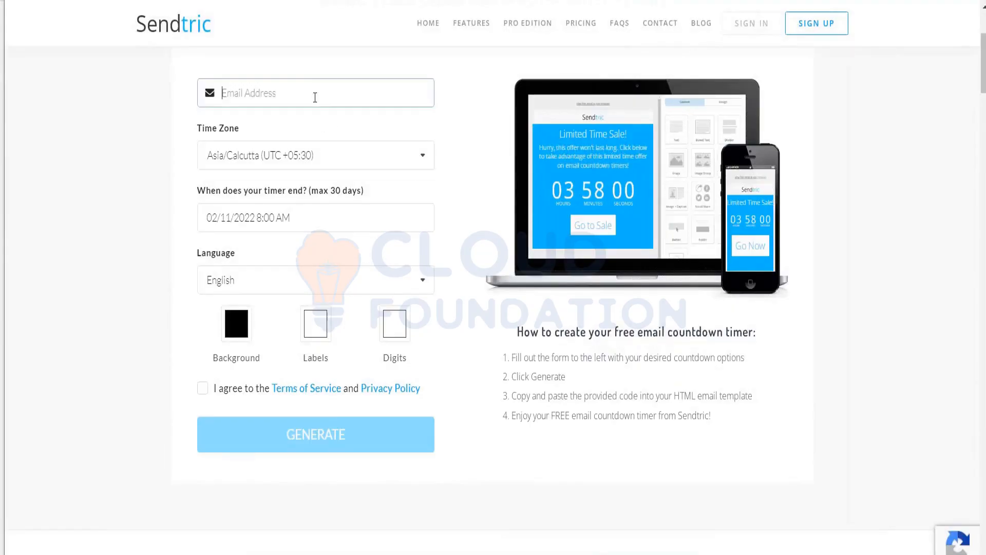
pyautogui.write('•••••')
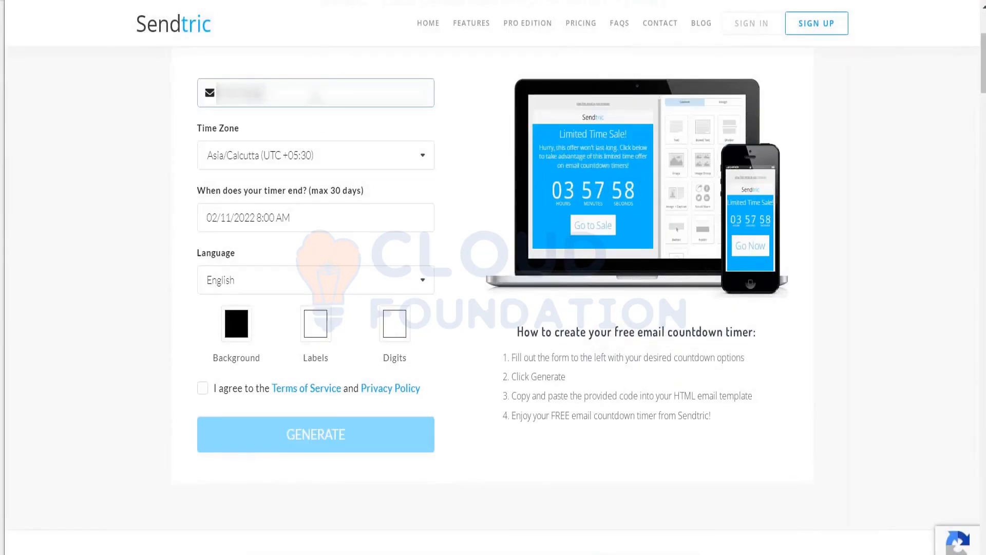
pyautogui.write('••••••••')
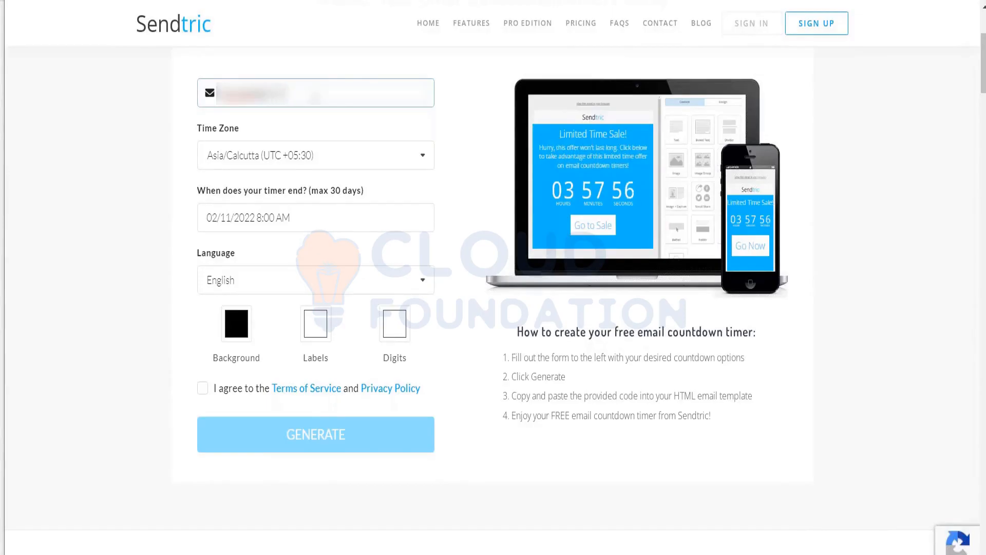
pyautogui.press('Tab')
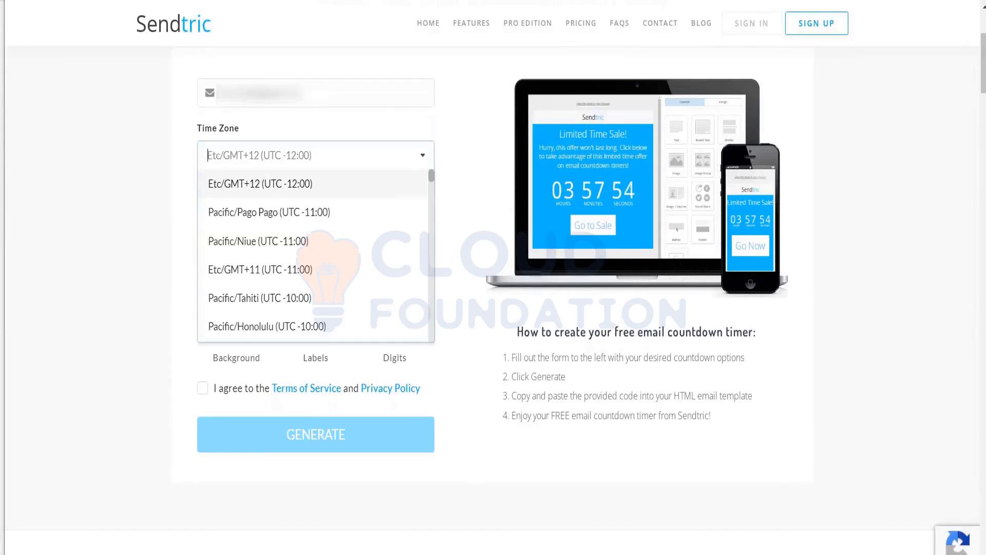
pyautogui.click(116, 280)
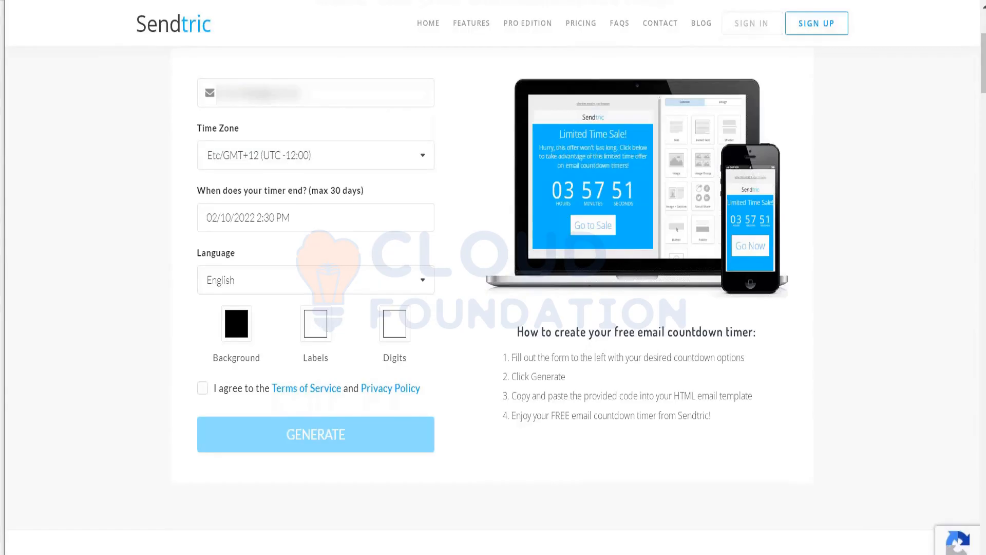
pyautogui.click(308, 217)
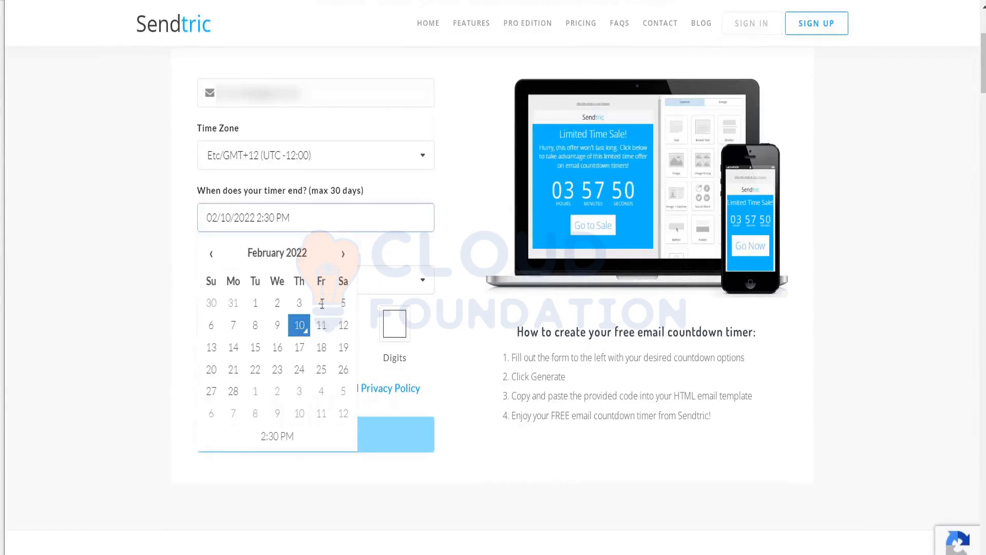
pyautogui.click(343, 325)
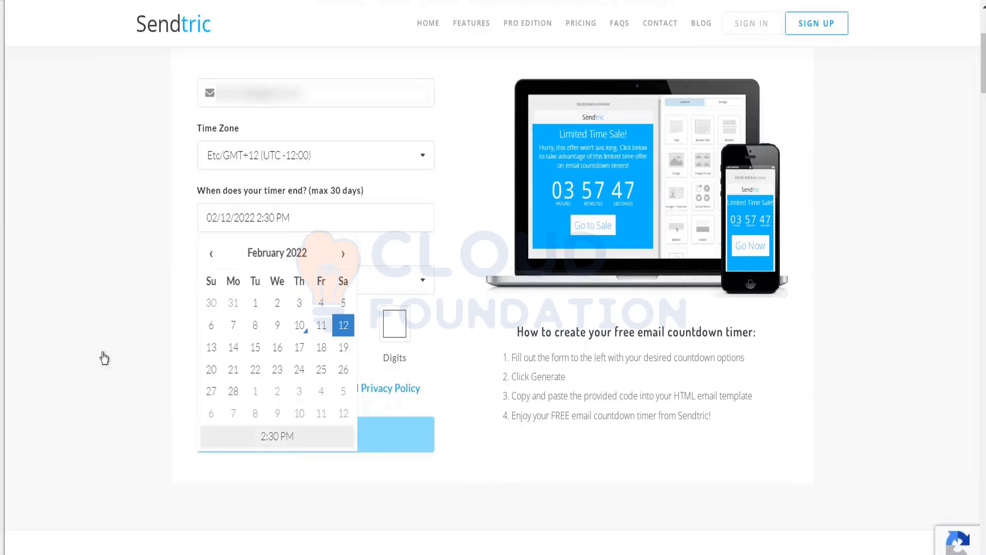
pyautogui.click(88, 343)
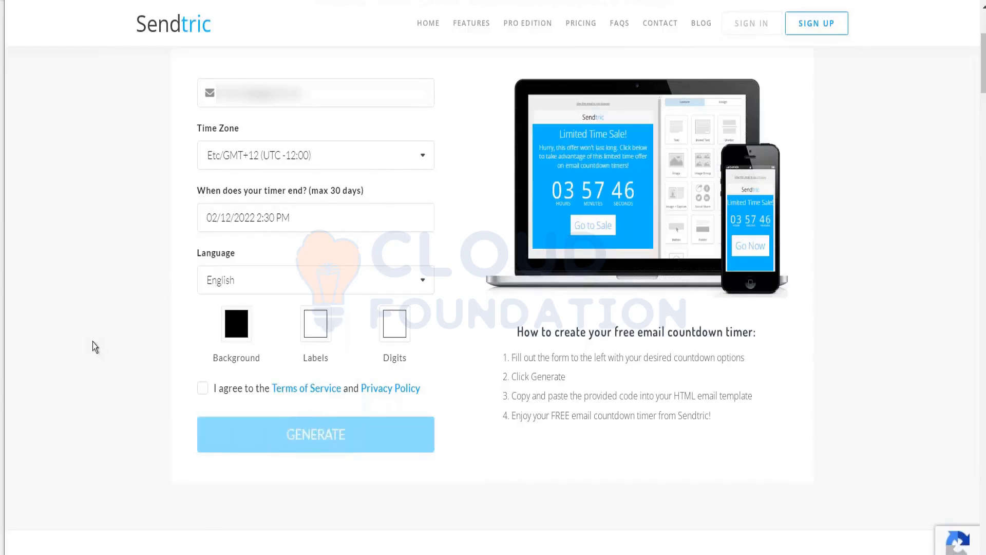
# Step: Set a red #F12727 background, accept the terms, and select the generated embed code
pyautogui.click(236, 328)
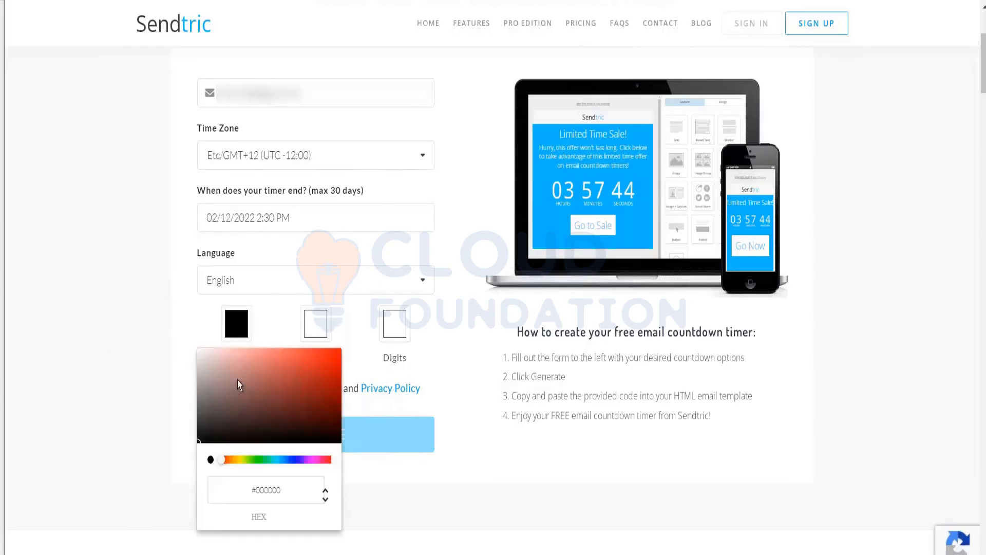
pyautogui.click(317, 353)
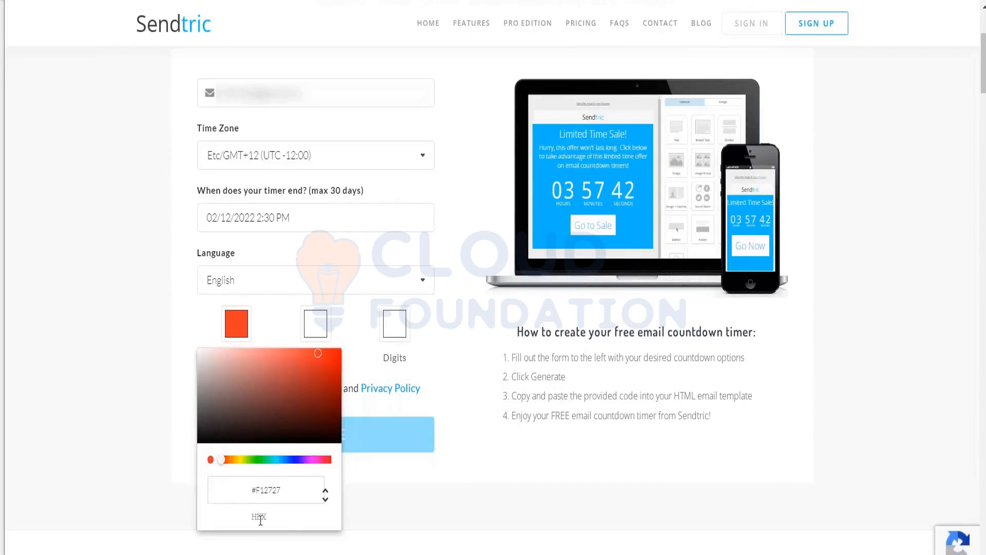
pyautogui.click(184, 463)
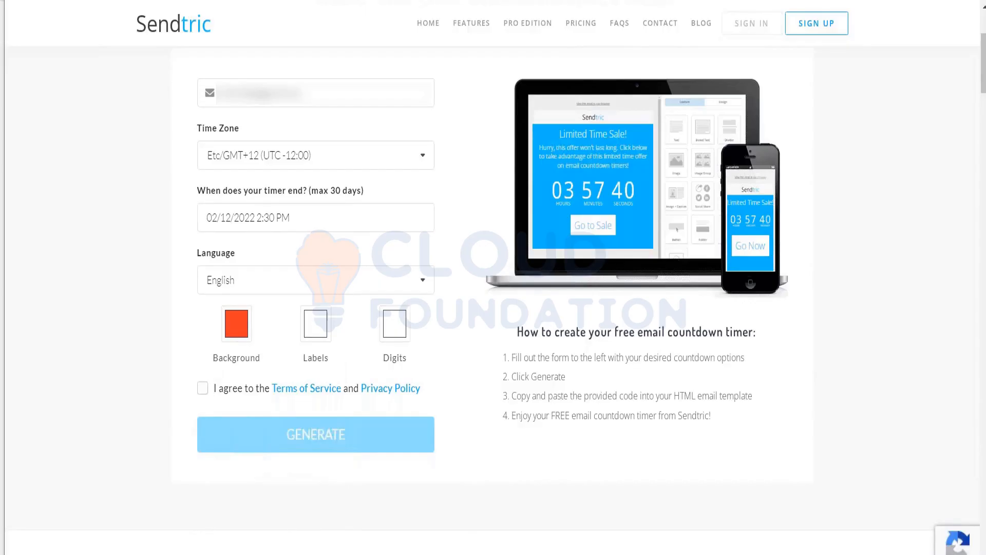
pyautogui.click(202, 388)
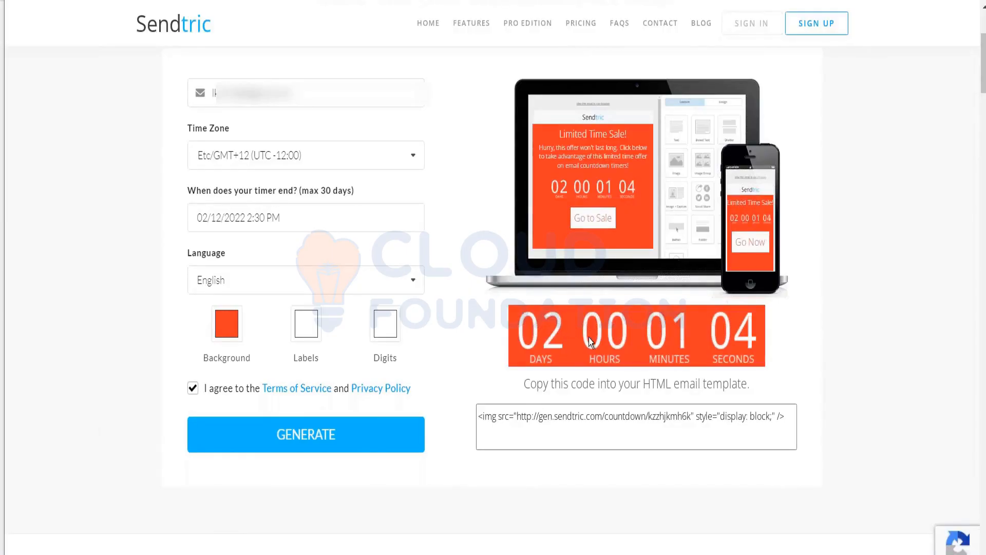
pyautogui.click(604, 417)
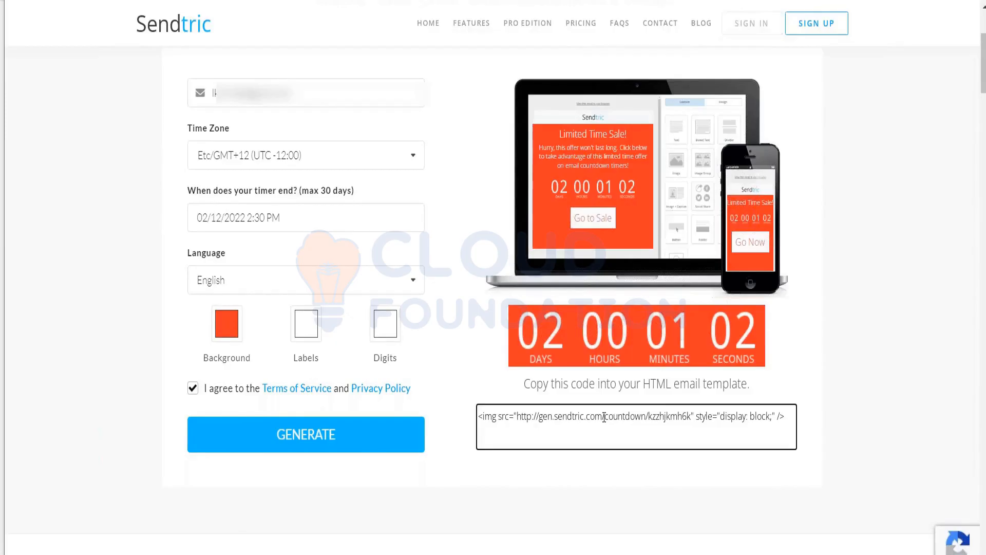
pyautogui.hotkey('ctrl', 'a')
pyautogui.hotkey('ctrl', 'c')
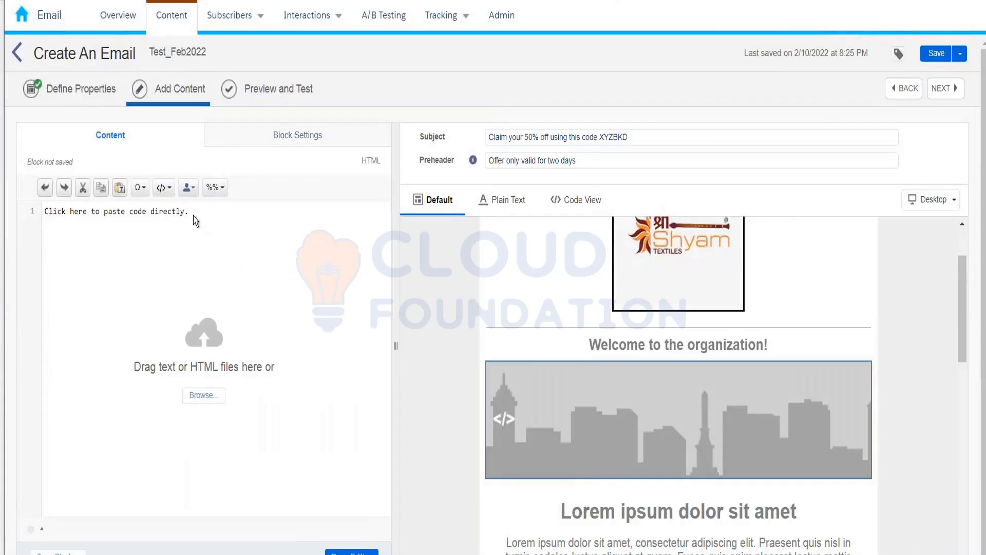
# Step: Paste the Sendtric timer img code into the HTML block, then go back to Sendtric
pyautogui.click(191, 212)
pyautogui.hotkey('ctrl', 'v')
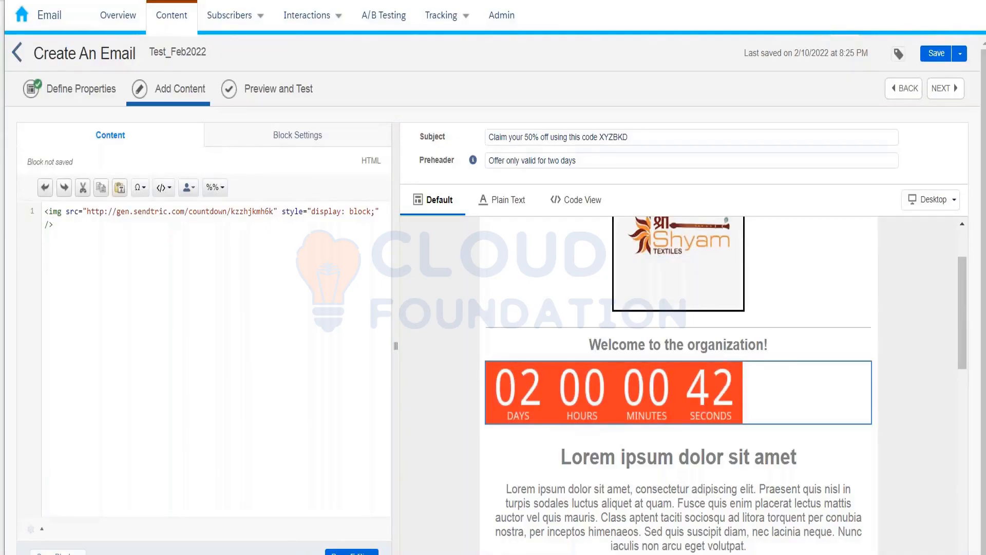
pyautogui.click(363, 1)
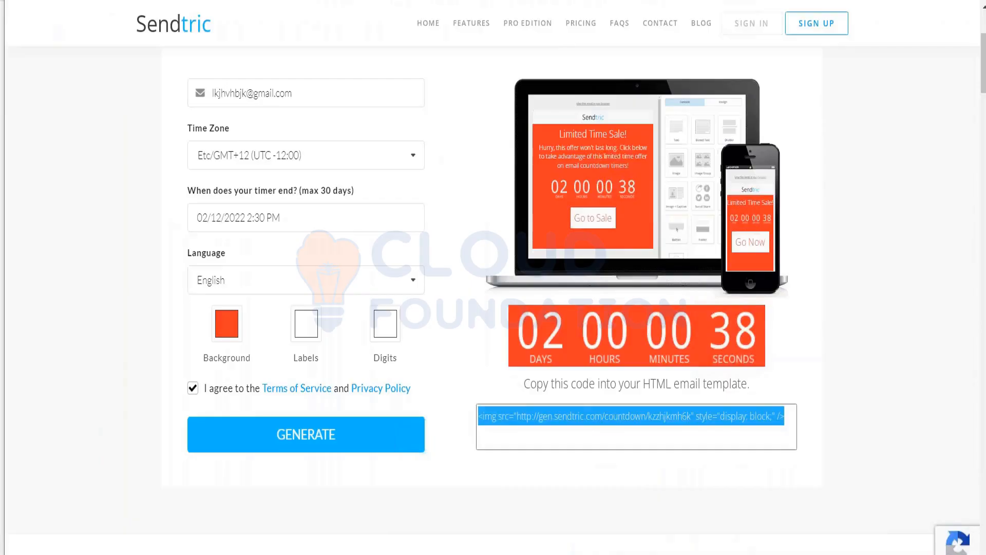
# Step: Search the web for 'sample html forms'
pyautogui.hotkey('ctrl', 'l')
pyautogui.write('sam')
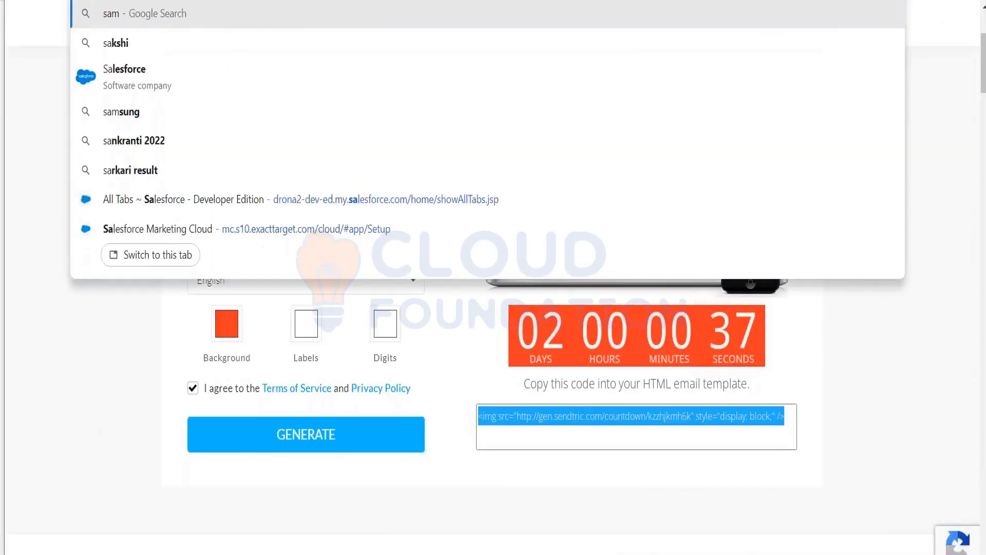
pyautogui.write('ple html')
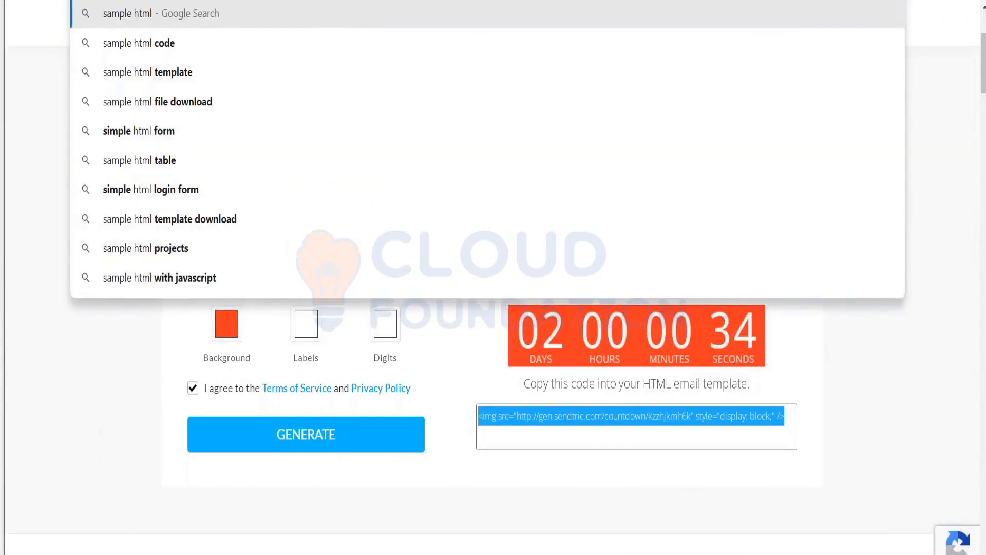
pyautogui.write(' forms')
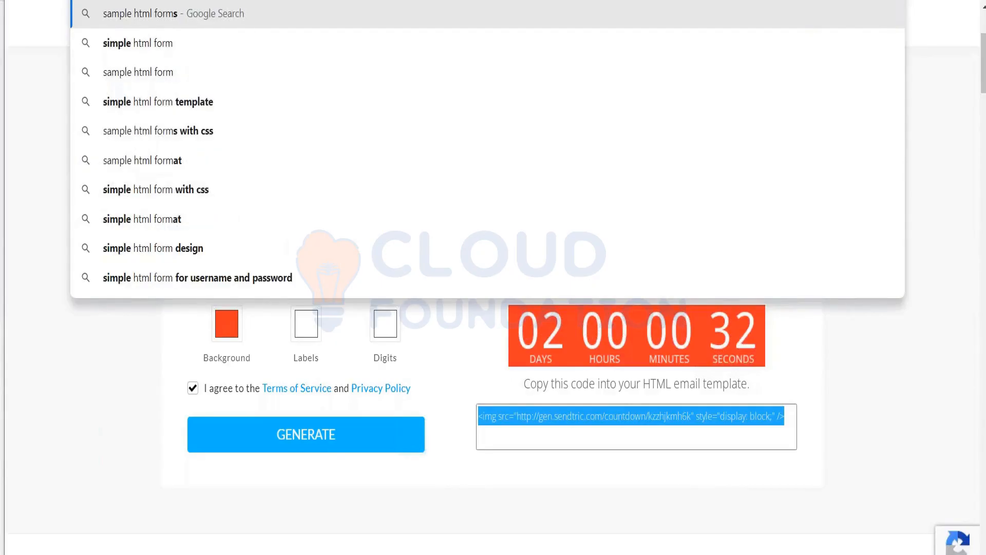
pyautogui.press('Return')
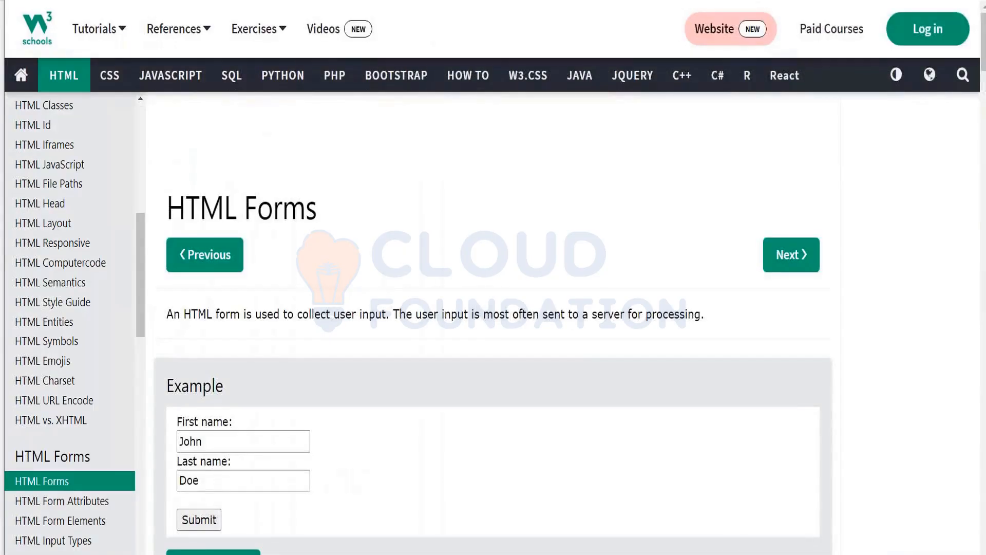
# Step: On the W3Schools HTML Forms page, select The Submit Button example form code
pyautogui.scroll(-2, 493, 308)
pyautogui.scroll(-5, 493, 308)
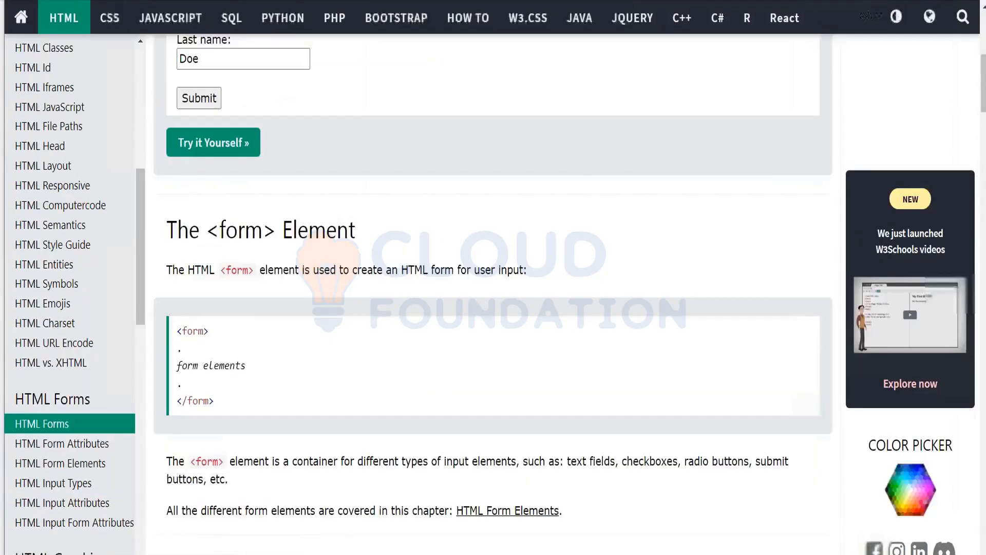
pyautogui.scroll(-6, 493, 308)
pyautogui.scroll(-8, 493, 308)
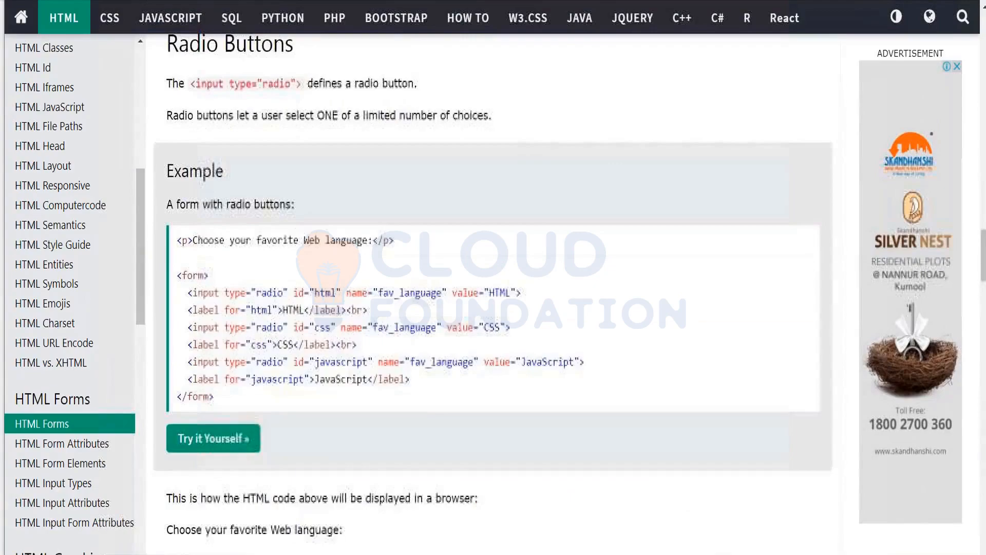
pyautogui.scroll(-5, 304, 94)
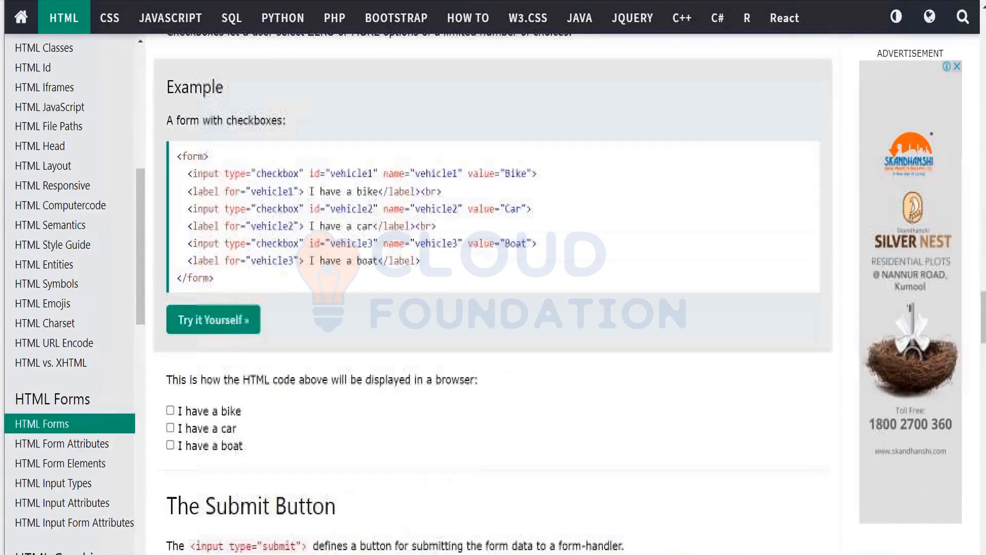
pyautogui.scroll(-8, 493, 308)
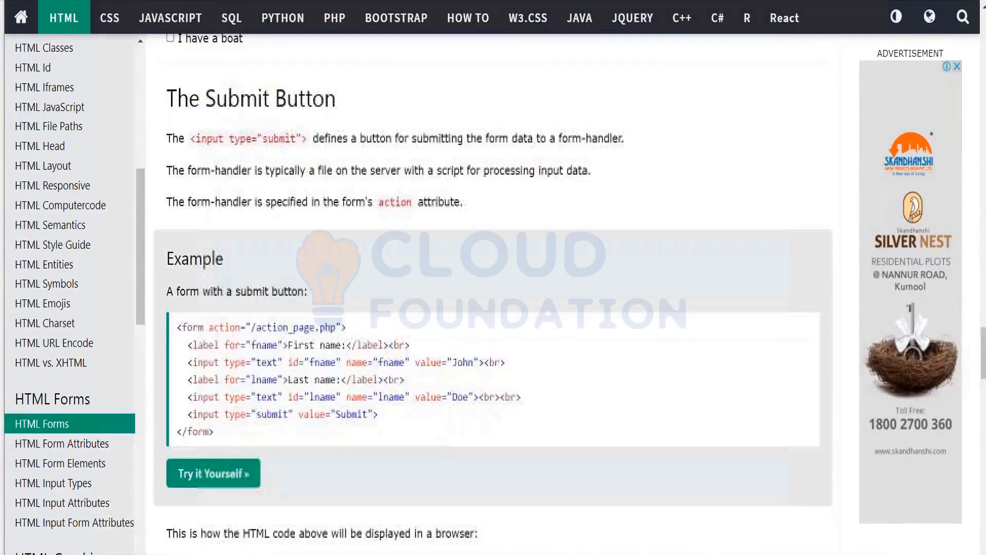
pyautogui.moveTo(215, 433); pyautogui.dragTo(176, 327)
pyautogui.hotkey('ctrl', 'c')
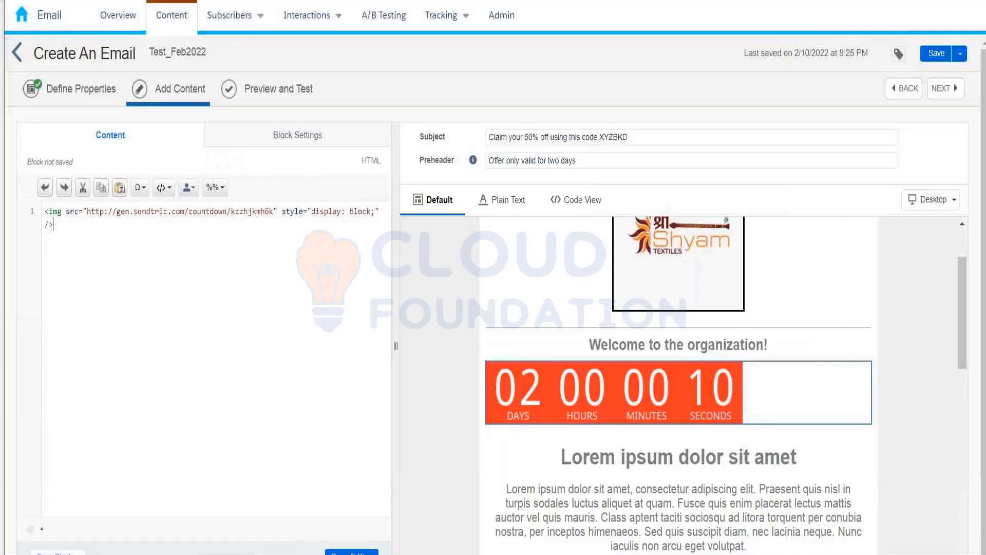
# Step: Replace the countdown code in the HTML block with the pasted First name / Last name form code
pyautogui.hotkey('ctrl', 'a')
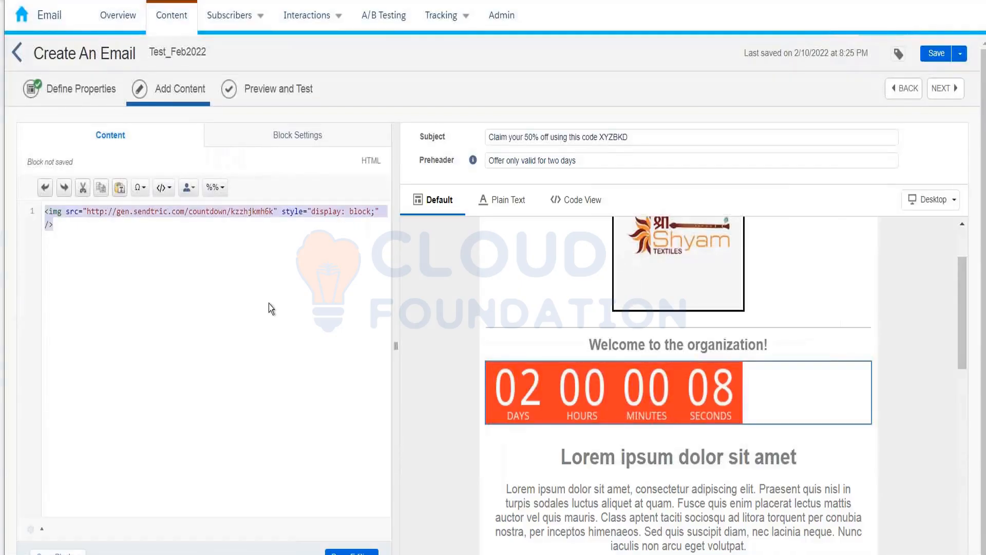
pyautogui.hotkey('ctrl', 'v')
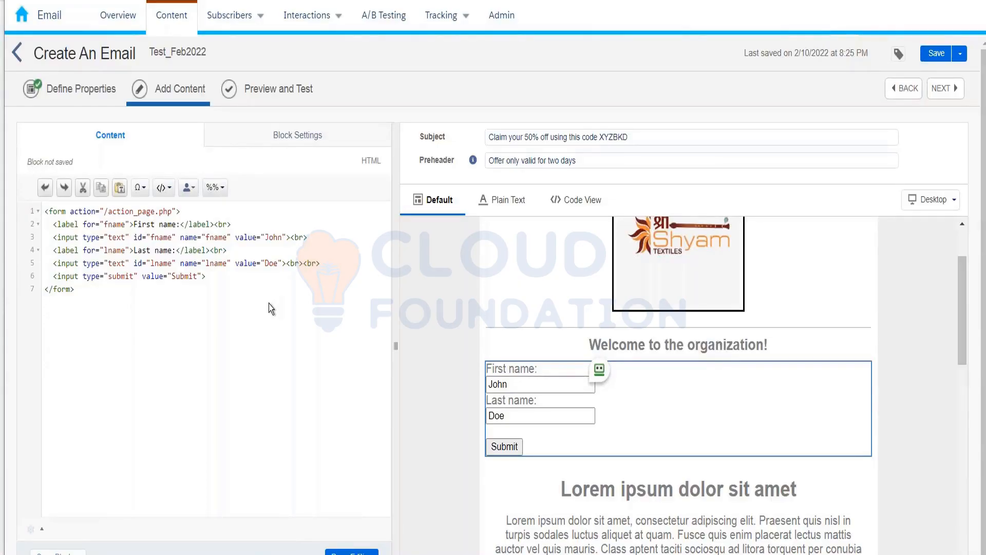
pyautogui.click(356, 550)
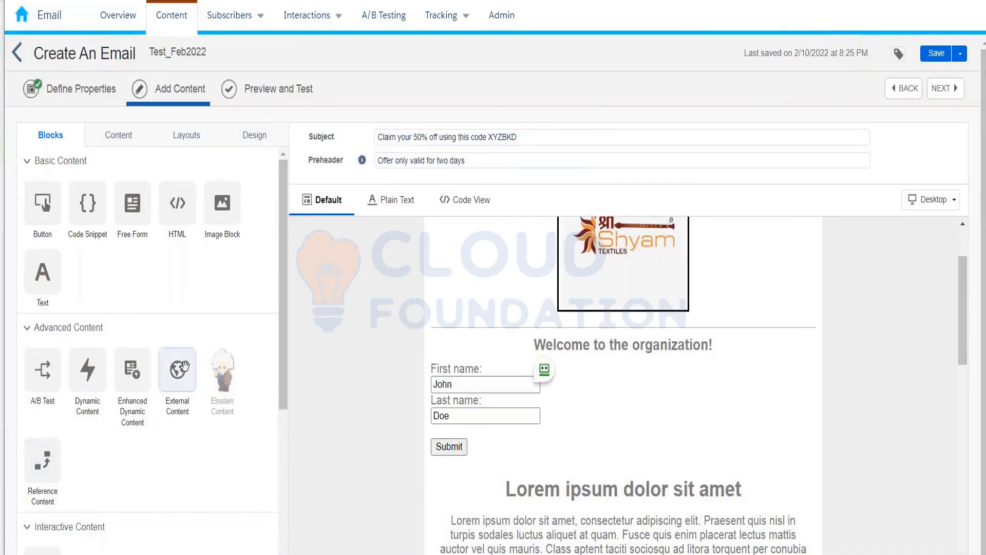
pyautogui.moveTo(185, 366); pyautogui.dragTo(463, 448)
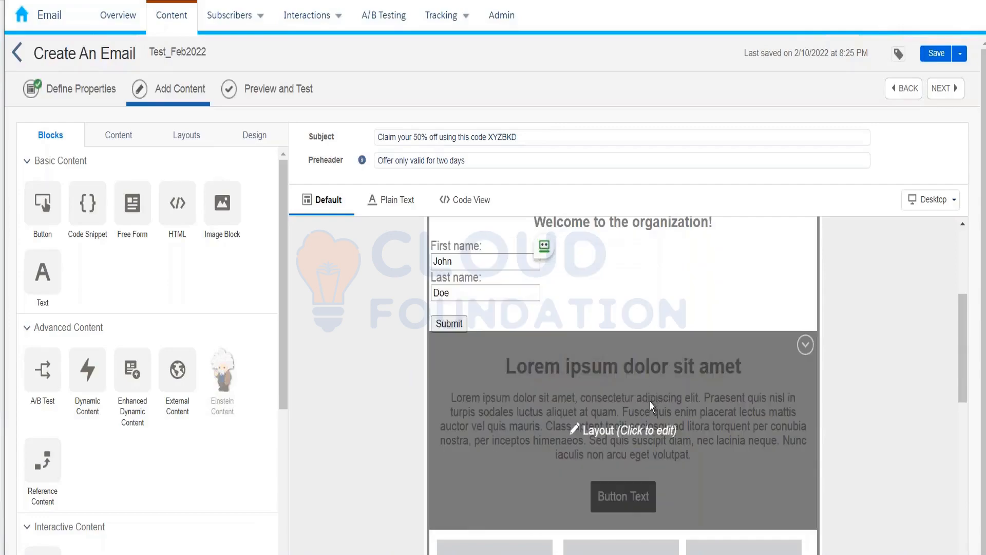
pyautogui.click(649, 402)
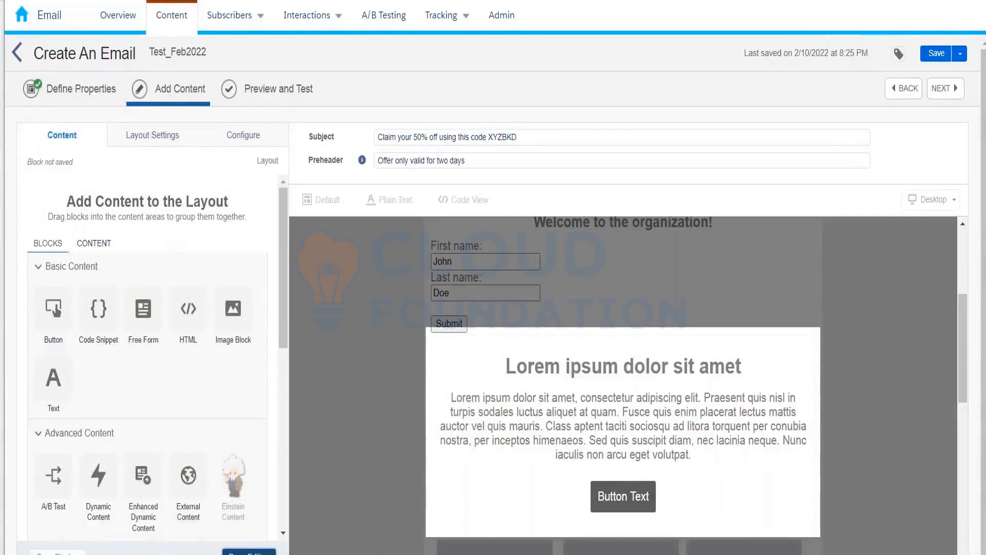
pyautogui.click(317, 446)
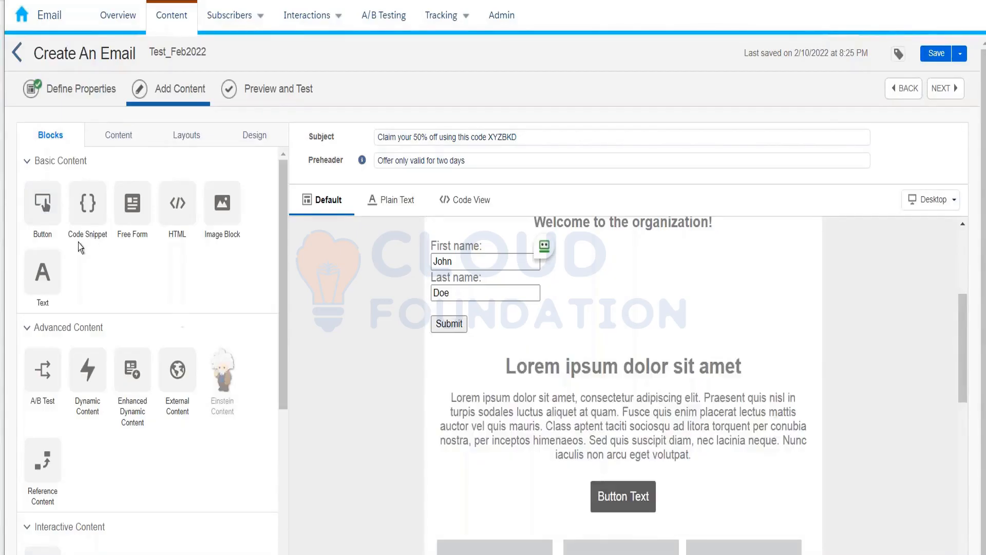
# Step: Drop a Button block below the Lorem ipsum section and label it 'Click here to claim your coupon'
pyautogui.moveTo(48, 221); pyautogui.dragTo(616, 476)
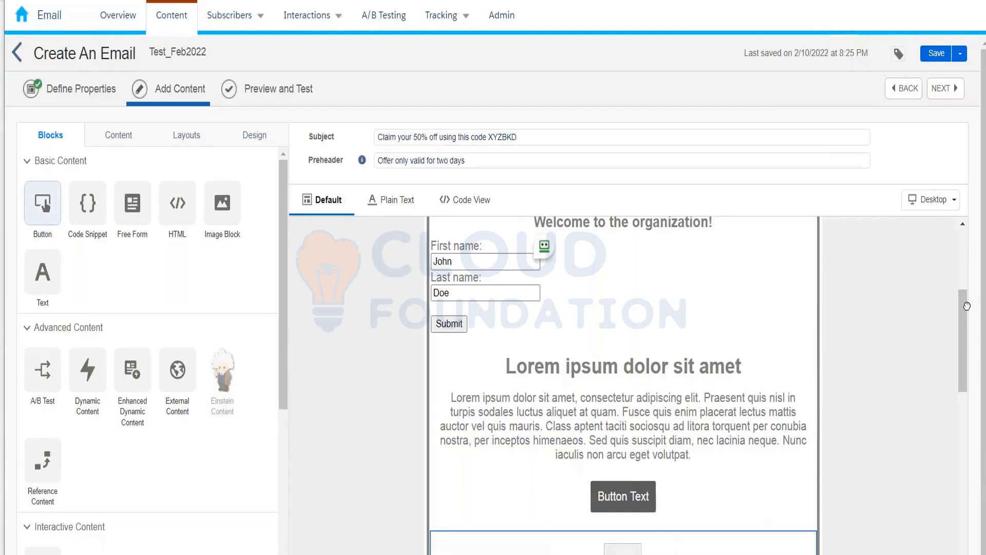
pyautogui.scroll(-2, 966, 341)
pyautogui.scroll(-1, 965, 346)
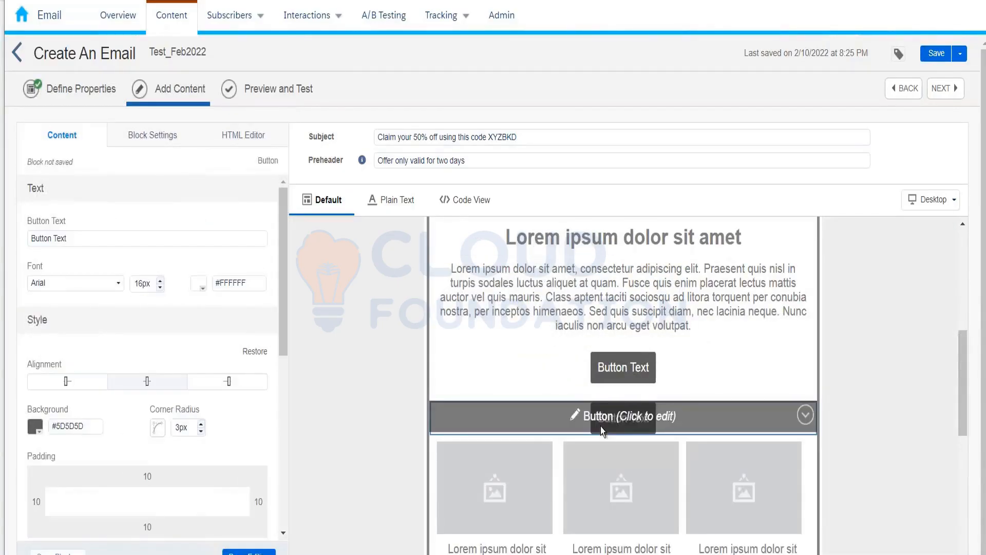
pyautogui.moveTo(73, 242); pyautogui.dragTo(19, 240)
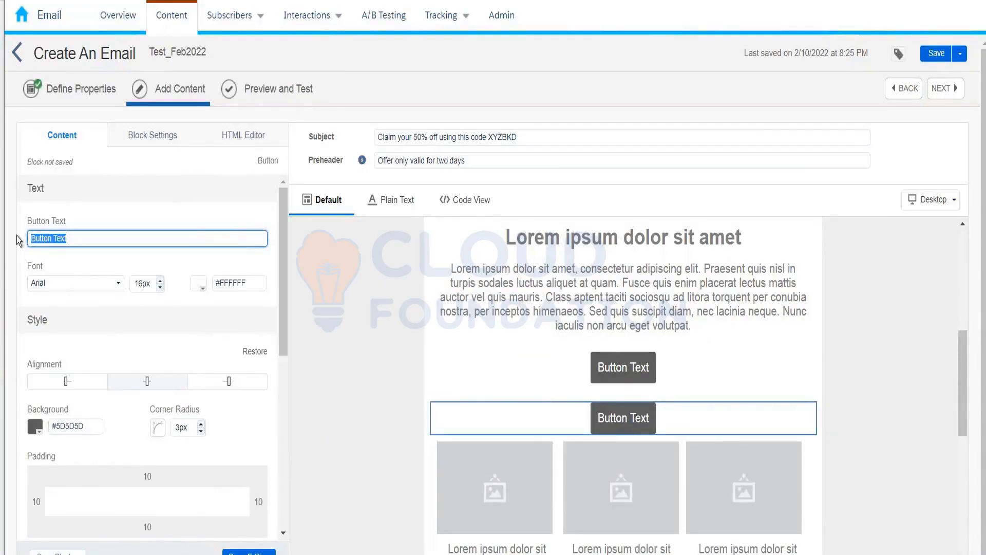
pyautogui.write('Click here to cla')
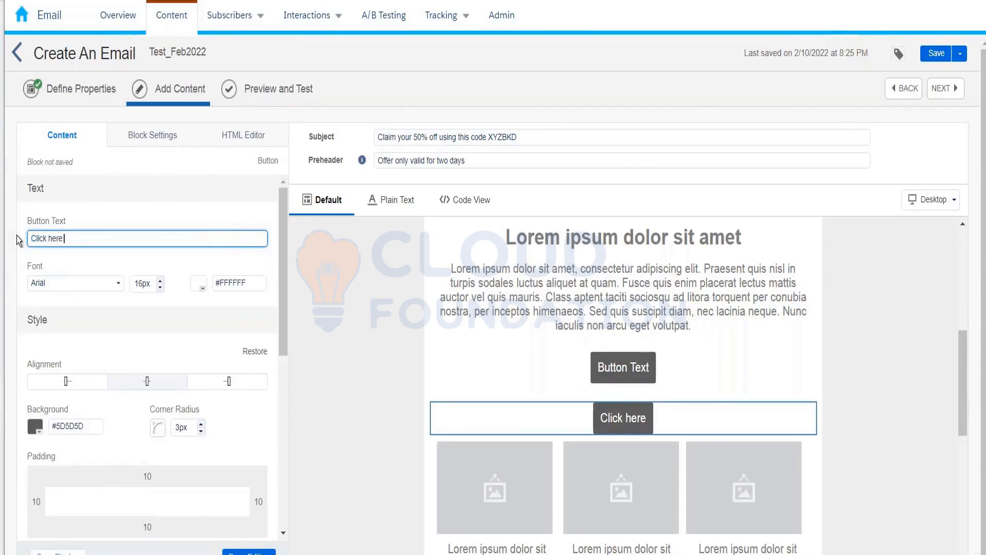
pyautogui.write('im')
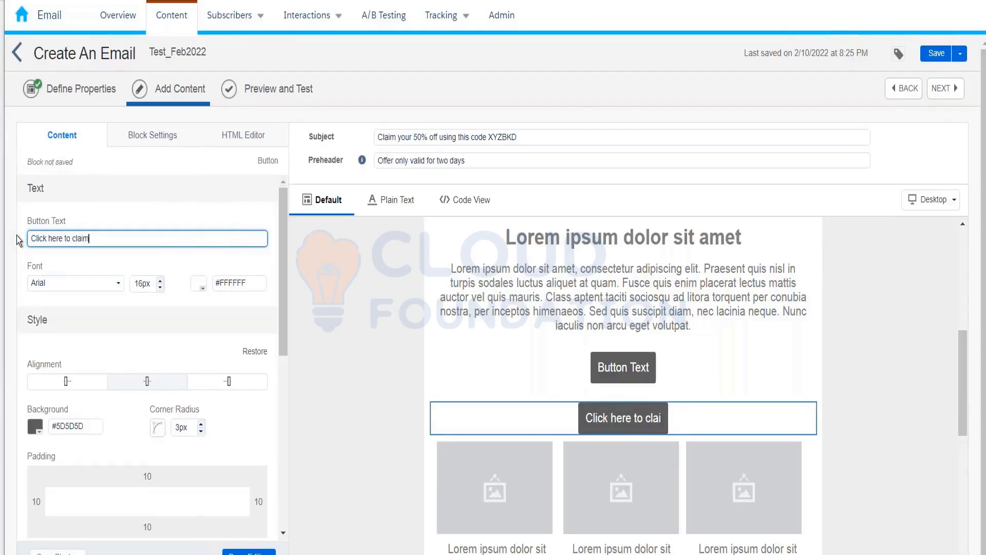
pyautogui.write(' your coupon')
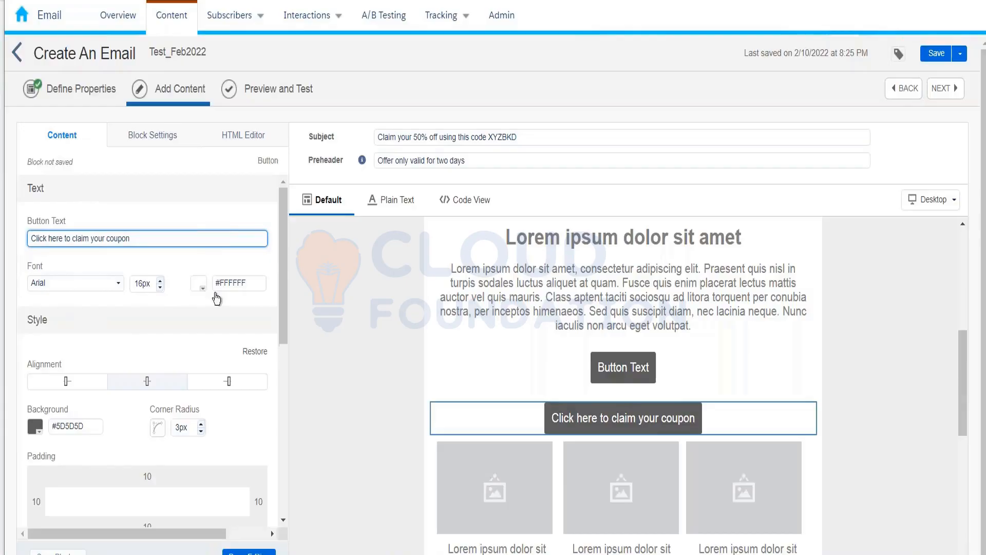
# Step: Set the button text to pink #FF007F and the button background to blue #107FEE
pyautogui.click(215, 292)
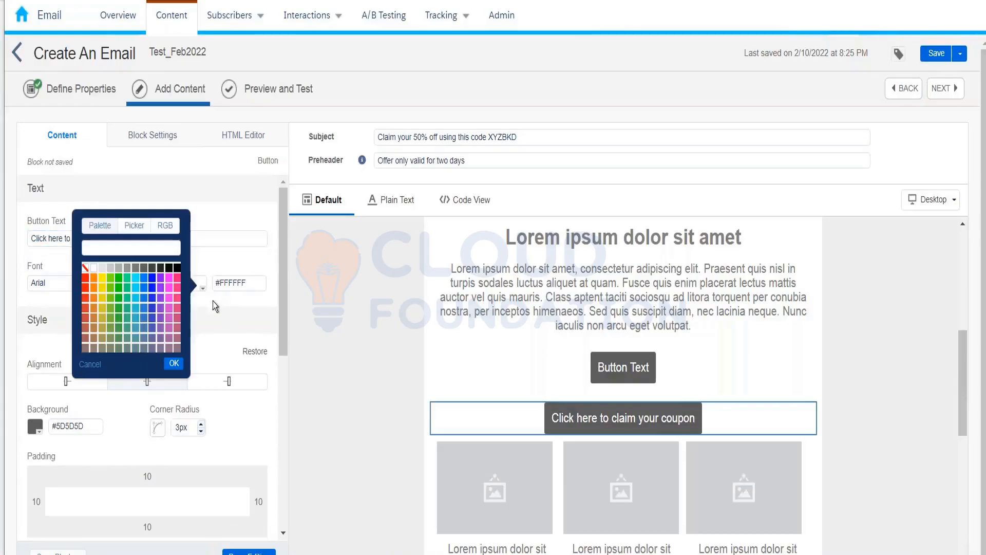
pyautogui.click(179, 281)
pyautogui.click(173, 363)
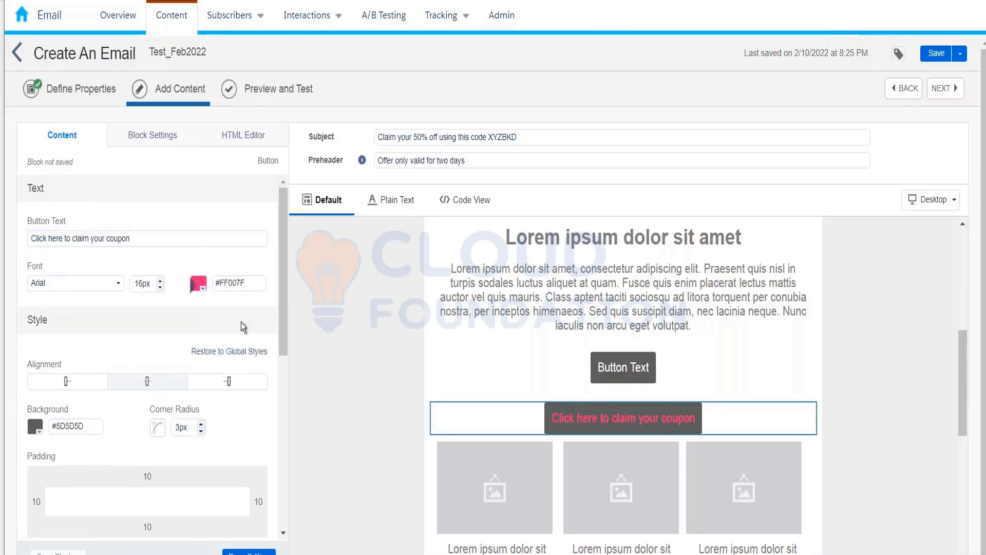
pyautogui.scroll(-3, 277, 319)
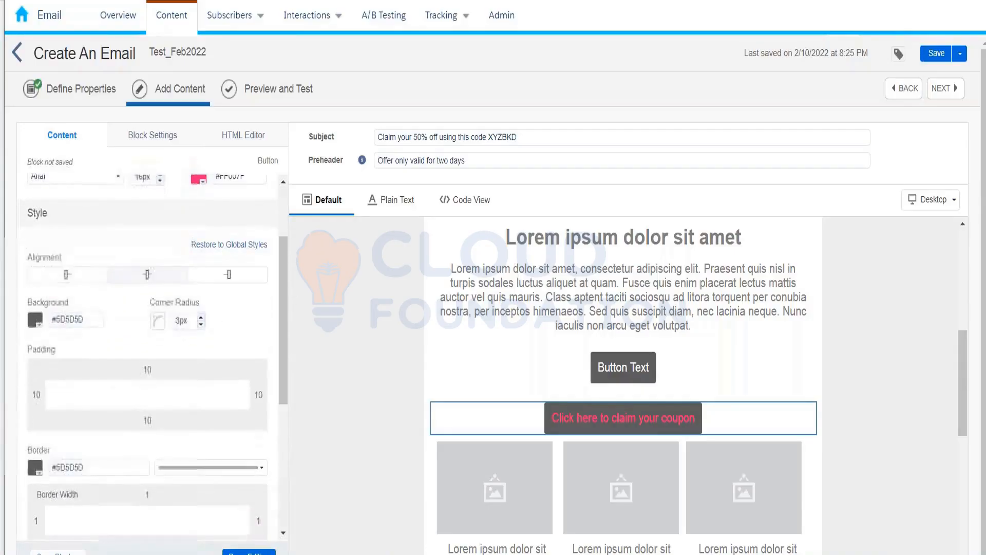
pyautogui.click(35, 320)
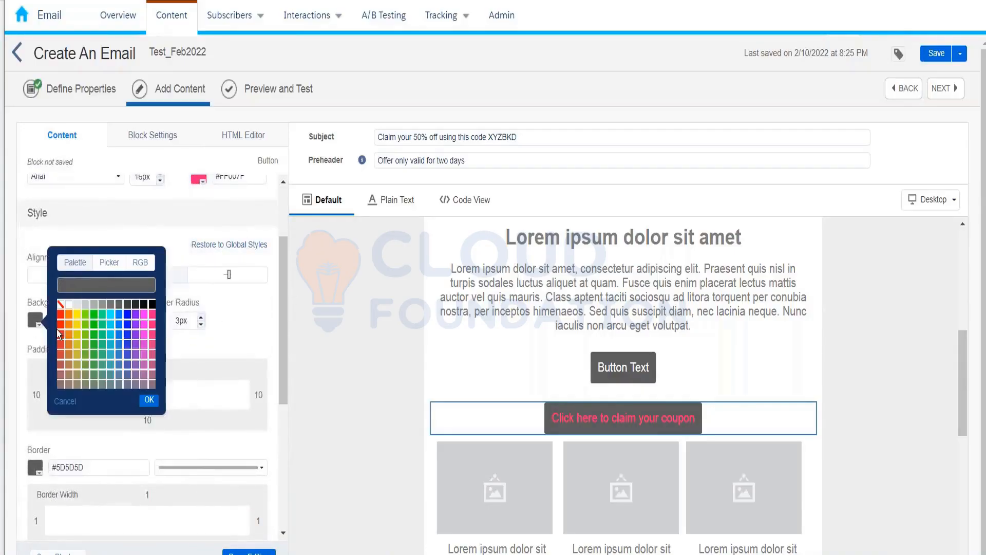
pyautogui.click(108, 321)
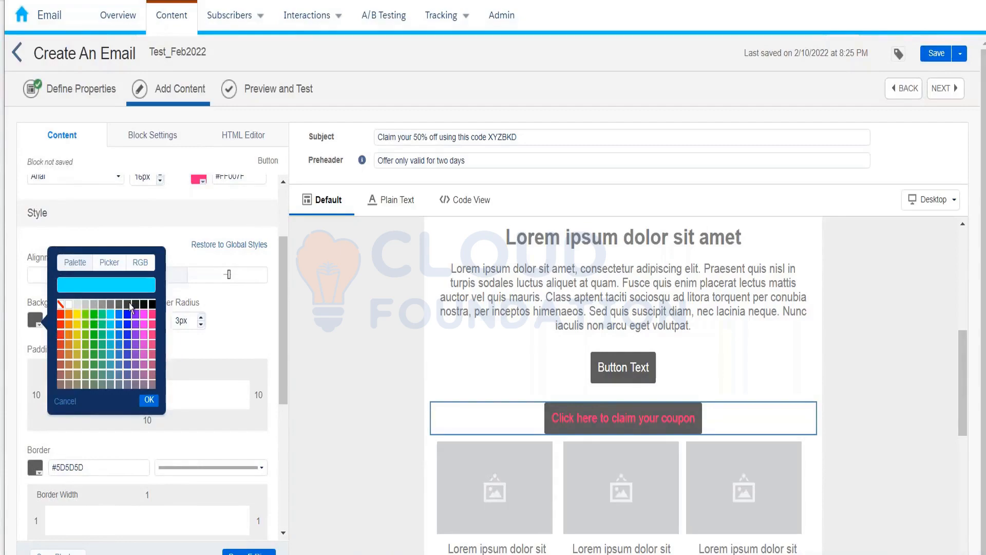
pyautogui.click(128, 322)
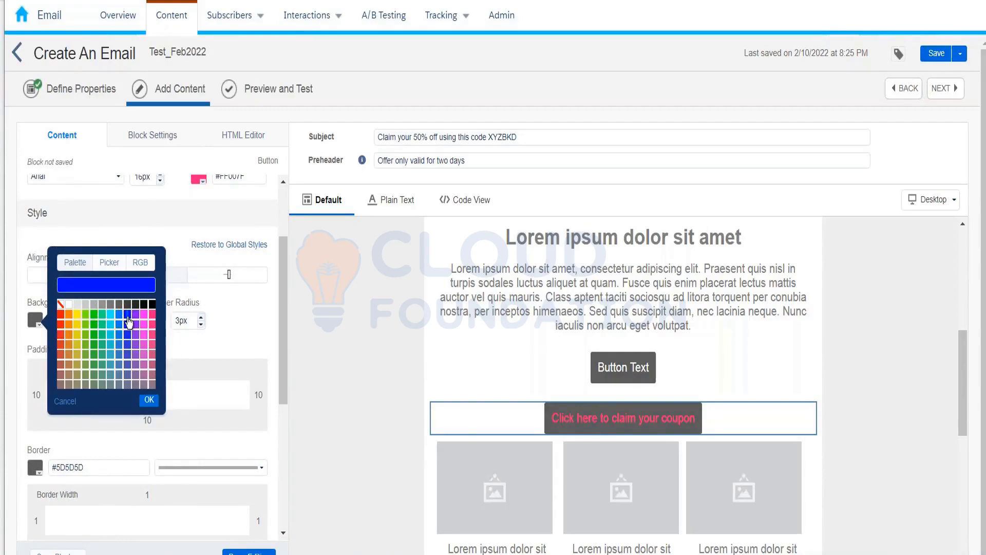
pyautogui.click(119, 335)
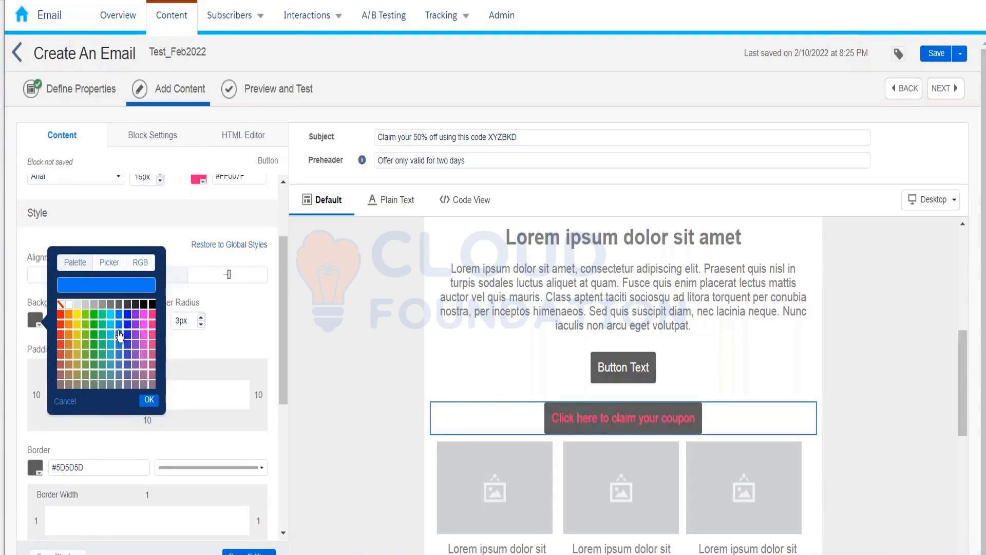
pyautogui.click(149, 400)
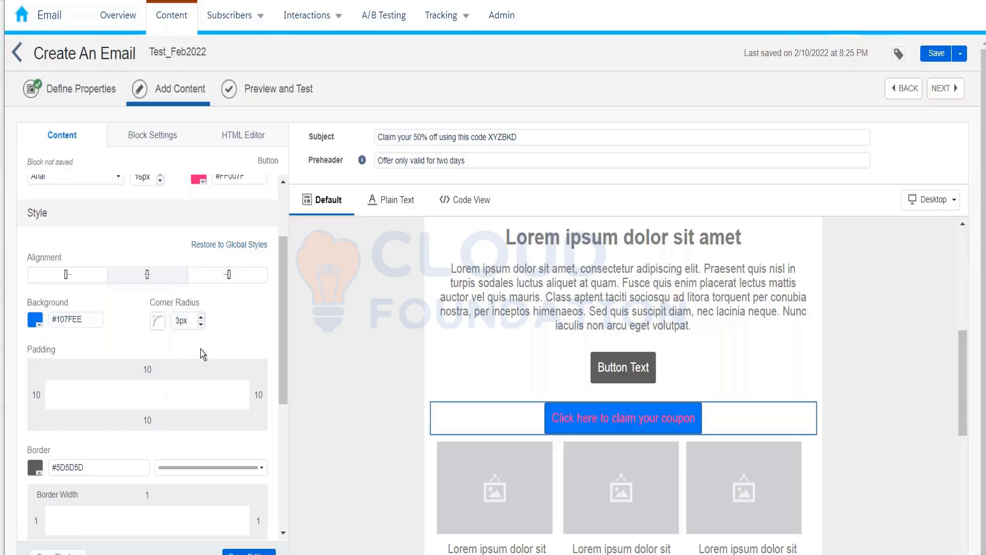
# Step: Change the coupon button's text colour to black #000000
pyautogui.click(200, 180)
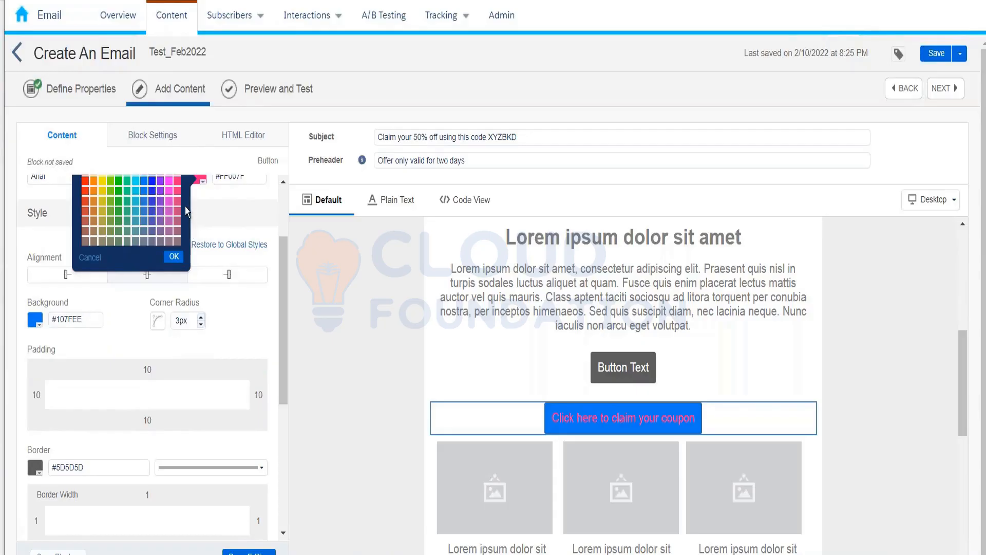
pyautogui.scroll(2, 186, 211)
pyautogui.click(176, 268)
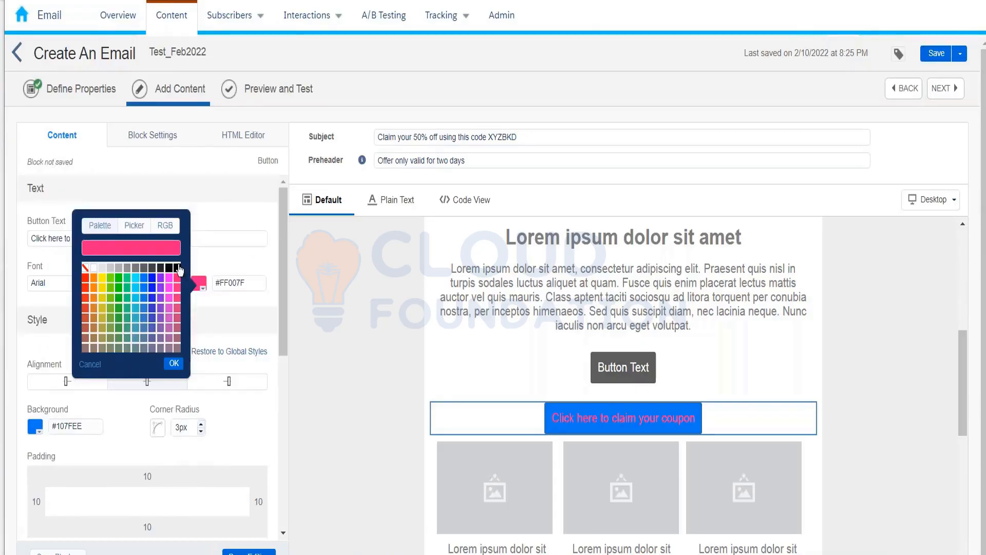
pyautogui.click(175, 363)
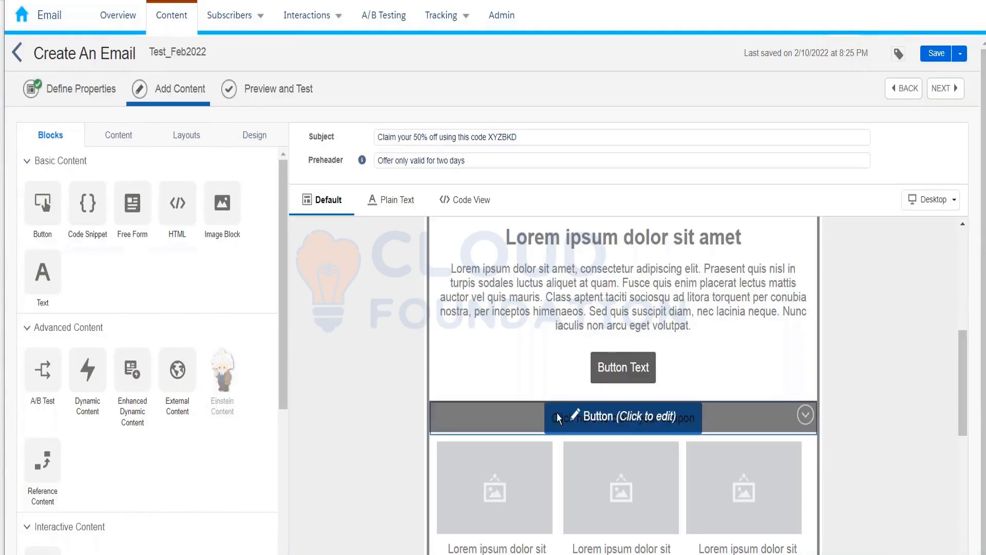
# Step: Set the coupon button's link to Email Address (mailto:) and enter the recipient's e-mail address
pyautogui.click(520, 414)
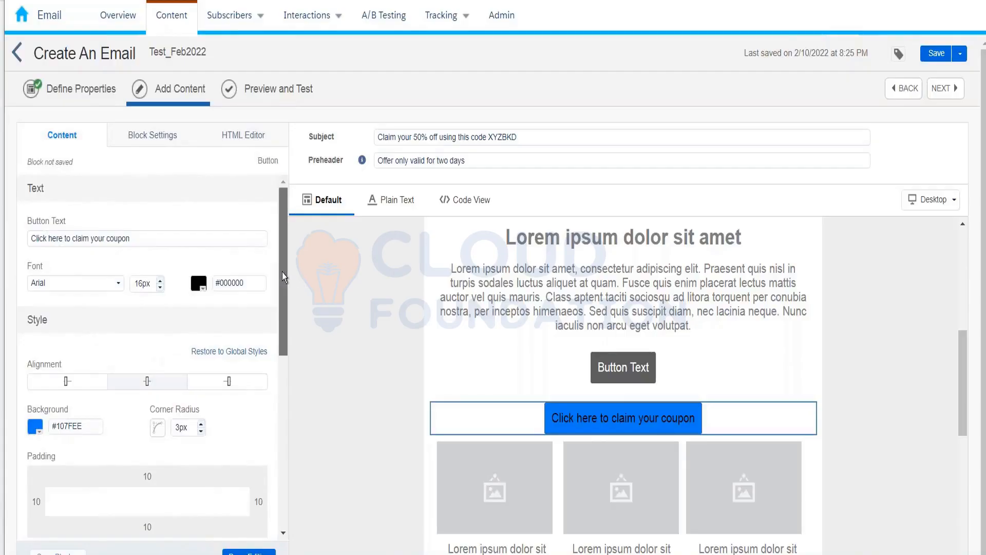
pyautogui.moveTo(282, 272); pyautogui.dragTo(288, 435)
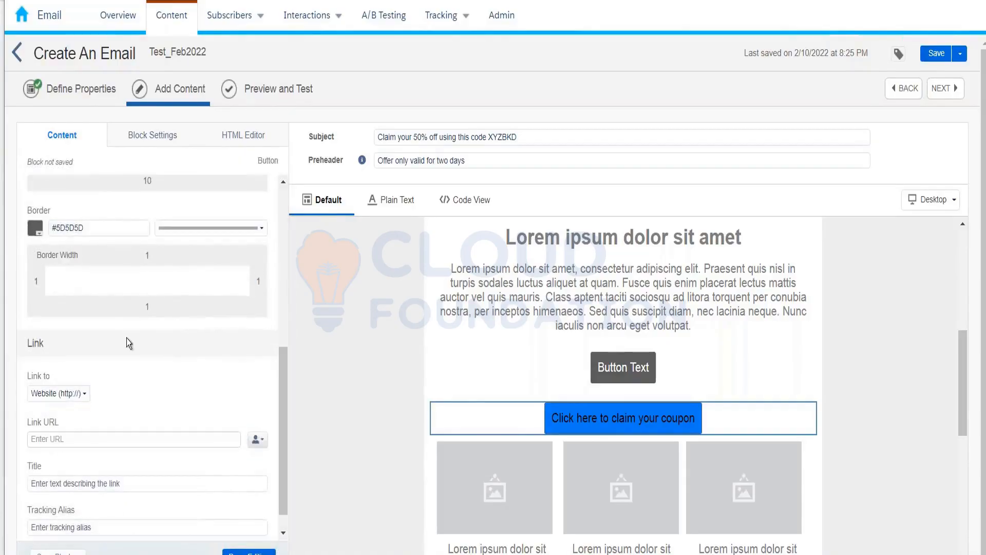
pyautogui.click(58, 395)
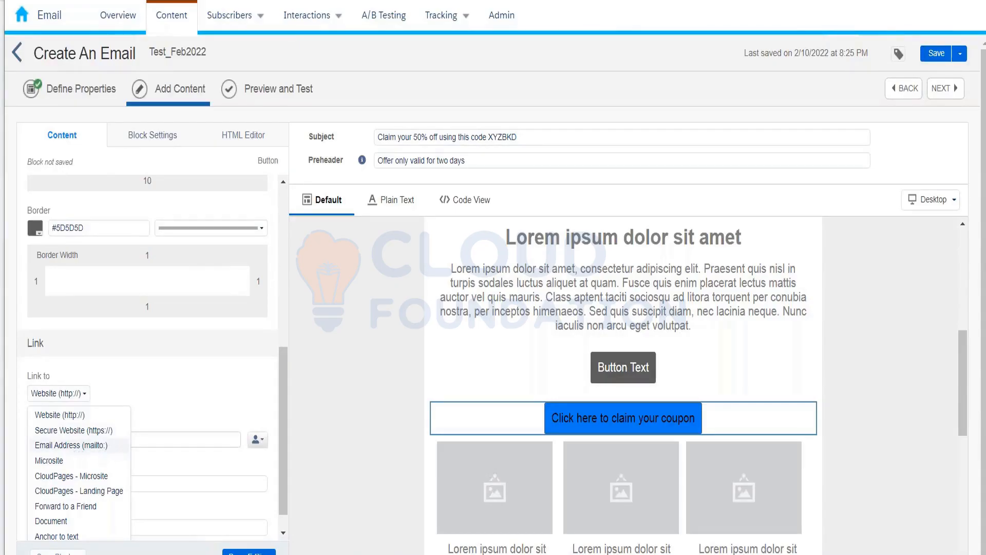
pyautogui.click(91, 446)
pyautogui.click(87, 437)
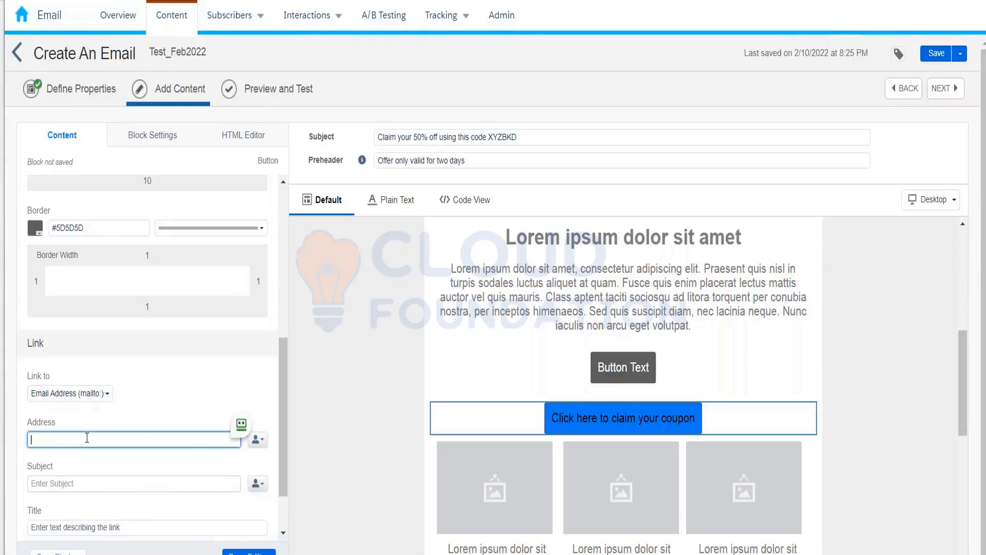
pyautogui.write('kumar@test.com')
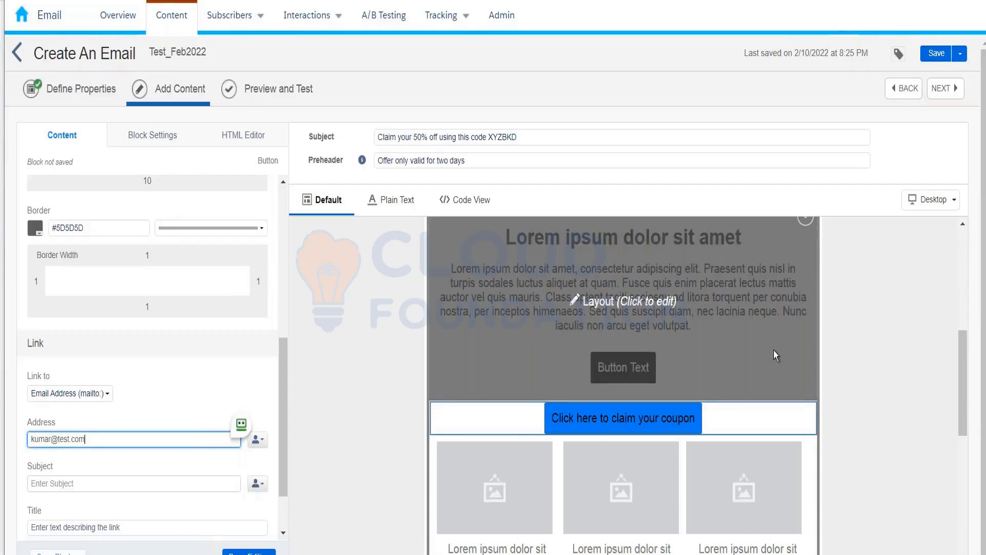
pyautogui.moveTo(714, 554)
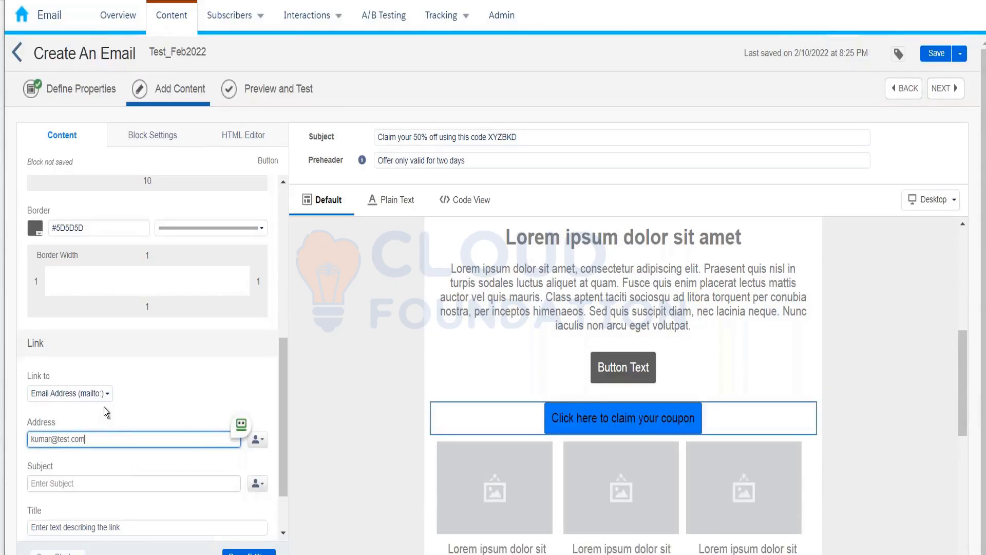
# Step: Switch the button link to CloudPages - Microsite, site 'mic site test', page pk1
pyautogui.click(95, 393)
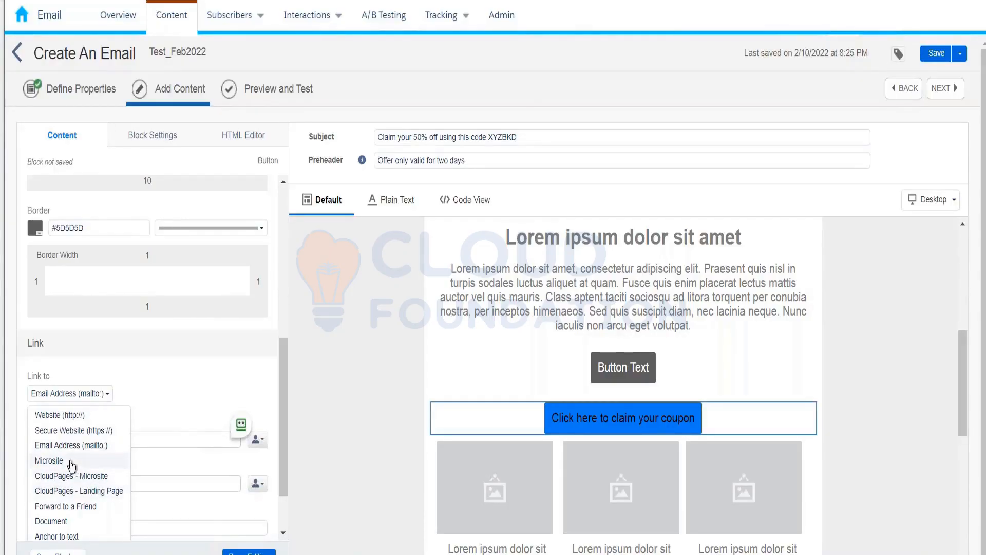
pyautogui.click(70, 477)
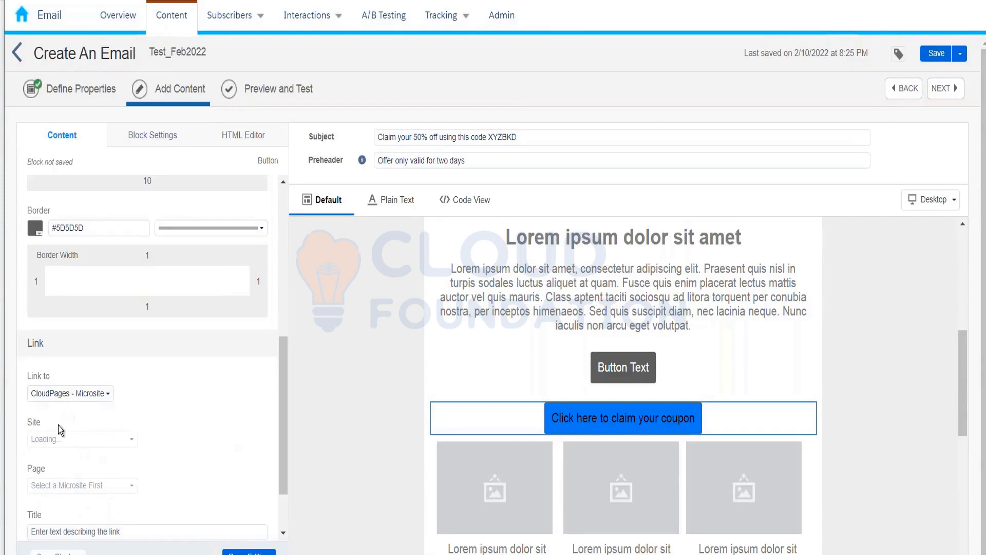
pyautogui.click(49, 439)
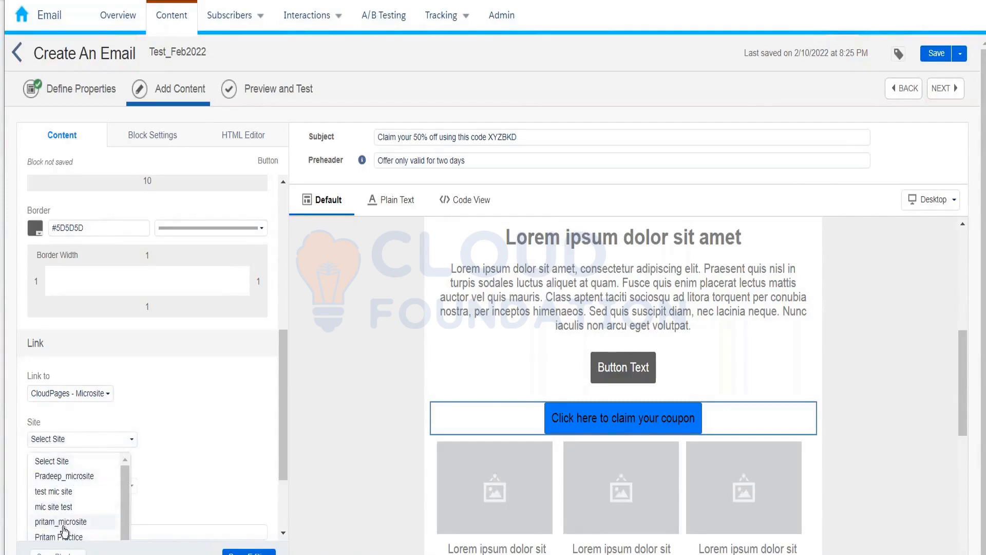
pyautogui.click(59, 507)
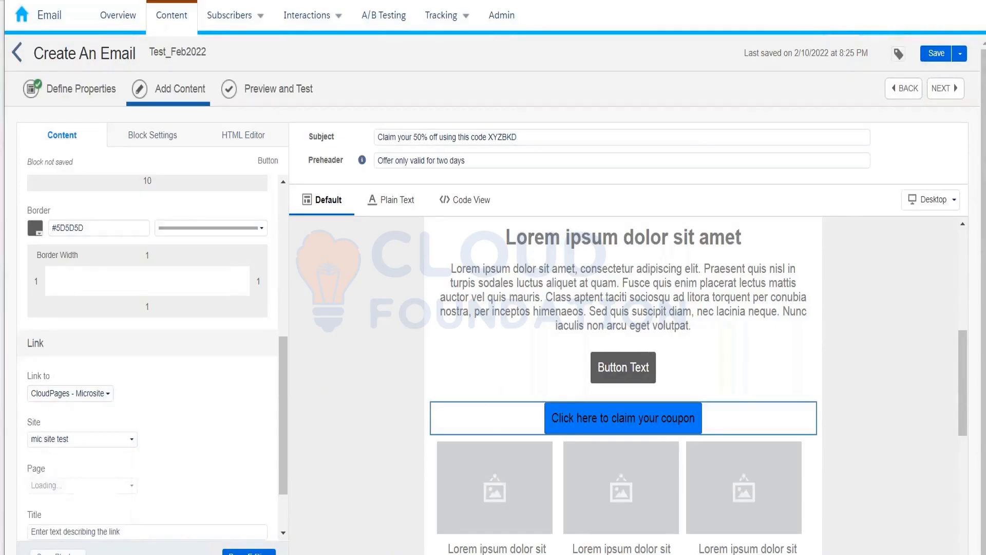
pyautogui.click(82, 486)
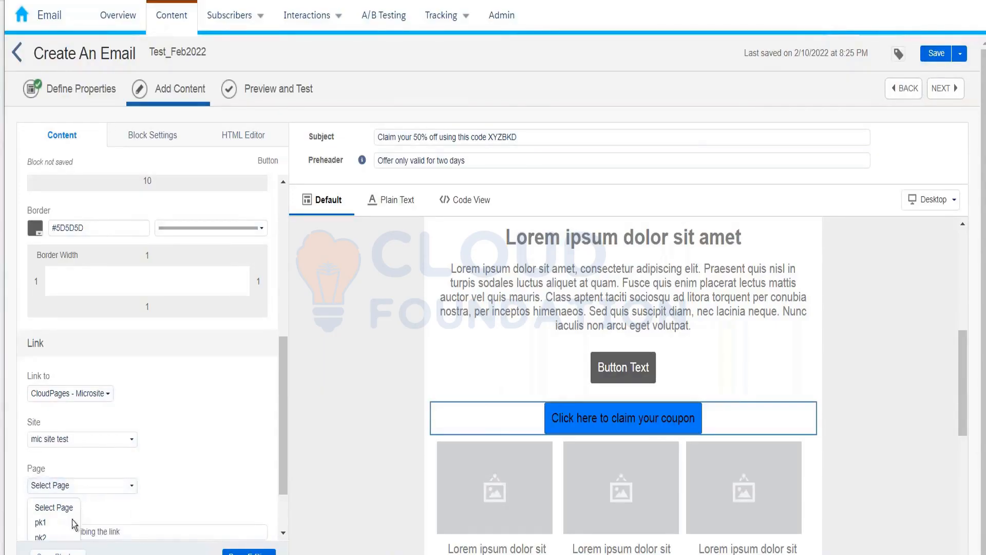
pyautogui.click(40, 522)
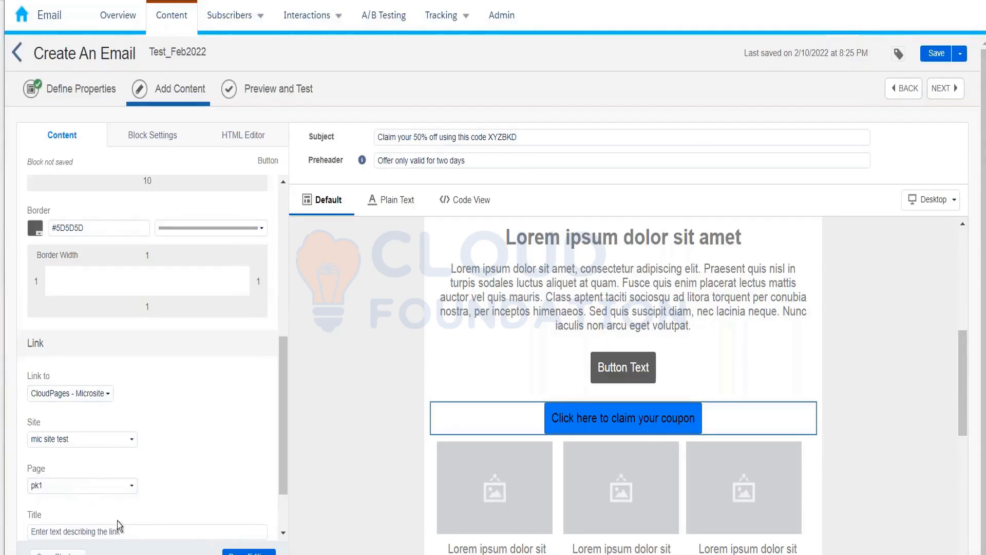
pyautogui.moveTo(279, 414); pyautogui.dragTo(279, 451)
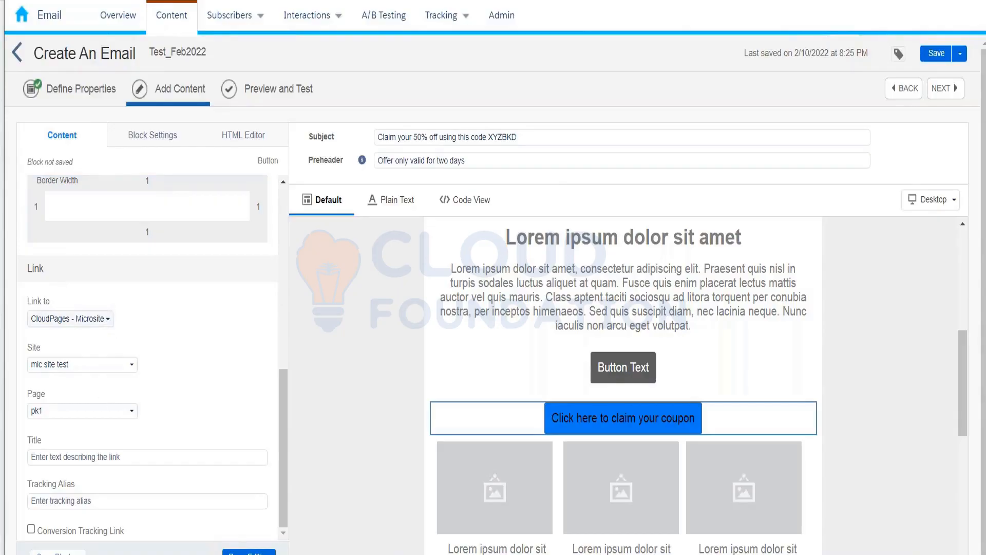
pyautogui.click(106, 318)
pyautogui.click(102, 355)
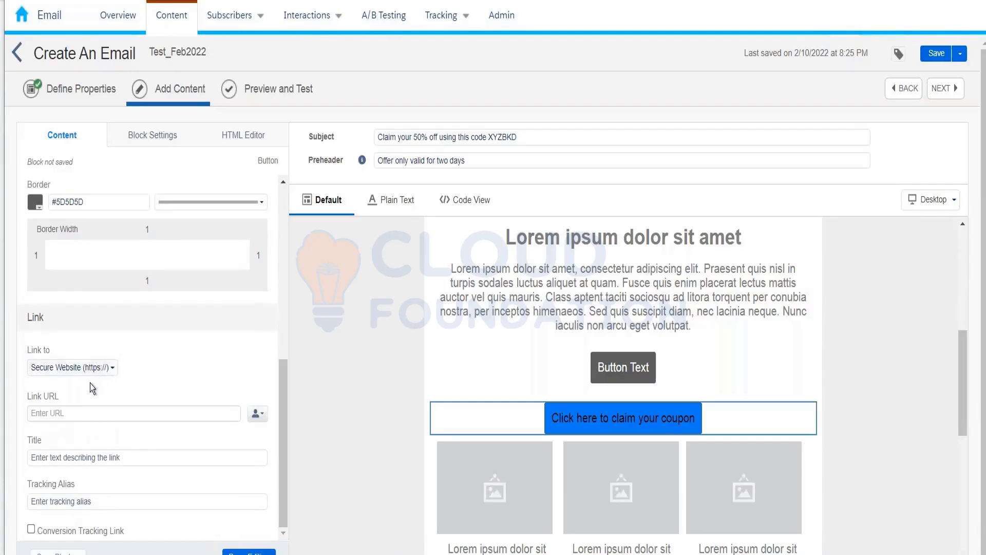
pyautogui.scroll(1, 90, 383)
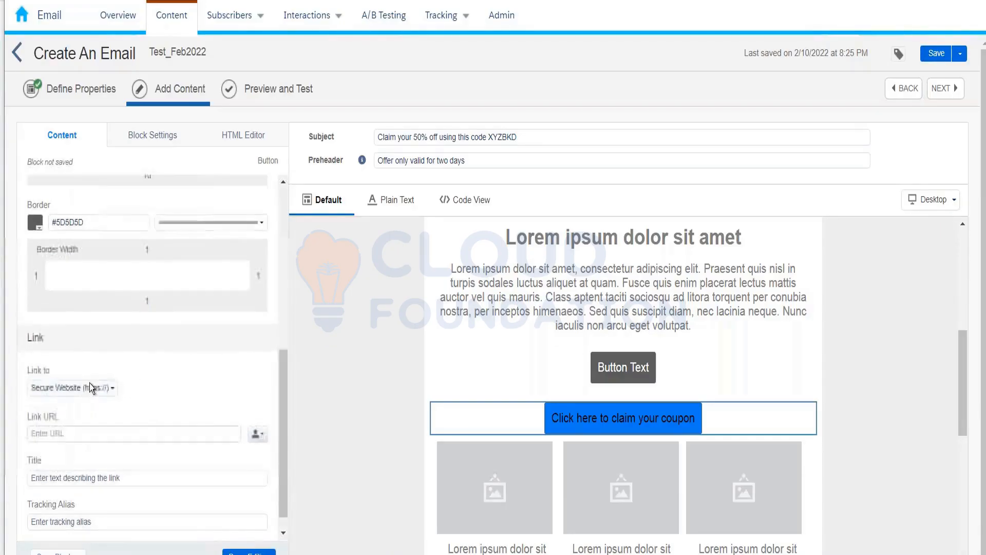
pyautogui.click(82, 435)
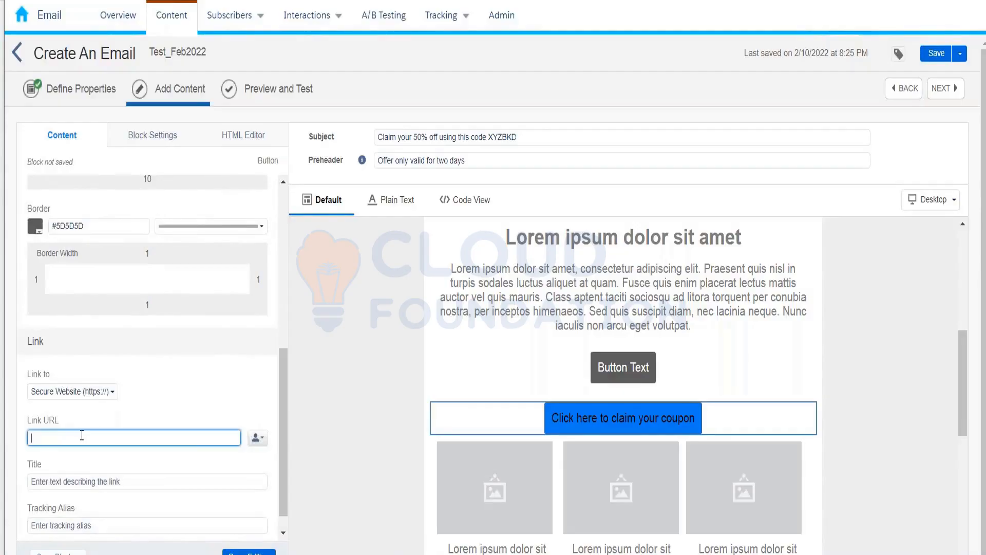
pyautogui.click(187, 389)
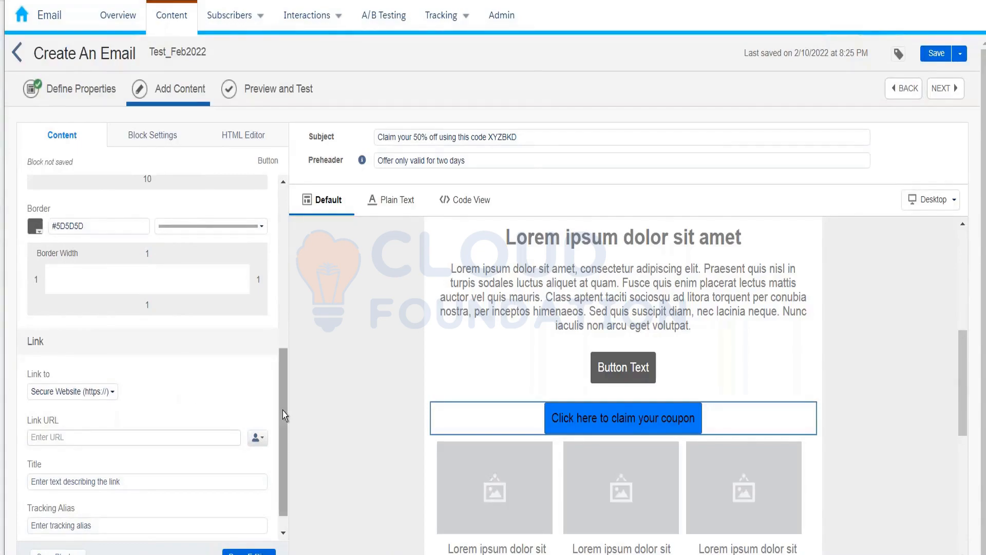
pyautogui.scroll(-1, 282, 433)
pyautogui.click(137, 410)
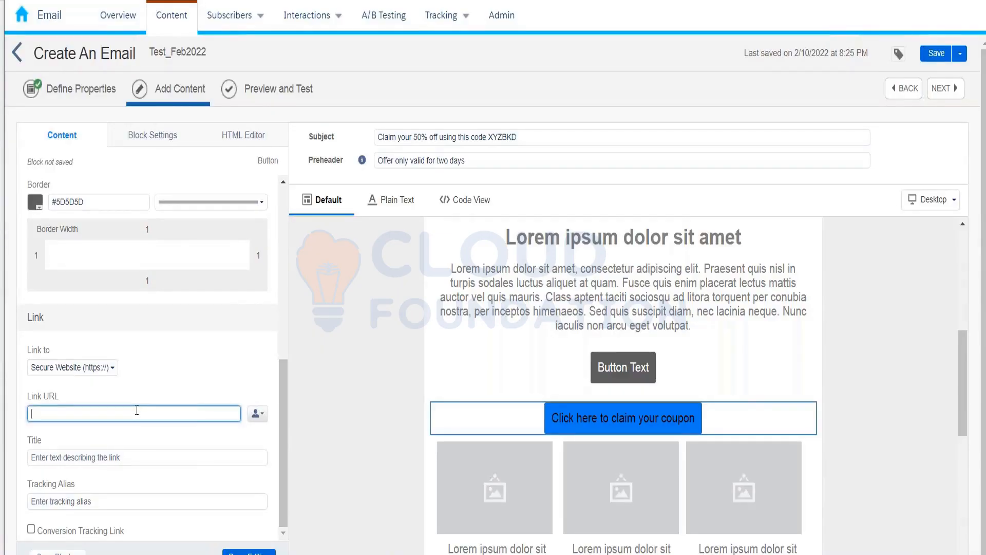
pyautogui.write('www.a')
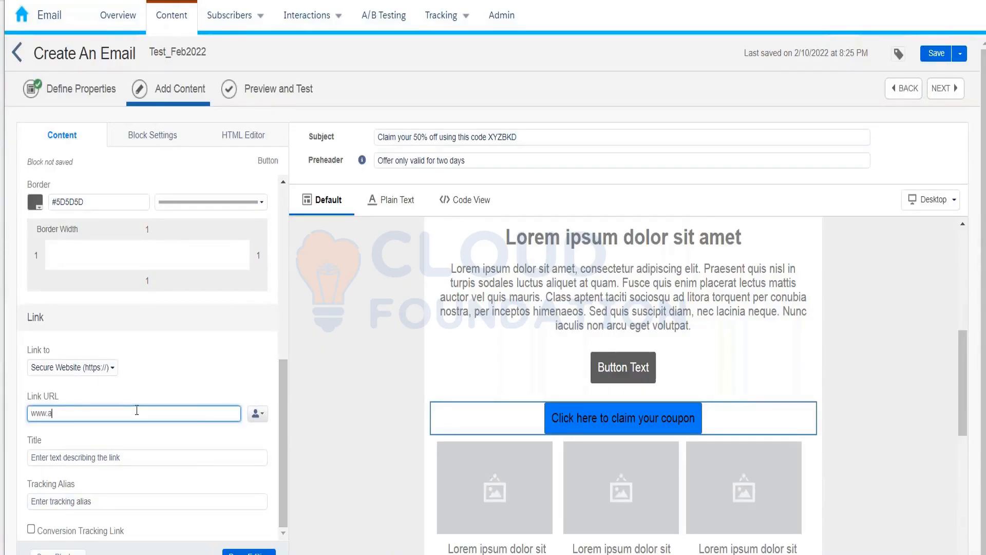
pyautogui.write('mazon.in')
# Step: Step through the link title and tracking alias fields, then close the button editor
pyautogui.click(52, 461)
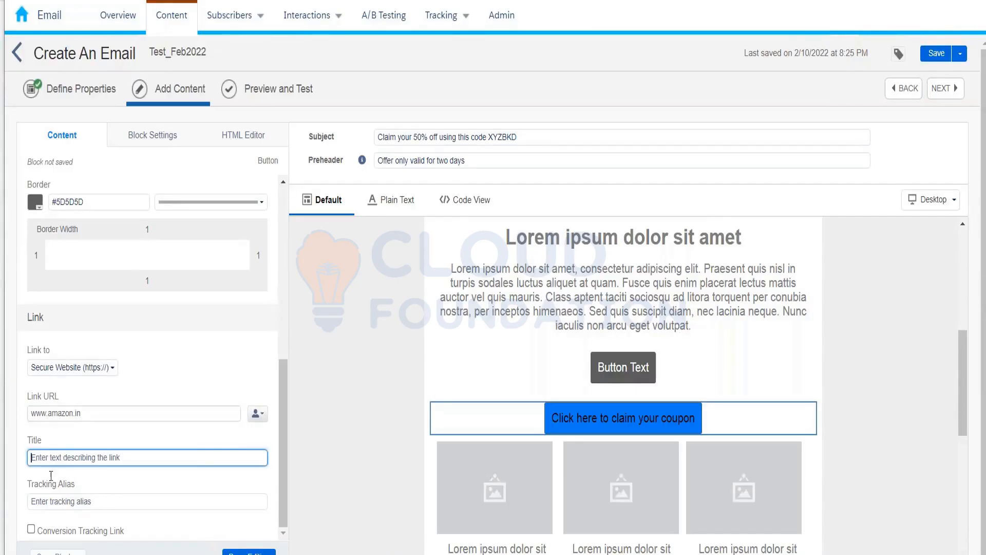
pyautogui.click(51, 502)
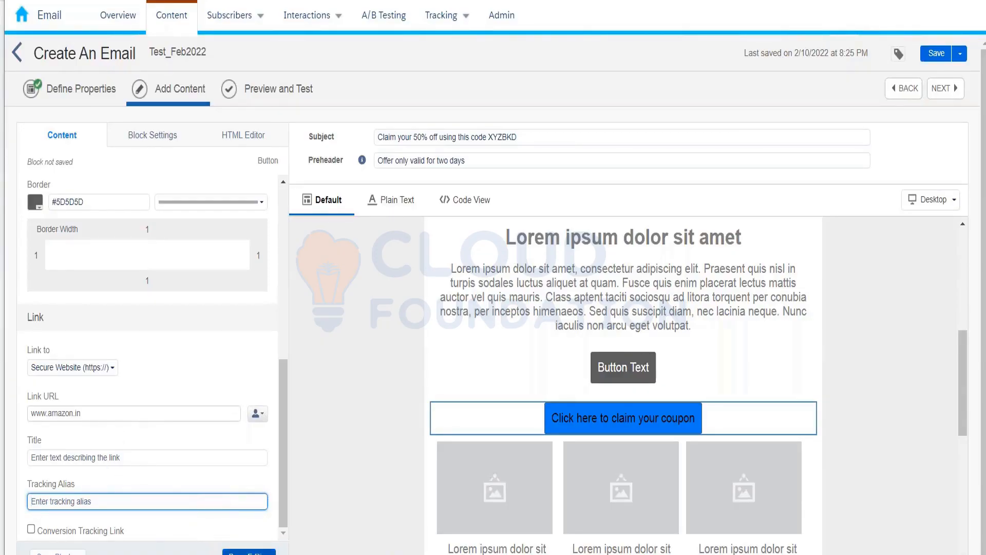
pyautogui.click(249, 552)
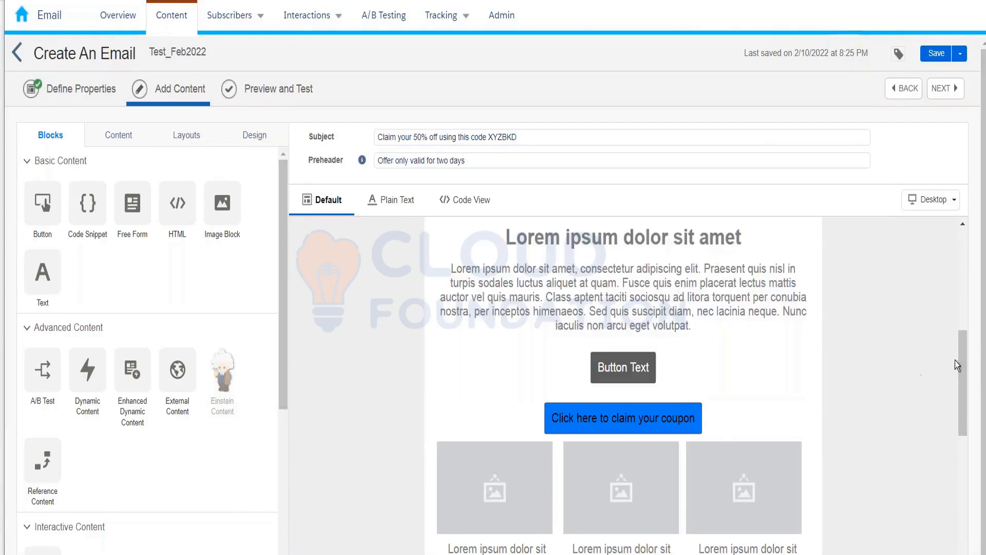
# Step: Scroll the Test_Feb2022 email preview to the top and click into the Subject field
pyautogui.moveTo(974, 288); pyautogui.dragTo(944, 224)
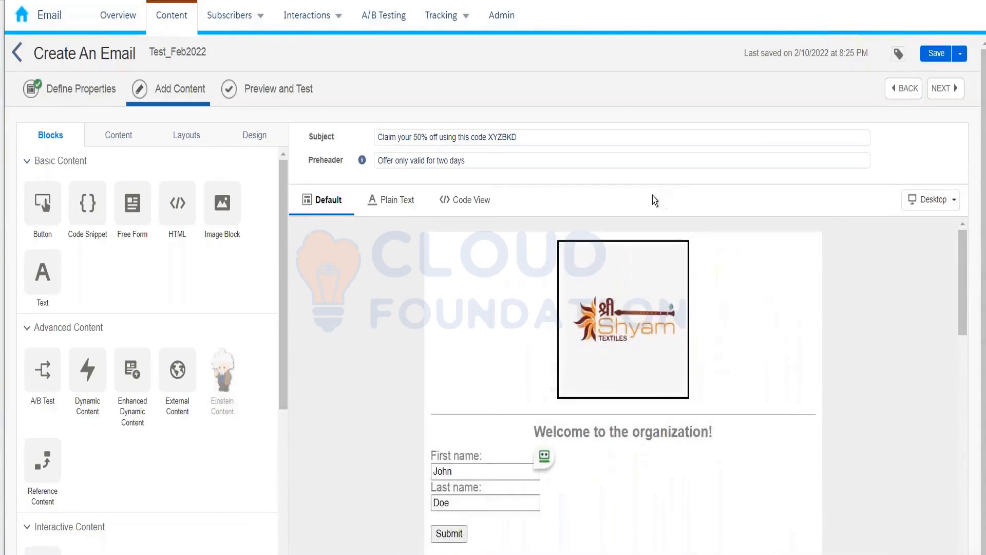
pyautogui.click(375, 140)
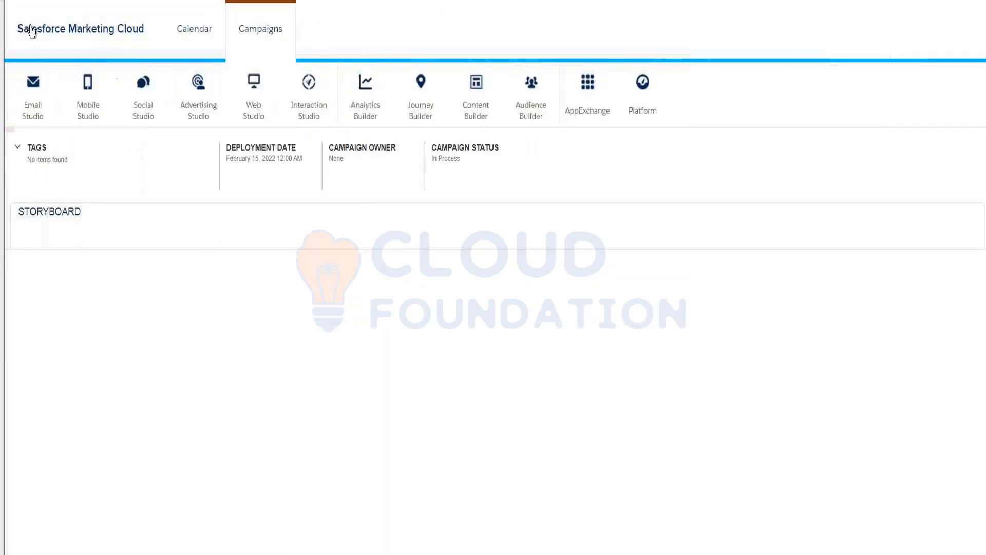
# Step: Open the InterestedCustomer_10thFeb2022 data extension from Email Studio's Data Extensions, 10th Feb folder
pyautogui.click(32, 30)
pyautogui.moveTo(33, 94)
pyautogui.click(33, 151)
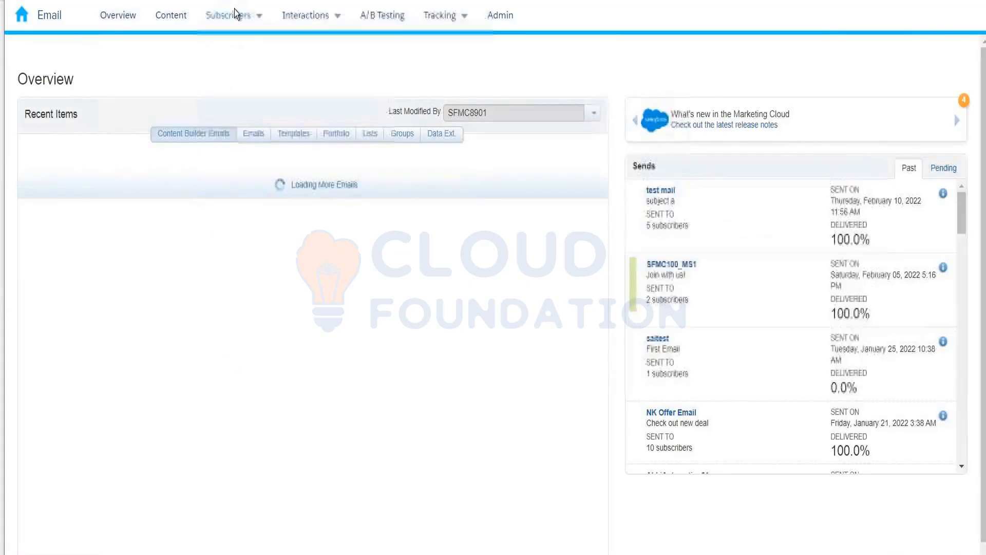
pyautogui.click(241, 152)
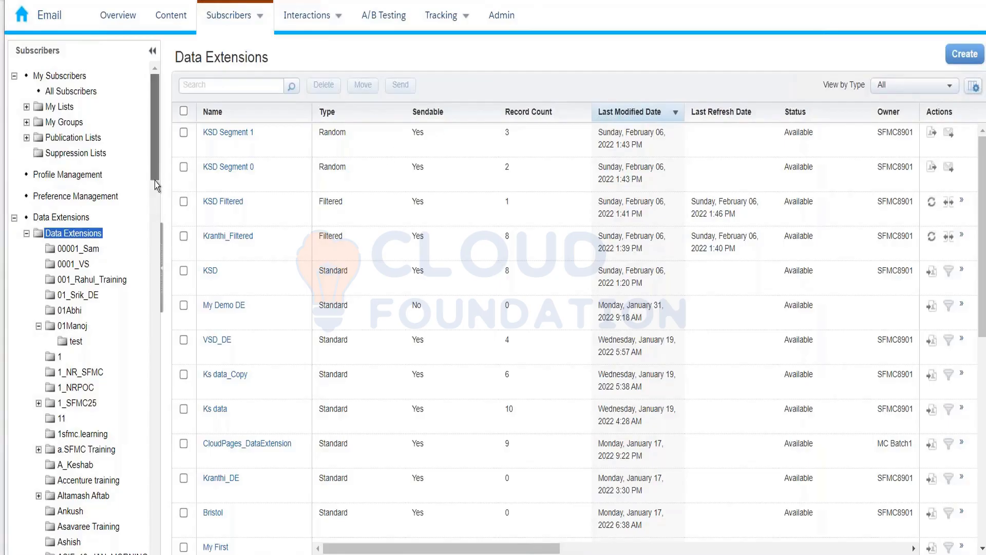
pyautogui.scroll(-3, 155, 181)
pyautogui.scroll(-1, 149, 296)
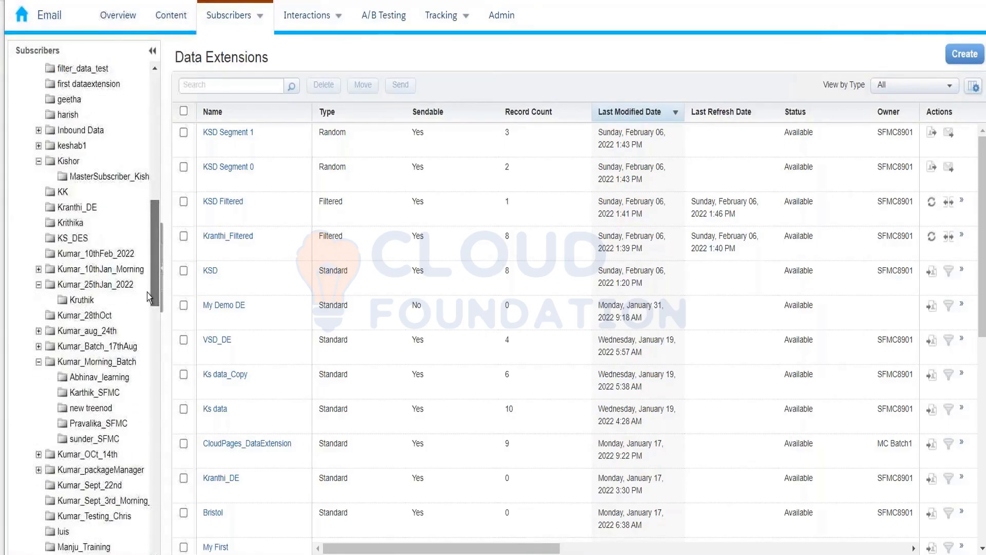
pyautogui.click(96, 254)
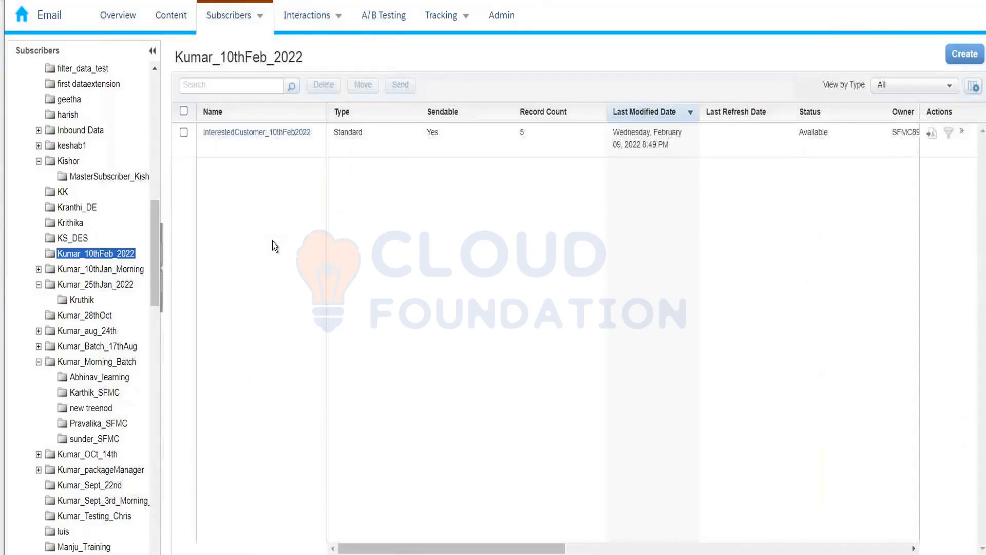
pyautogui.click(271, 144)
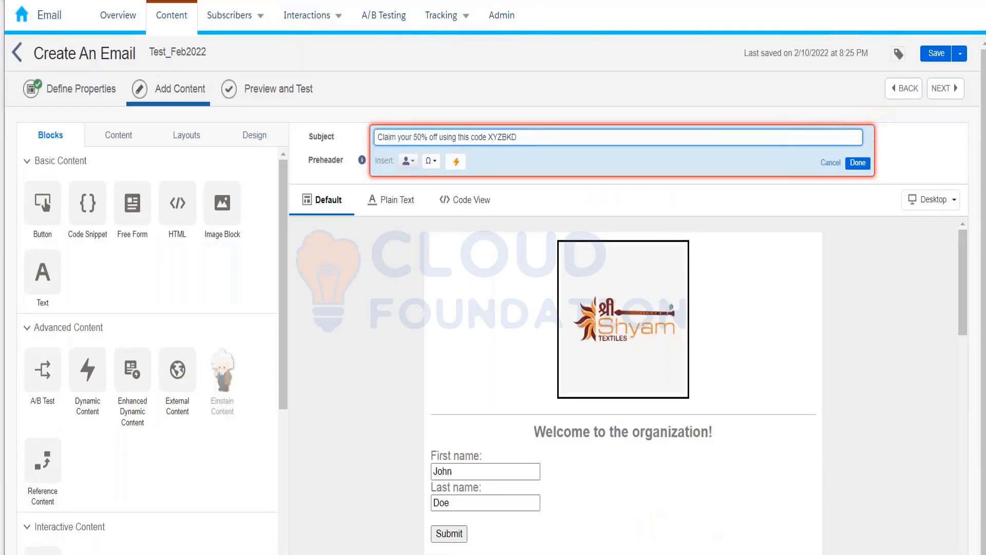
# Step: Prefix the subject with 'Hi %%Firstname%%,' using the Firstname field name copied from the data extension
pyautogui.write('Hi ')
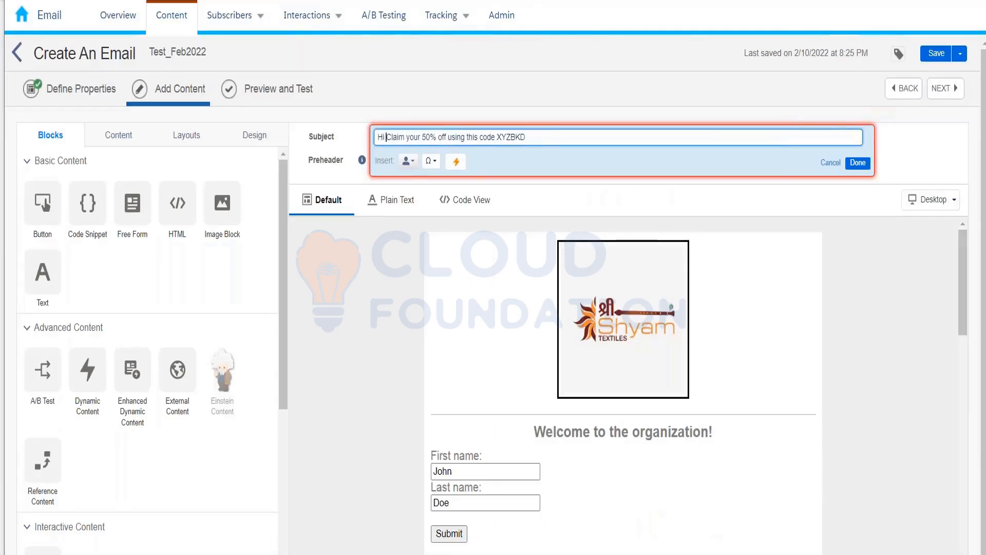
pyautogui.write('%%')
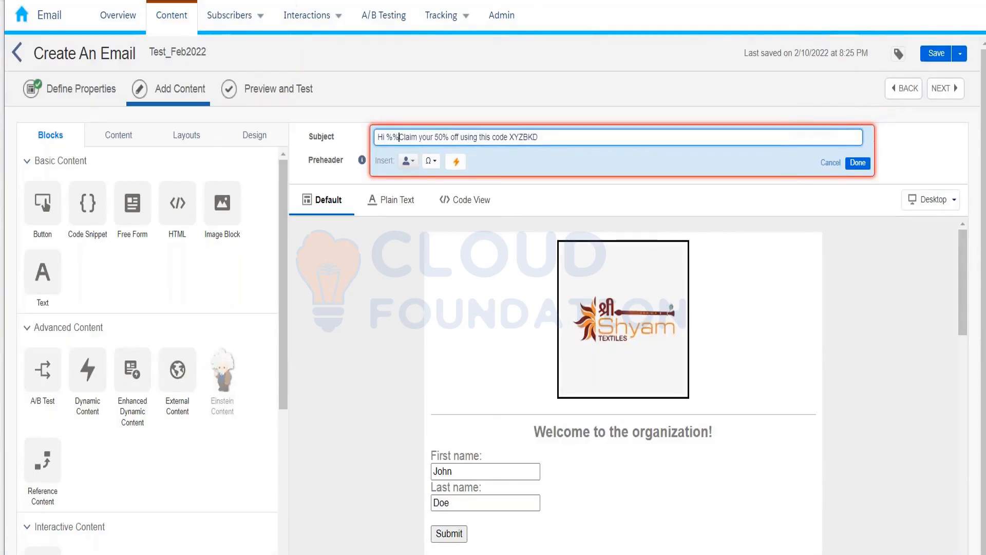
pyautogui.rightClick(239, 0)
pyautogui.click(308, 0)
pyautogui.doubleClick(525, 340)
pyautogui.hotkey('ctrl', 'c')
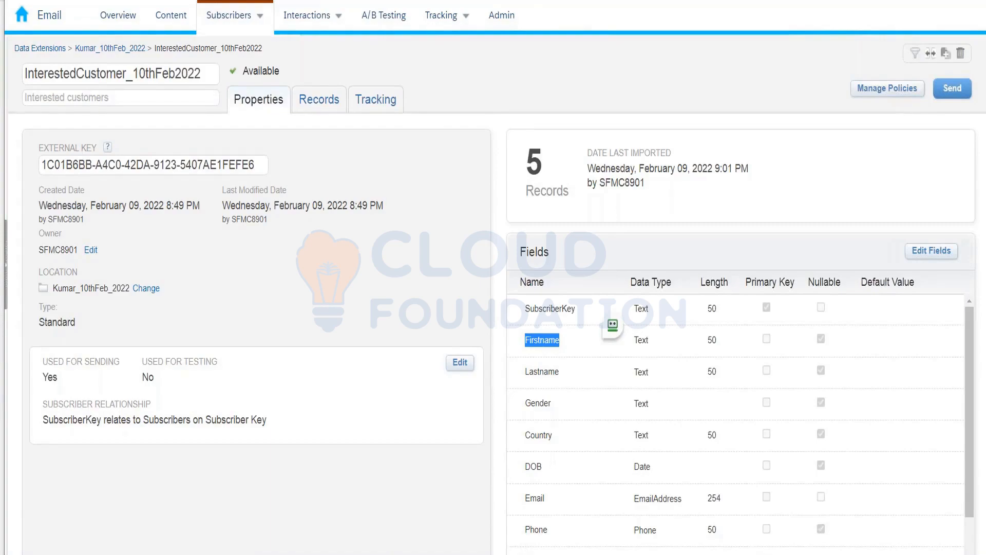
pyautogui.click(206, 1)
pyautogui.hotkey('ctrl', 'v')
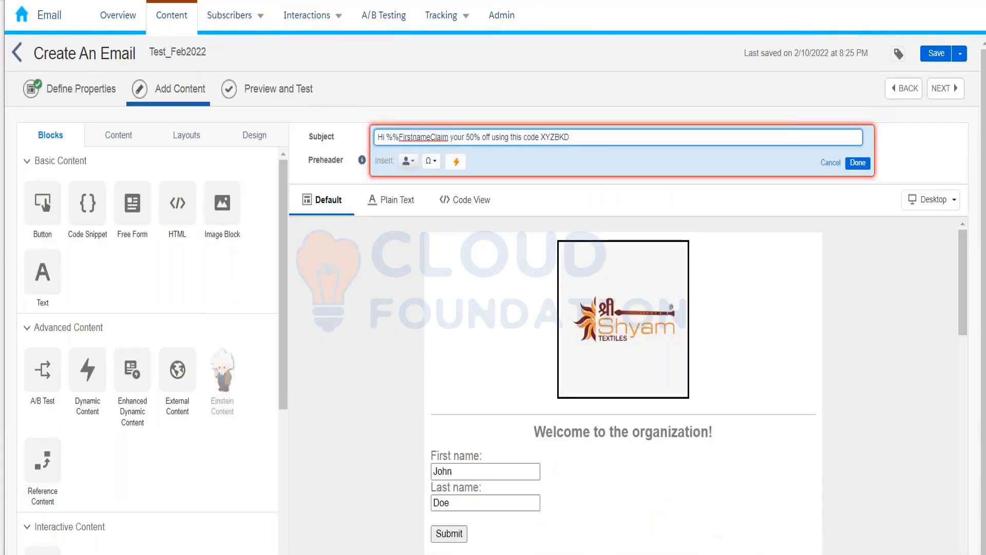
pyautogui.write('%%,')
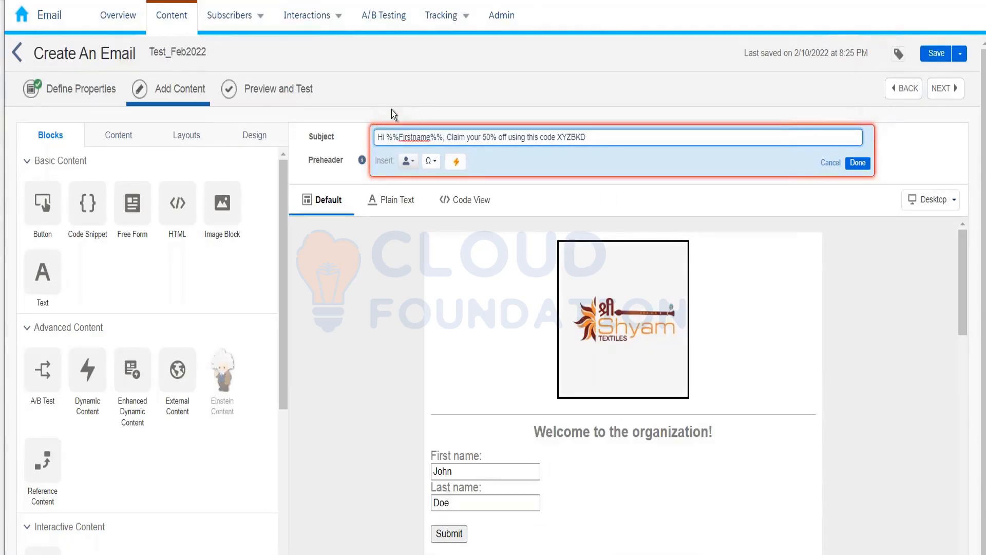
# Step: Remove the stray space inside Firstname and finish editing the subject
pyautogui.click(411, 137)
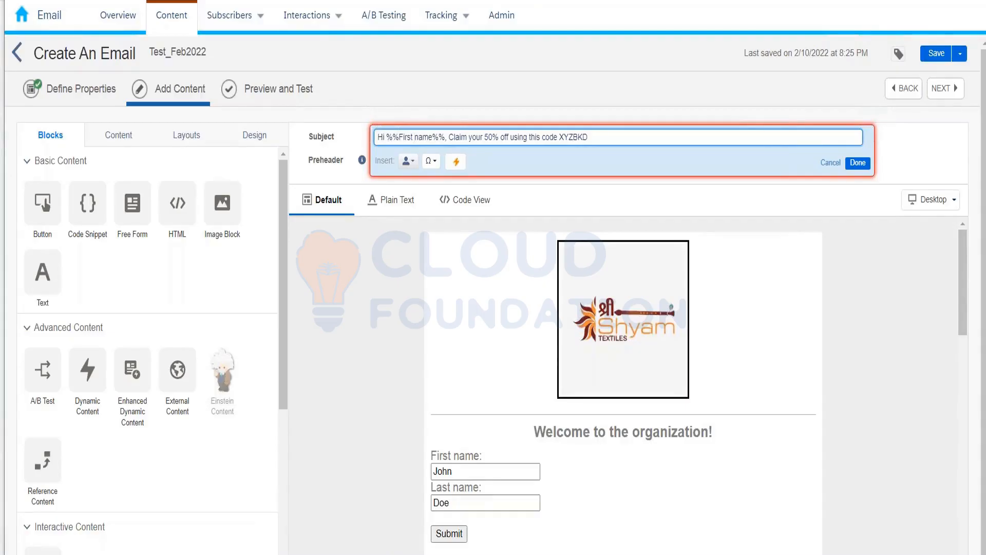
pyautogui.press('BackSpace')
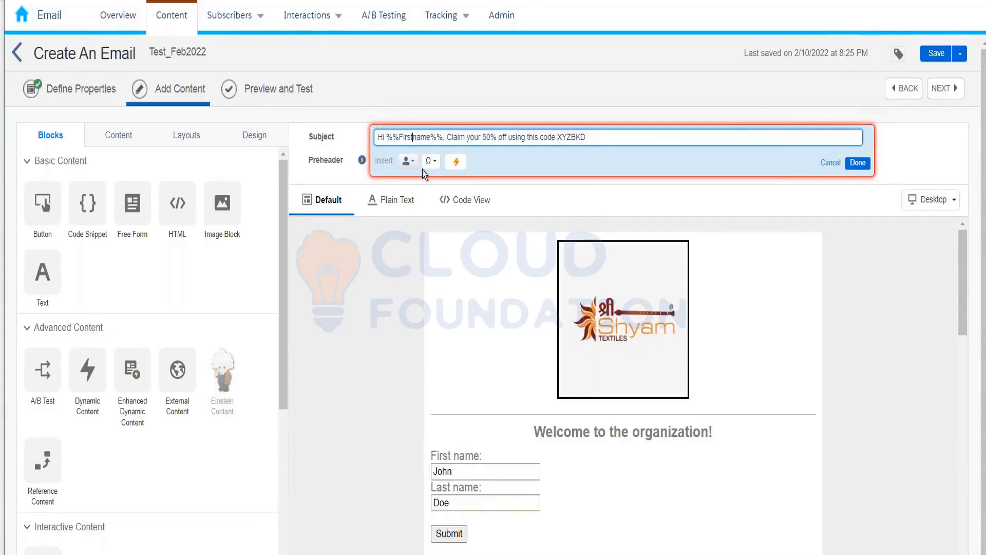
pyautogui.doubleClick(415, 137)
pyautogui.click(860, 167)
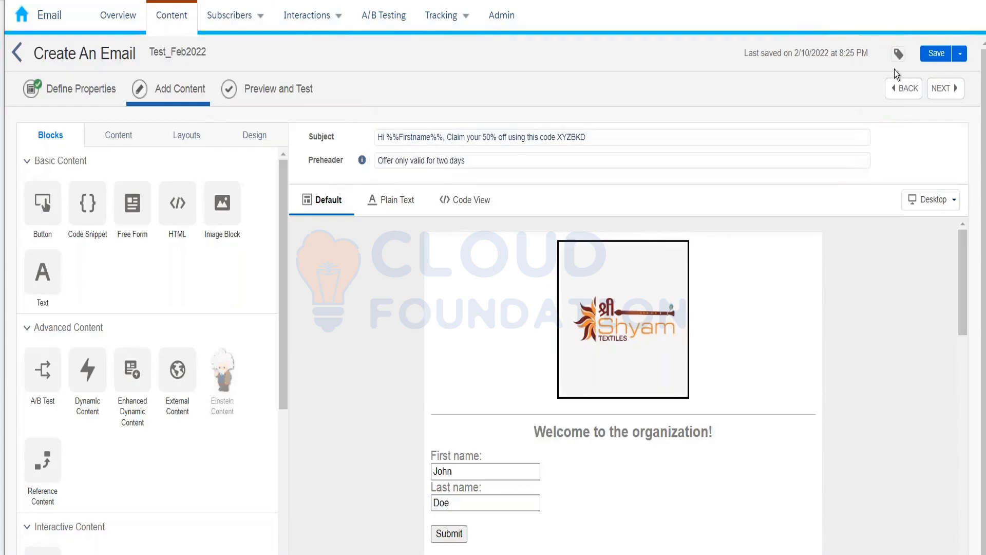
# Step: In Preview and Test, pick InterestedCustomer_10thFeb2022 from the 10th Feb folder and its first subscriber
pyautogui.click(278, 94)
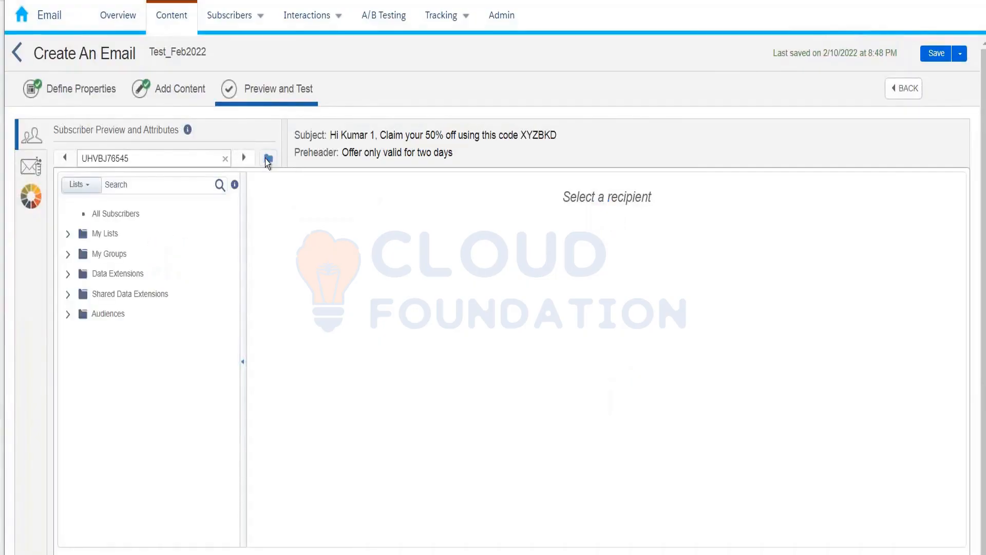
pyautogui.click(69, 276)
pyautogui.click(132, 275)
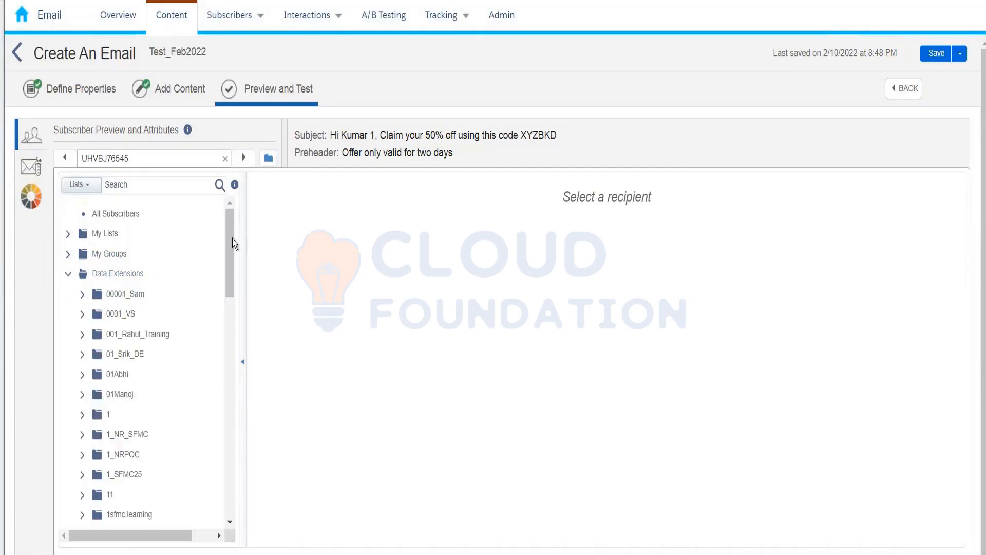
pyautogui.moveTo(232, 239); pyautogui.dragTo(232, 358)
pyautogui.click(163, 378)
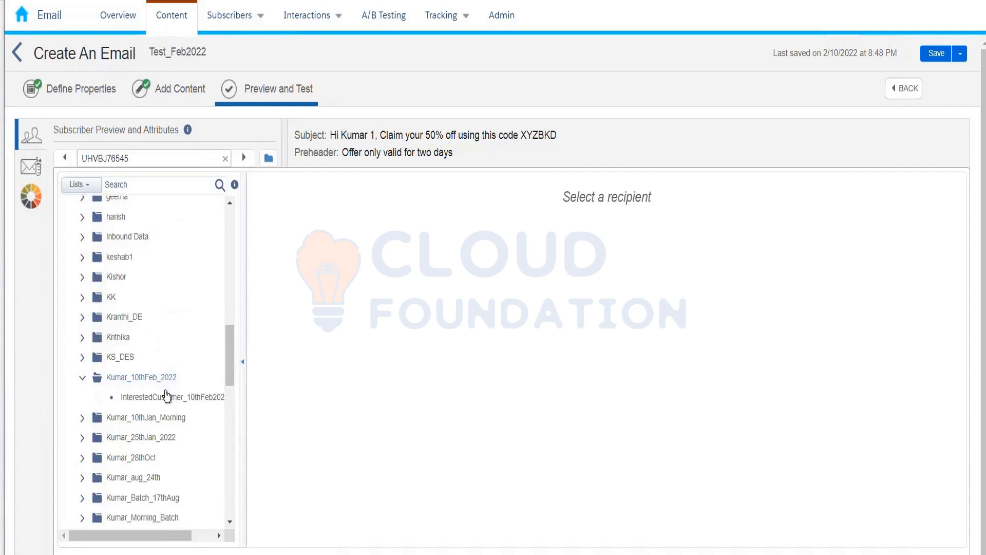
pyautogui.click(163, 397)
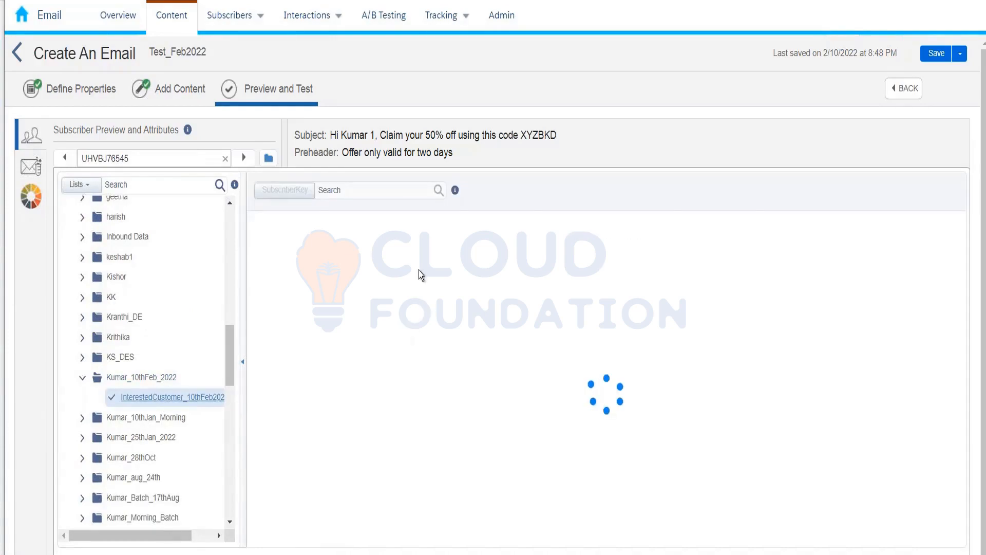
pyautogui.click(379, 249)
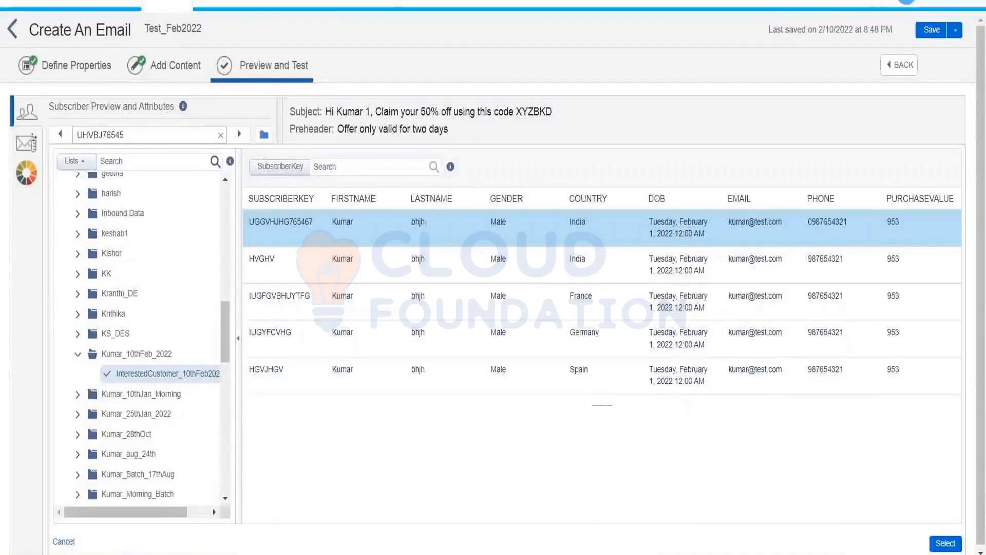
# Step: Review the email preview for that subscriber, then go back to Add Content
pyautogui.click(944, 543)
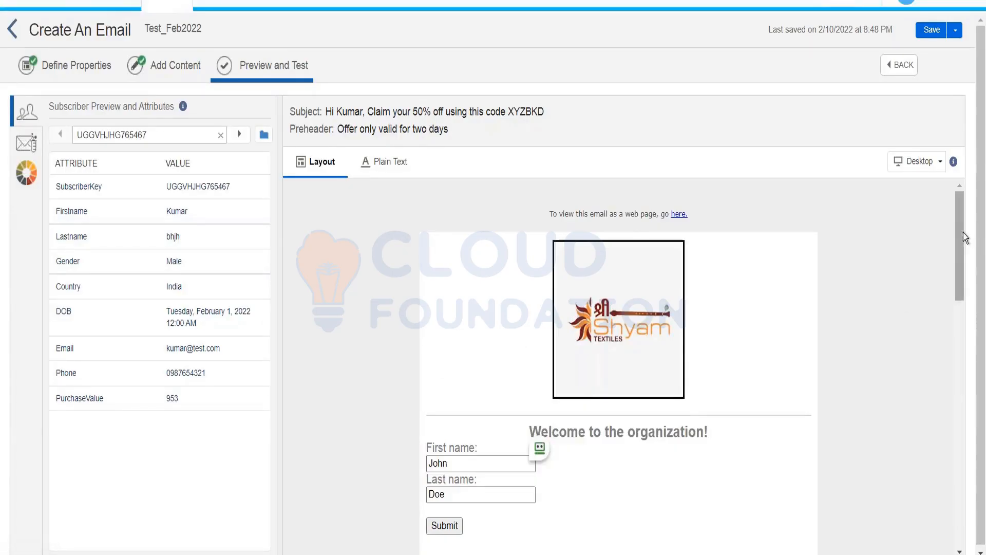
pyautogui.scroll(-2, 968, 269)
pyautogui.moveTo(968, 268); pyautogui.dragTo(979, 202)
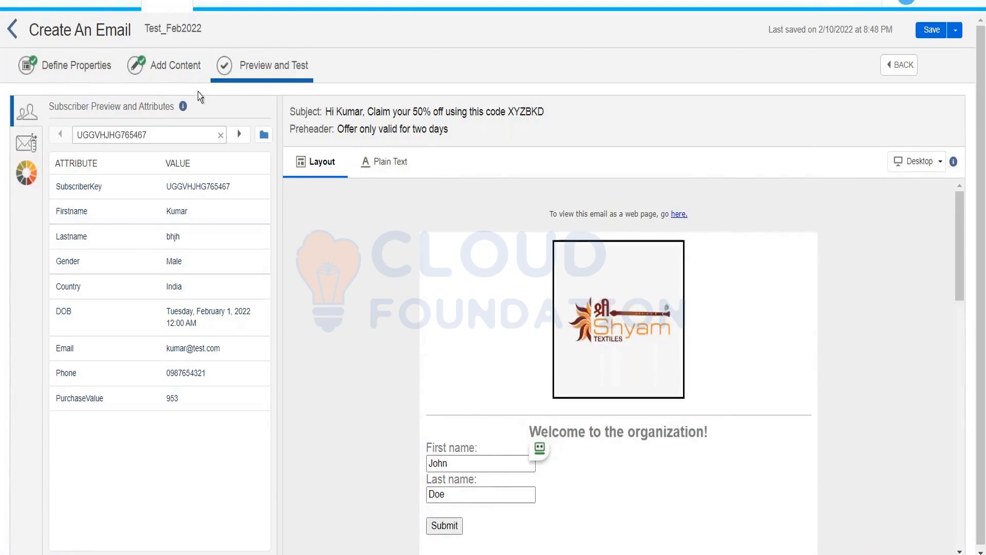
pyautogui.click(185, 77)
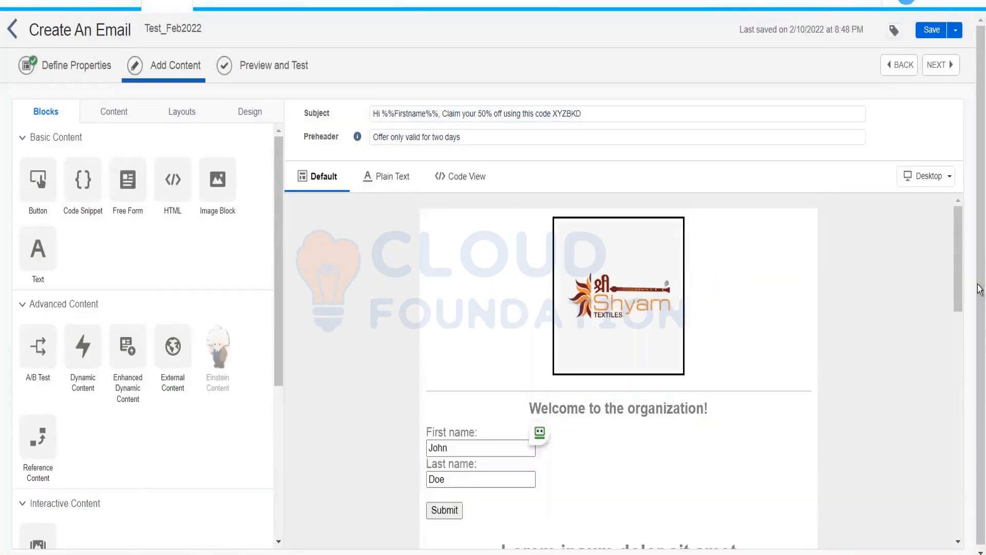
# Step: Delete the lorem ipsum paragraph from the email's text block
pyautogui.moveTo(960, 291); pyautogui.dragTo(962, 351)
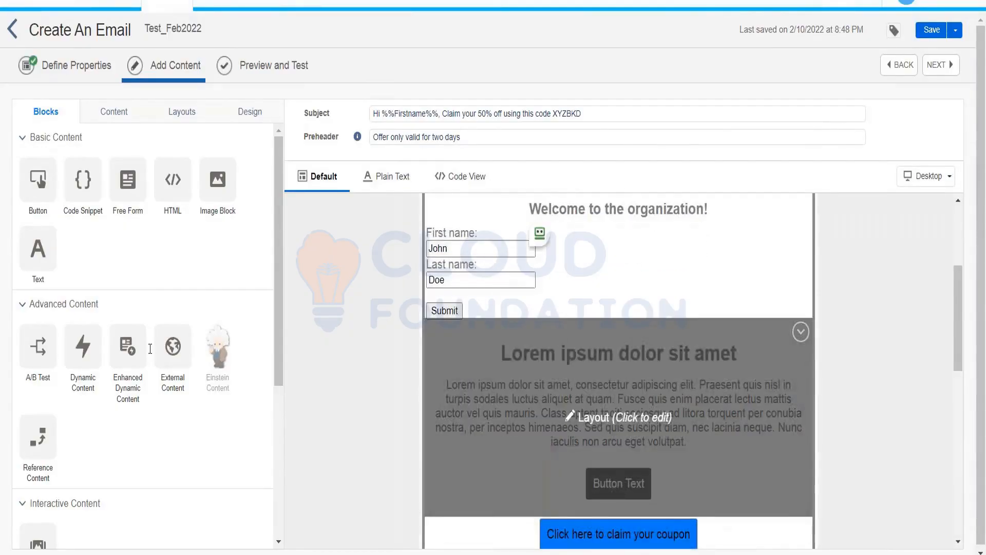
pyautogui.click(575, 353)
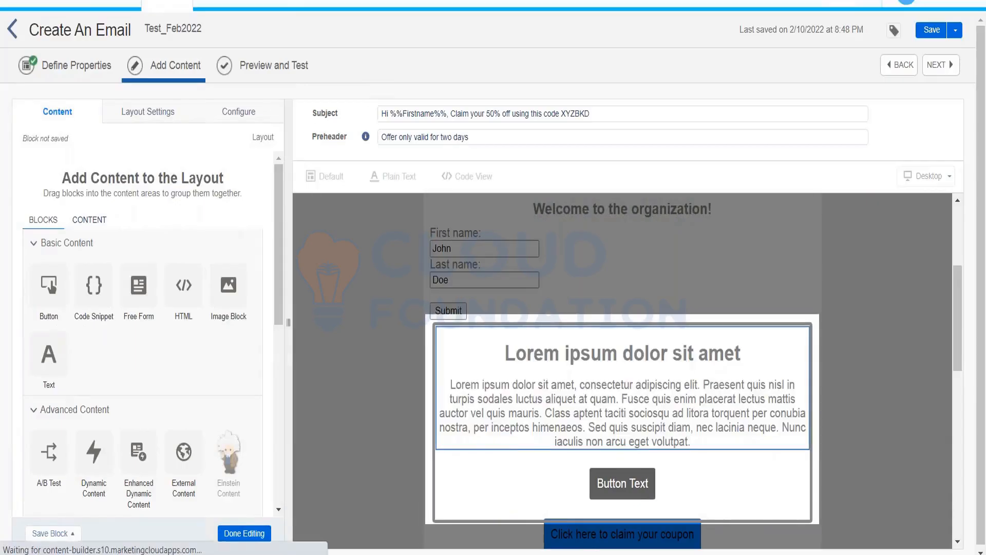
pyautogui.click(621, 390)
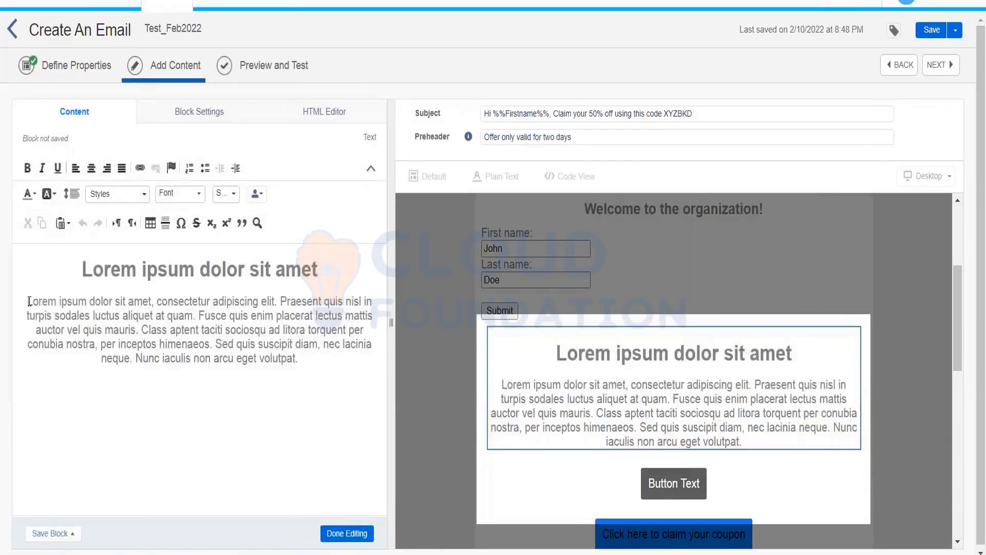
pyautogui.moveTo(27, 302); pyautogui.dragTo(329, 368)
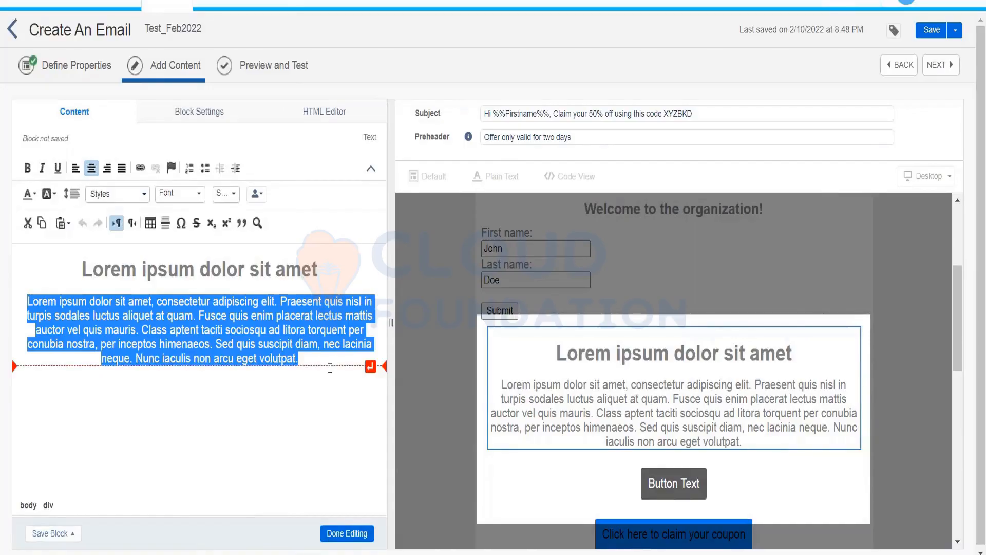
pyautogui.press('Delete')
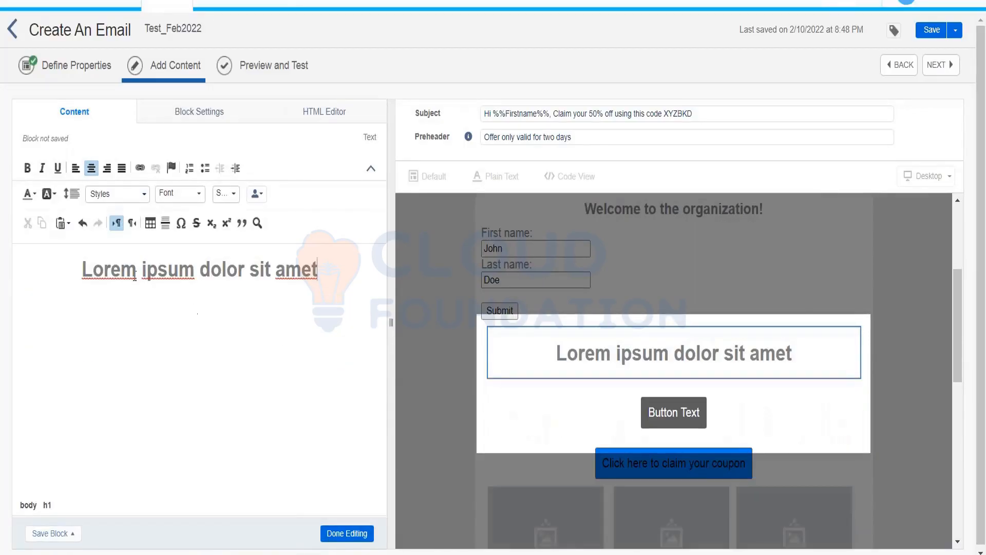
# Step: Rewrite the heading to 'THank you for your shopping, your purchase value is : %%'
pyautogui.moveTo(92, 269); pyautogui.dragTo(341, 271)
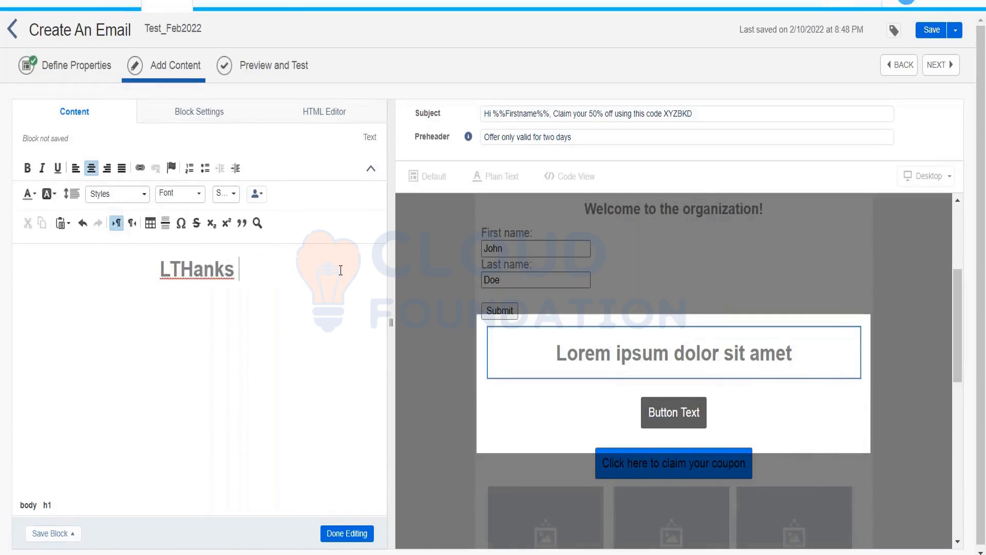
pyautogui.press('BackSpace')
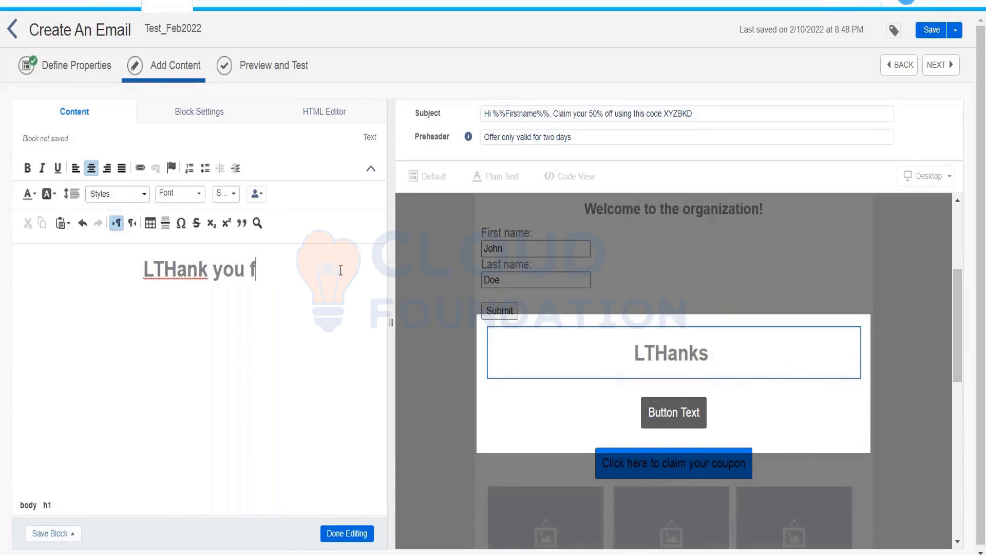
pyautogui.write('you for your p')
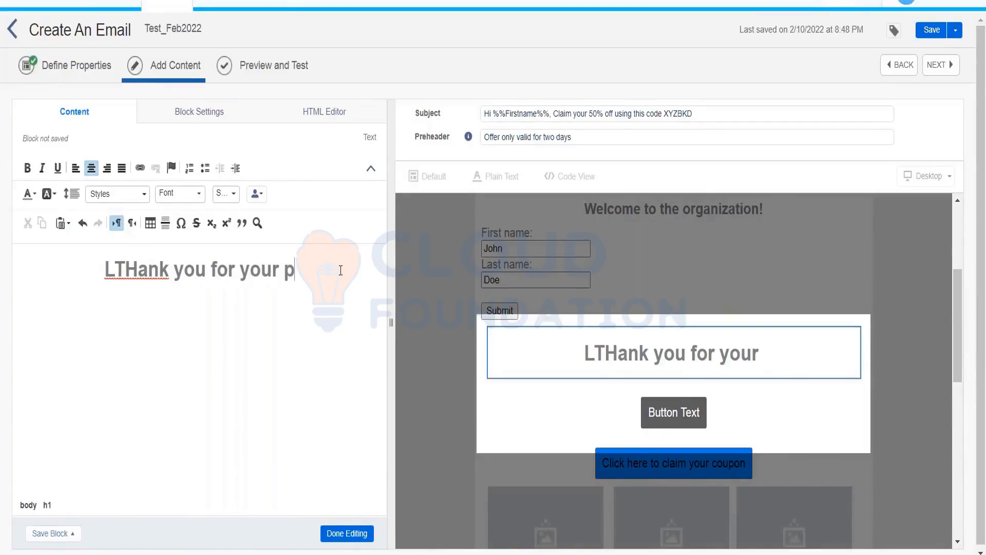
pyautogui.write('urchase')
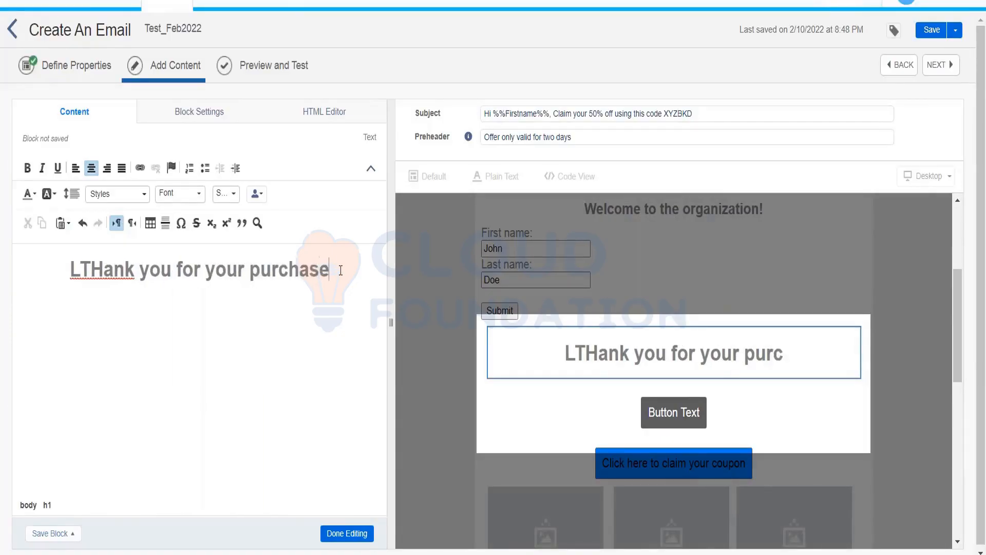
pyautogui.write(' order')
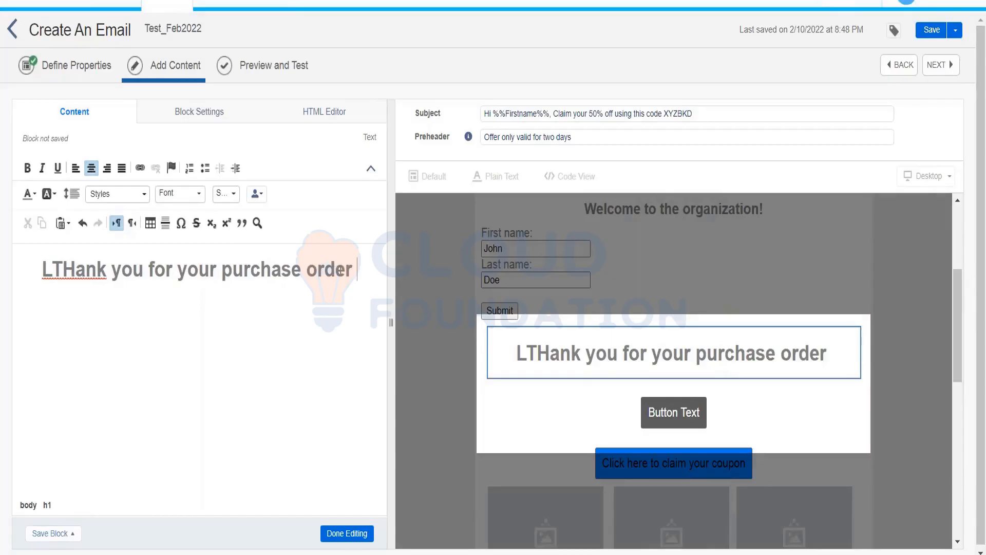
pyautogui.press('BackSpace')
pyautogui.press('BackSpace')
pyautogui.press('BackSpace')
pyautogui.press('BackSpace')
pyautogui.press('BackSpace')
pyautogui.press('BackSpace')
pyautogui.press('BackSpace')
pyautogui.press('BackSpace')
pyautogui.press('BackSpace')
pyautogui.press('BackSpace')
pyautogui.press('BackSpace')
pyautogui.press('BackSpace')
pyautogui.press('BackSpace')
pyautogui.press('BackSpace')
pyautogui.press('BackSpace')
pyautogui.press('BackSpace')
pyautogui.press('BackSpace')
pyautogui.press('BackSpace')
pyautogui.press('BackSpace')
pyautogui.press('BackSpace')
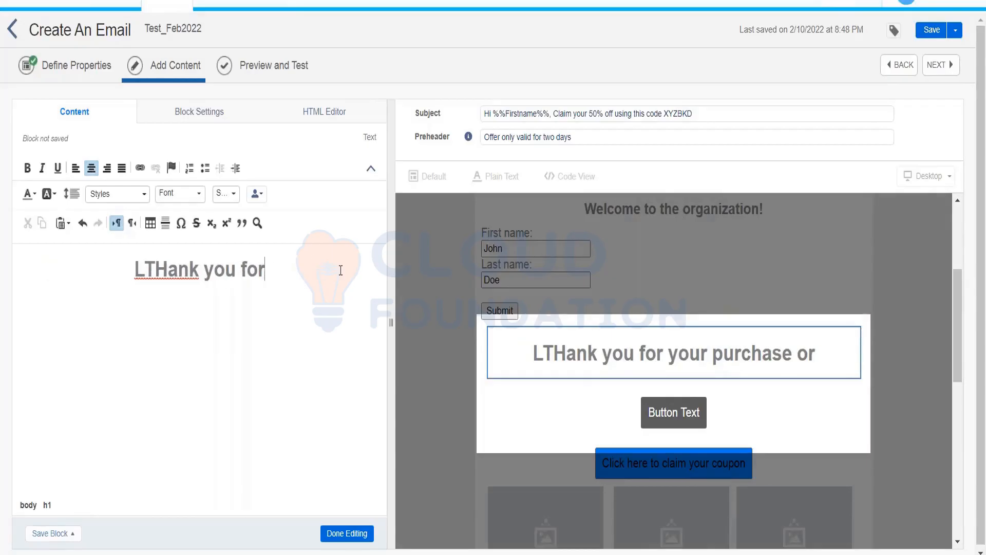
pyautogui.write('your')
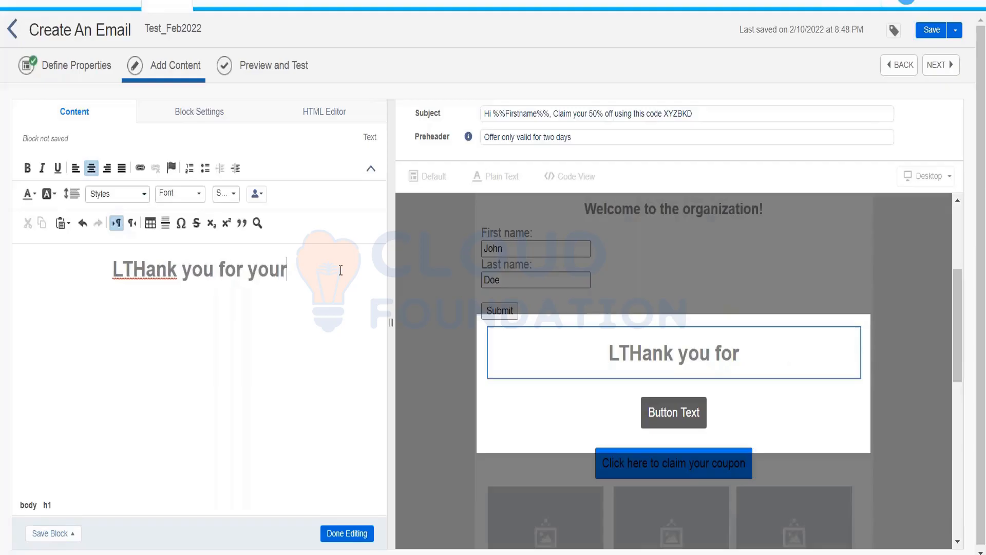
pyautogui.write(' shopping,')
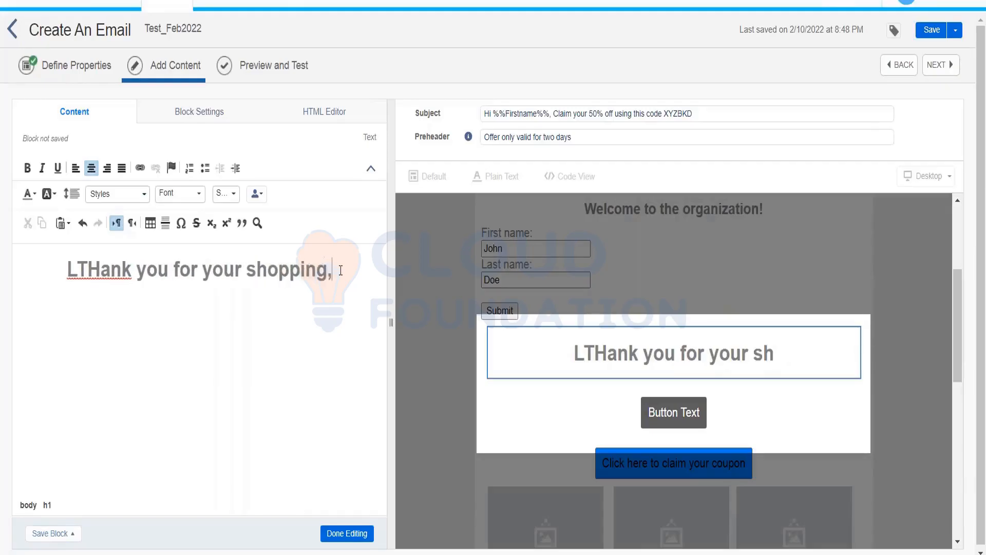
pyautogui.write(' your purc')
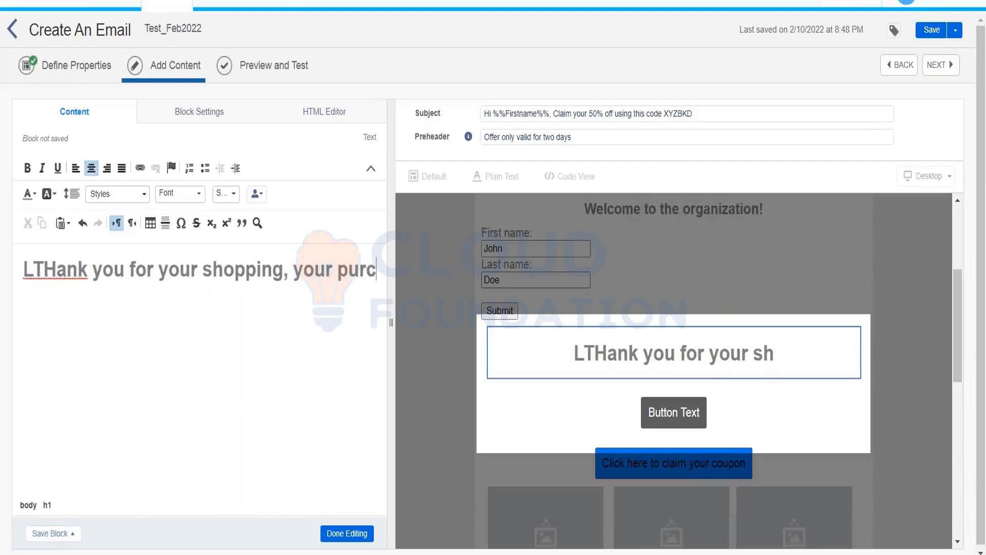
pyautogui.write('hase value ')
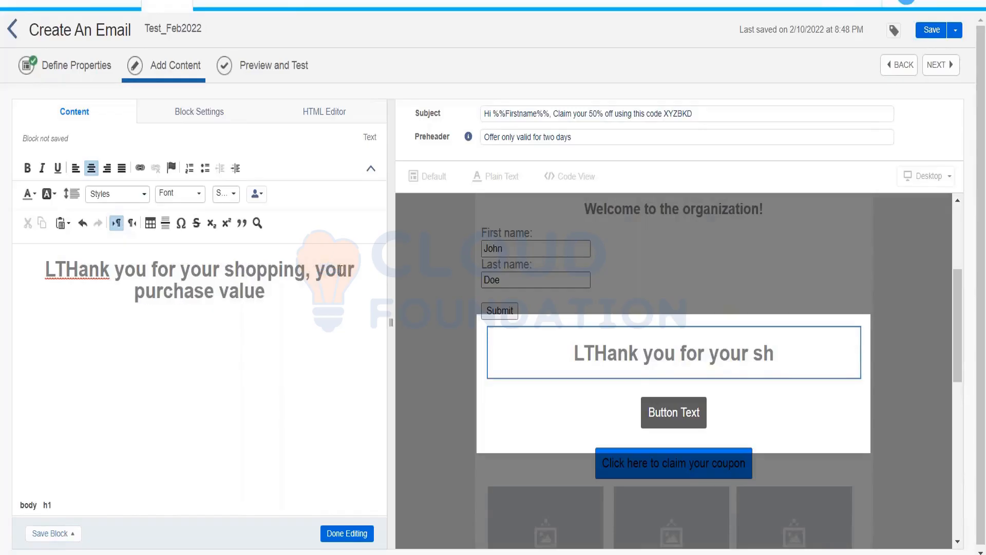
pyautogui.write('is :')
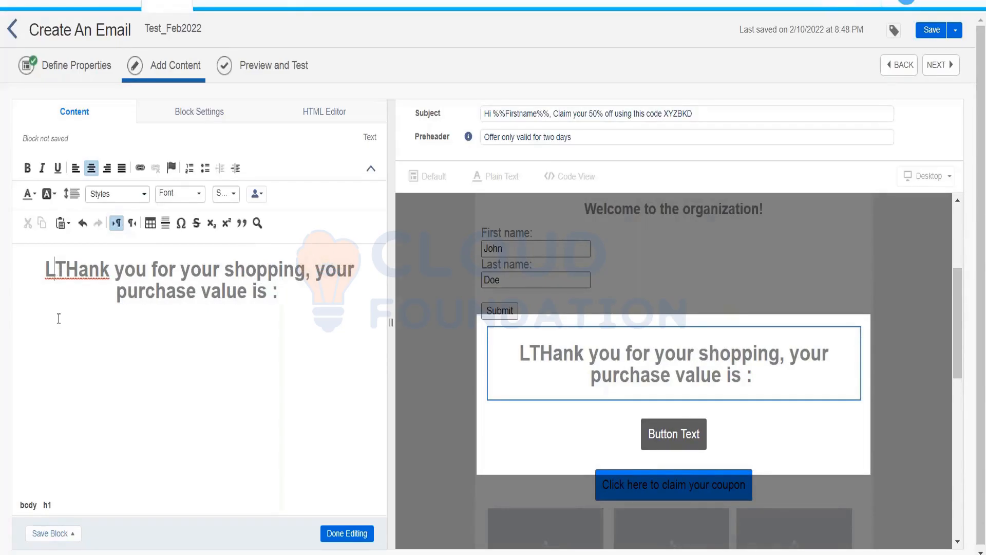
pyautogui.press('BackSpace')
pyautogui.click(289, 298)
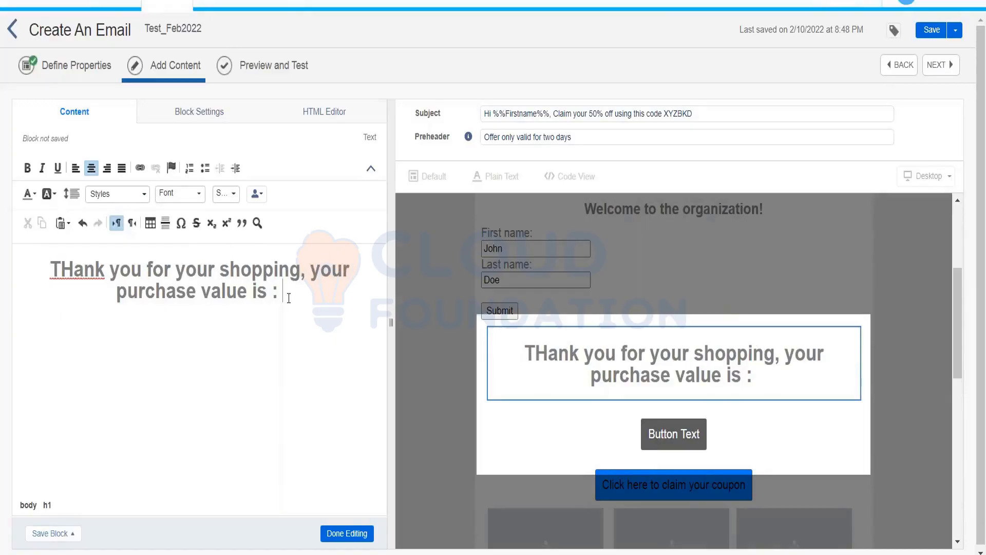
pyautogui.write('%%')
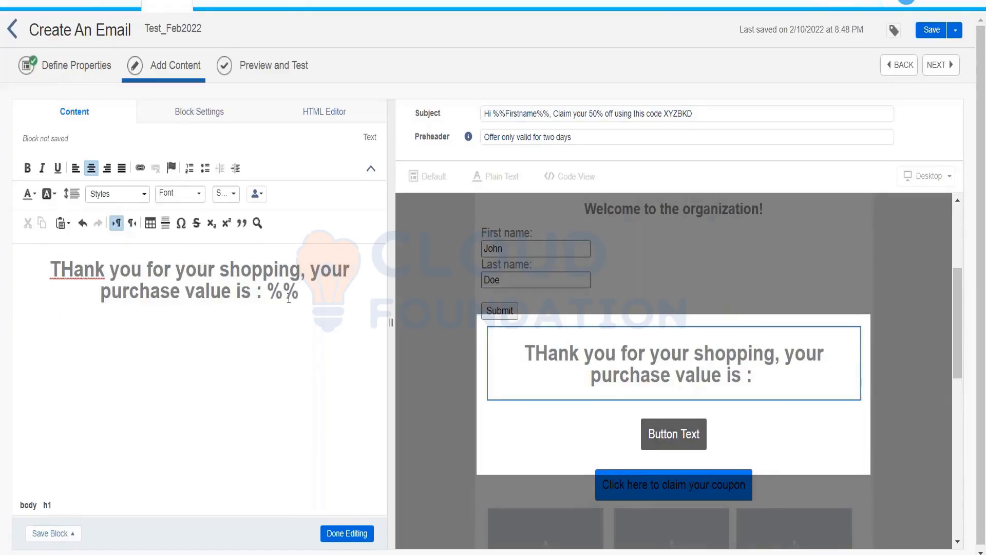
# Step: Insert the PurchaseValue field name from the data extension, close it with %%, and finish editing
pyautogui.click(298, 1)
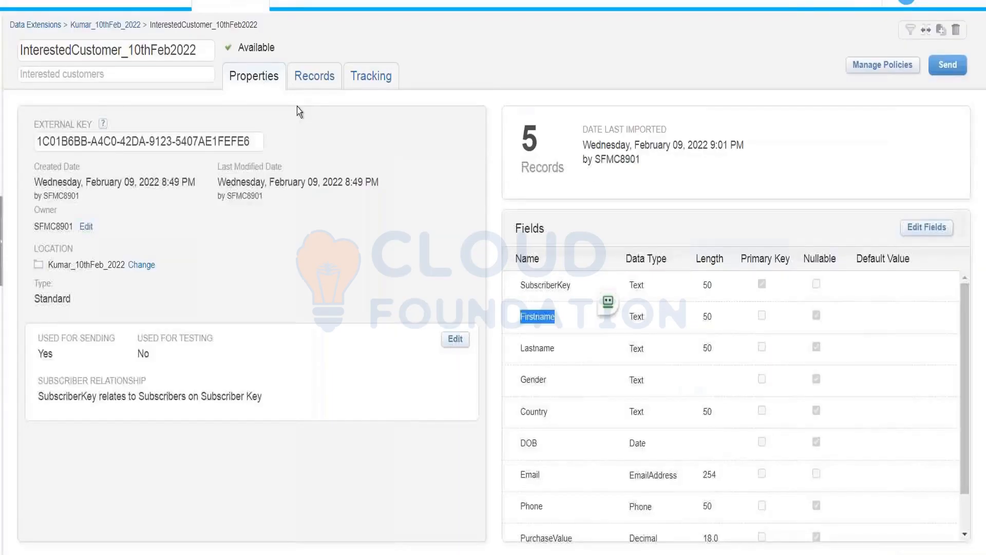
pyautogui.doubleClick(546, 538)
pyautogui.hotkey('ctrl', 'c')
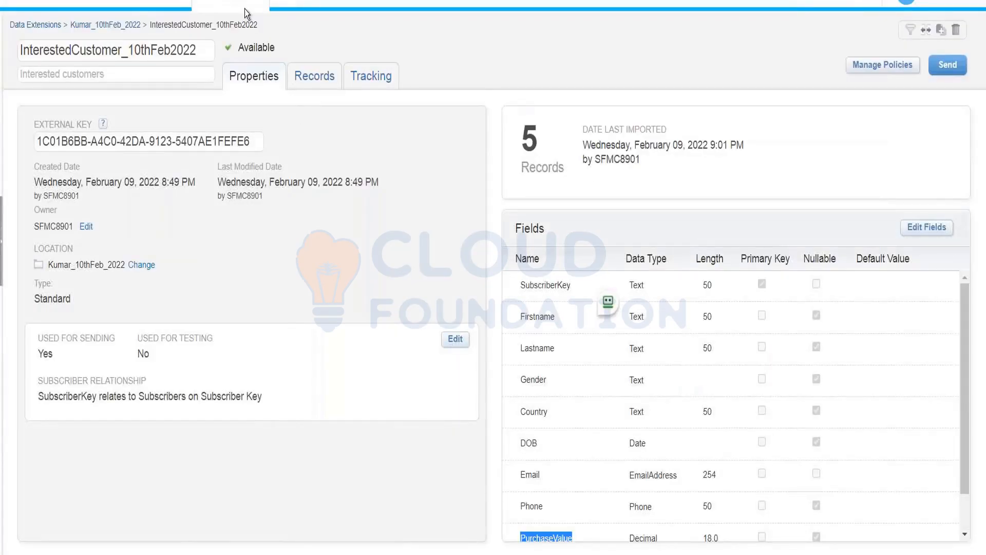
pyautogui.moveTo(230, 4)
pyautogui.click(167, 4)
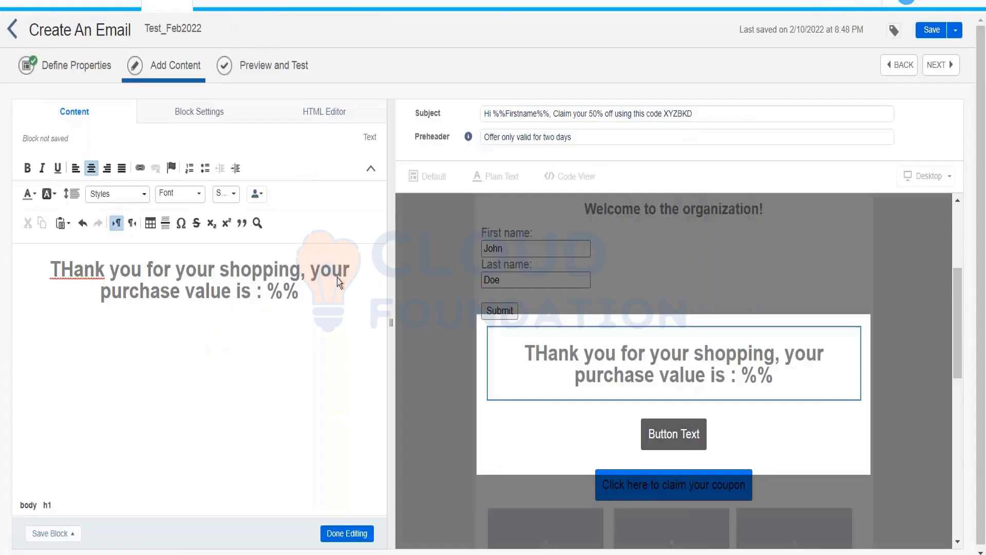
pyautogui.hotkey('ctrl', 'v')
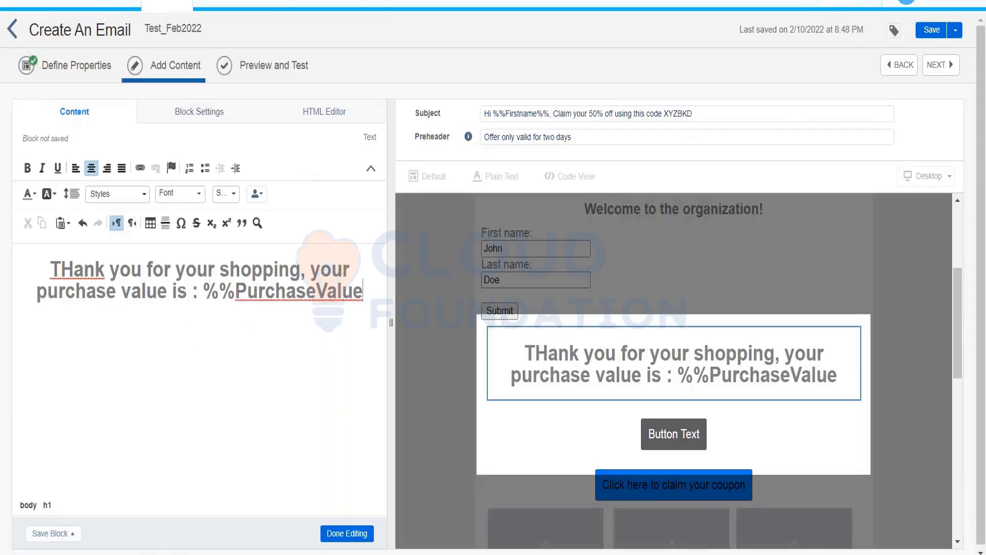
pyautogui.write('%%')
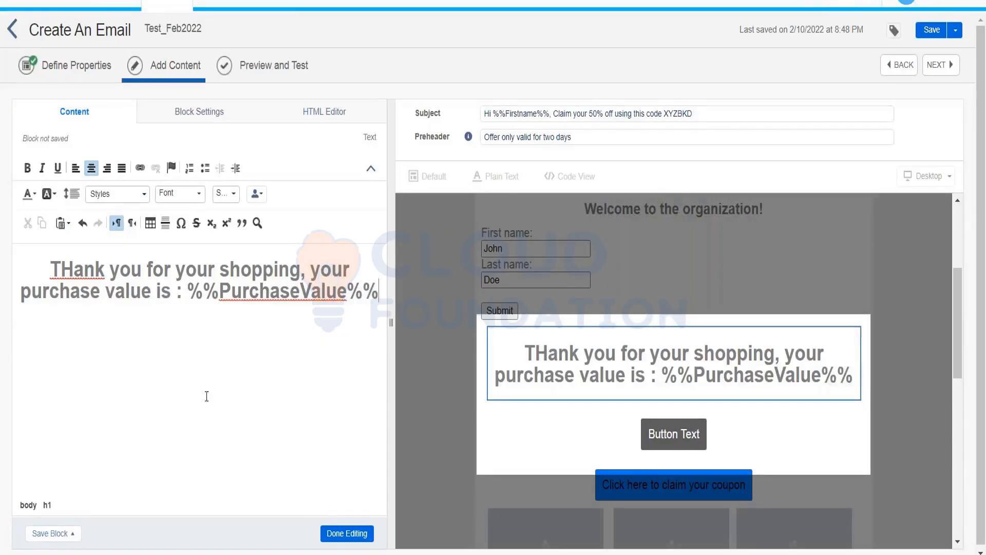
pyautogui.click(333, 534)
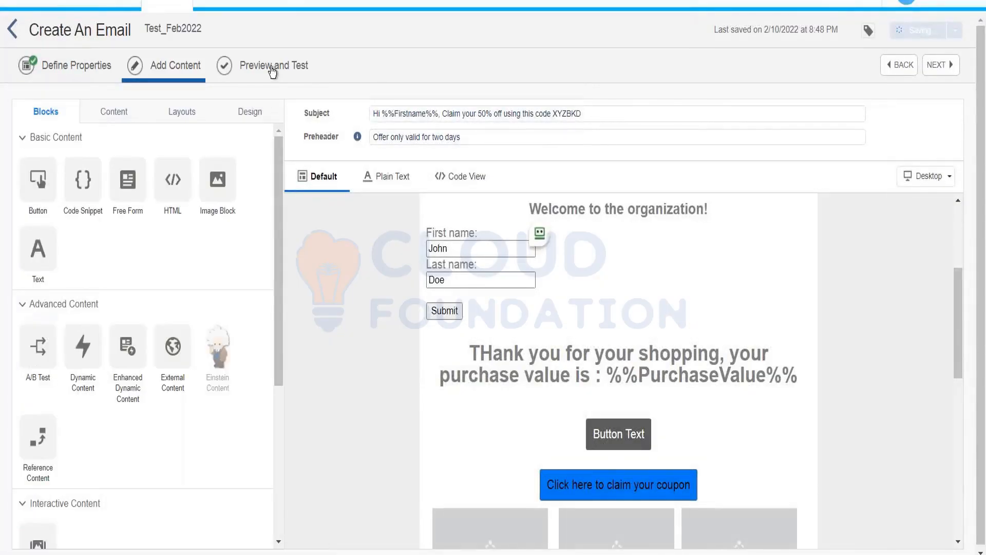
# Step: Preview the heading with subscriber data, stepping to the next subscriber to confirm purchase value 953
pyautogui.click(272, 70)
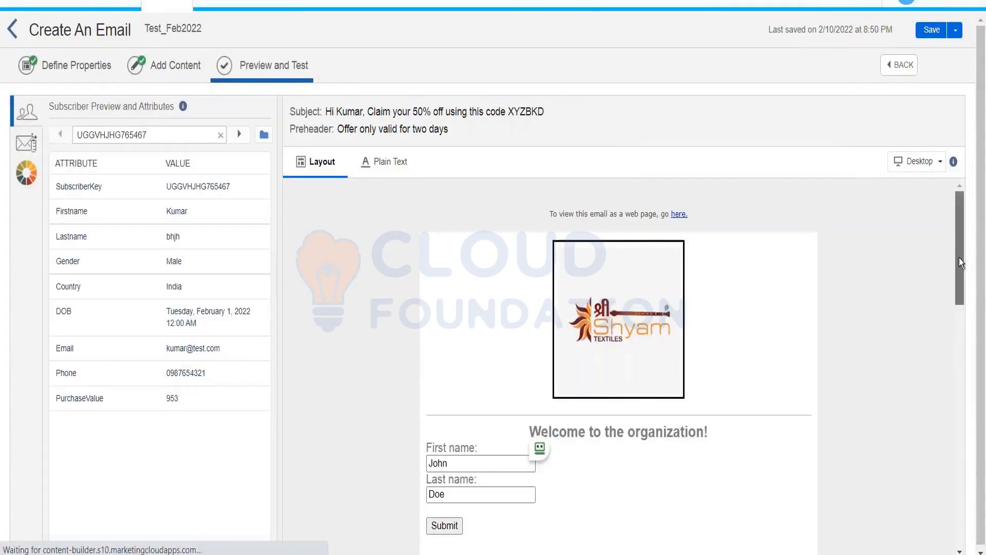
pyautogui.scroll(-1, 960, 267)
pyautogui.scroll(-2, 960, 282)
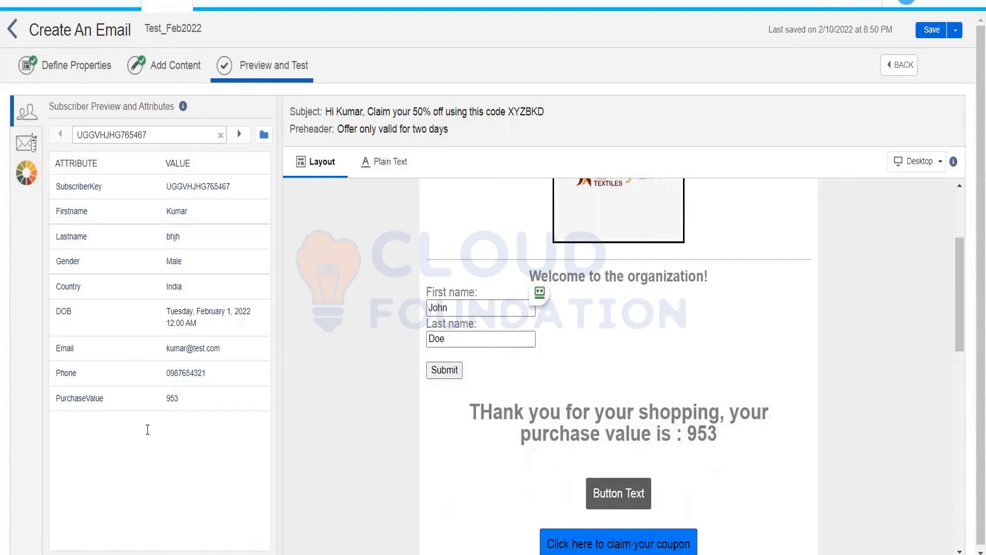
pyautogui.doubleClick(82, 398)
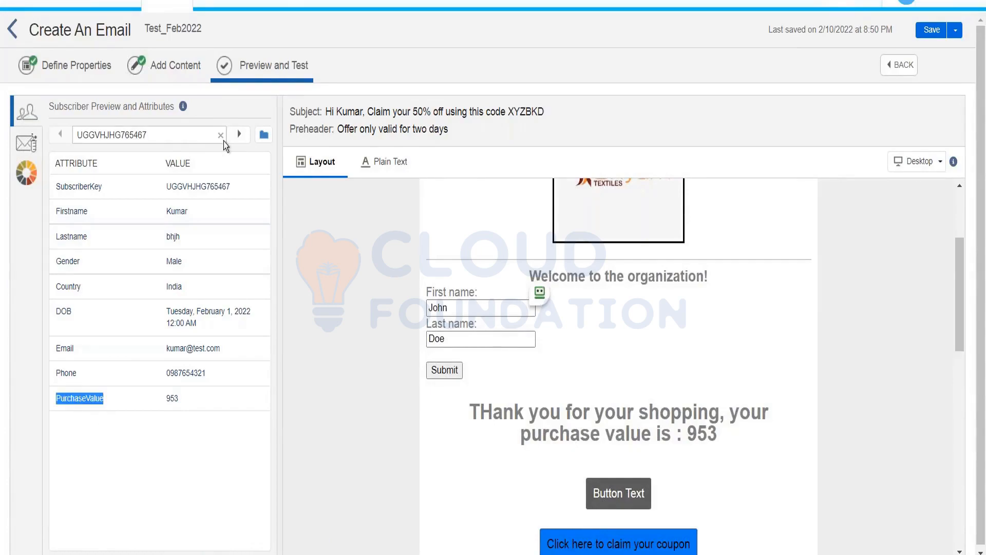
pyautogui.click(238, 135)
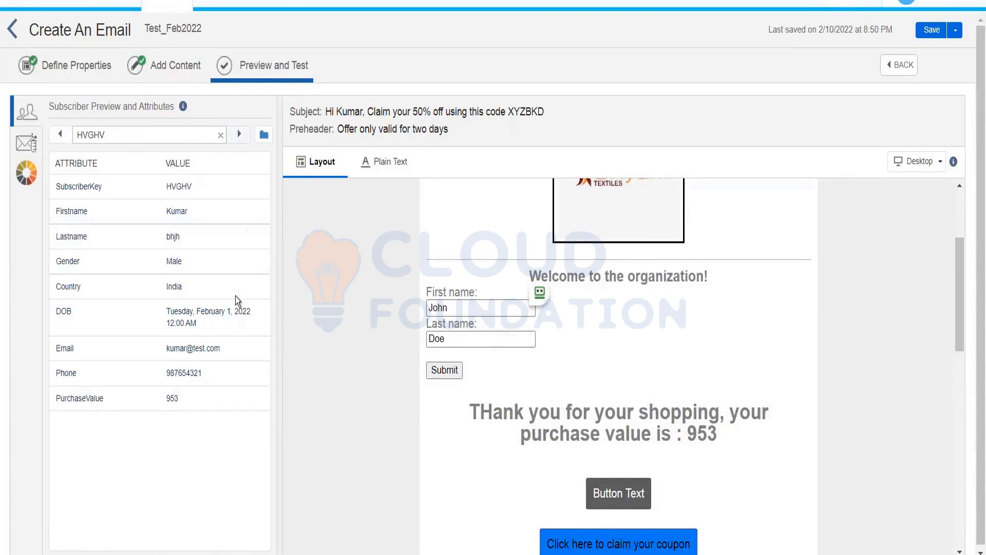
pyautogui.doubleClick(172, 398)
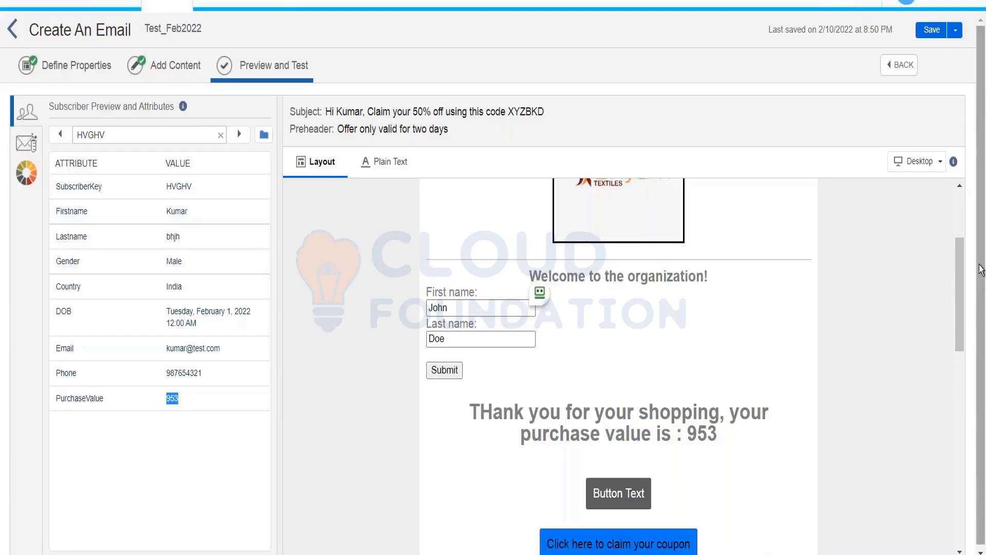
pyautogui.moveTo(964, 271); pyautogui.dragTo(963, 213)
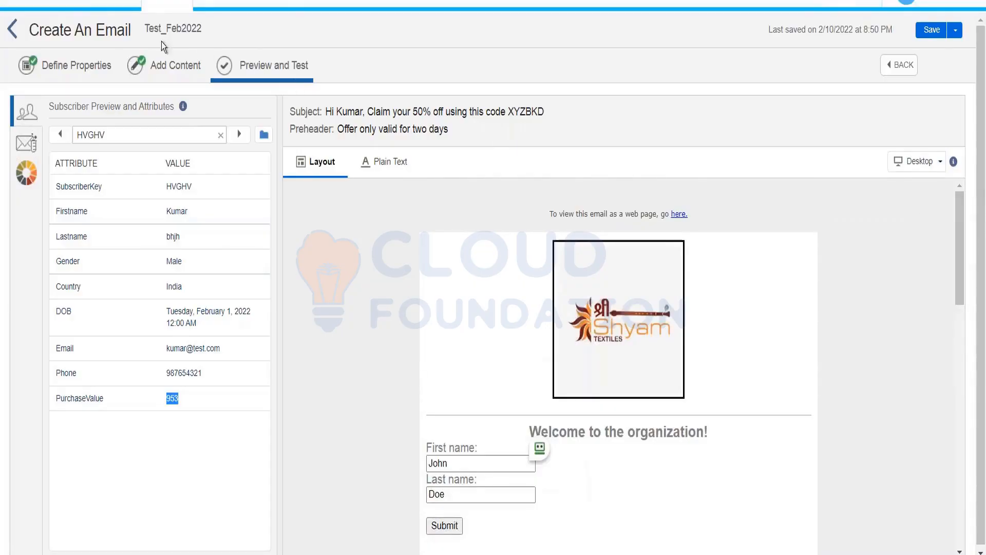
pyautogui.click(163, 60)
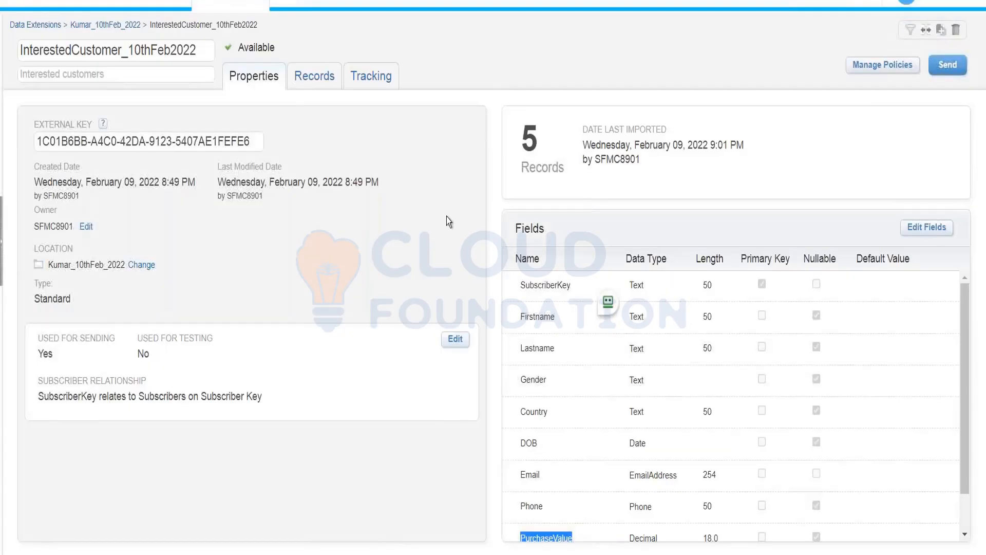
# Step: Check the data extension's Records tab, then reopen the Test_Feb2022 subject for editing
pyautogui.click(303, 68)
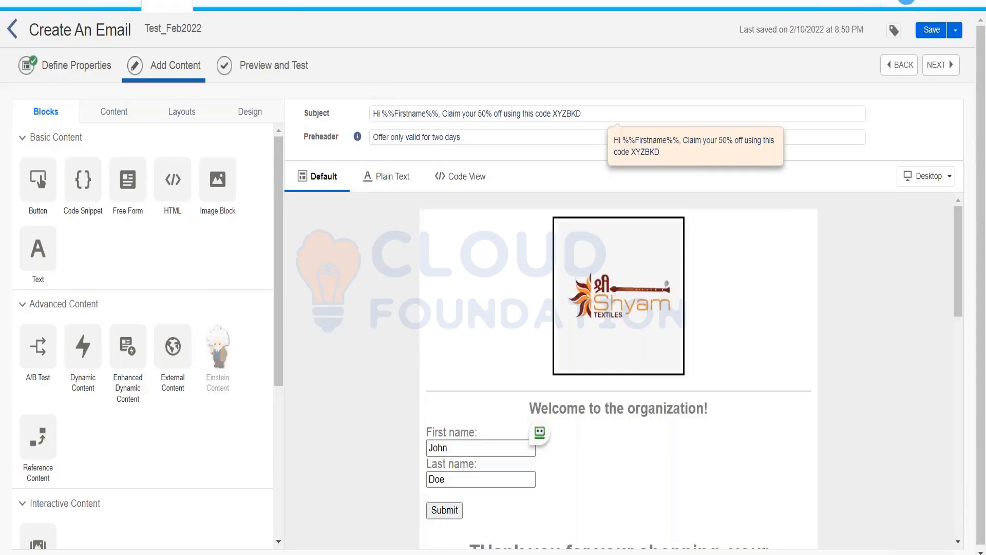
pyautogui.click(436, 114)
# Step: Replace the 'Hi %%Firstname%%' greeting with '%%=IIF(empty(Firstname))' in the subject
pyautogui.moveTo(436, 114); pyautogui.dragTo(369, 106)
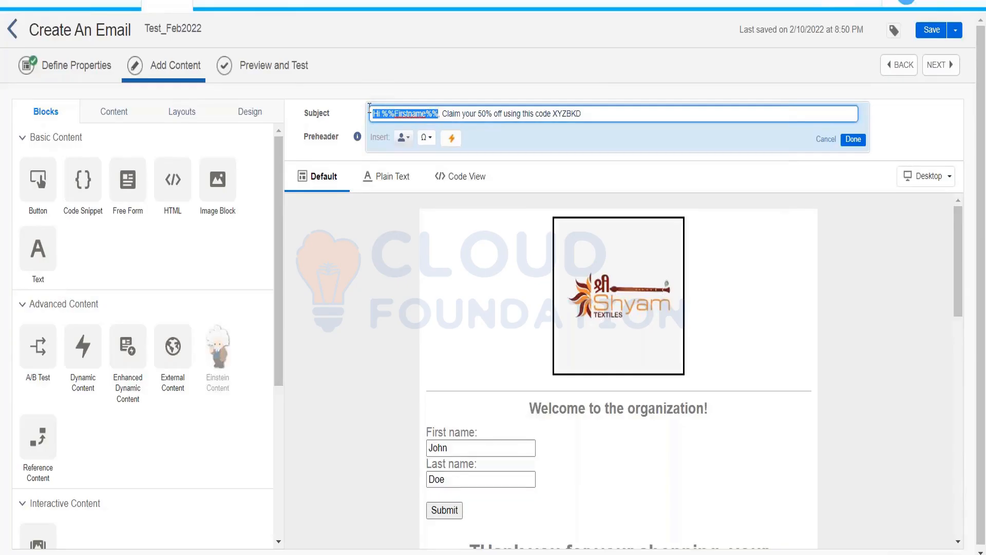
pyautogui.write('%%')
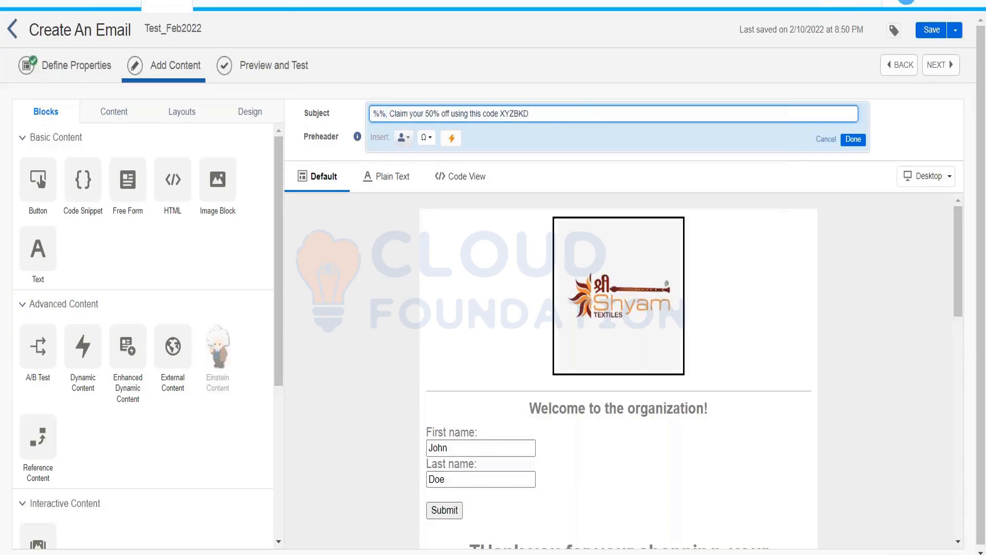
pyautogui.write('=')
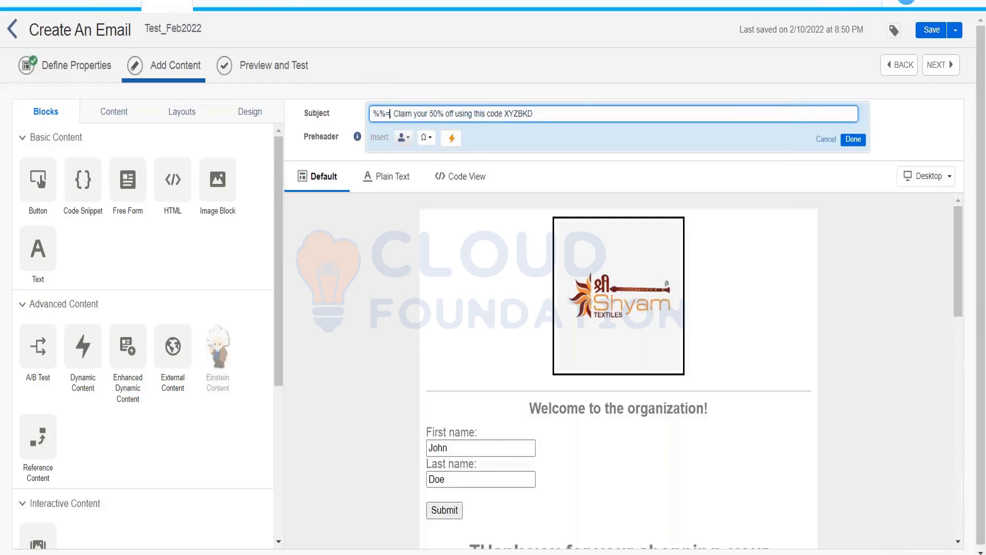
pyautogui.write('IIF')
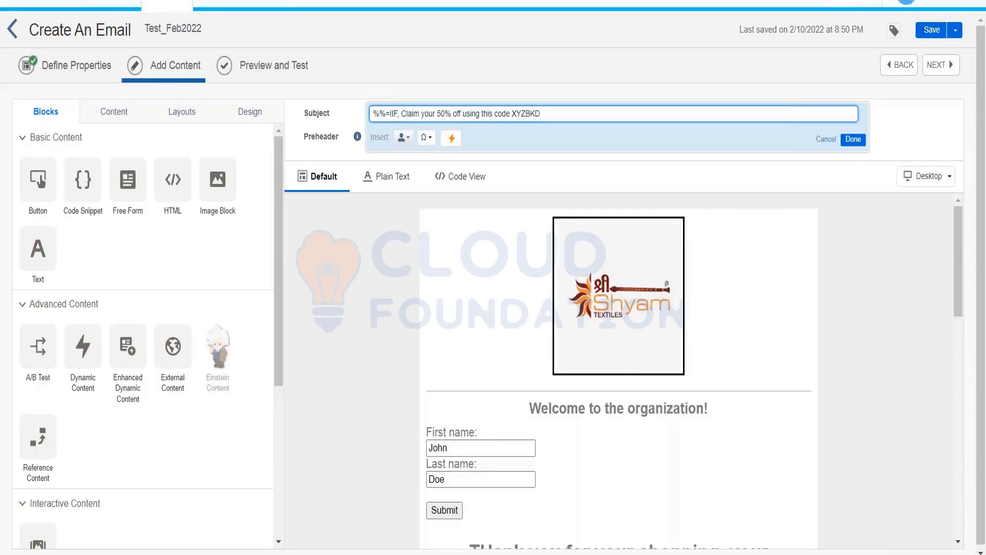
pyautogui.write('(')
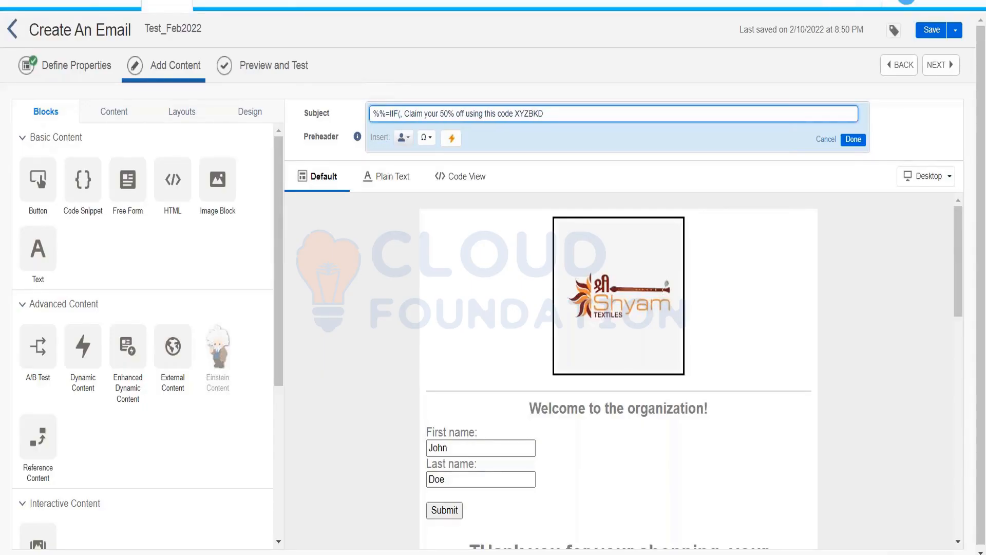
pyautogui.write('empty')
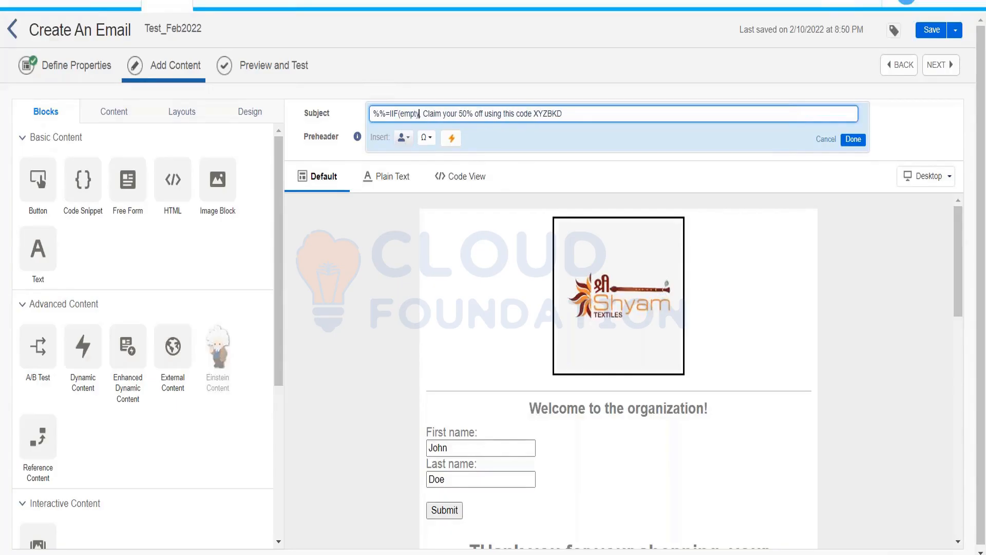
pyautogui.write('(')
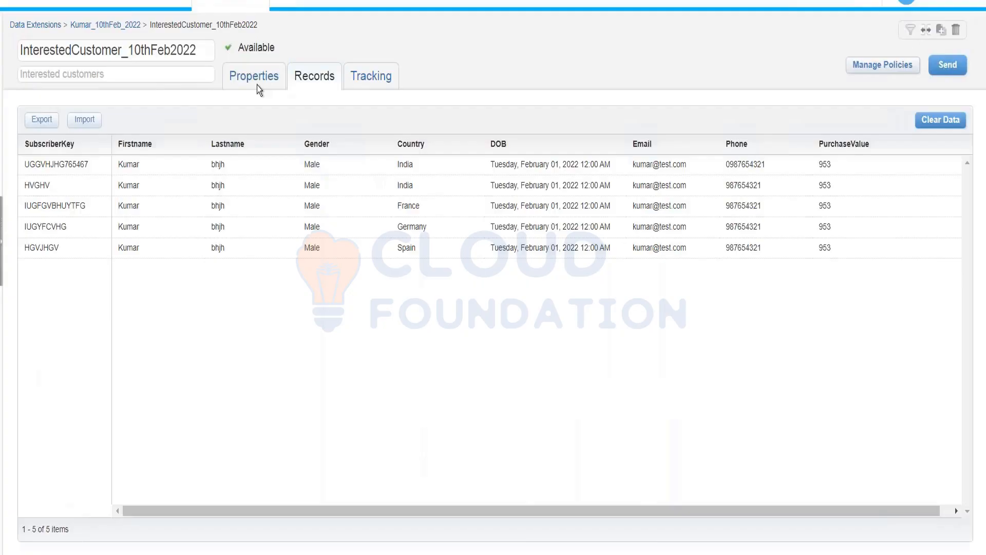
pyautogui.click(256, 85)
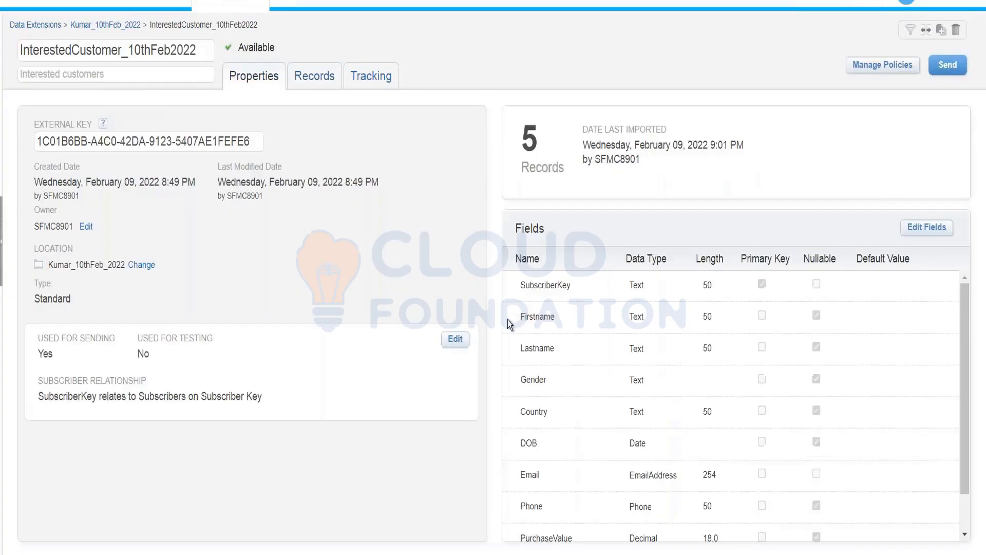
pyautogui.doubleClick(534, 317)
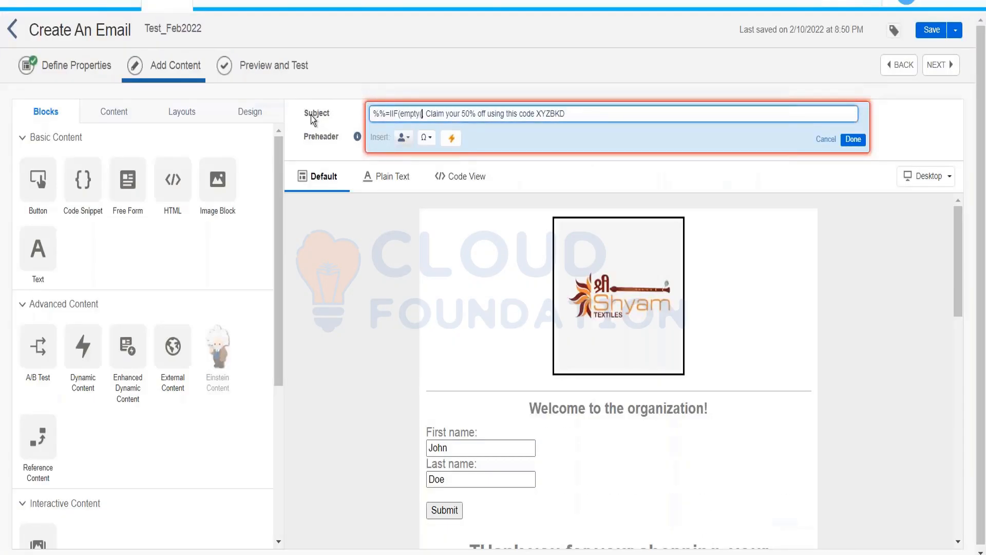
pyautogui.write('Firstname')
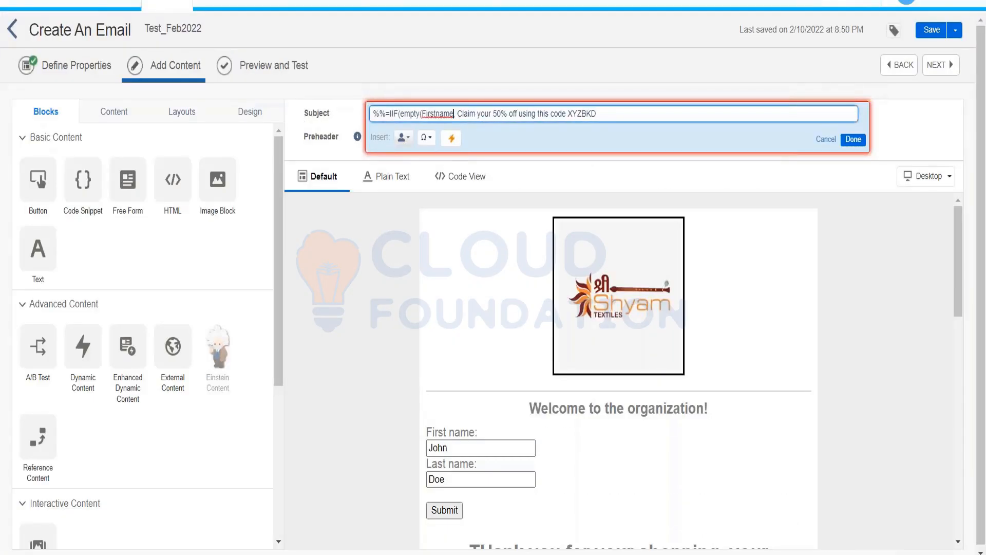
pyautogui.write(')')
# Step: Add the "Hello there" fallback after empty(Firstname), followed by a comma
pyautogui.click(427, 114)
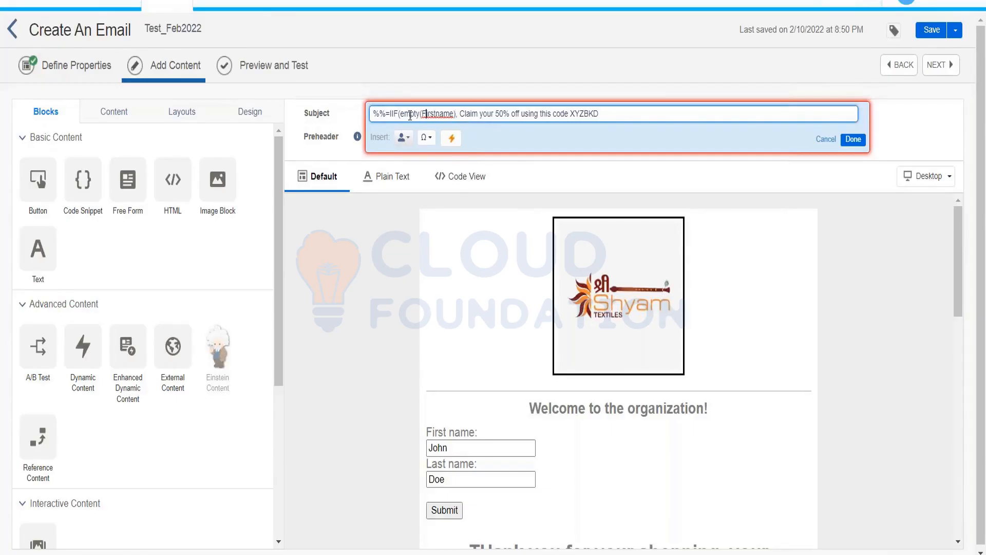
pyautogui.click(457, 114)
pyautogui.write(',""')
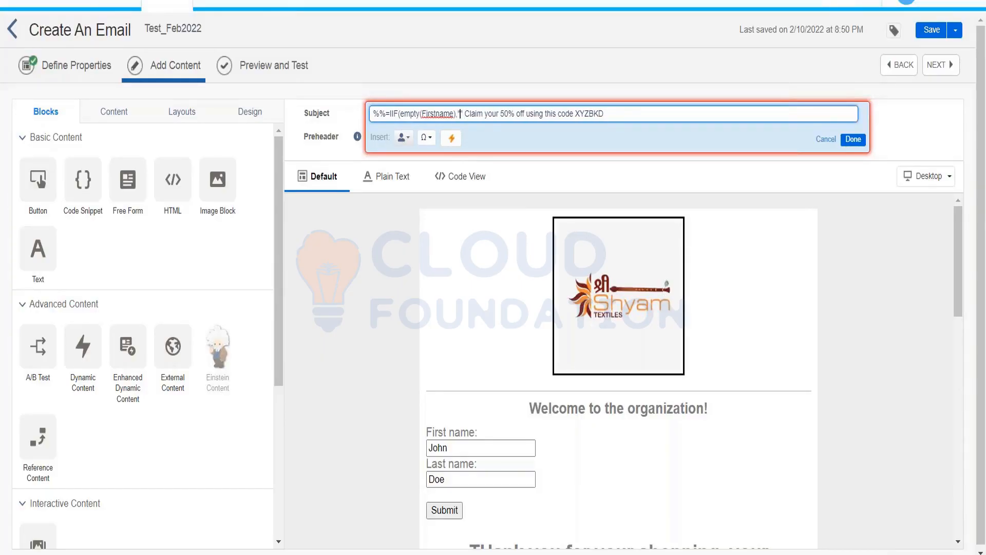
pyautogui.write('Hello ')
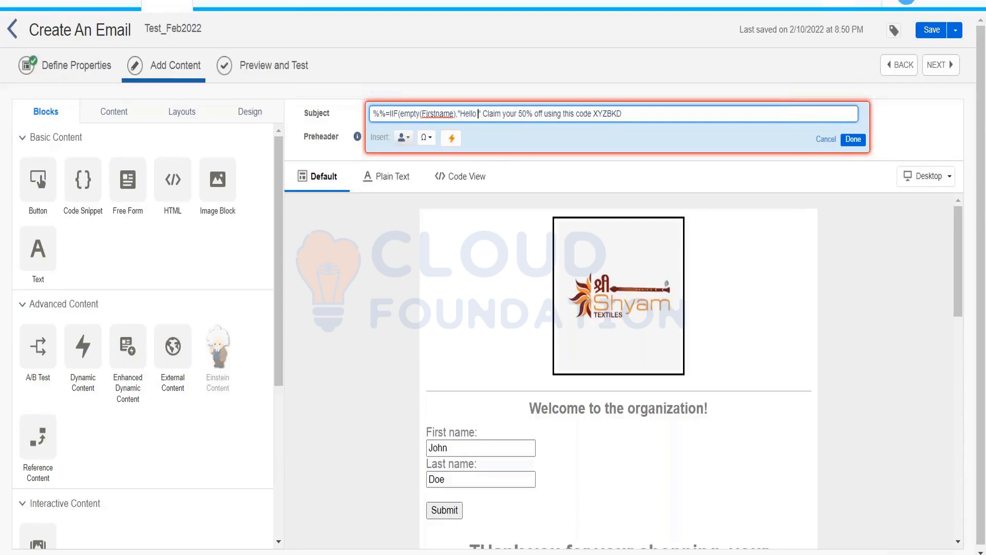
pyautogui.write('there')
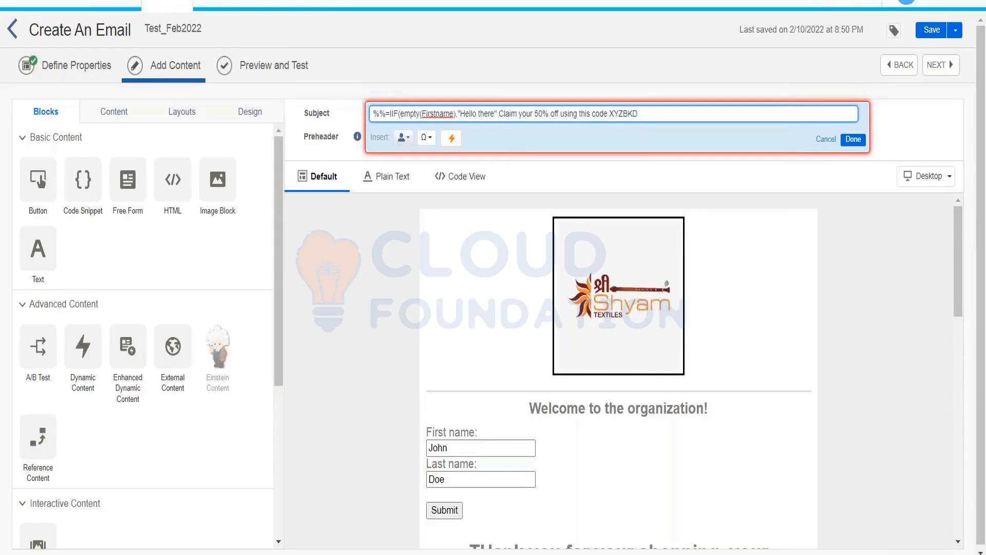
pyautogui.press('Left')
pyautogui.press('Left')
pyautogui.press('Left')
pyautogui.press('Left')
pyautogui.press('Left')
pyautogui.press('Left')
pyautogui.press('Left')
pyautogui.press('Left')
pyautogui.press('Left')
pyautogui.press('Left')
pyautogui.press('Left')
pyautogui.press('Left')
pyautogui.press('Right')
pyautogui.press('Right')
pyautogui.press('Right')
pyautogui.press('Right')
pyautogui.press('Right')
pyautogui.press('Right')
pyautogui.press('Right')
pyautogui.press('Right')
pyautogui.press('Right')
pyautogui.press('Right')
pyautogui.press('Right')
pyautogui.press('Right')
pyautogui.press('Right')
pyautogui.write(',')
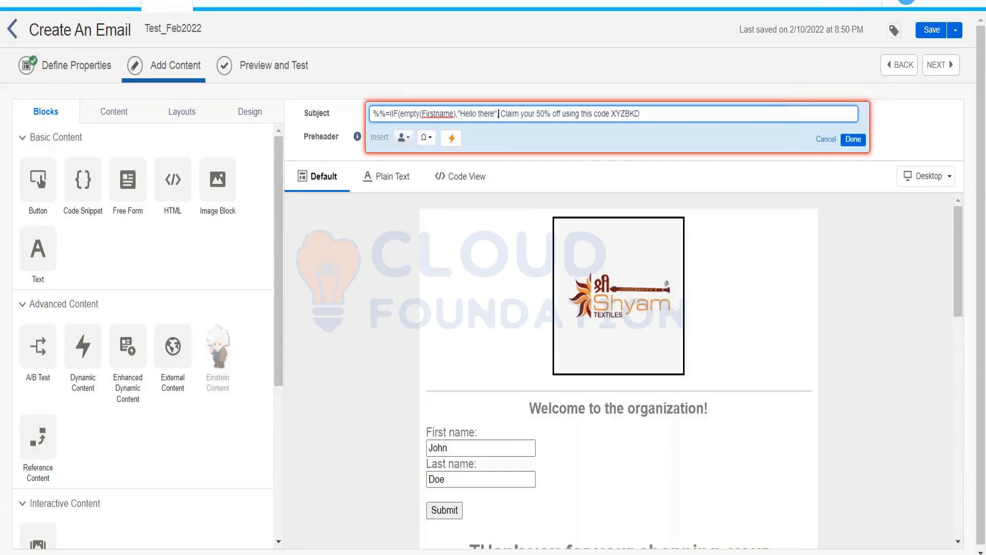
# Step: Complete the expression with Firstname and ')=%%', undo an accidental text move, and close subject editing
pyautogui.write('Firstname')
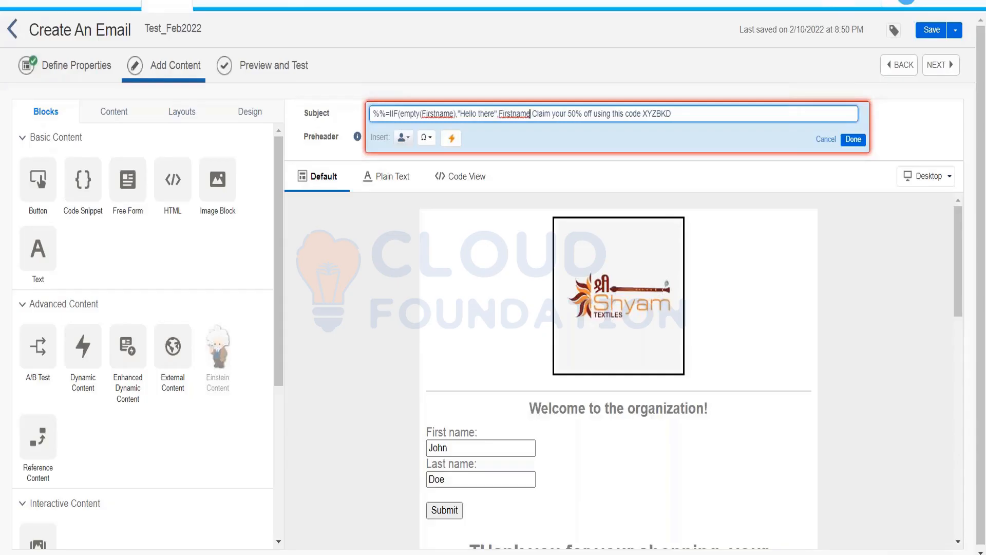
pyautogui.write(')')
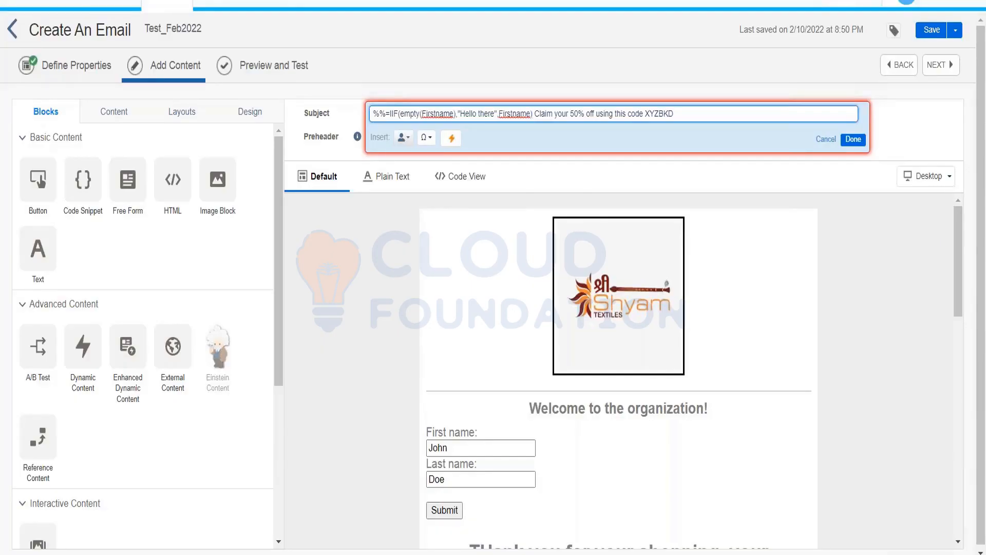
pyautogui.write('=%%,')
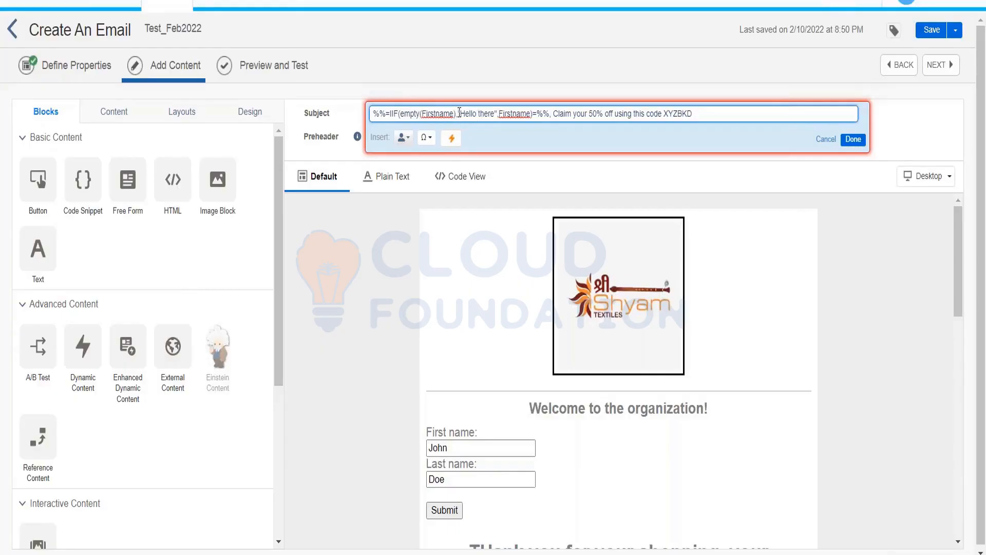
pyautogui.moveTo(457, 114); pyautogui.dragTo(493, 115)
pyautogui.hotkey('ctrl', 'z')
pyautogui.click(516, 116)
pyautogui.click(853, 140)
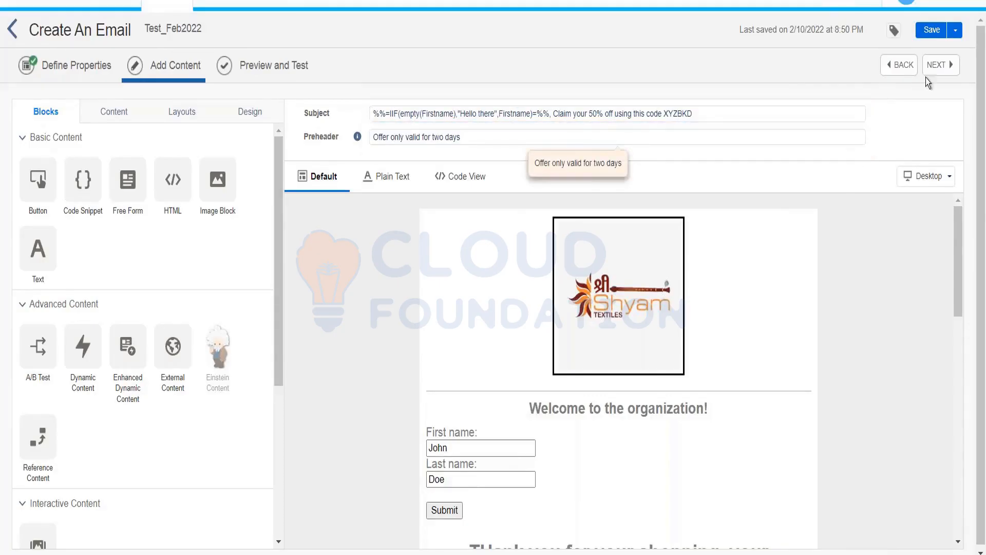
# Step: Preview the first-name subject, then browse the Data Extensions list in Contact Builder
pyautogui.click(271, 69)
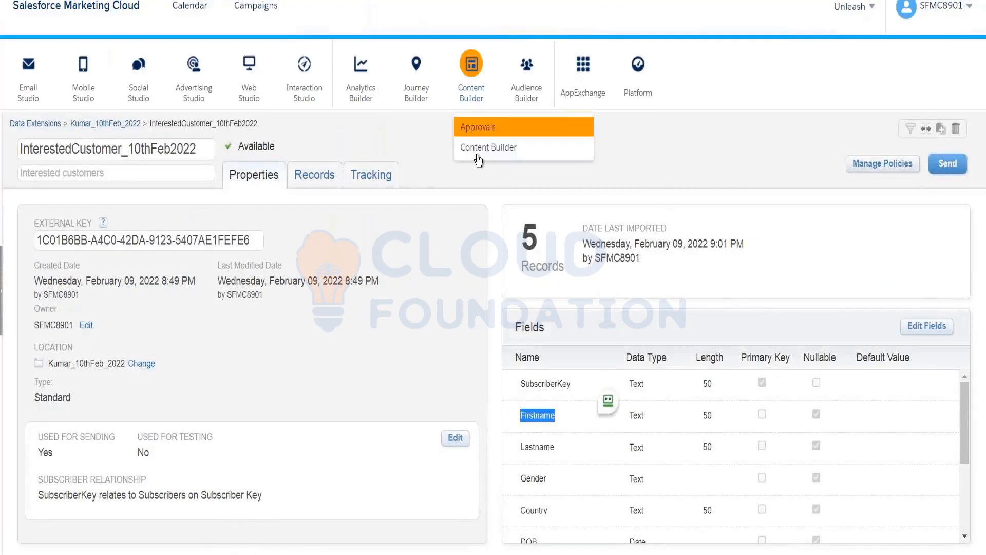
pyautogui.moveTo(526, 82)
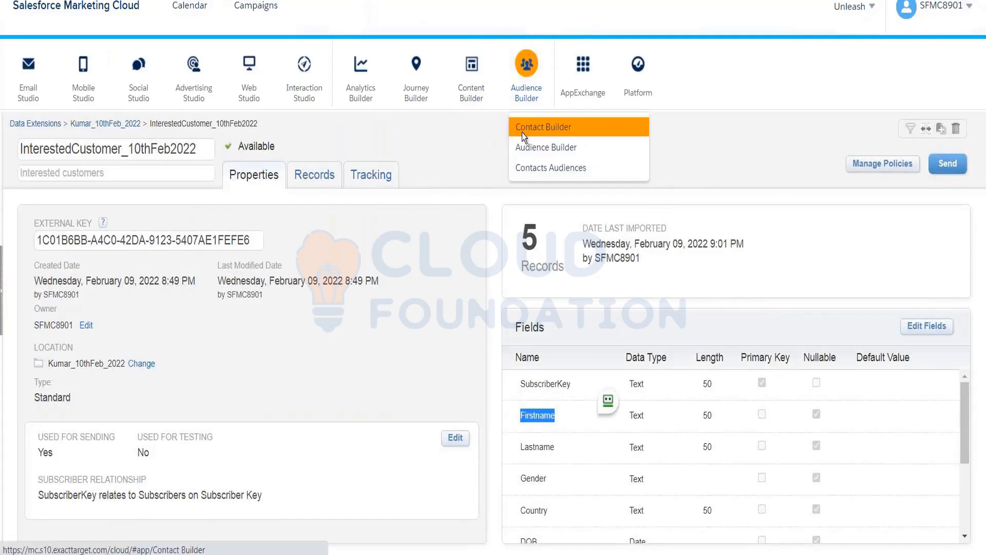
pyautogui.click(529, 136)
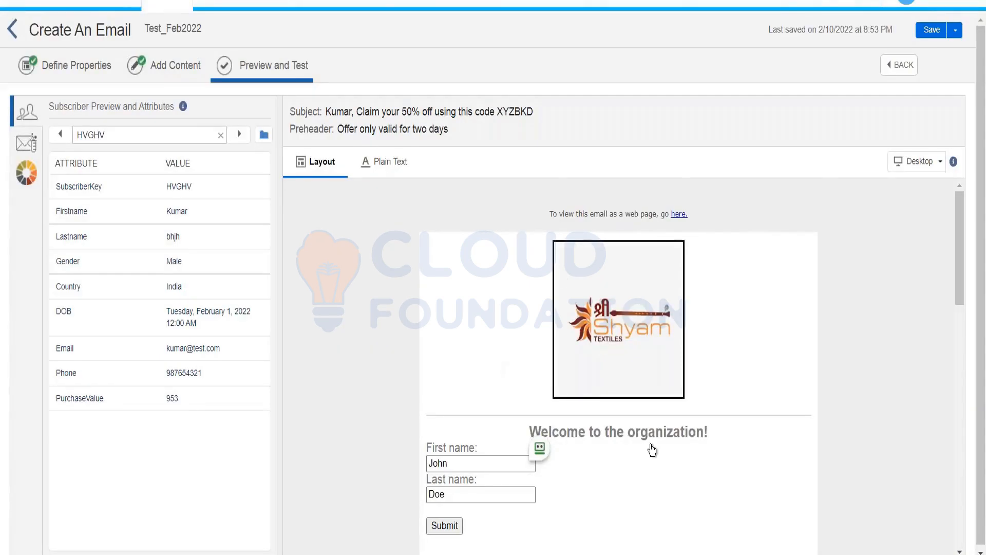
pyautogui.scroll(-3, 513, 223)
pyautogui.scroll(-10, 618, 366)
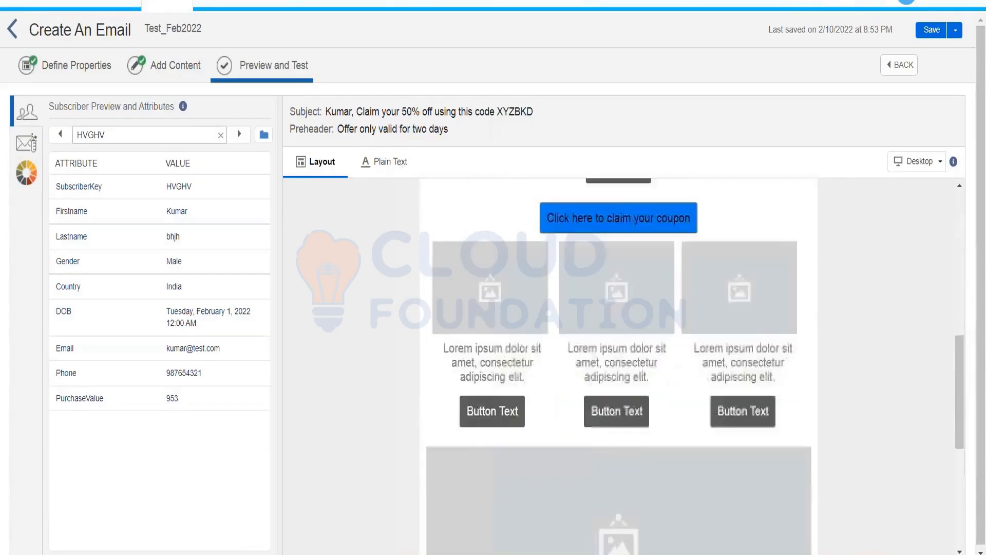
pyautogui.scroll(10, 635, 406)
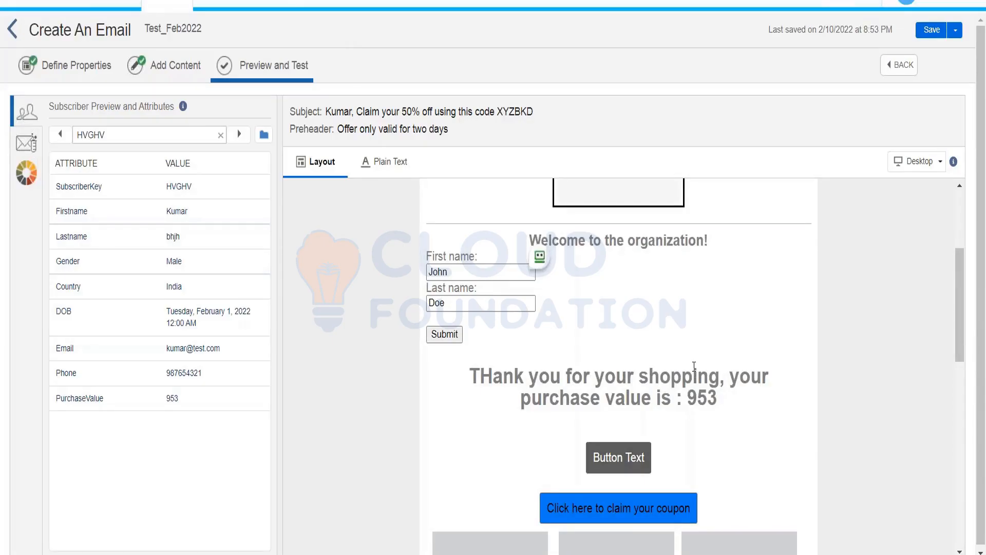
pyautogui.scroll(3, 694, 366)
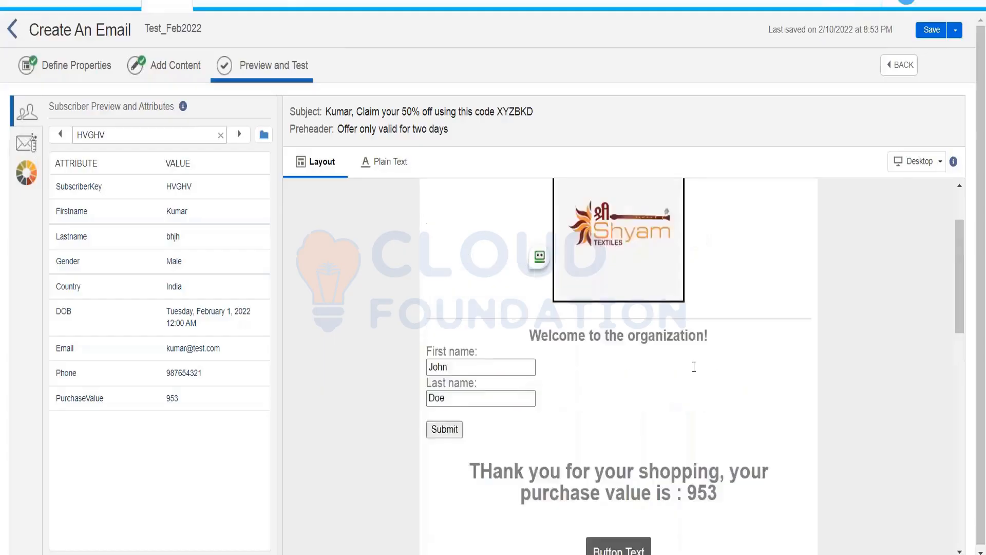
pyautogui.scroll(-2, 693, 366)
pyautogui.scroll(4, 694, 366)
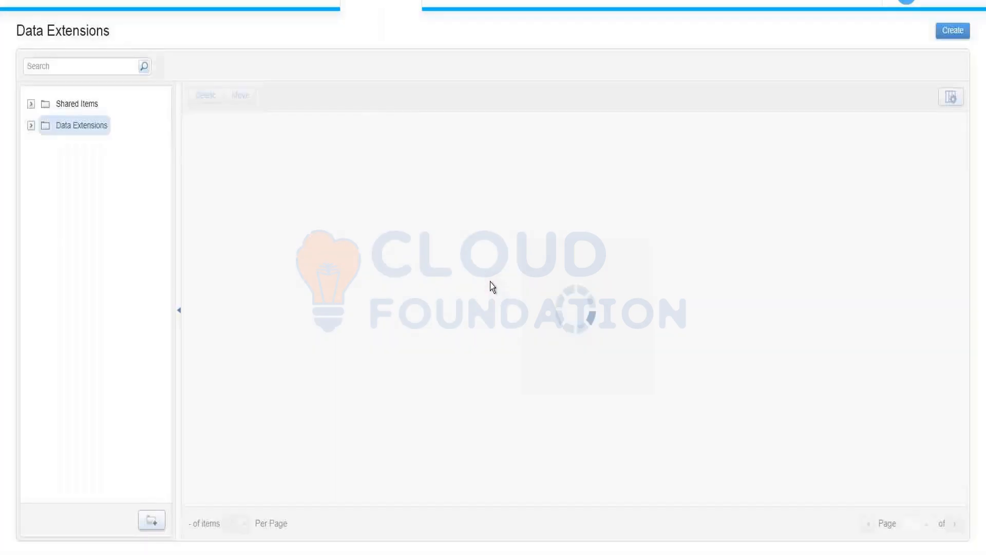
# Step: Open InterestedCustomer_10thFeb2022 from the 10thFeb data extension folder and view its Records tab
pyautogui.click(31, 125)
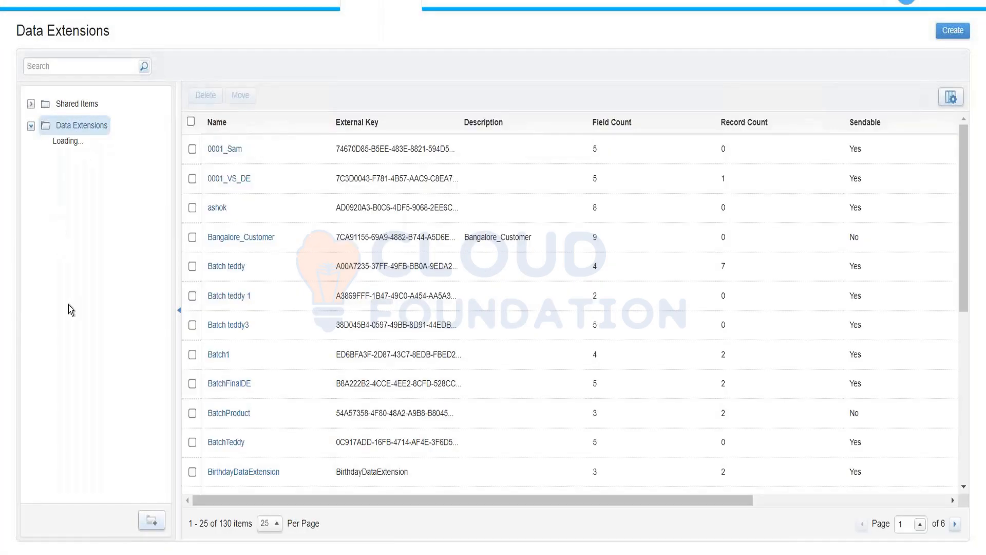
pyautogui.scroll(-1, 80, 389)
pyautogui.scroll(-7, 80, 389)
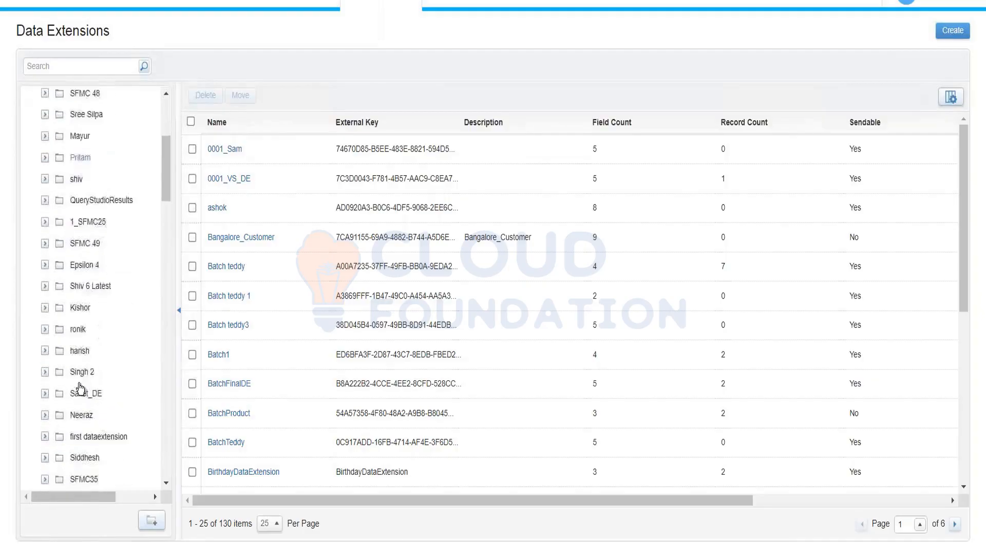
pyautogui.scroll(-10, 80, 388)
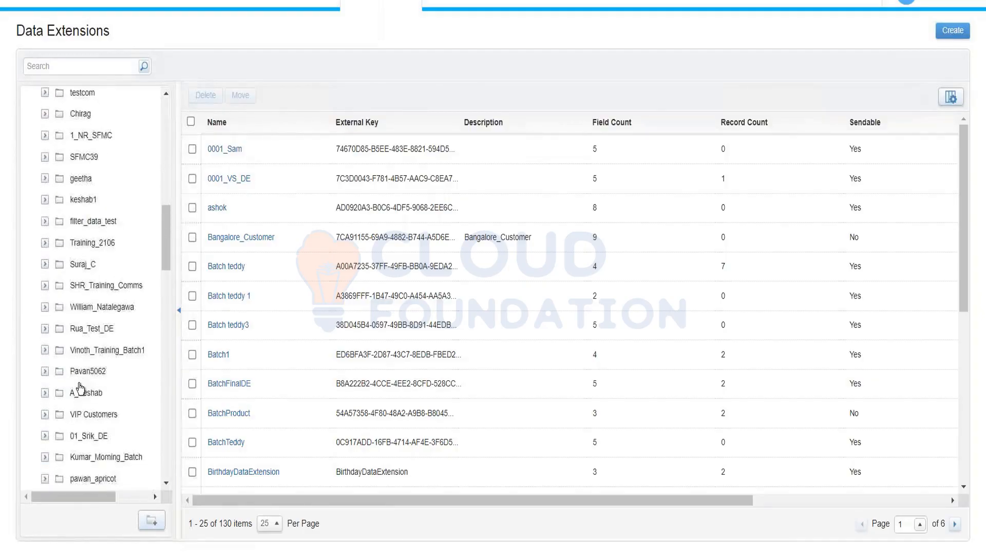
pyautogui.scroll(-5, 80, 388)
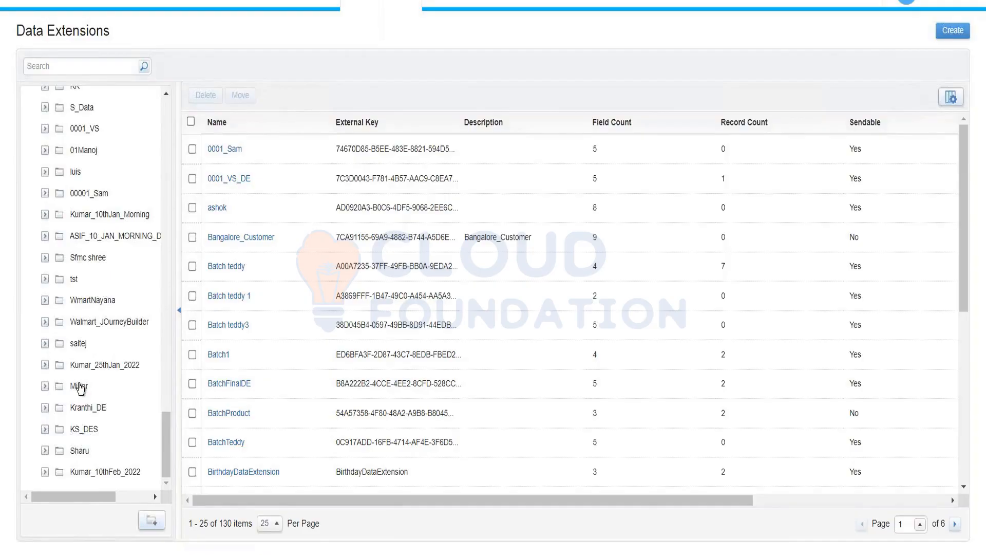
pyautogui.click(105, 472)
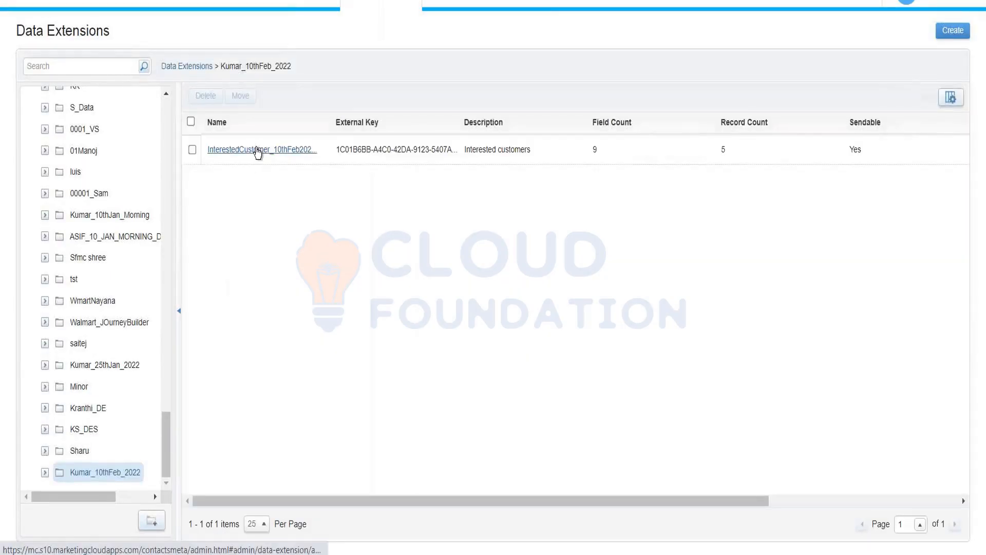
pyautogui.click(257, 150)
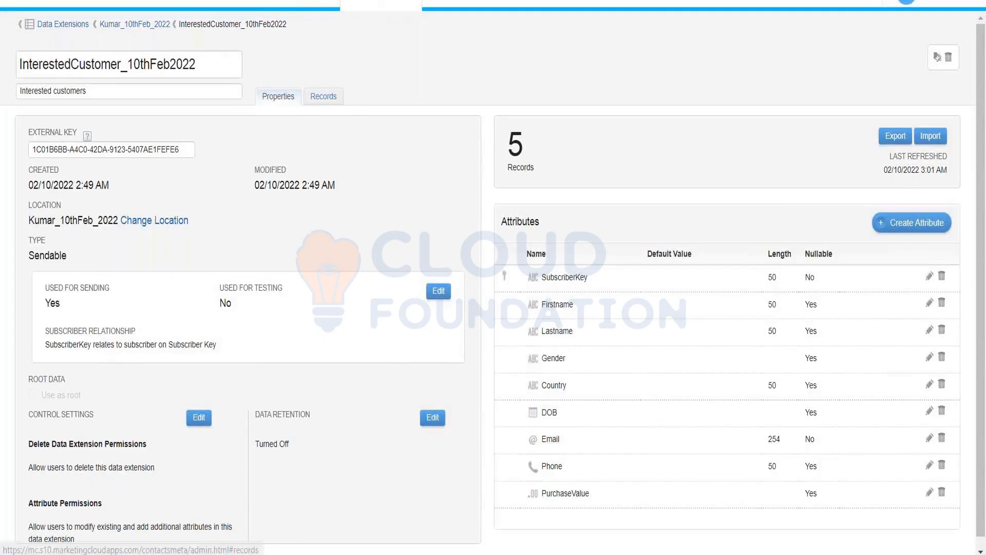
pyautogui.click(323, 96)
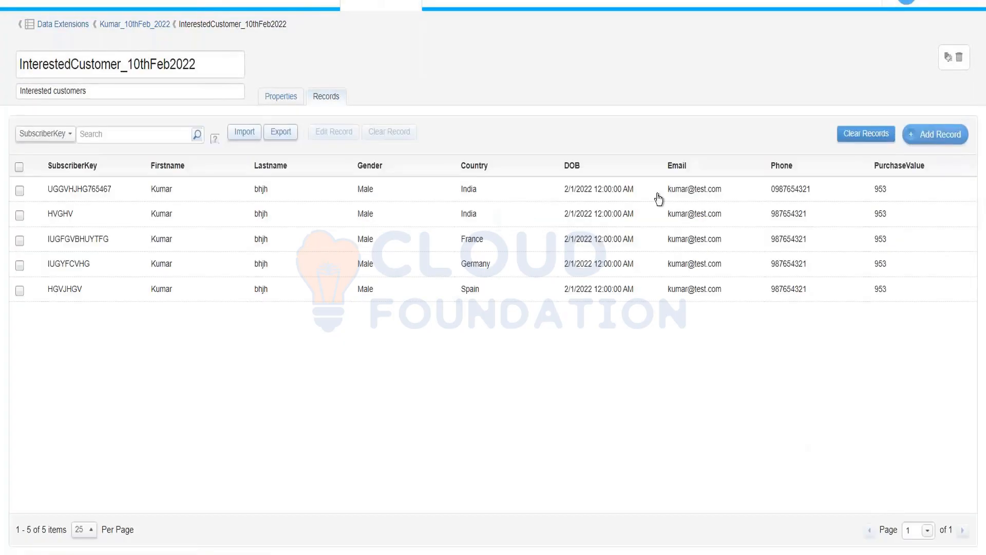
# Step: Start a new record with a subscriber key, blank first and last names, and Gender Male
pyautogui.click(101, 191)
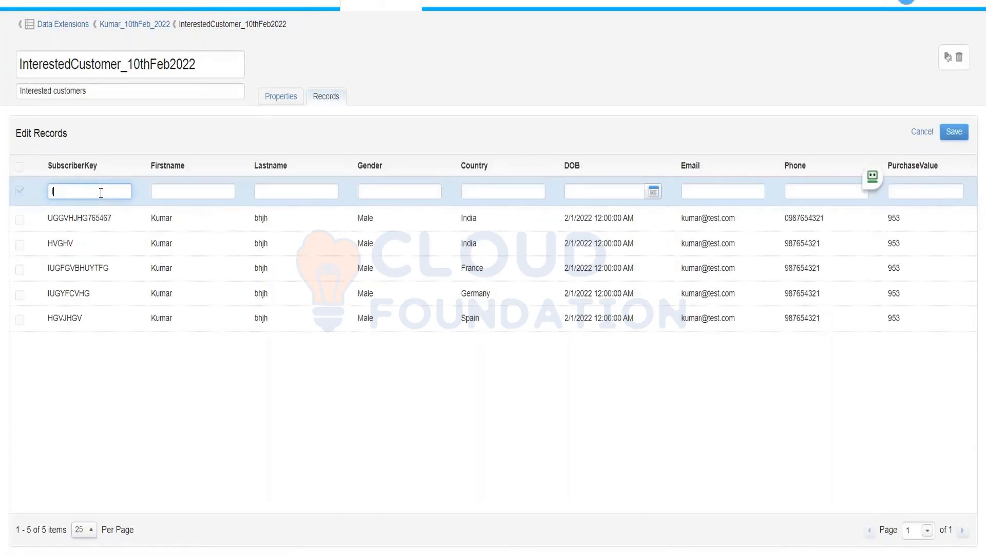
pyautogui.write('IUGFCVHJJH')
pyautogui.press('Tab')
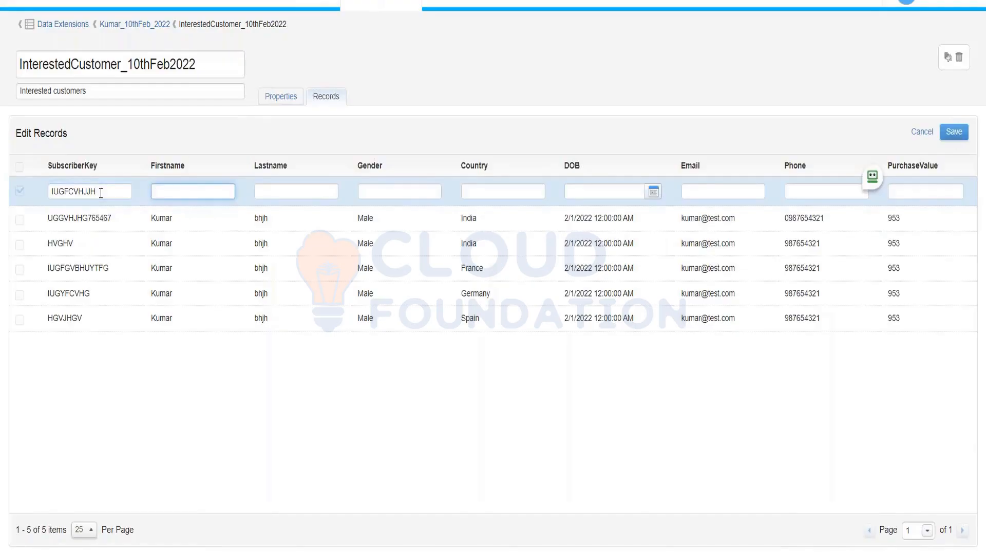
pyautogui.press('Tab')
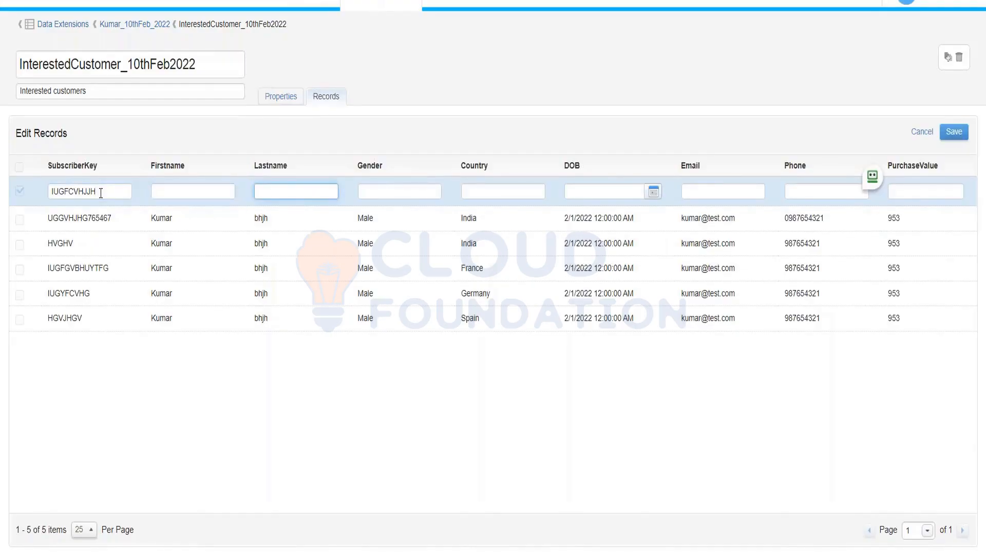
pyautogui.press('Tab')
pyautogui.write('Malw')
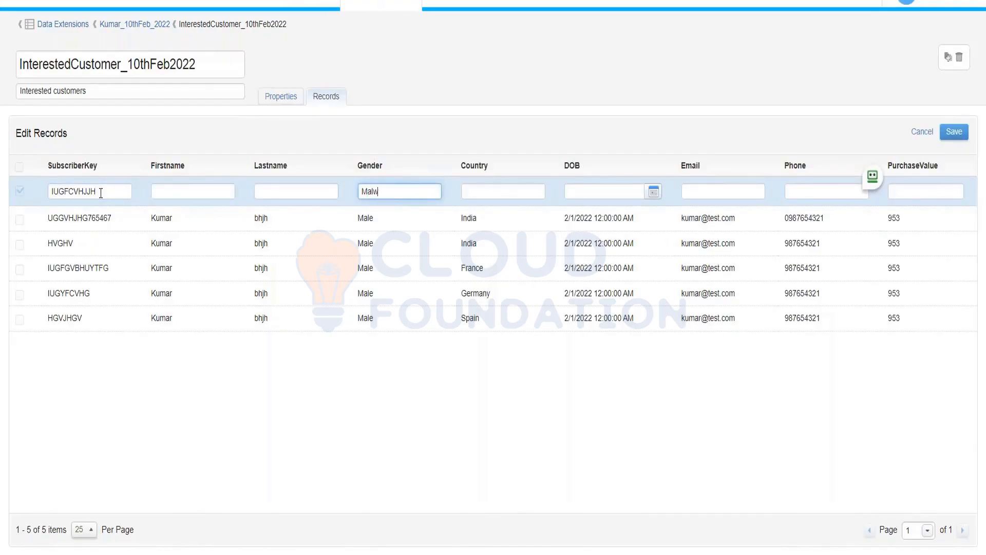
pyautogui.press('Tab')
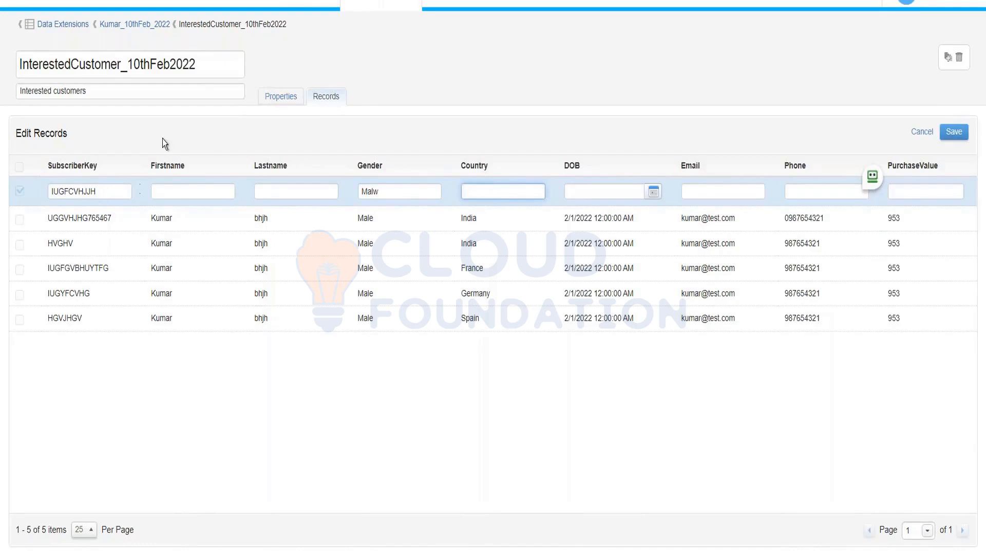
pyautogui.click(409, 191)
pyautogui.press('BackSpace')
pyautogui.write('e')
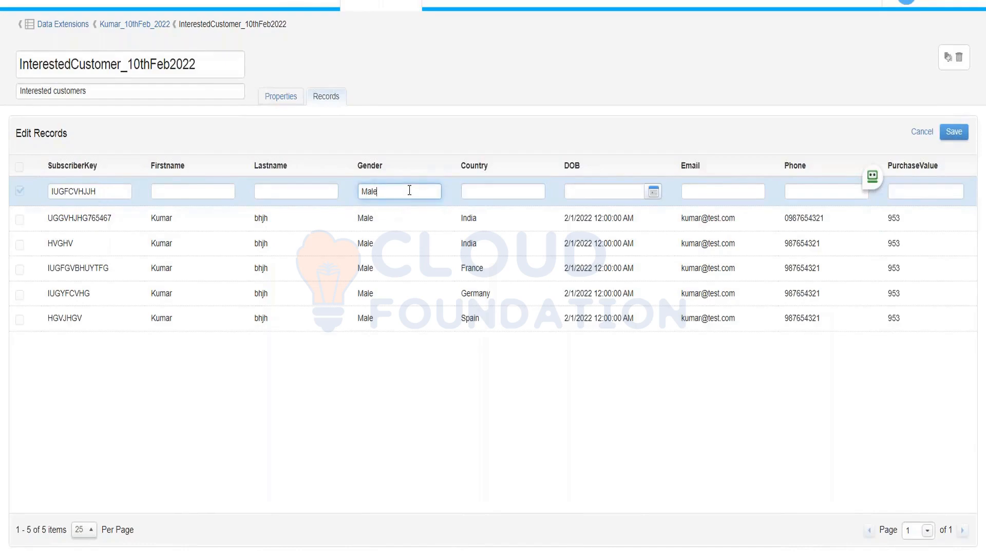
# Step: Set the new record's Country to Russia and DOB to February 1, 2022
pyautogui.click(498, 192)
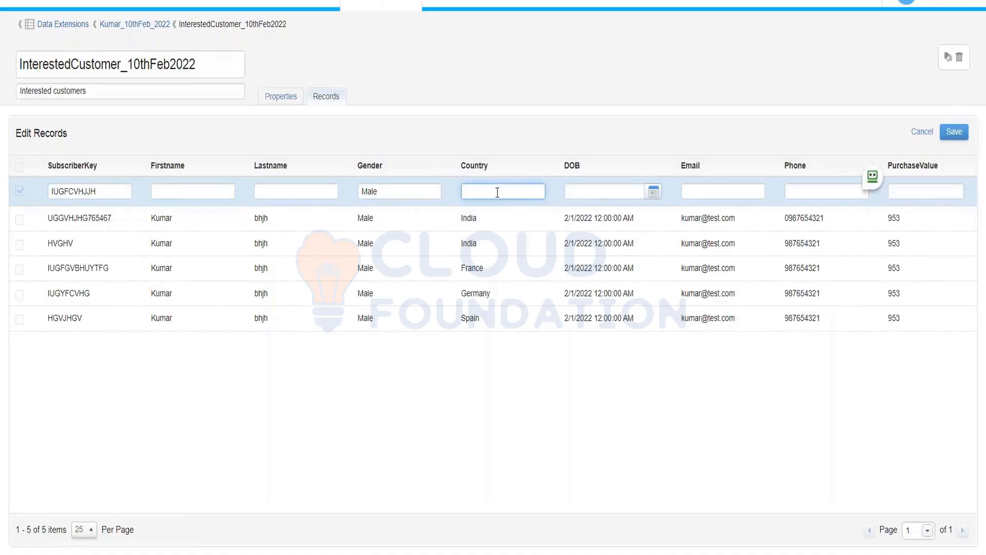
pyautogui.write('Russia')
pyautogui.click(653, 192)
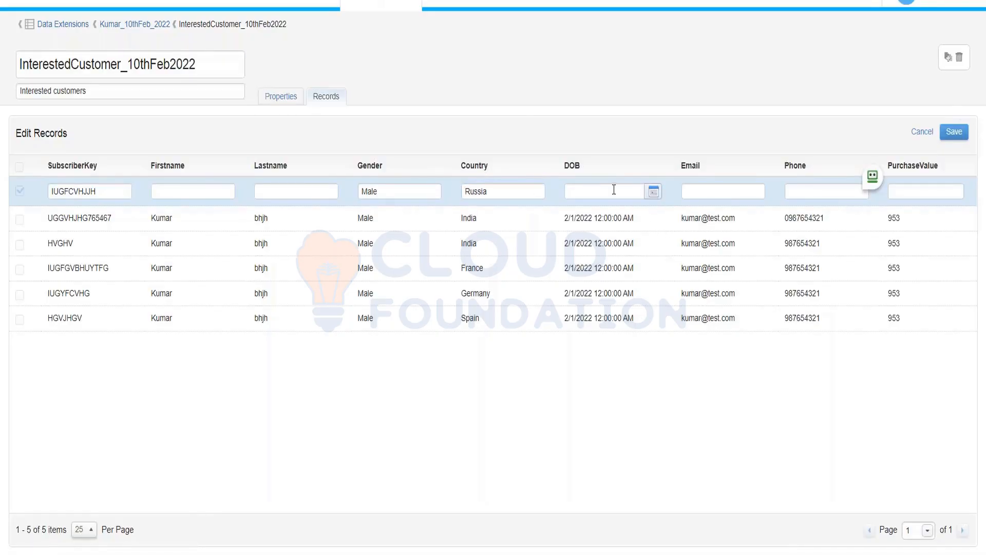
pyautogui.click(614, 190)
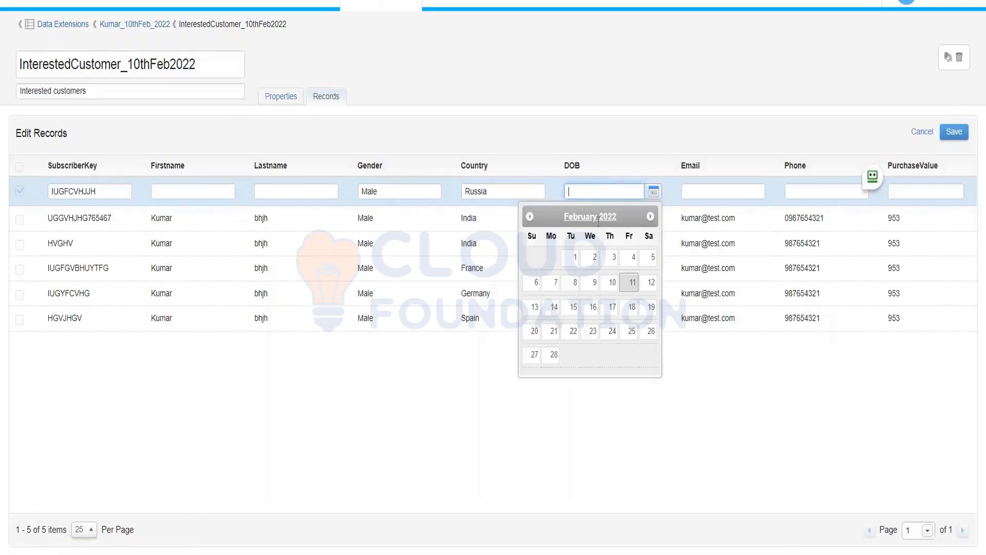
pyautogui.click(577, 258)
# Step: Enter the record's email and phone number, PurchaseValue 451, and save it
pyautogui.click(718, 192)
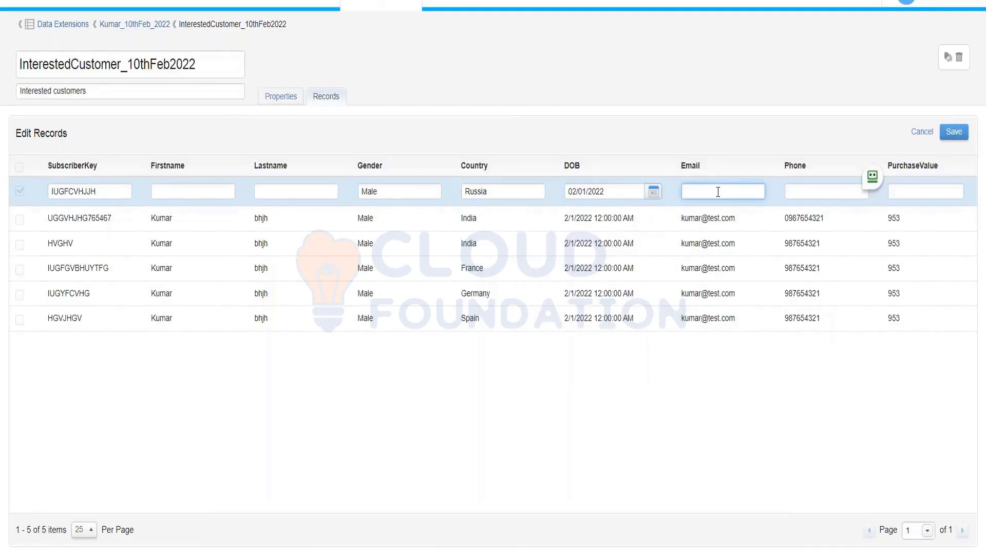
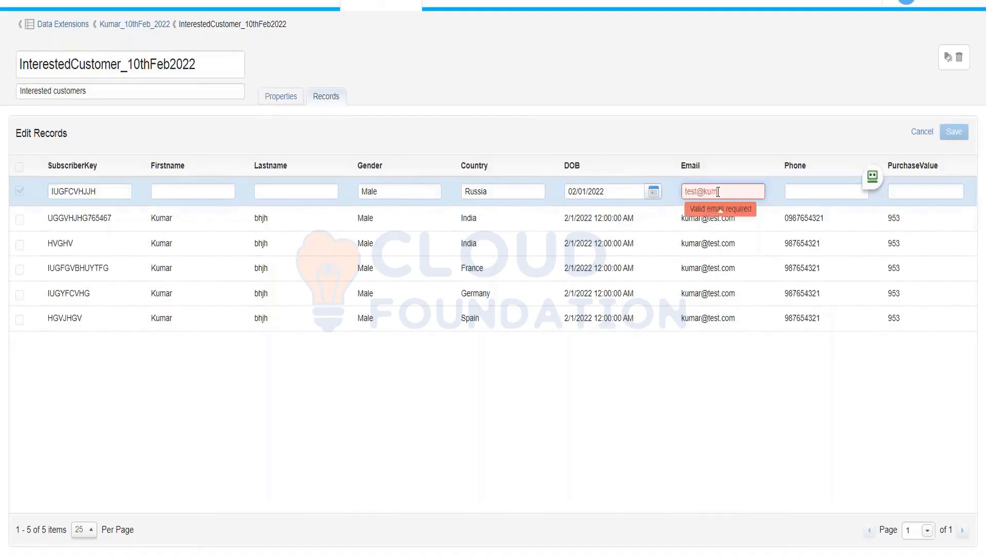
pyautogui.press('Tab')
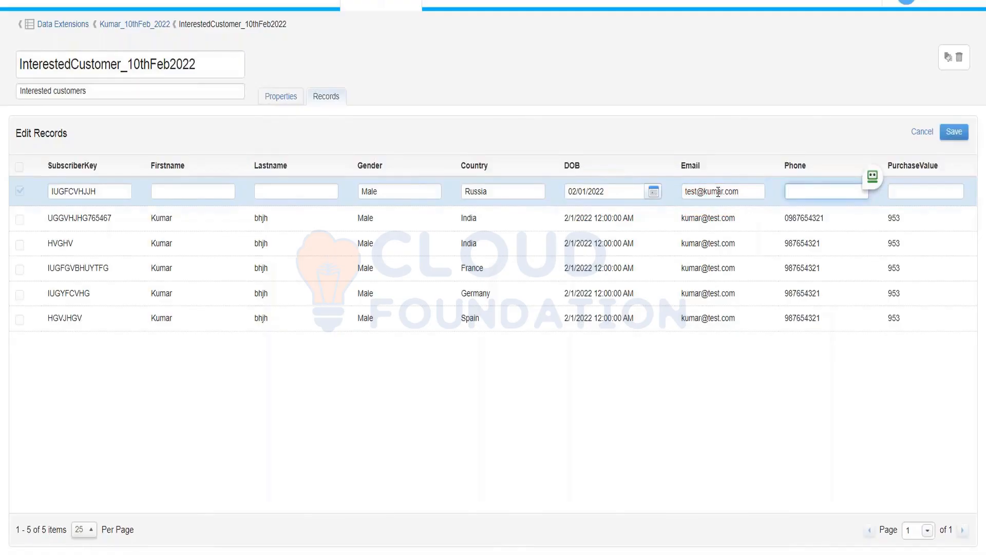
pyautogui.press('Tab')
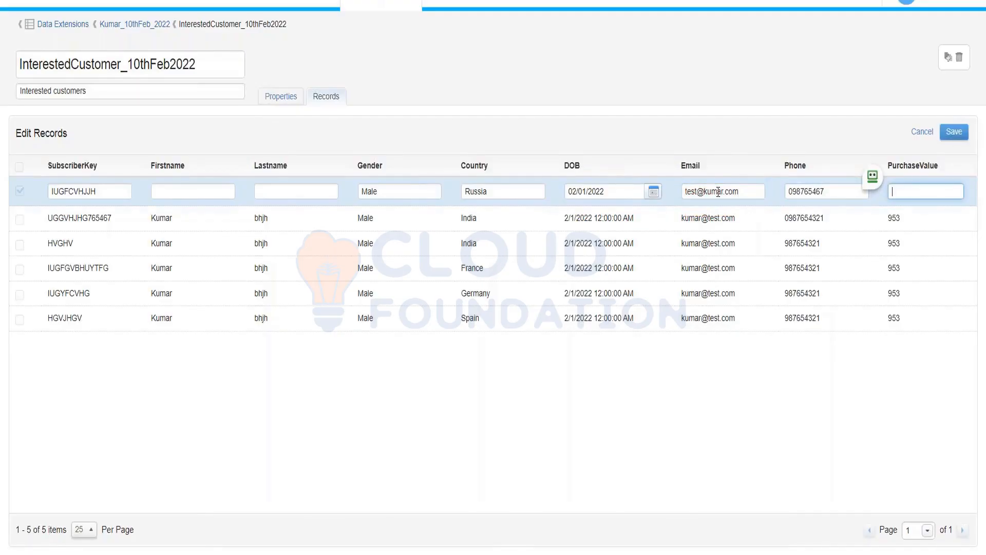
pyautogui.click(953, 132)
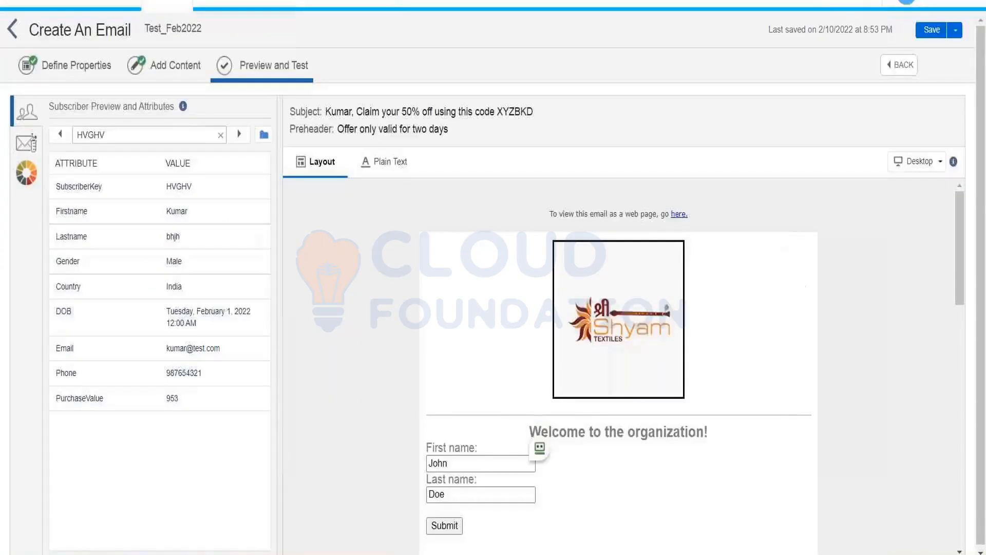
# Step: Switch the preview subscriber to the blank-name row in Kumar_10thFeb_2022 > InterestedCustomer_10thFeb2022
pyautogui.click(264, 135)
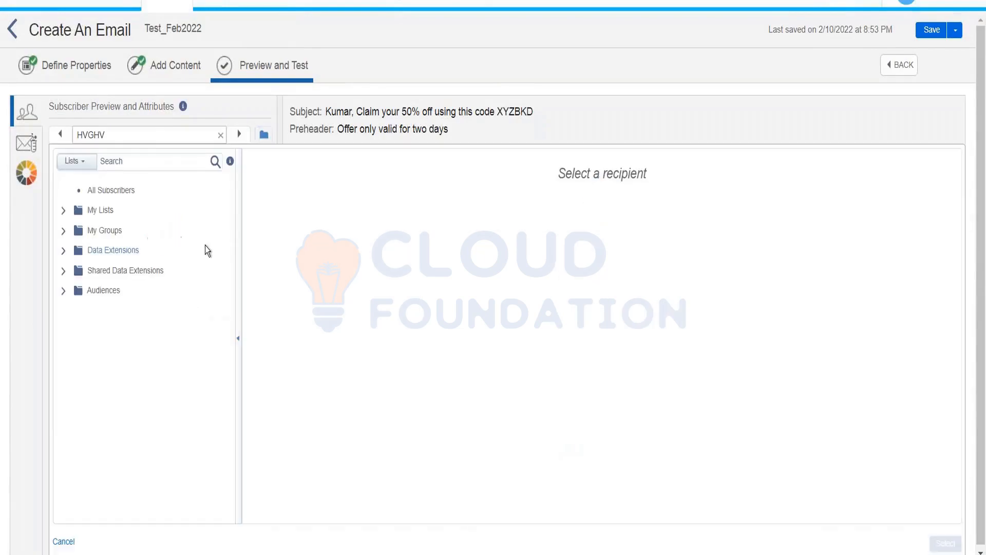
pyautogui.click(63, 250)
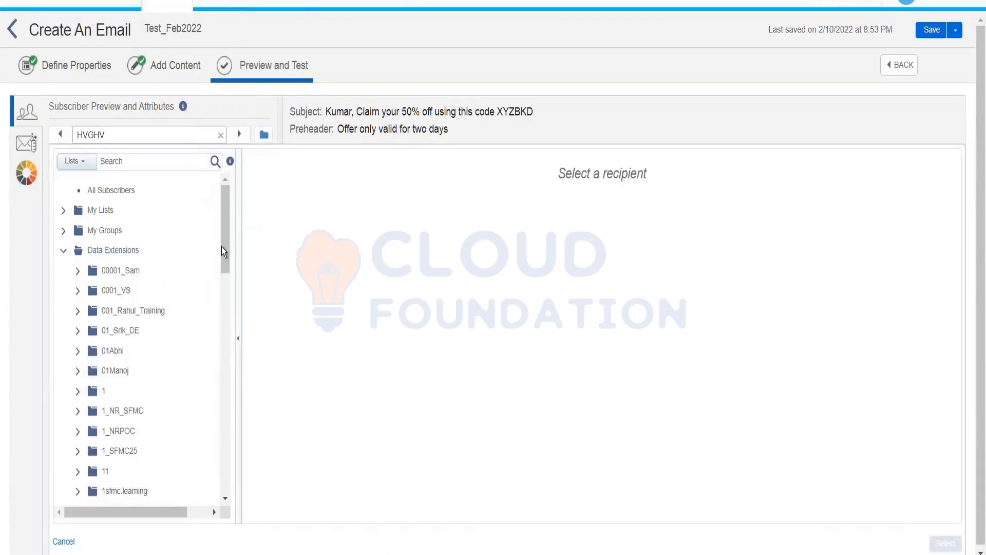
pyautogui.moveTo(225, 251); pyautogui.dragTo(225, 354)
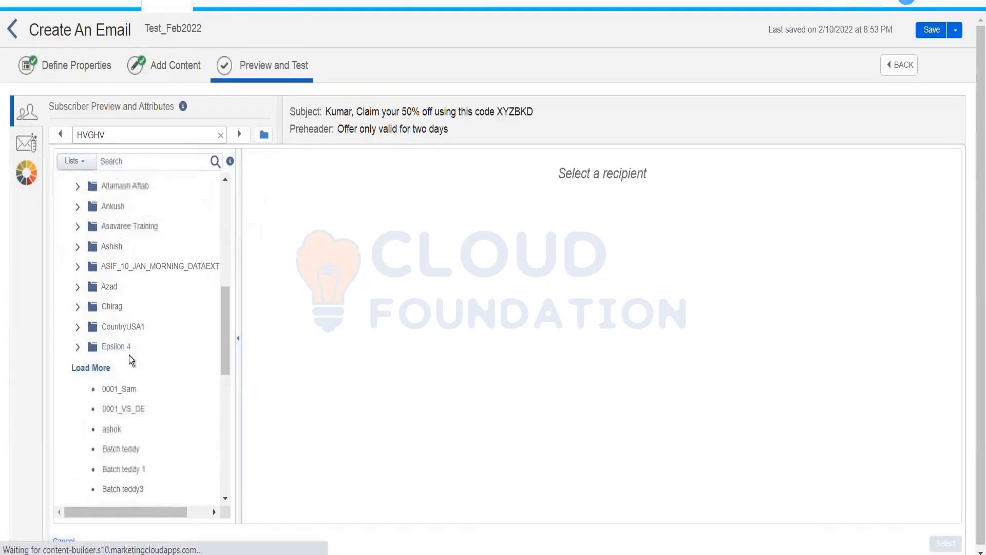
pyautogui.moveTo(223, 297); pyautogui.dragTo(223, 362)
pyautogui.click(159, 288)
pyautogui.click(191, 311)
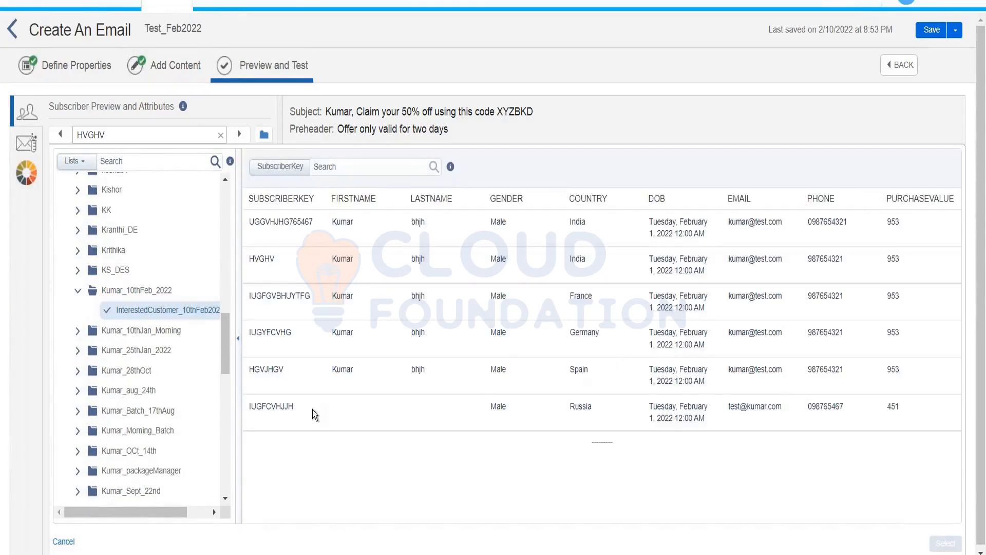
pyautogui.click(391, 414)
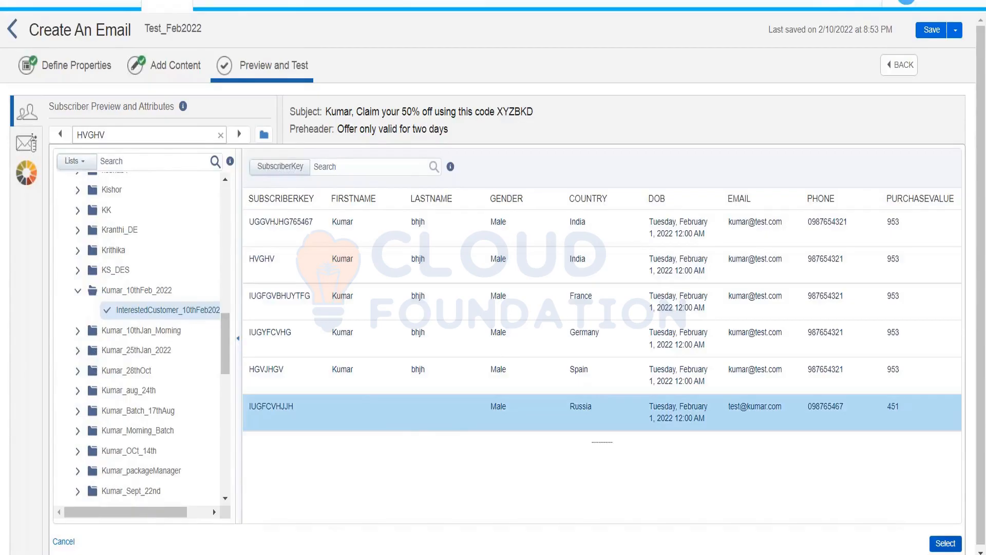
pyautogui.click(945, 543)
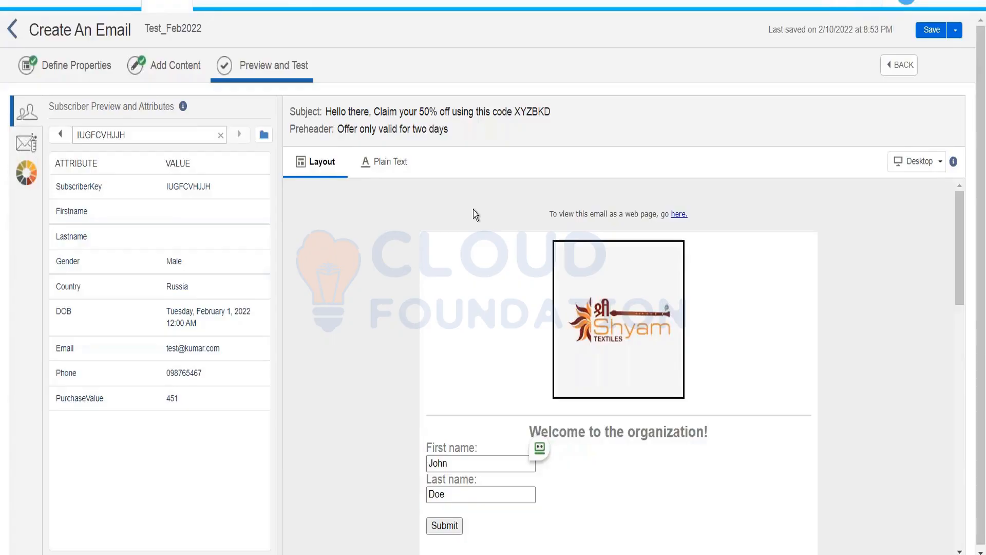
# Step: Place a Code Snippet block above the email's logo and open it for editing
pyautogui.click(189, 68)
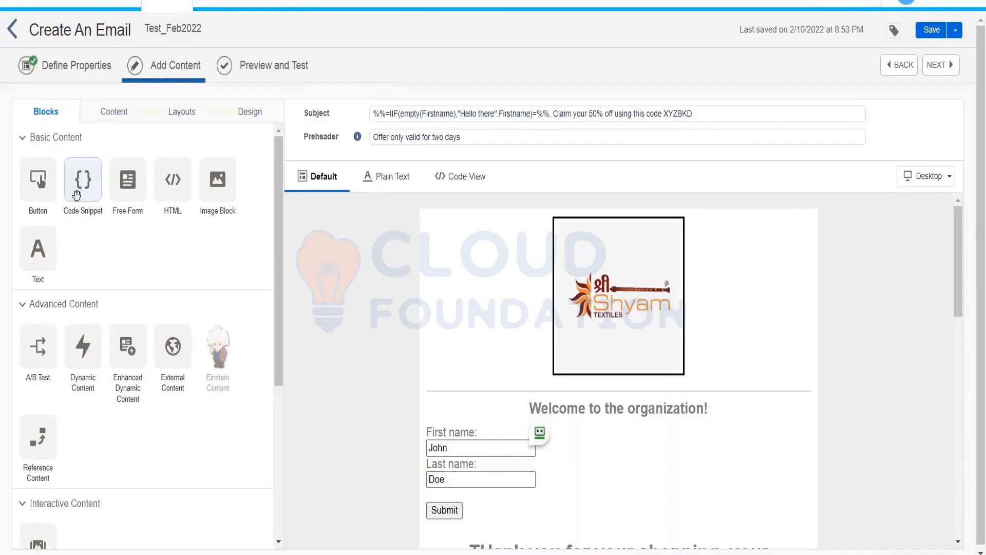
pyautogui.moveTo(76, 194); pyautogui.dragTo(541, 225)
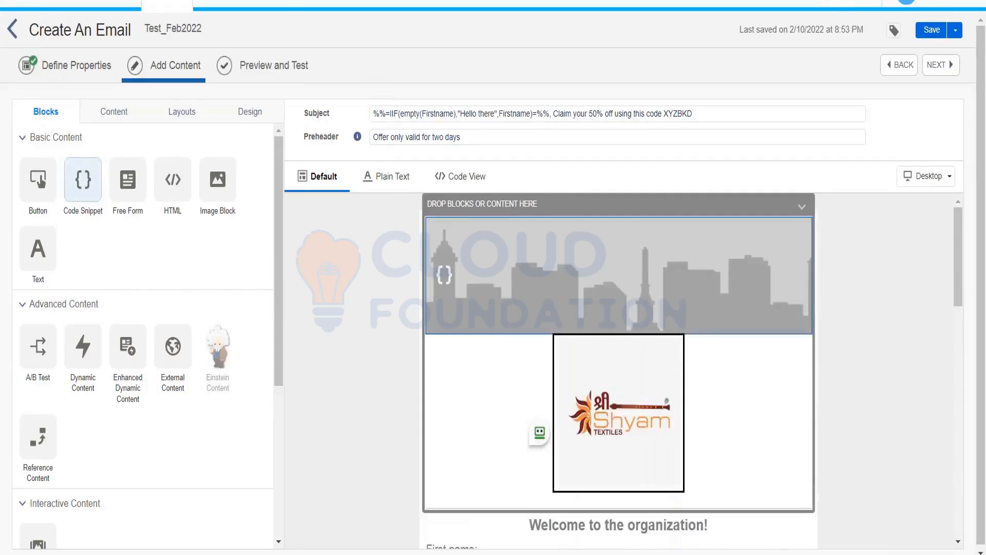
pyautogui.click(619, 273)
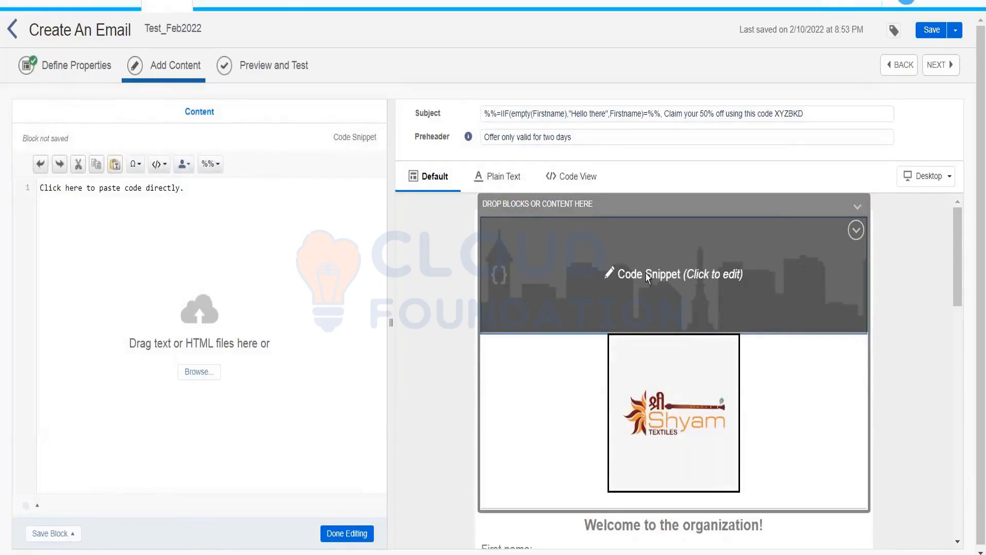
# Step: Write a %%[ ]%% AMPscript block starting with IF EMPTY(Firstname) THEN
pyautogui.moveTo(956, 227)
pyautogui.mouseDown()
pyautogui.moveTo(963, 281)
pyautogui.moveTo(962, 234)
pyautogui.mouseUp()
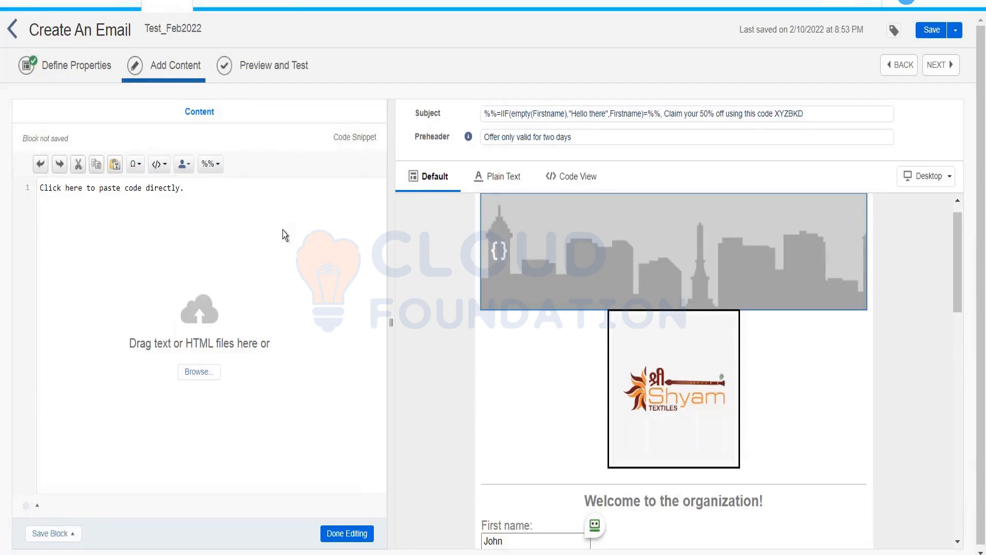
pyautogui.write('%')
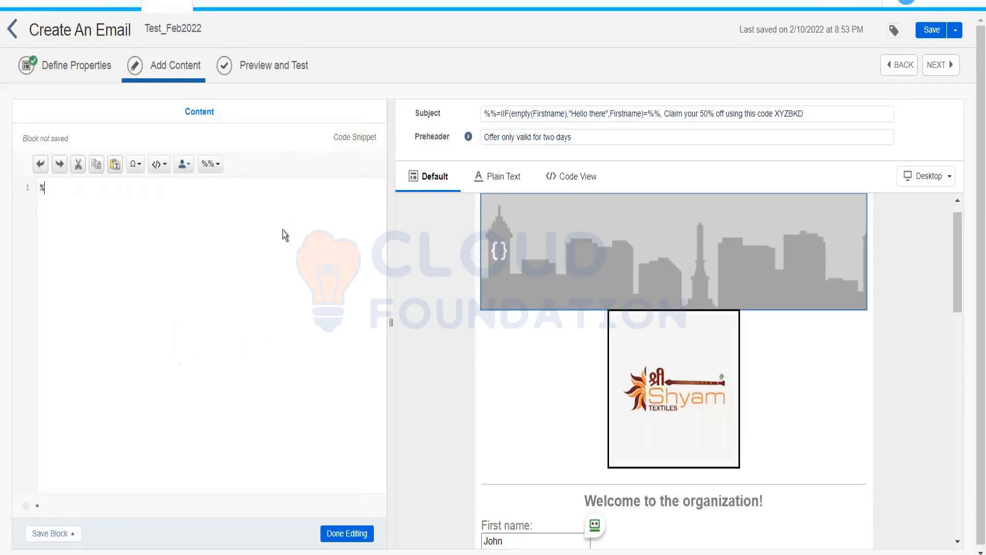
pyautogui.write('%[')
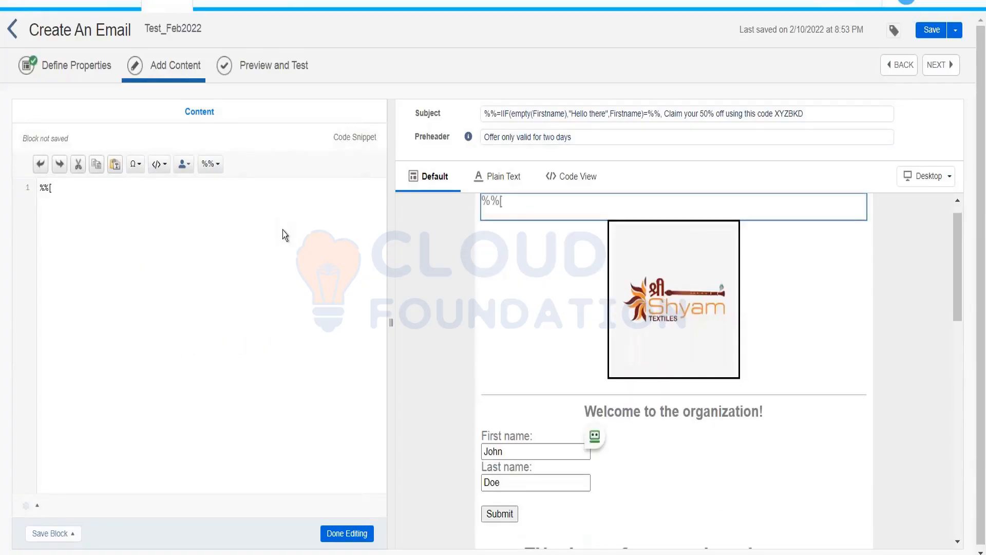
pyautogui.write(']%%')
pyautogui.press('Return')
pyautogui.press('Return')
pyautogui.press('Return')
pyautogui.press('Return')
pyautogui.press('Up')
pyautogui.press('Up')
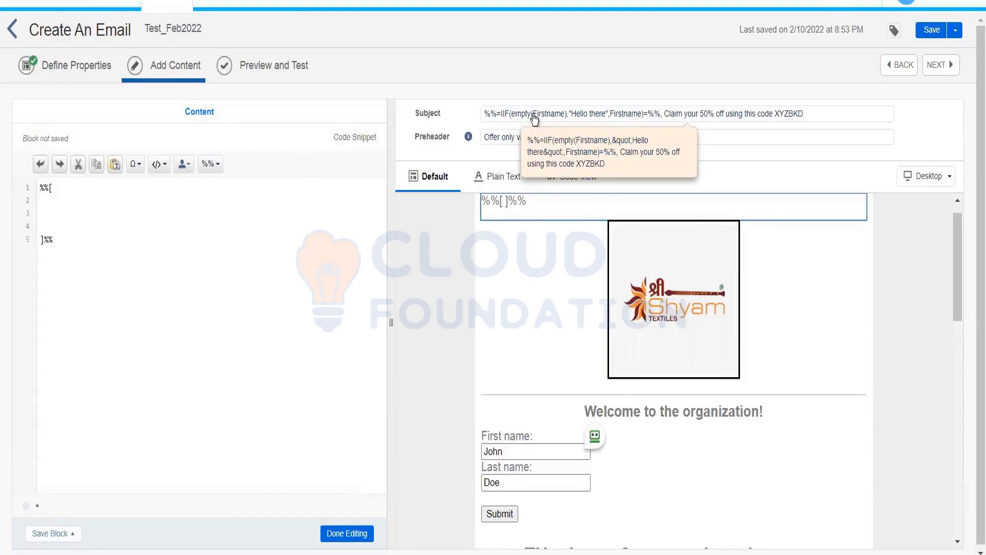
pyautogui.write('IF EM')
pyautogui.press('BackSpace')
pyautogui.write('MPTY(Firstname)')
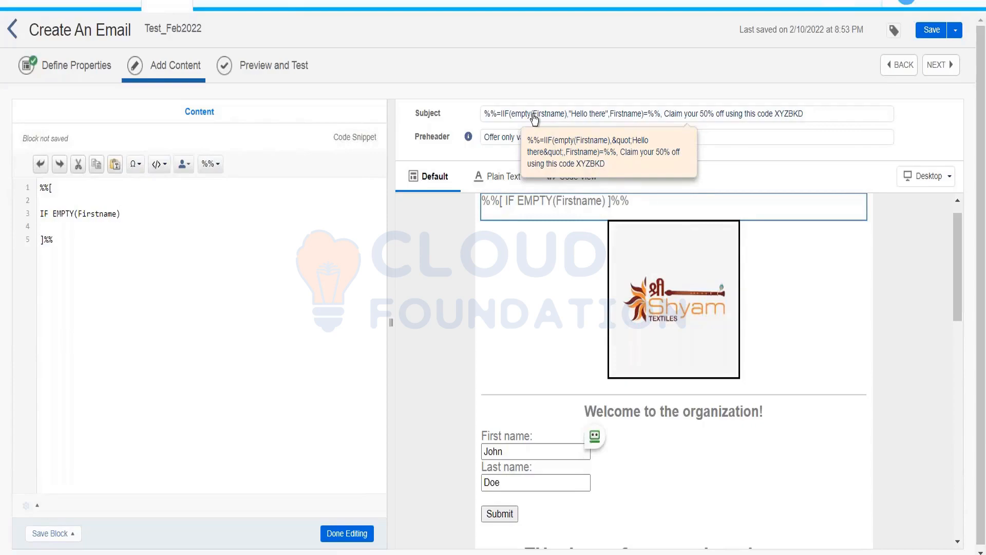
pyautogui.write(' THEN')
pyautogui.press('Return')
pyautogui.write('SET')
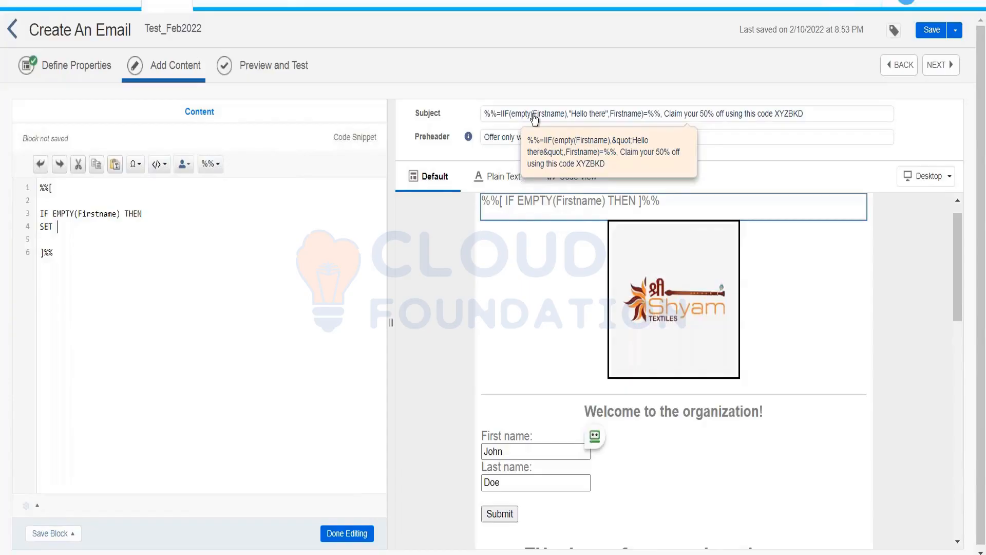
pyautogui.write(' @F')
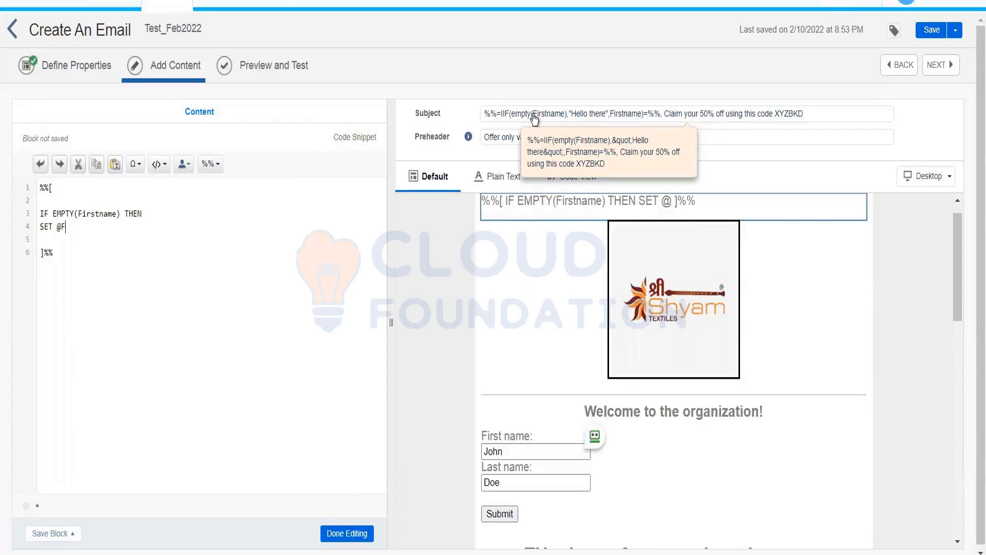
pyautogui.write('irstname')
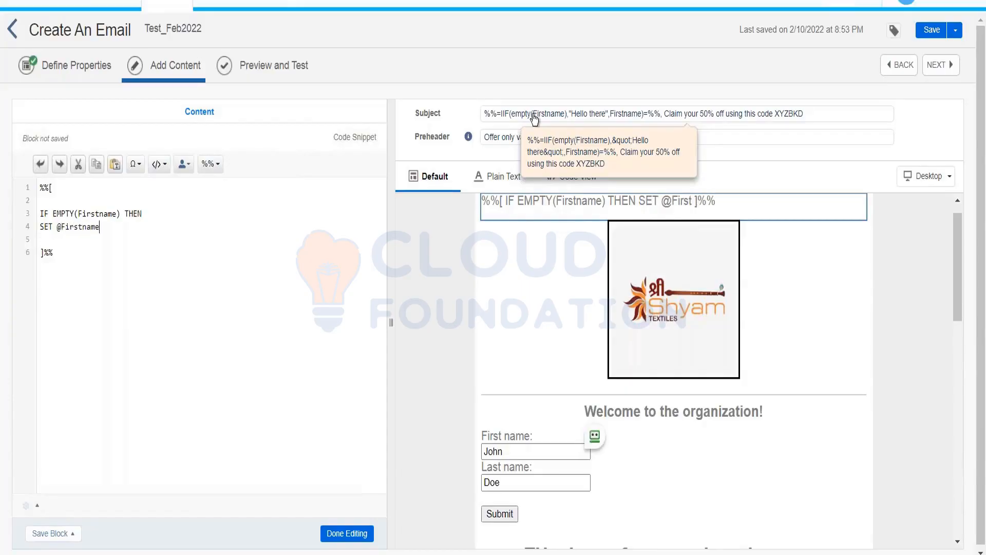
pyautogui.write(' = ')
pyautogui.write("''")
pyautogui.write('"')
pyautogui.write('Hello There')
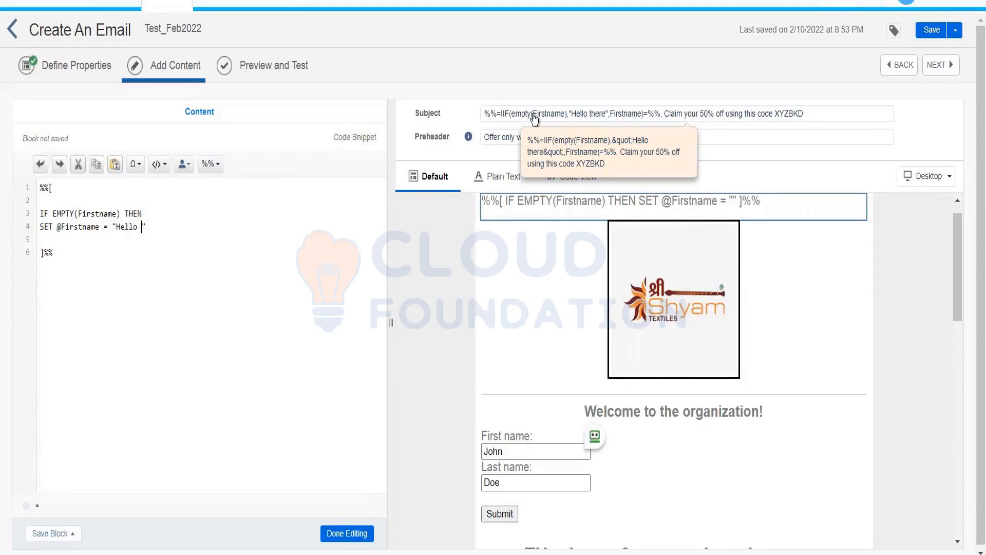
pyautogui.press('Return')
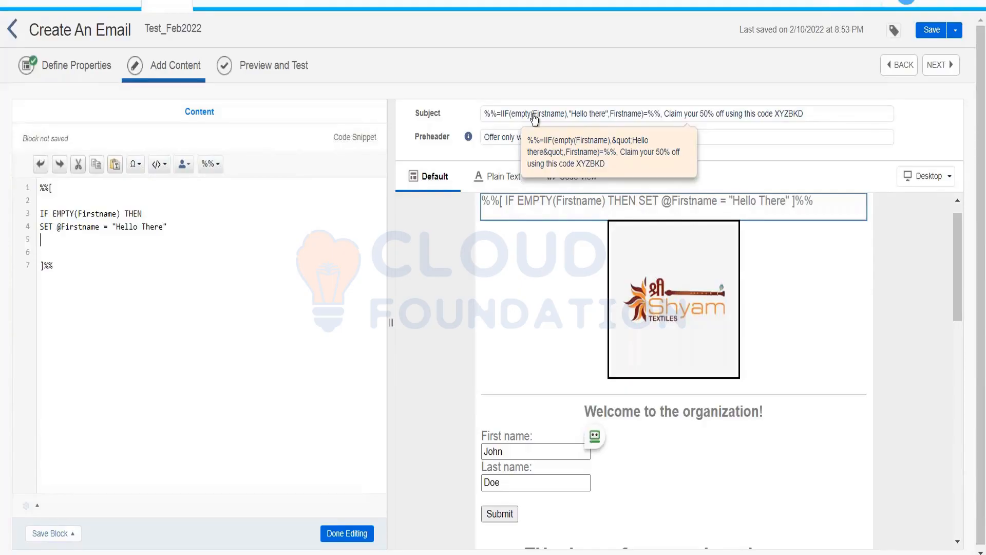
pyautogui.write('ELSE')
pyautogui.press('Return')
pyautogui.write('SET')
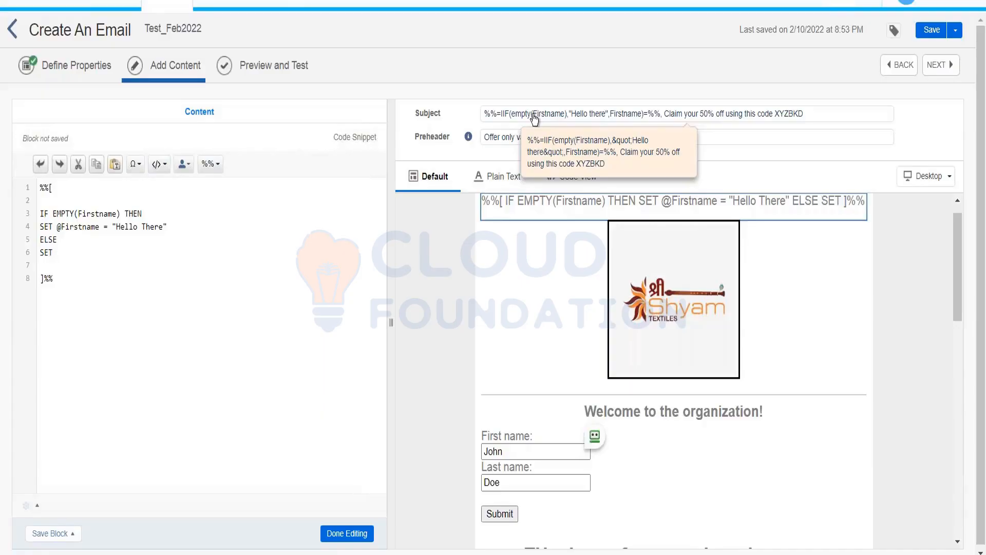
pyautogui.write(' @Firs')
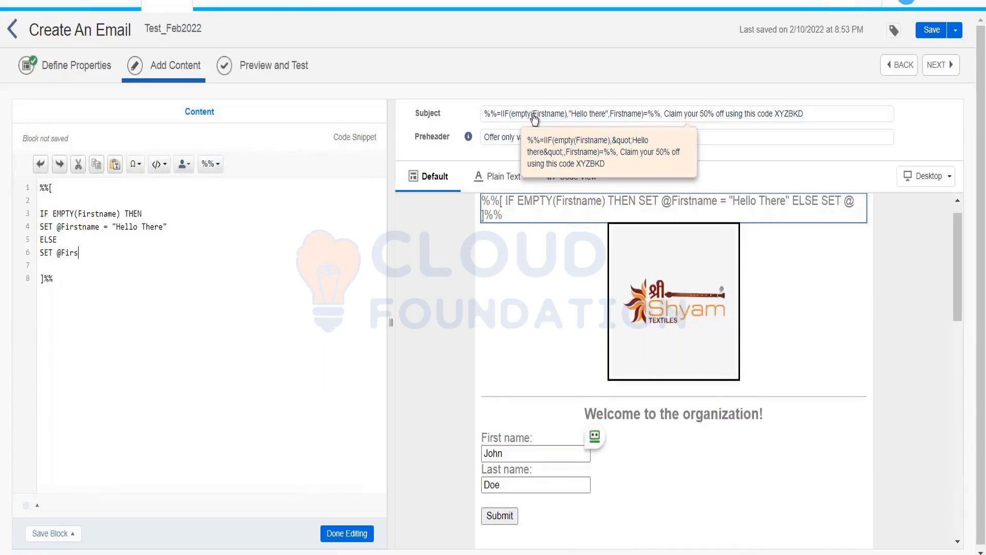
pyautogui.write('tname = Firstname')
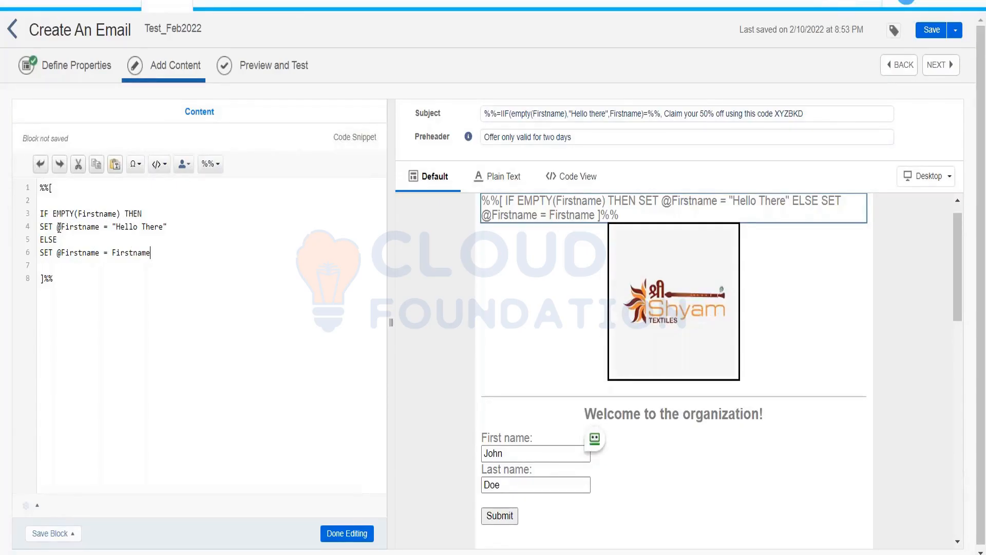
pyautogui.moveTo(57, 228); pyautogui.dragTo(100, 230)
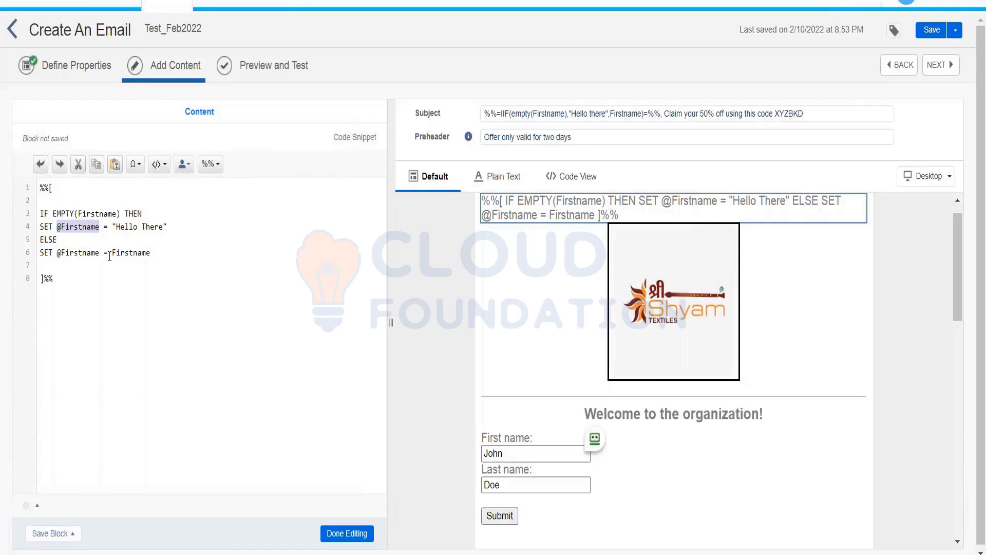
pyautogui.moveTo(112, 253); pyautogui.dragTo(149, 258)
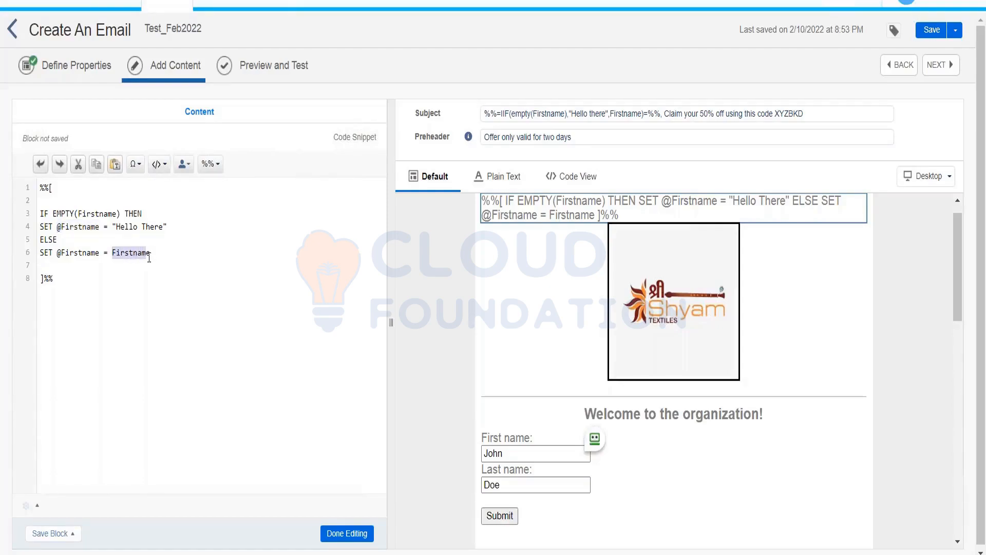
pyautogui.click(71, 255)
pyautogui.moveTo(57, 228); pyautogui.dragTo(101, 230)
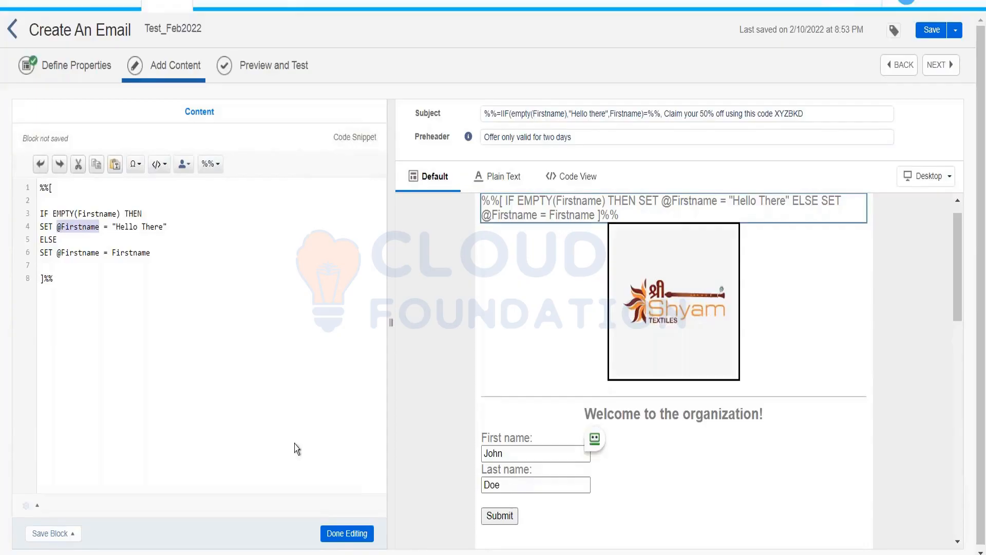
pyautogui.click(347, 533)
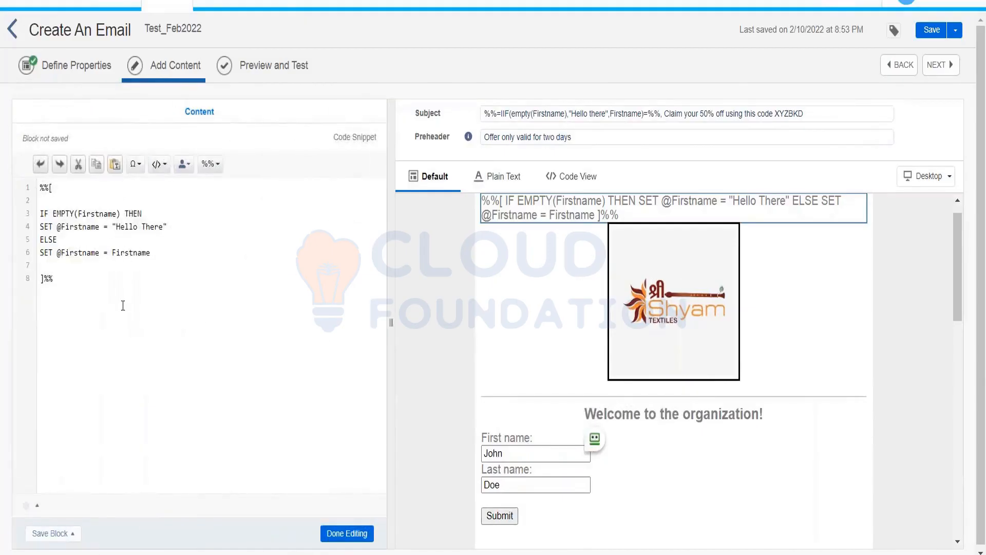
pyautogui.click(121, 307)
pyautogui.press('Return')
pyautogui.press('Return')
pyautogui.press('Return')
pyautogui.write('@thank')
pyautogui.hotkey('shift', 'Left')
pyautogui.hotkey('shift', 'Left')
pyautogui.hotkey('shift', 'Left')
pyautogui.hotkey('shift', 'Left')
pyautogui.hotkey('shift', 'Left')
pyautogui.hotkey('shift', 'Left')
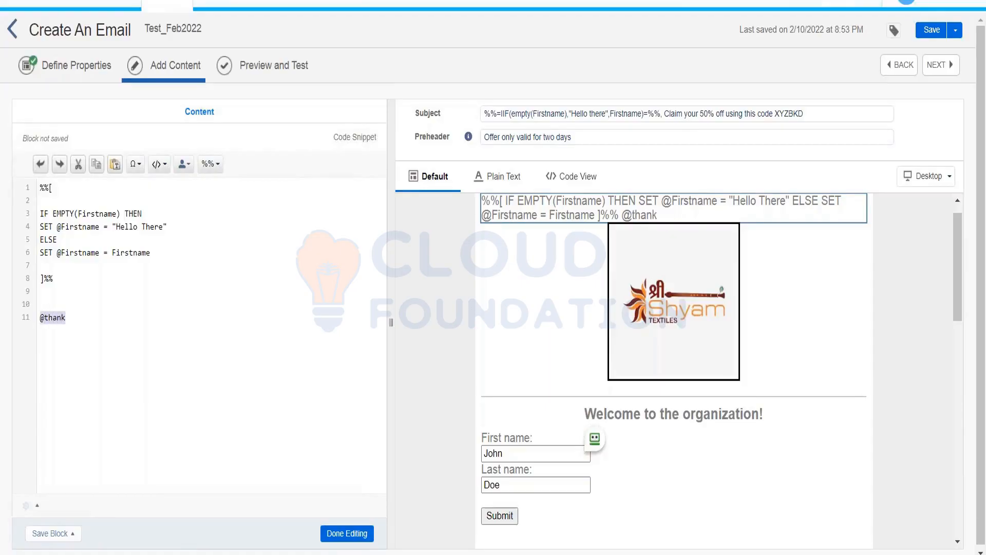
pyautogui.press('Right')
pyautogui.hotkey('shift', 'Left')
pyautogui.hotkey('shift', 'Left')
pyautogui.hotkey('shift', 'Left')
pyautogui.hotkey('shift', 'Left')
pyautogui.hotkey('shift', 'Left')
pyautogui.hotkey('shift', 'Left')
pyautogui.press('BackSpace')
pyautogui.press('BackSpace')
pyautogui.press('BackSpace')
# Step: Delete the old IIF expression from the start of the subject line
pyautogui.rightClick(539, 110)
pyautogui.click(516, 125)
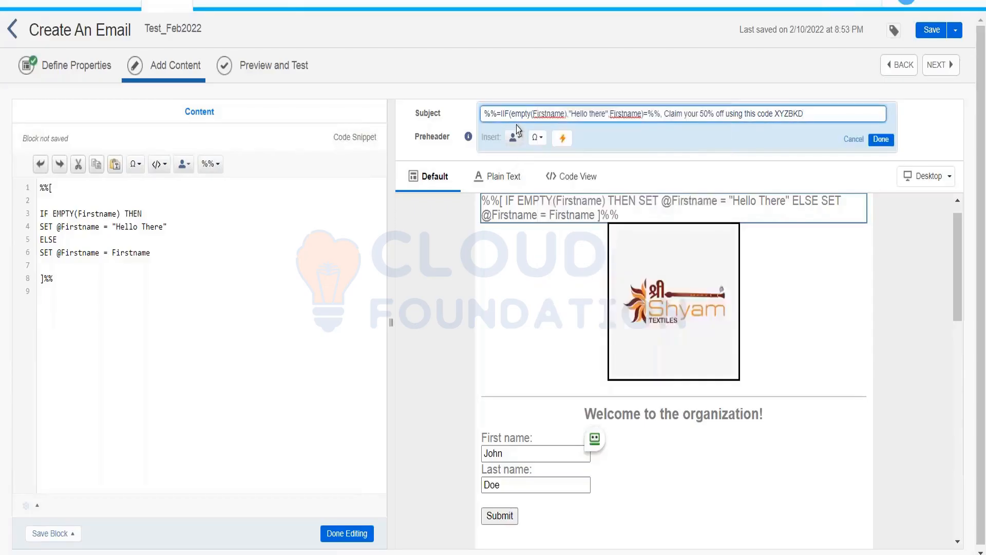
pyautogui.rightClick(514, 112)
pyautogui.rightClick(513, 112)
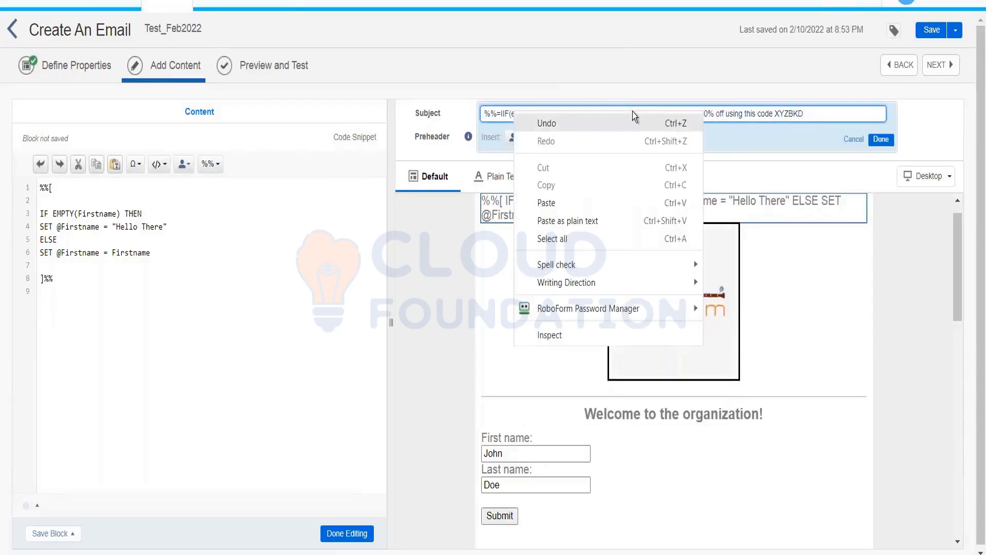
pyautogui.rightClick(589, 66)
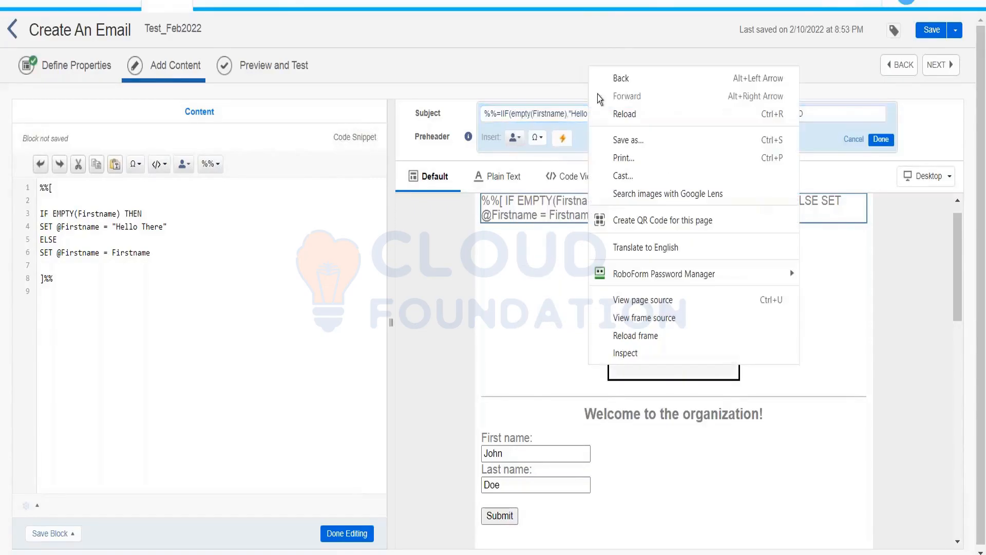
pyautogui.click(572, 112)
pyautogui.rightClick(555, 113)
pyautogui.click(555, 113)
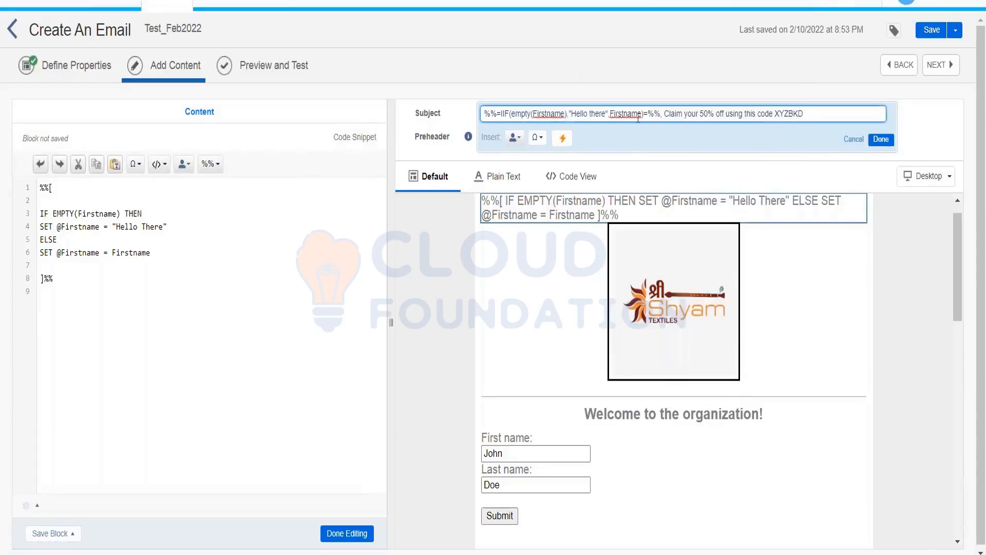
pyautogui.moveTo(660, 114); pyautogui.dragTo(477, 114)
pyautogui.press('BackSpace')
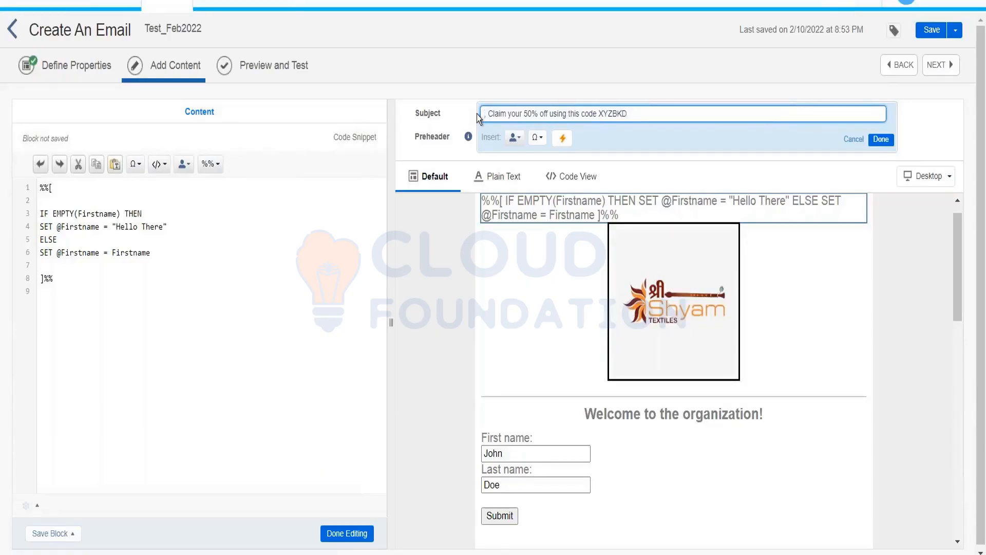
pyautogui.write('%%')
pyautogui.write('=v')
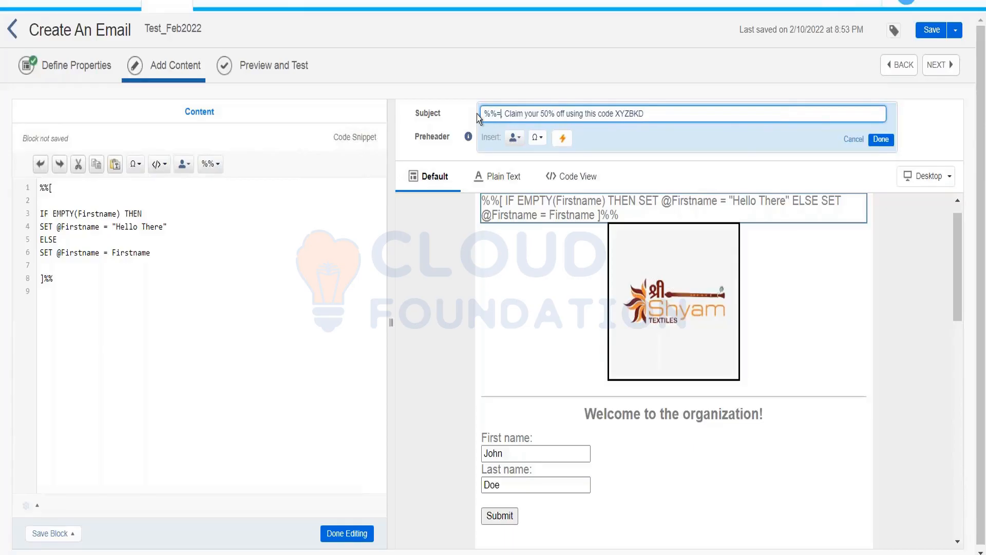
pyautogui.write('(')
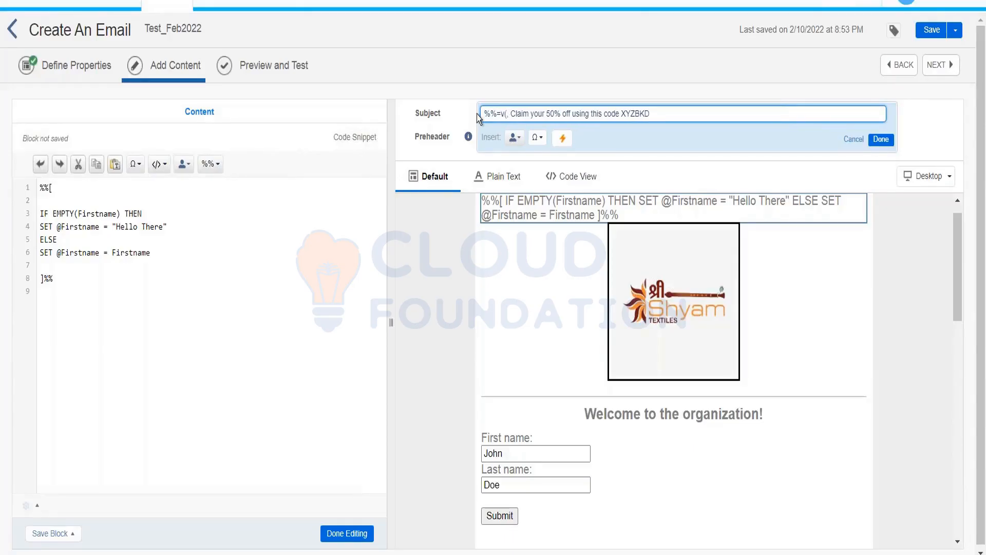
pyautogui.write('@')
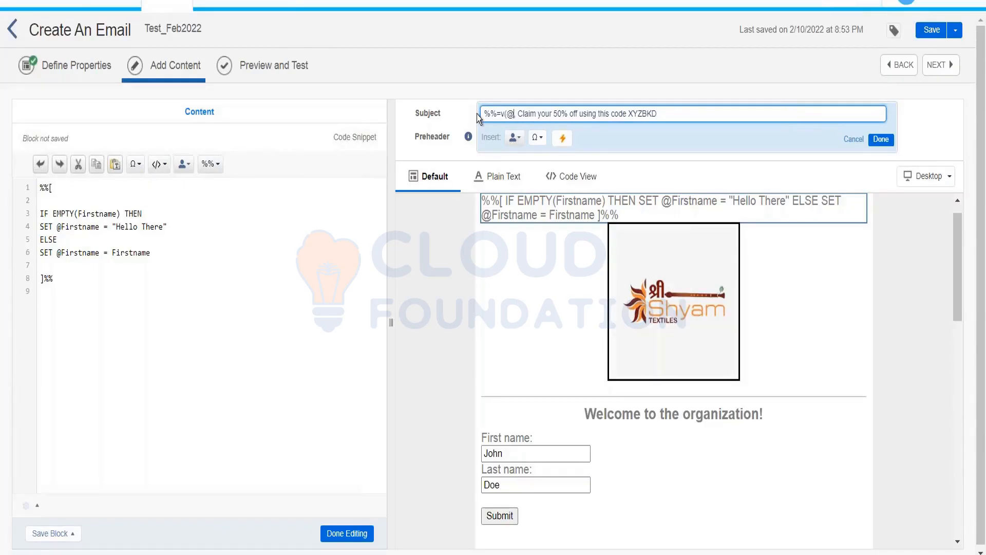
pyautogui.write('Firsta')
pyautogui.press('BackSpace')
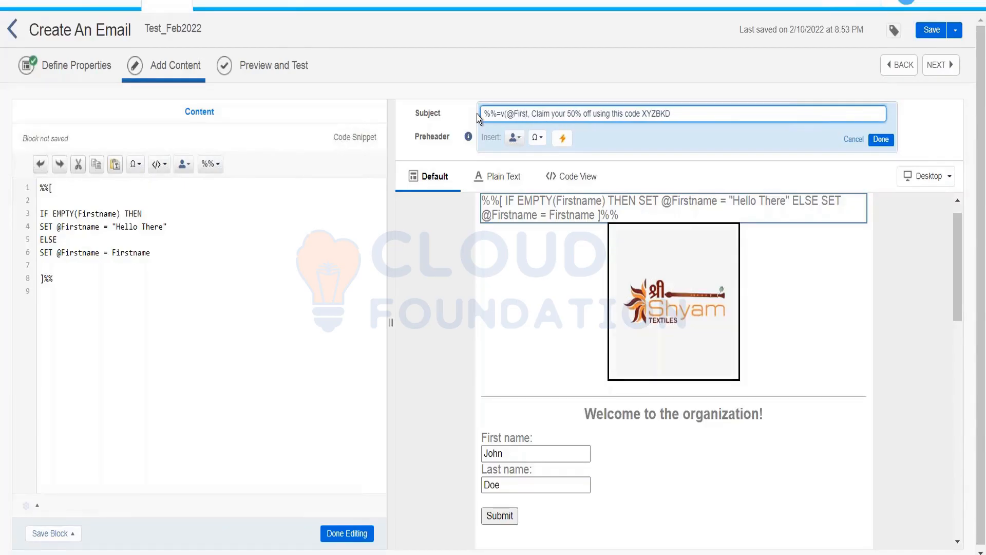
pyautogui.write('name)')
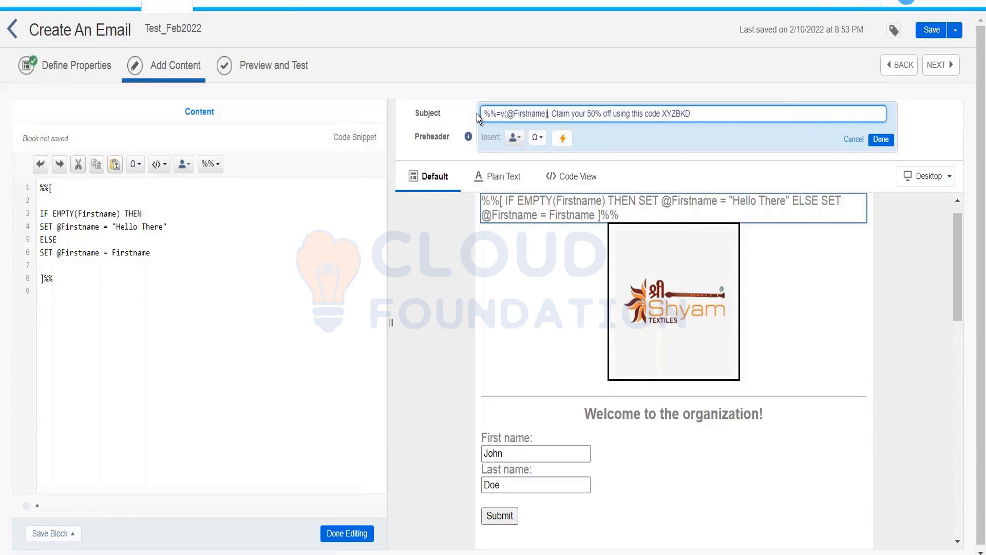
pyautogui.write('=%%')
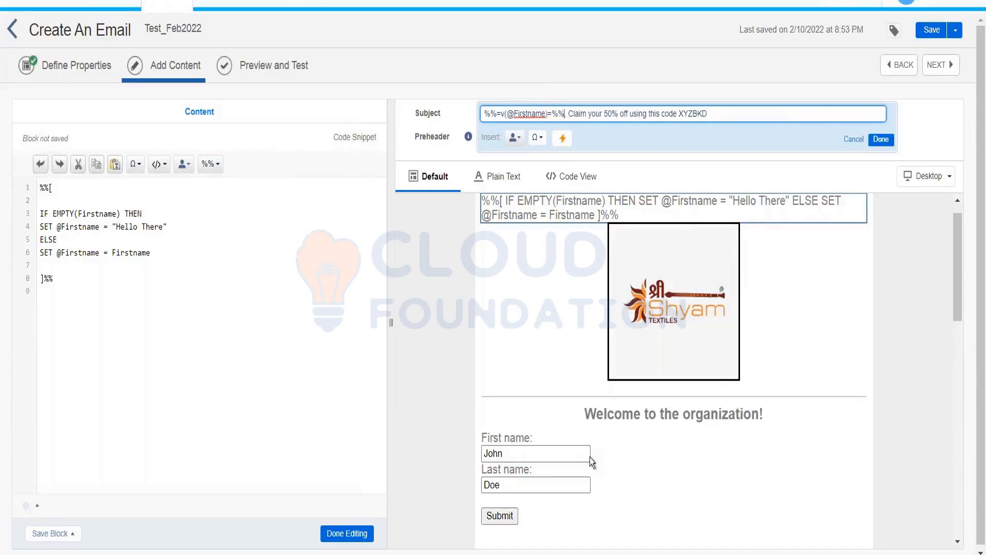
pyautogui.click(880, 139)
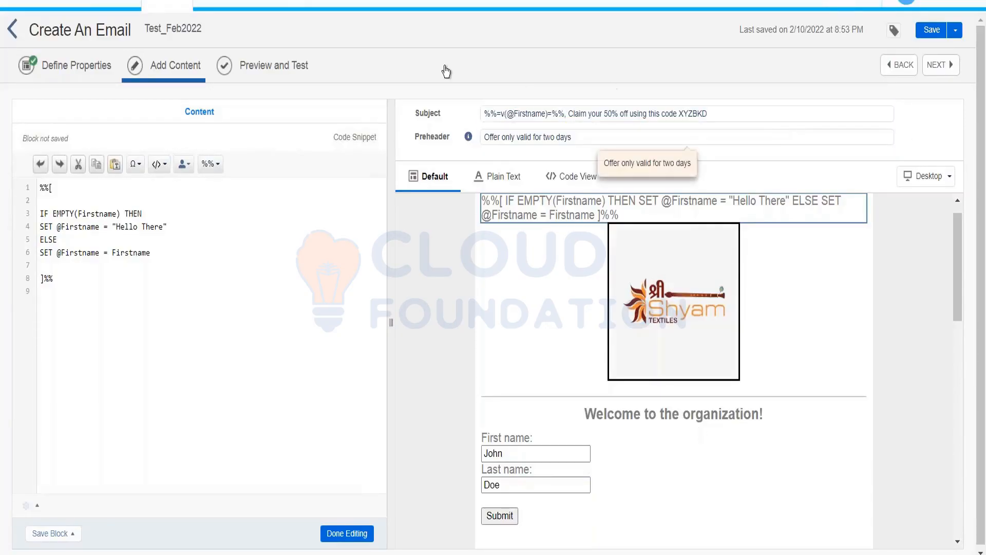
# Step: Add ENDIF after the ELSE line in the code snippet and finish editing
pyautogui.click(294, 73)
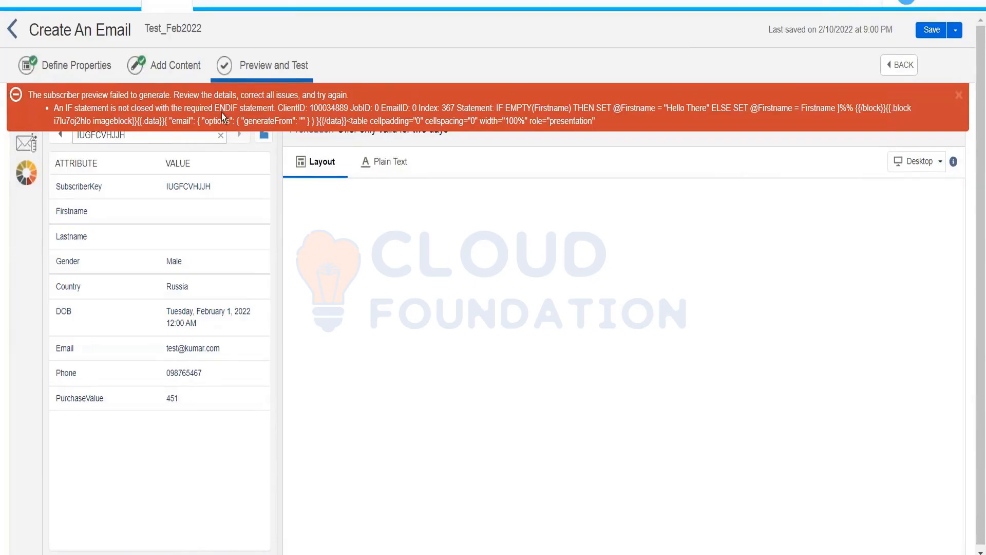
pyautogui.click(158, 65)
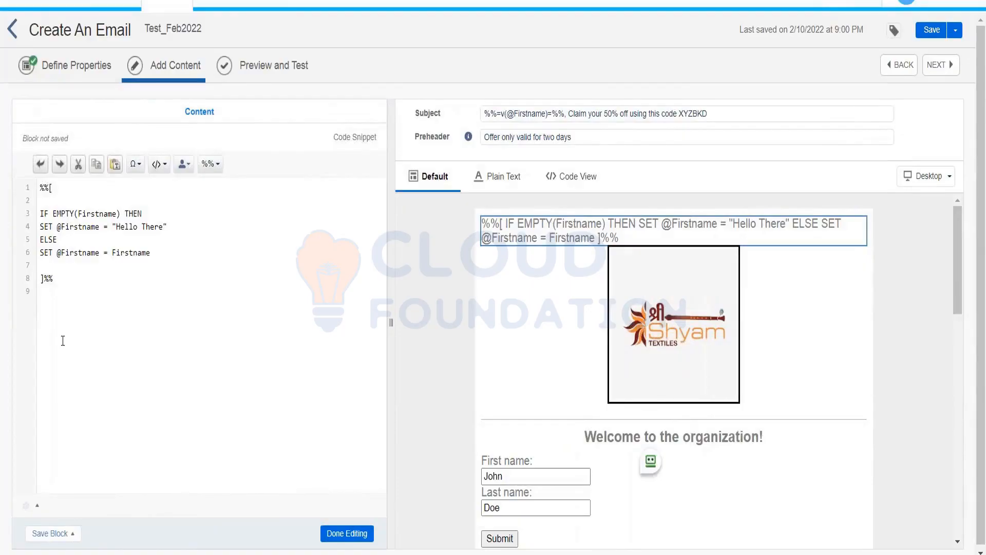
pyautogui.write('ENDIF')
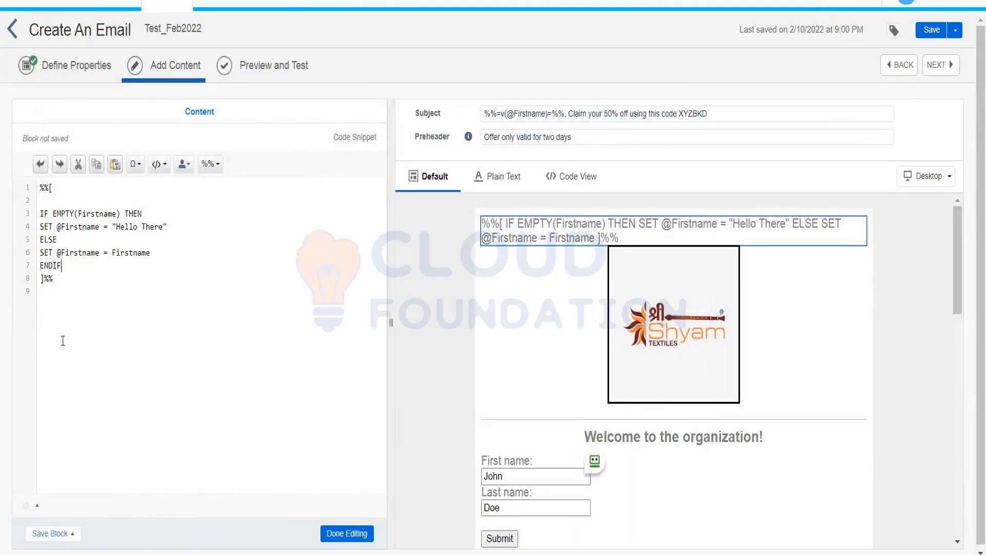
pyautogui.press('Return')
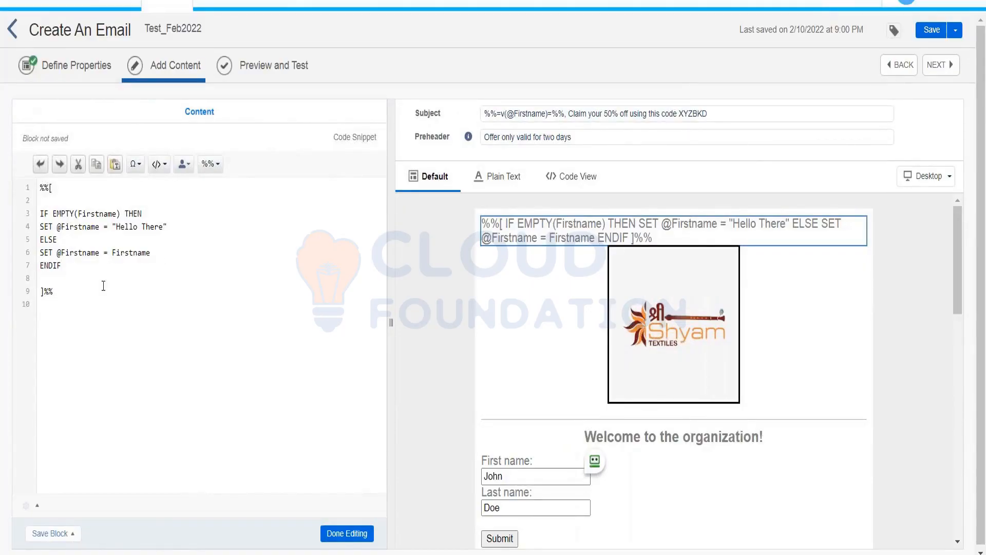
pyautogui.click(332, 531)
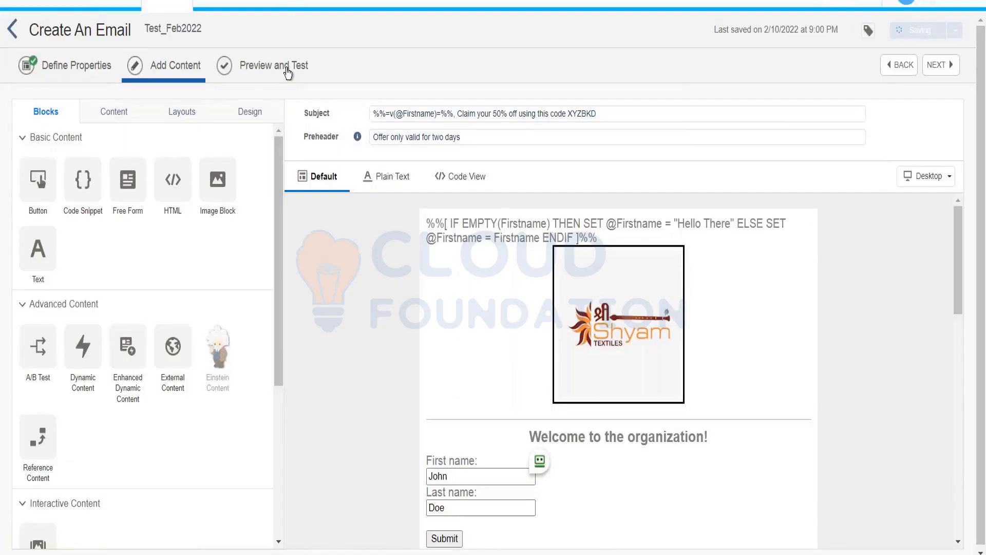
pyautogui.click(288, 70)
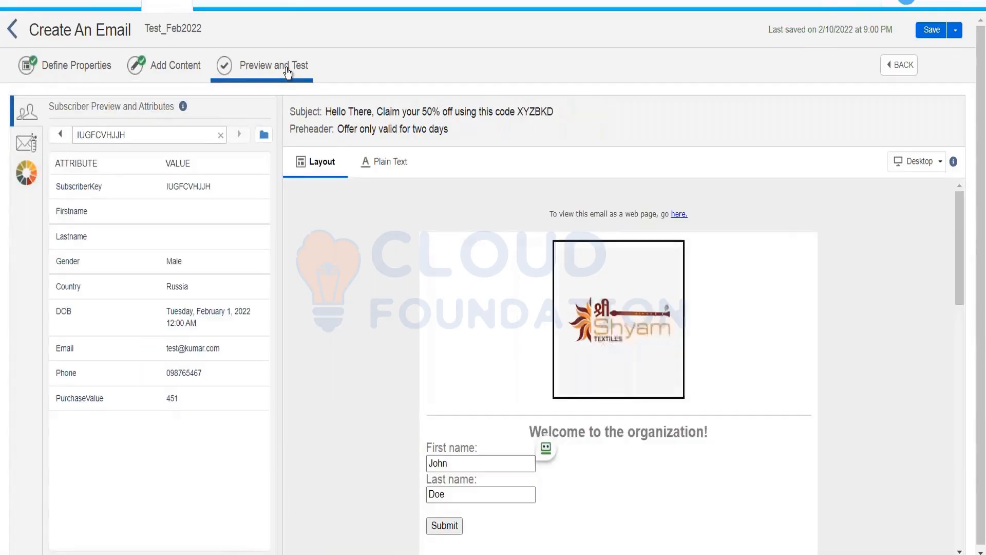
pyautogui.click(62, 136)
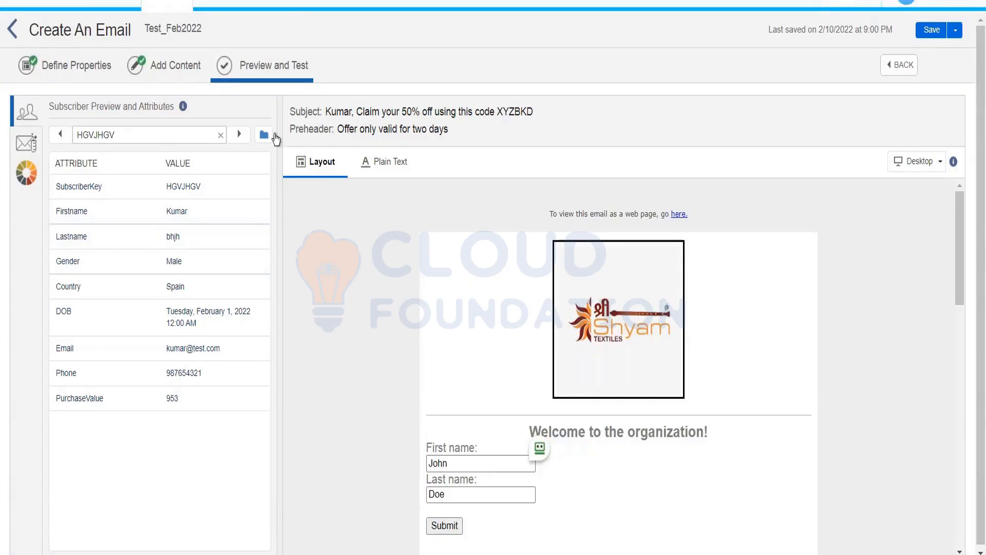
pyautogui.click(239, 135)
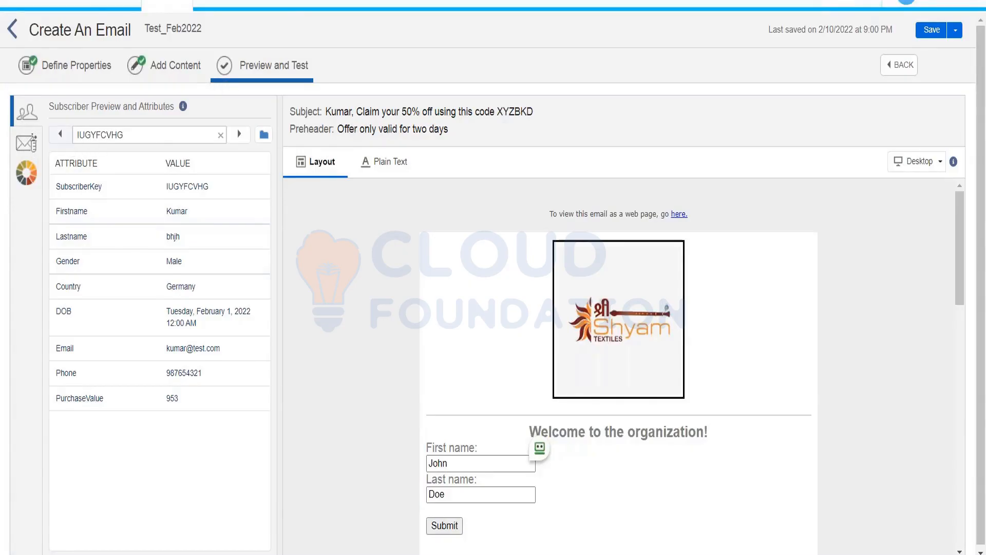
pyautogui.click(183, 75)
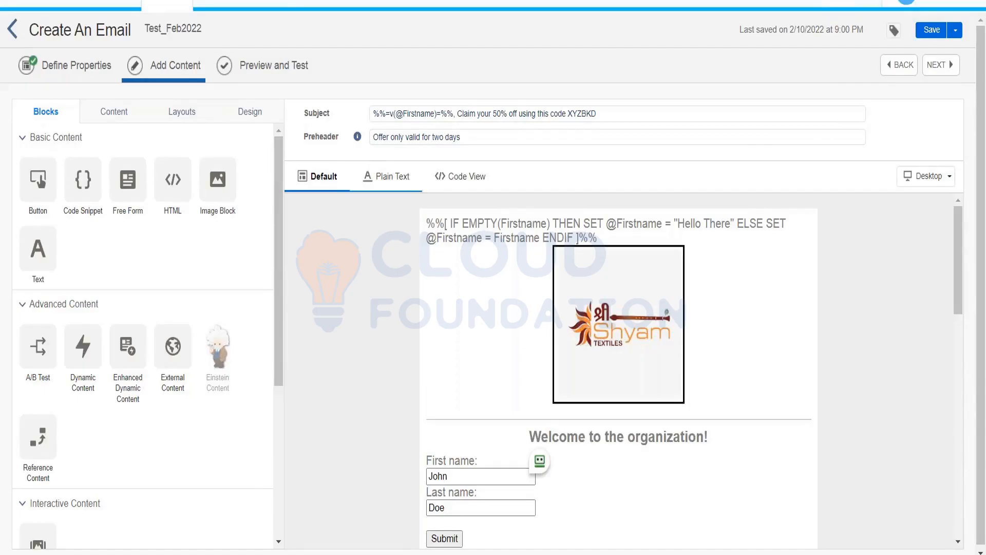
pyautogui.click(508, 234)
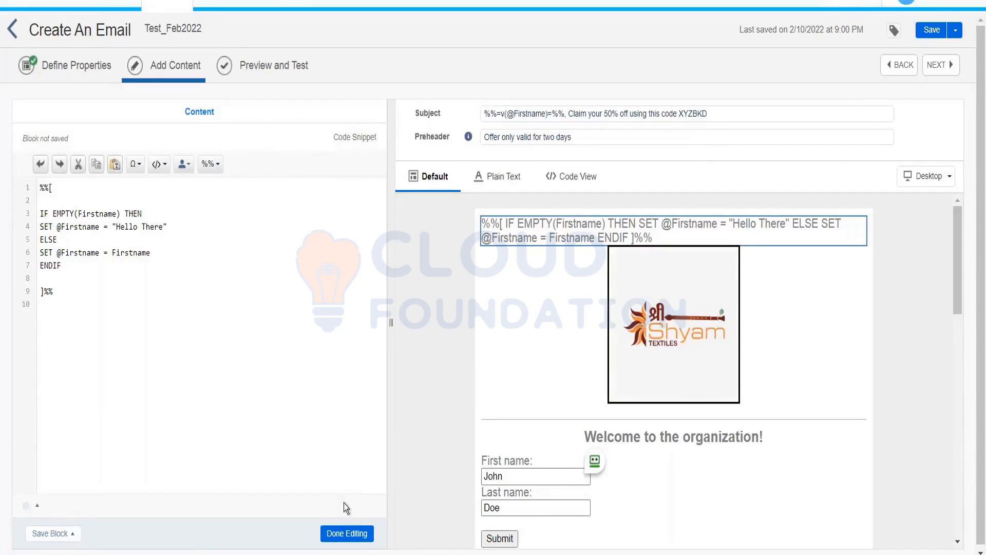
pyautogui.click(347, 535)
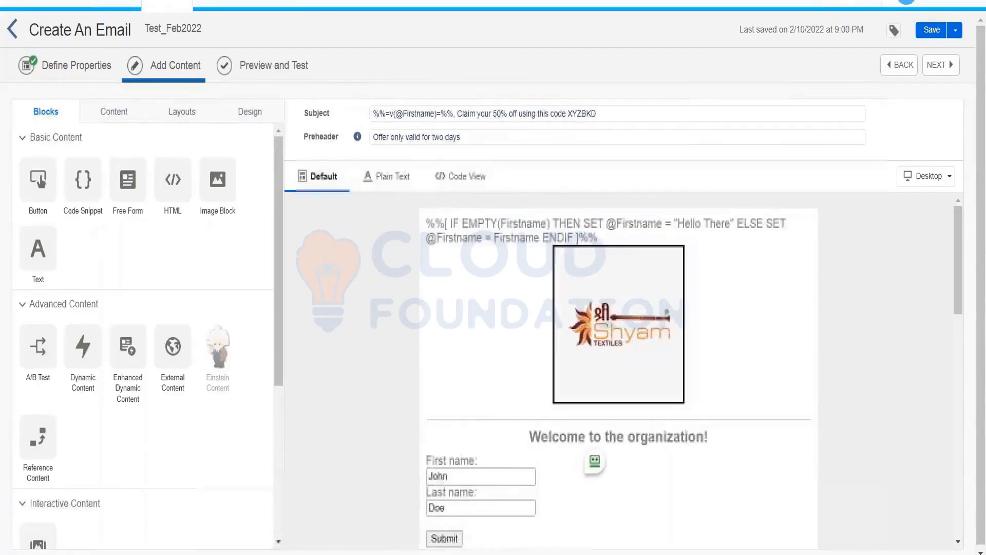